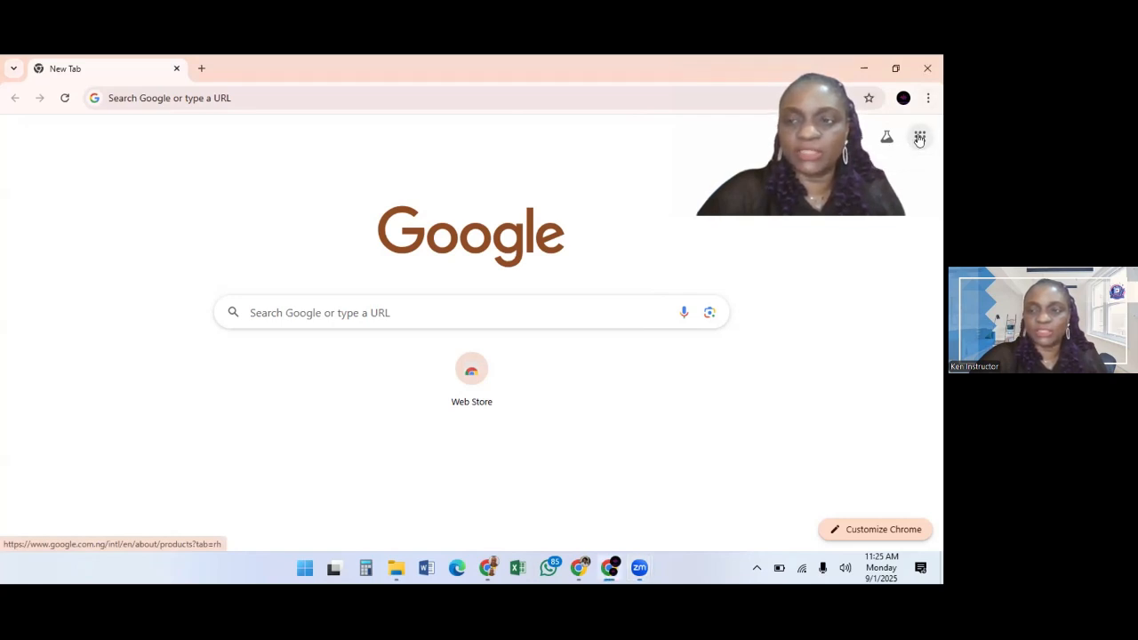
Open Google Drive from the list of Google apps
left_click(919, 138)
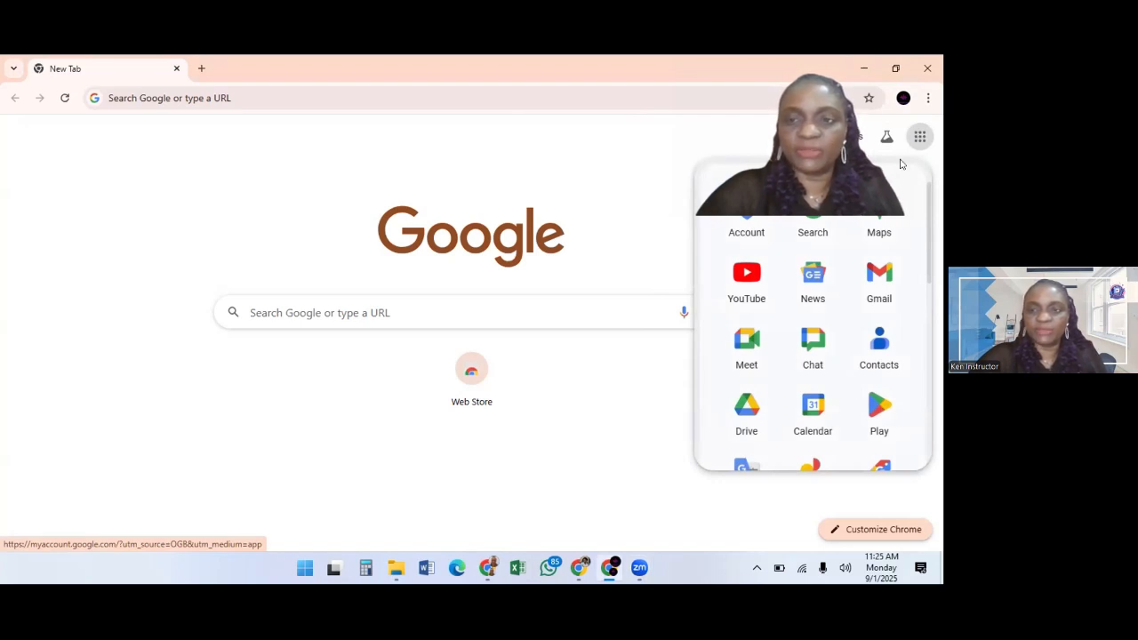
left_click_drag(901, 164, 848, 472)
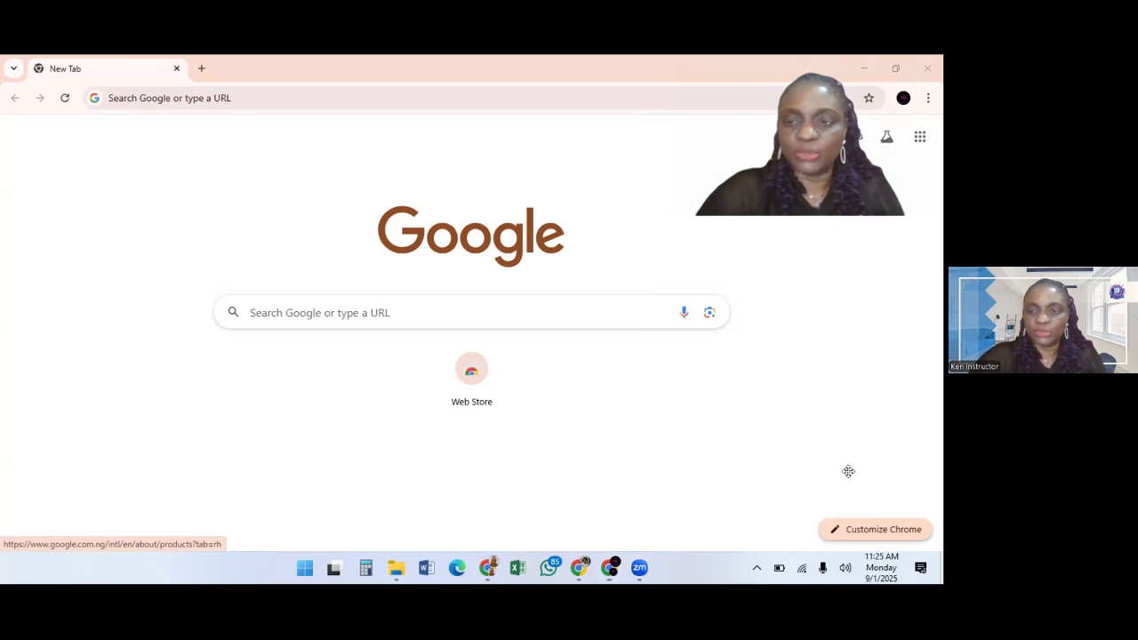
left_click(919, 138)
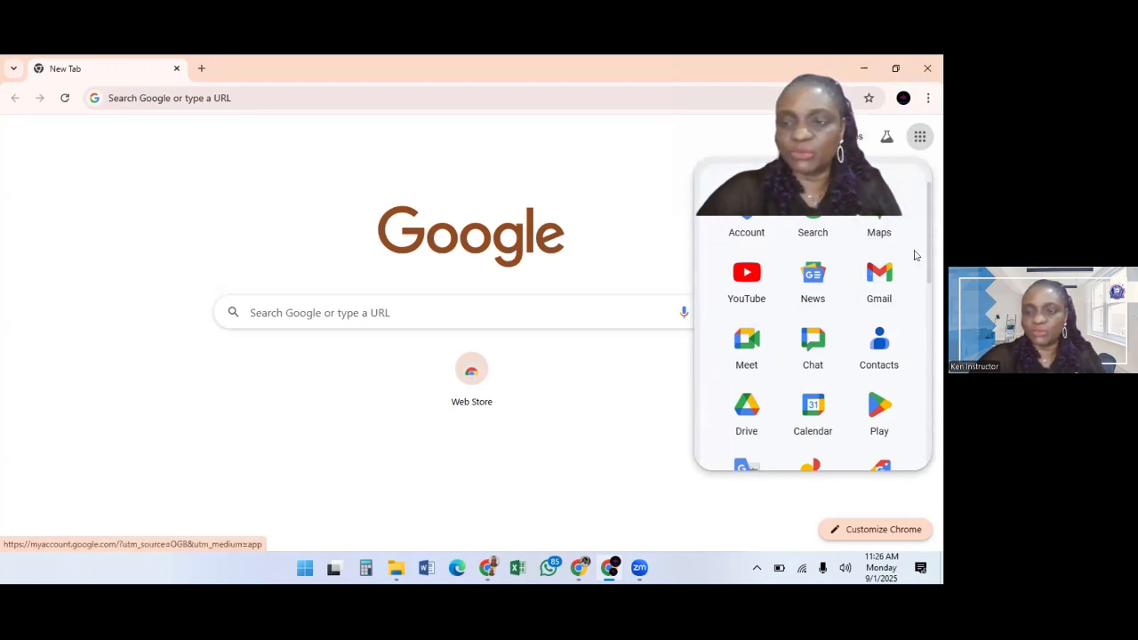
scroll(812, 316, "down", 3)
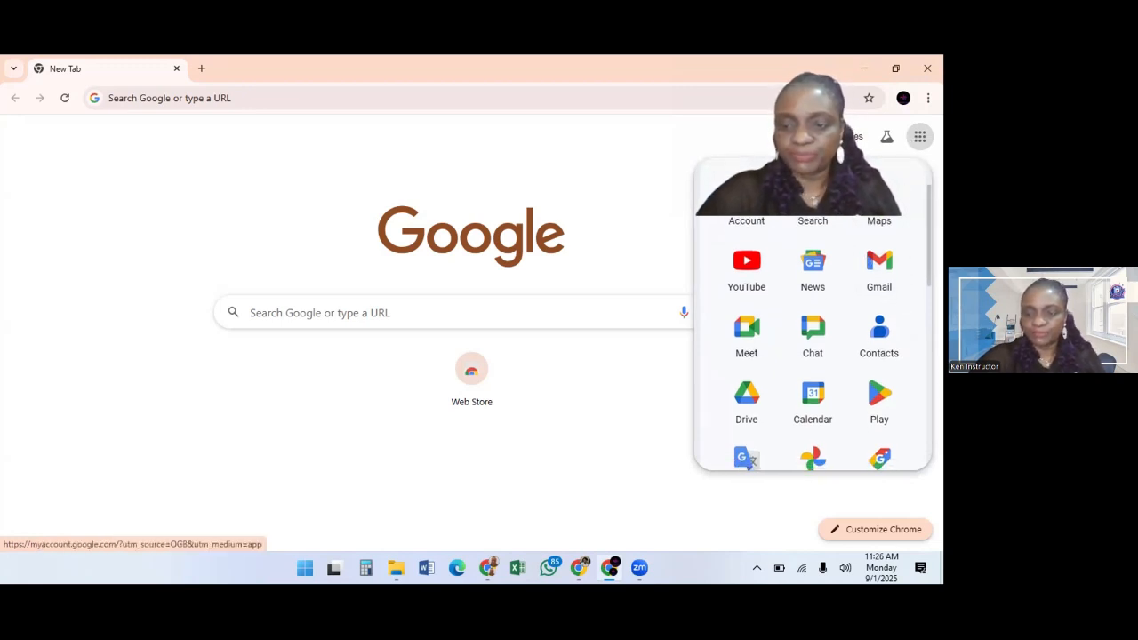
scroll(813, 338, "up", 1)
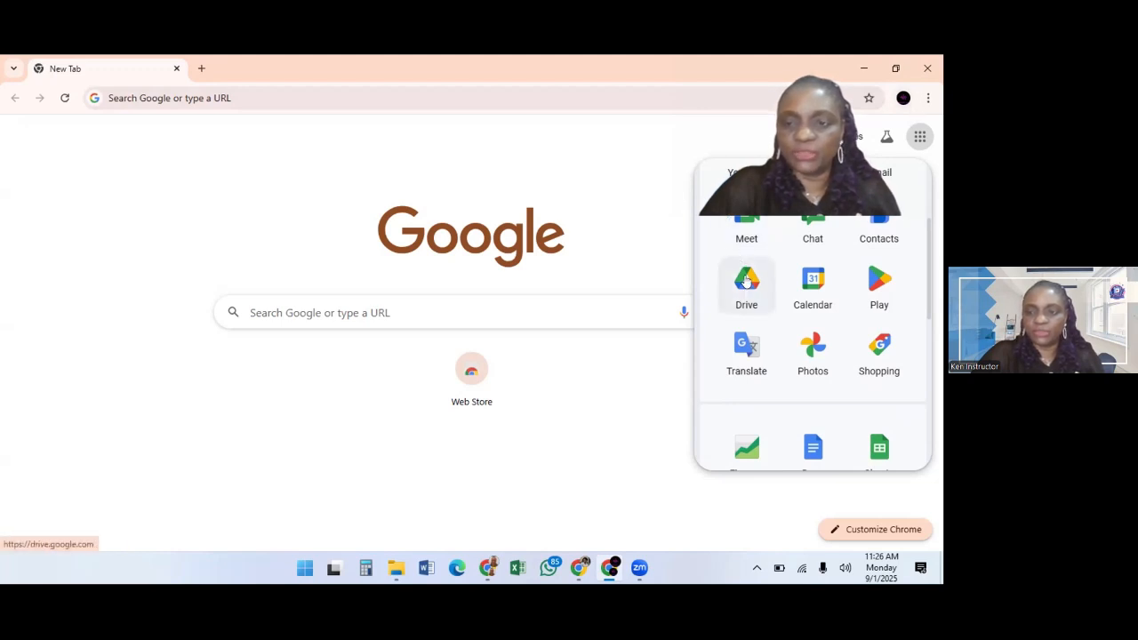
left_click(747, 281)
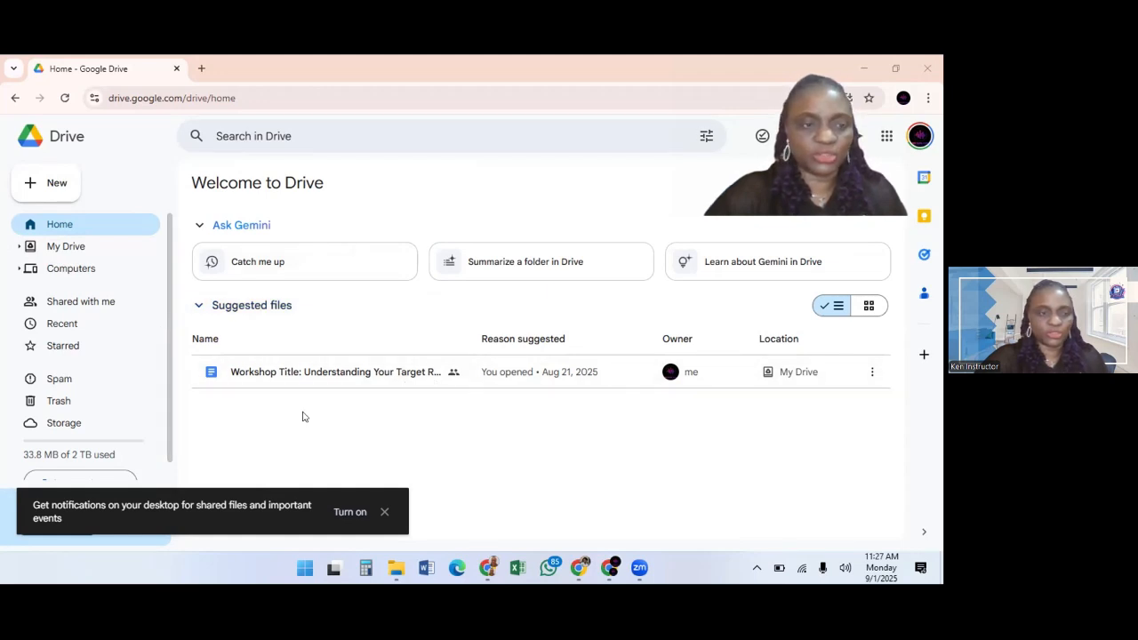
Look through the My Drive and Computers sections of Google Drive, then return to My Drive
left_click(49, 253)
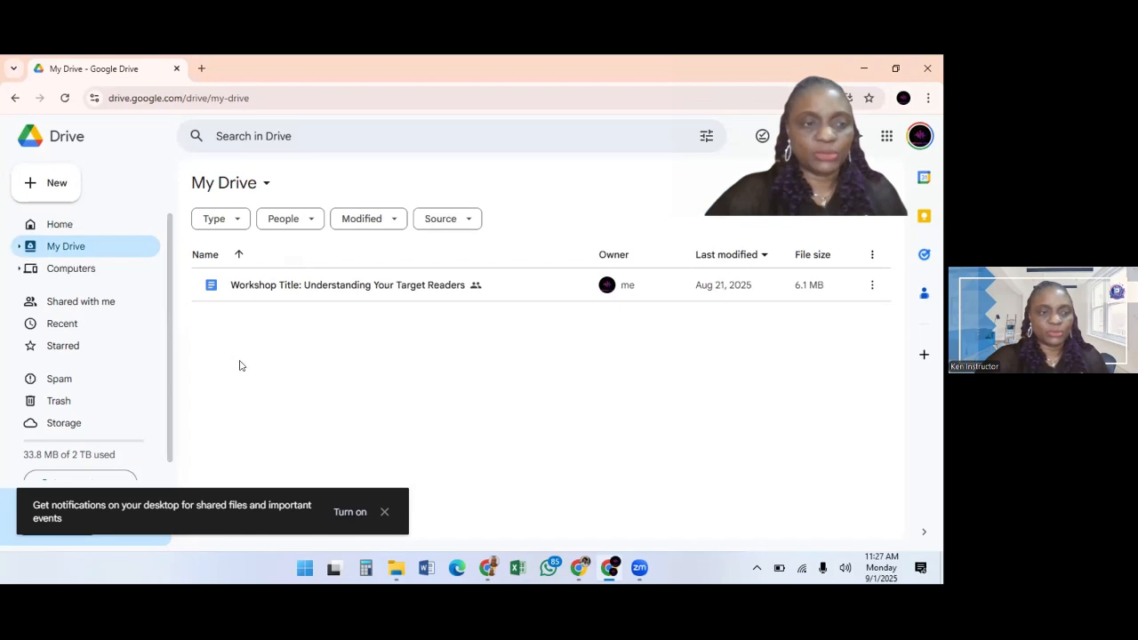
left_click(52, 274)
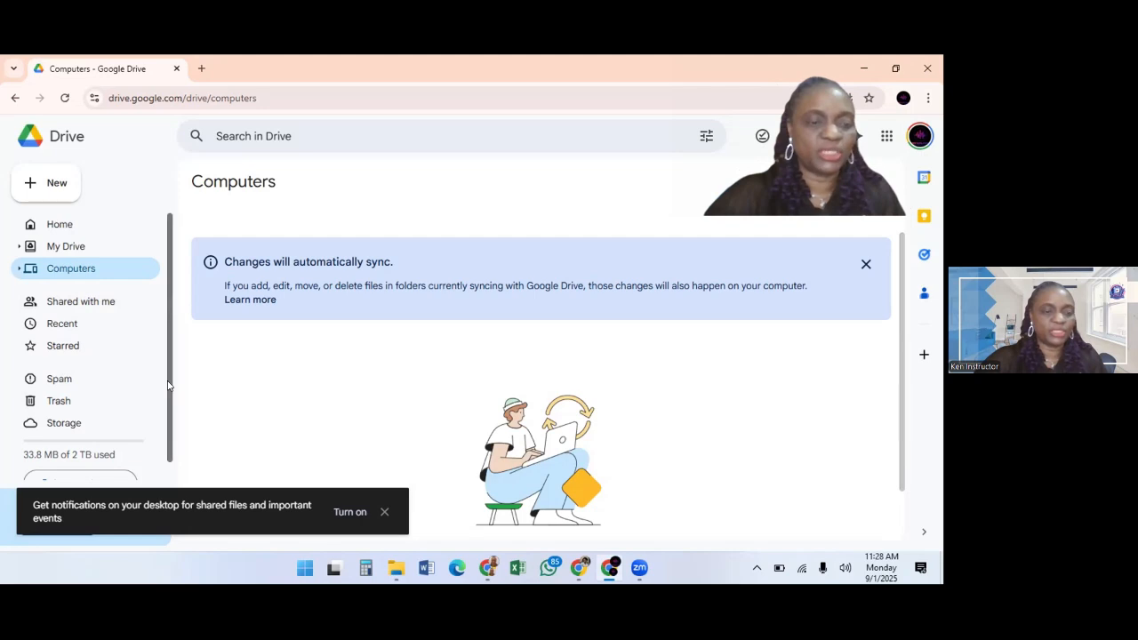
scroll(134, 435, "down", 1)
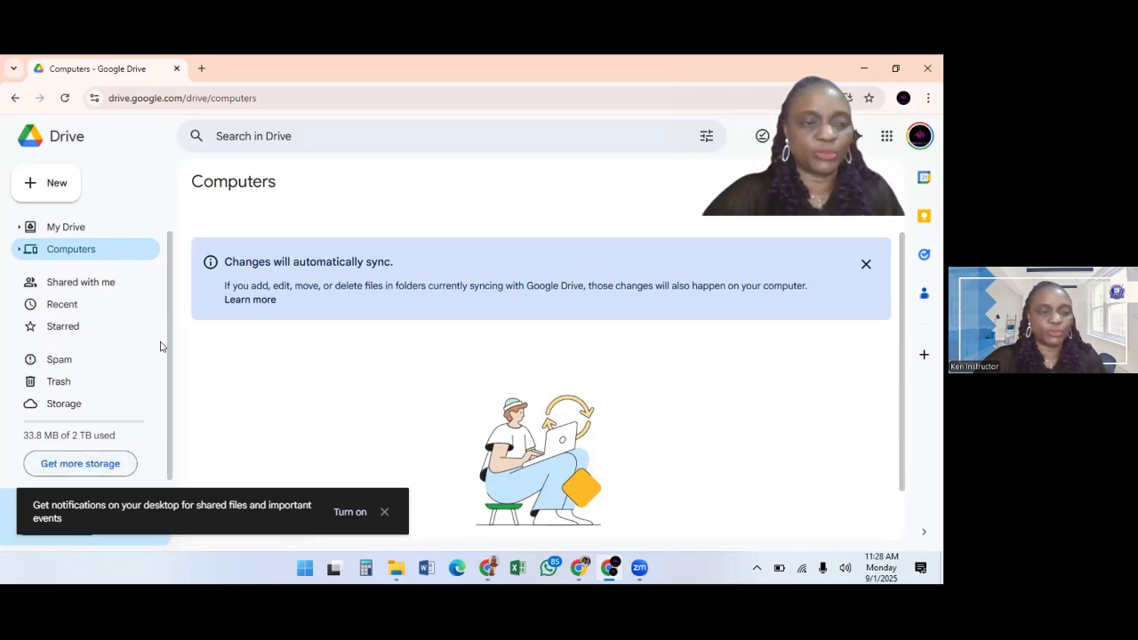
left_click_drag(169, 373, 177, 214)
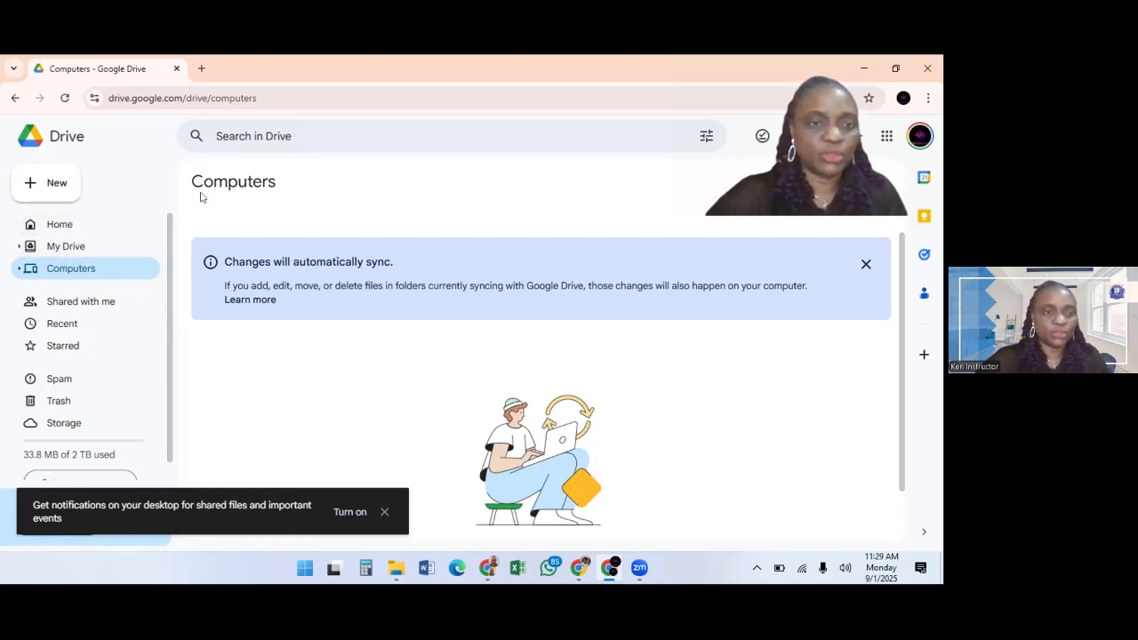
left_click(63, 249)
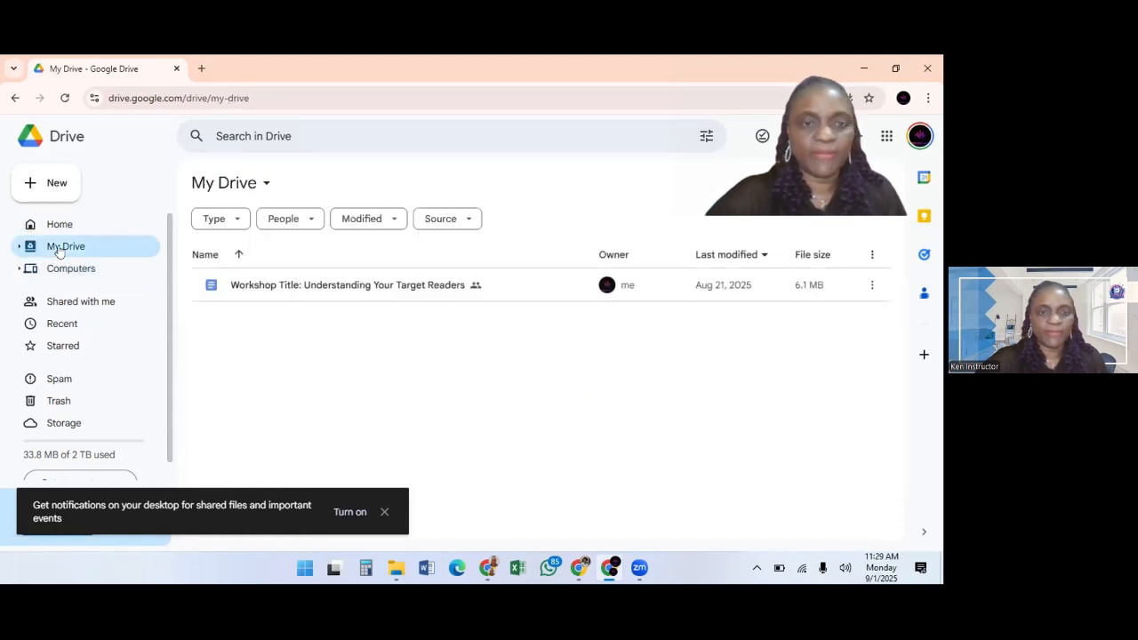
Create a blank Google Docs document from My Drive
left_click(56, 182)
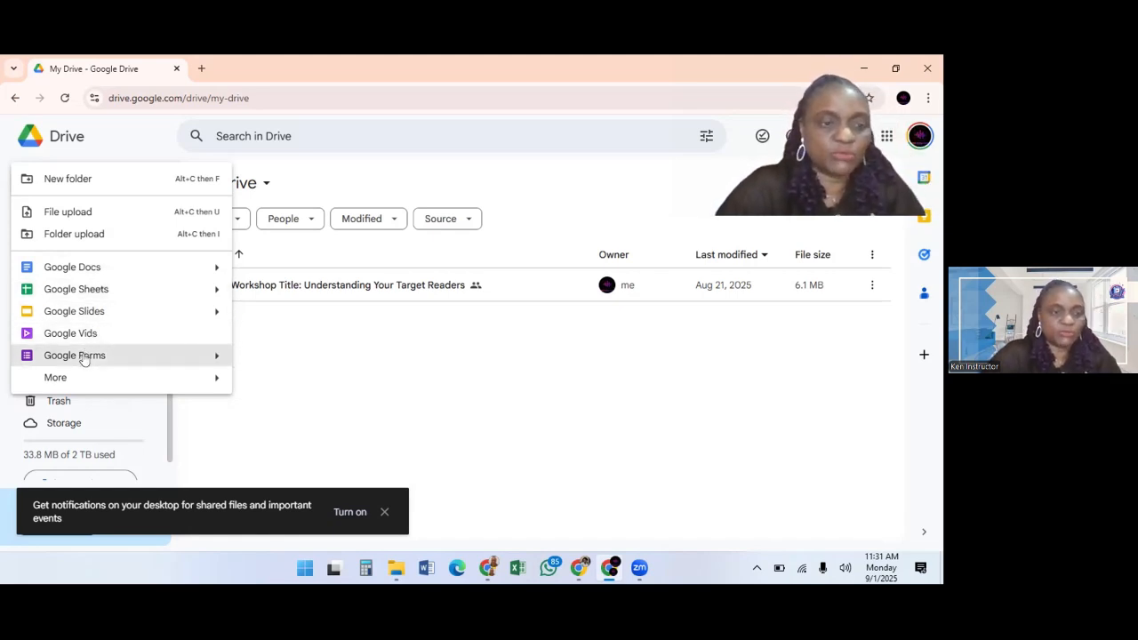
mouse_move(86, 384)
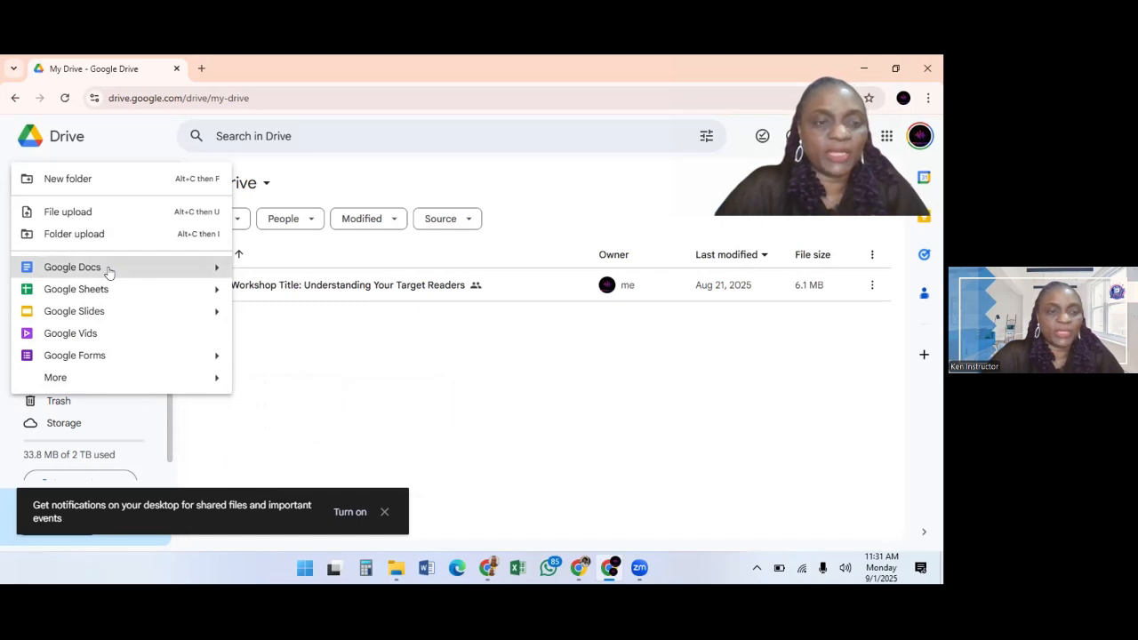
left_click(109, 270)
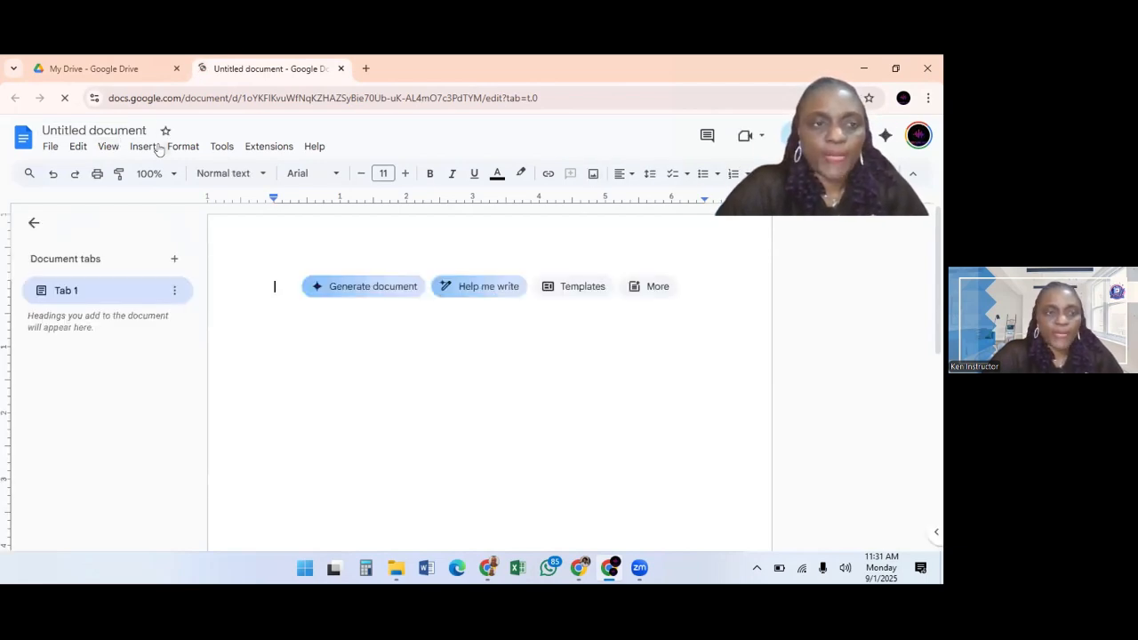
Return to My Drive and create a new folder named AI TRAINING
left_click(104, 71)
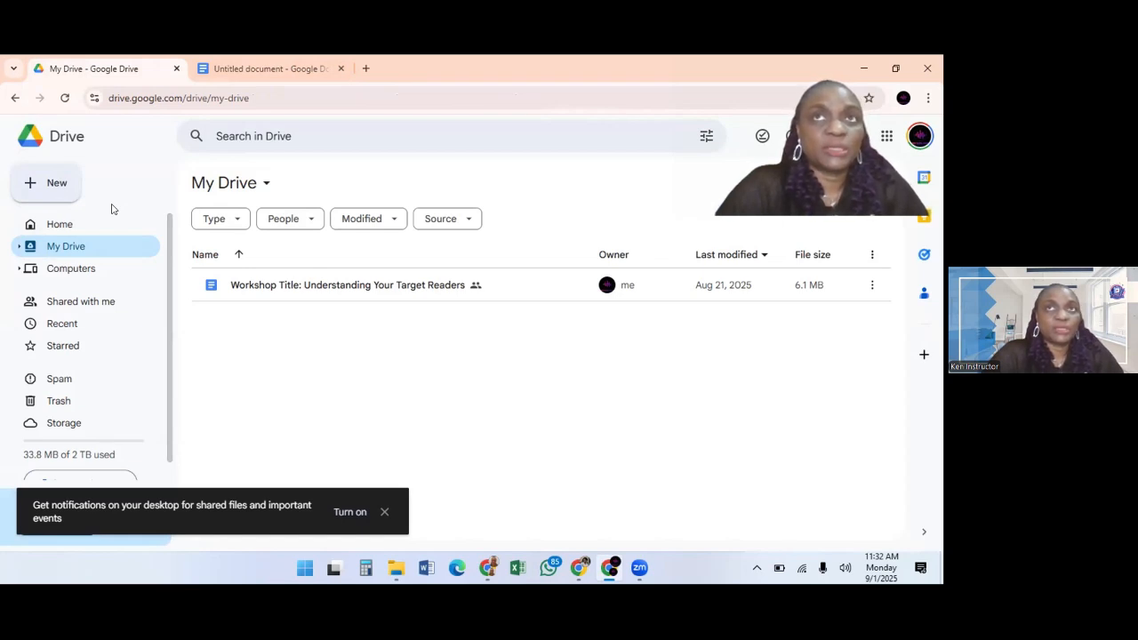
left_click(50, 185)
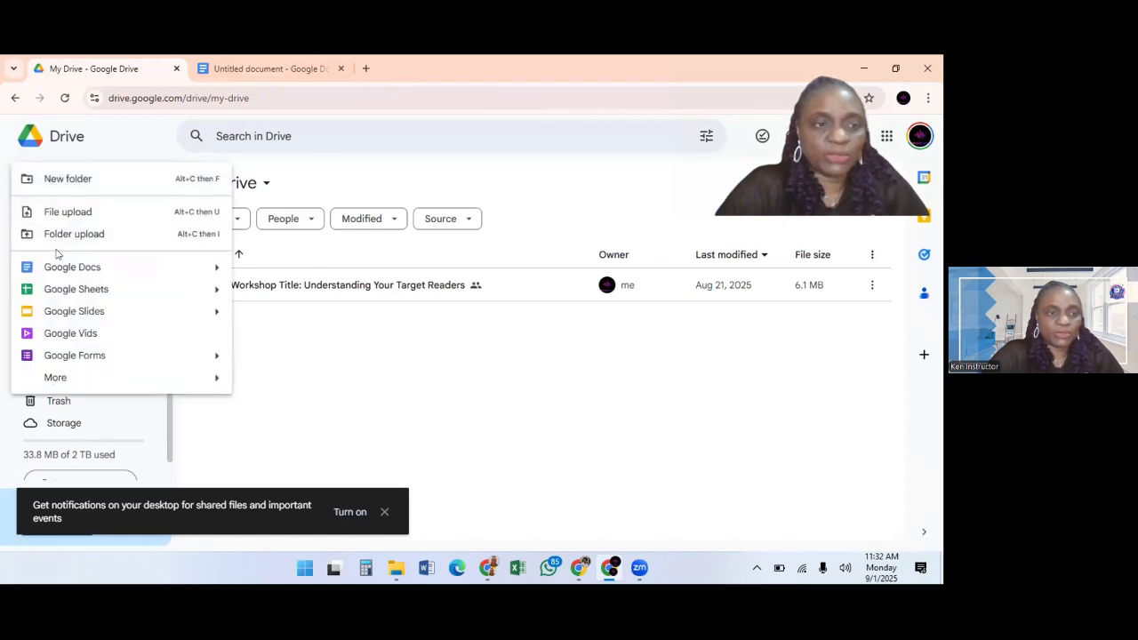
left_click(66, 183)
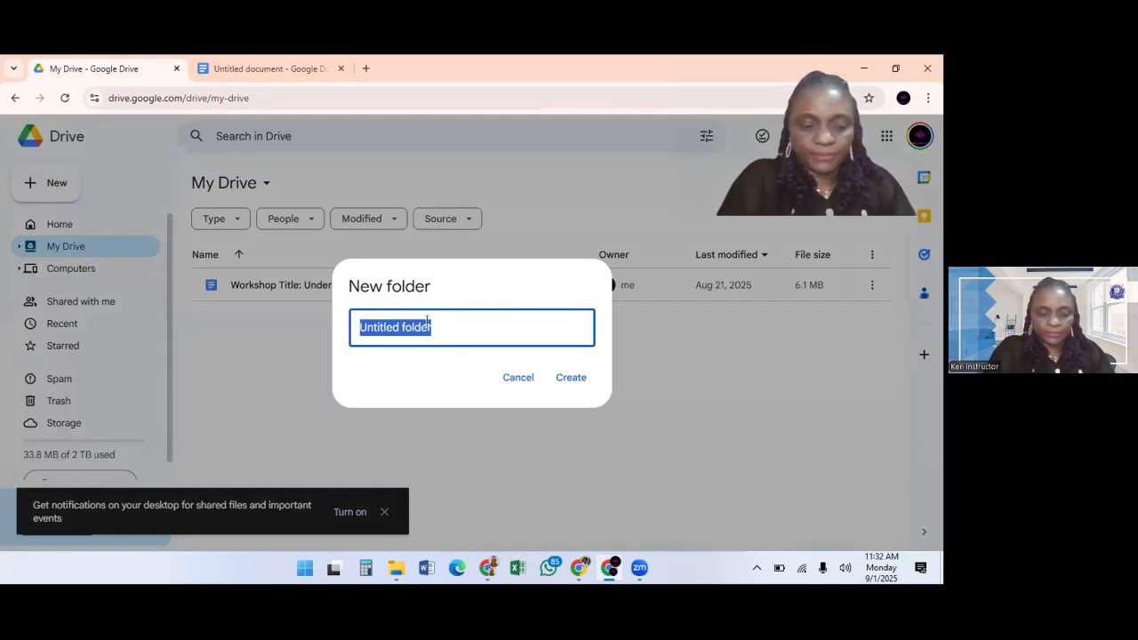
type("A")
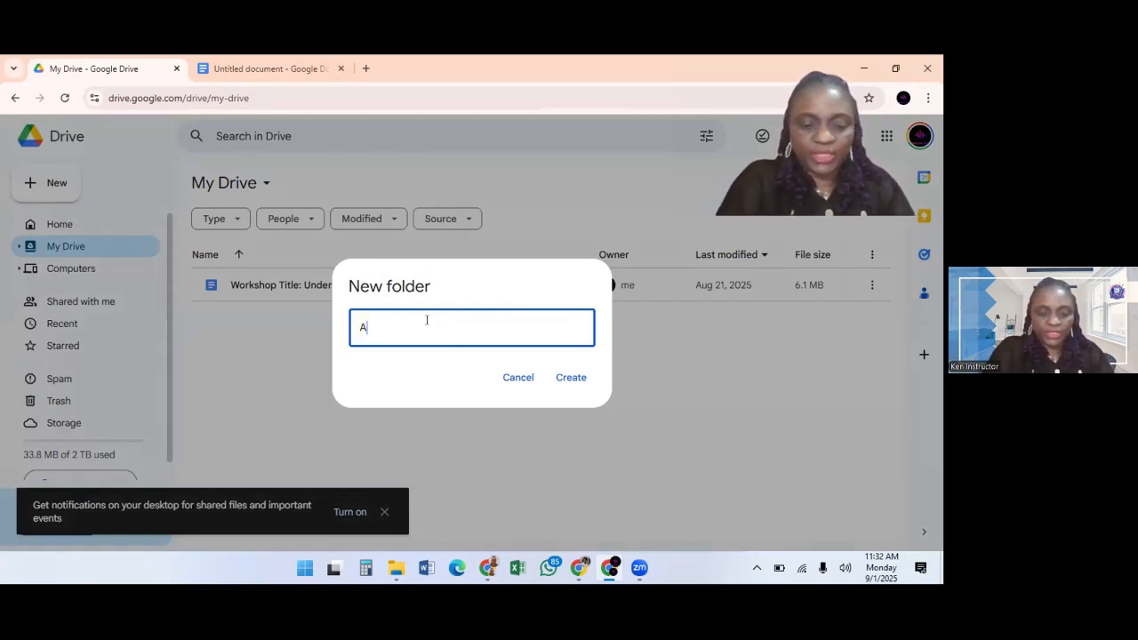
type("I TRAINING")
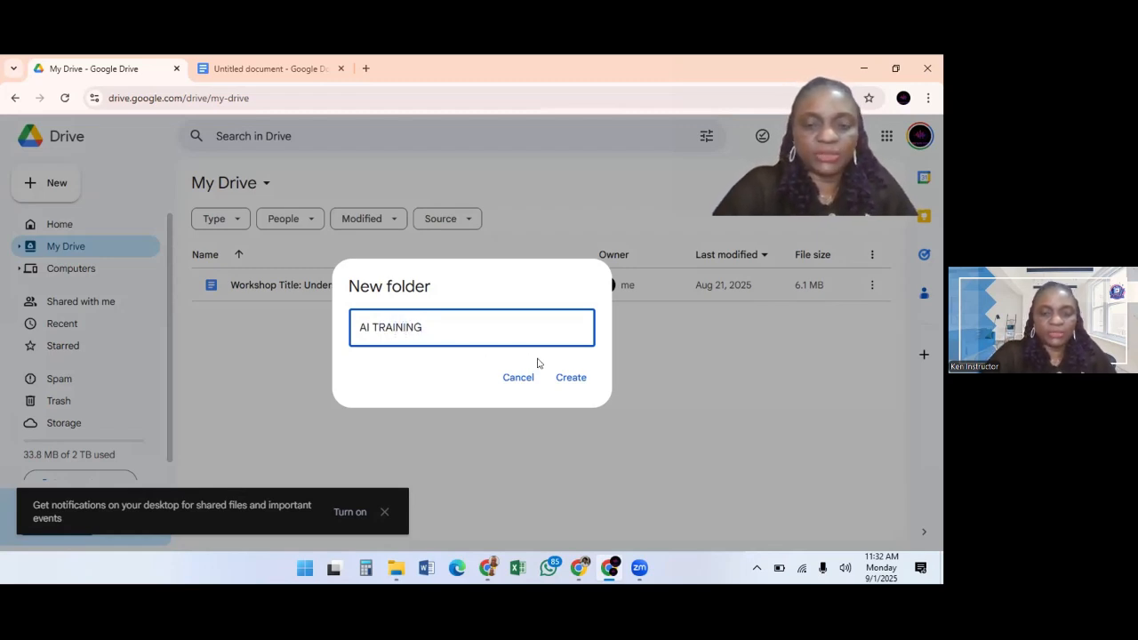
left_click(566, 379)
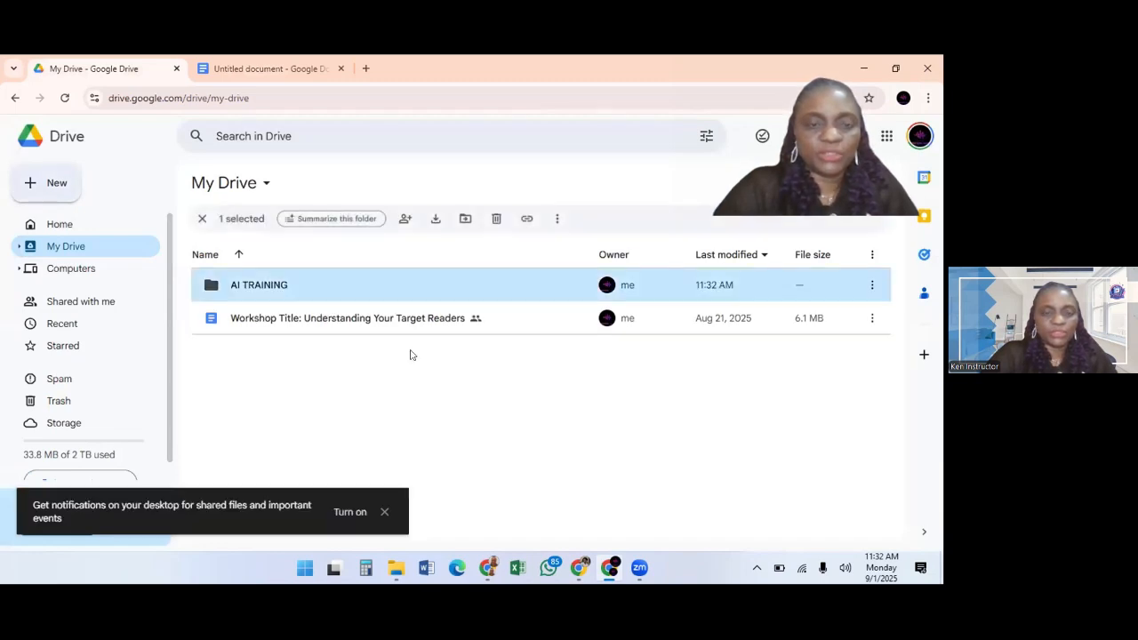
Change the color of the AI TRAINING folder to red
mouse_move(258, 286)
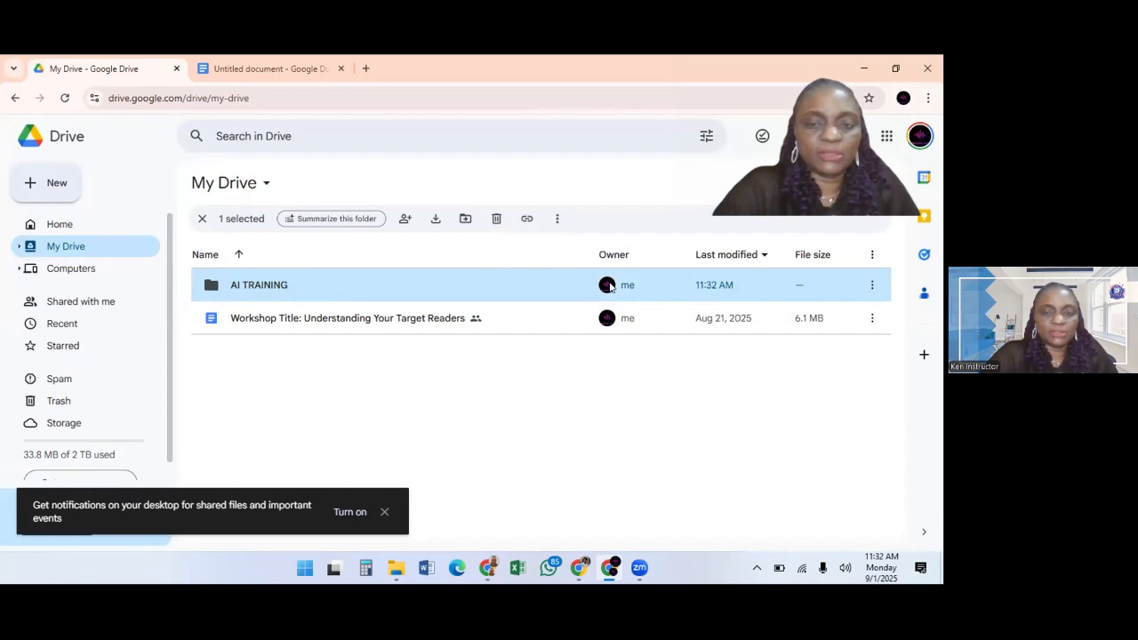
left_click(871, 286)
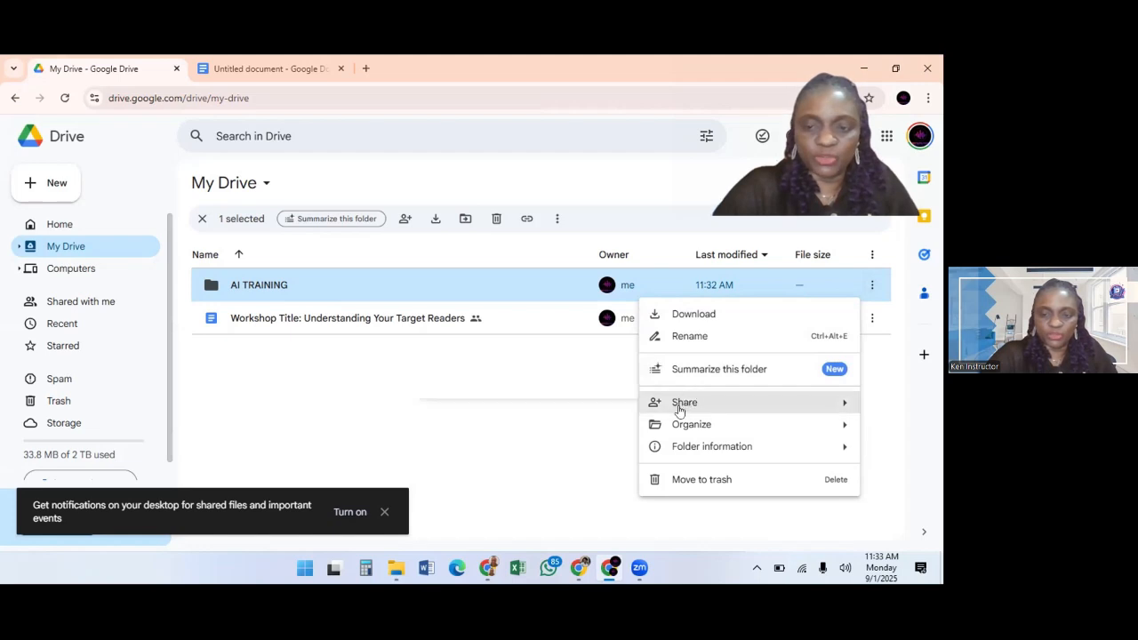
mouse_move(679, 409)
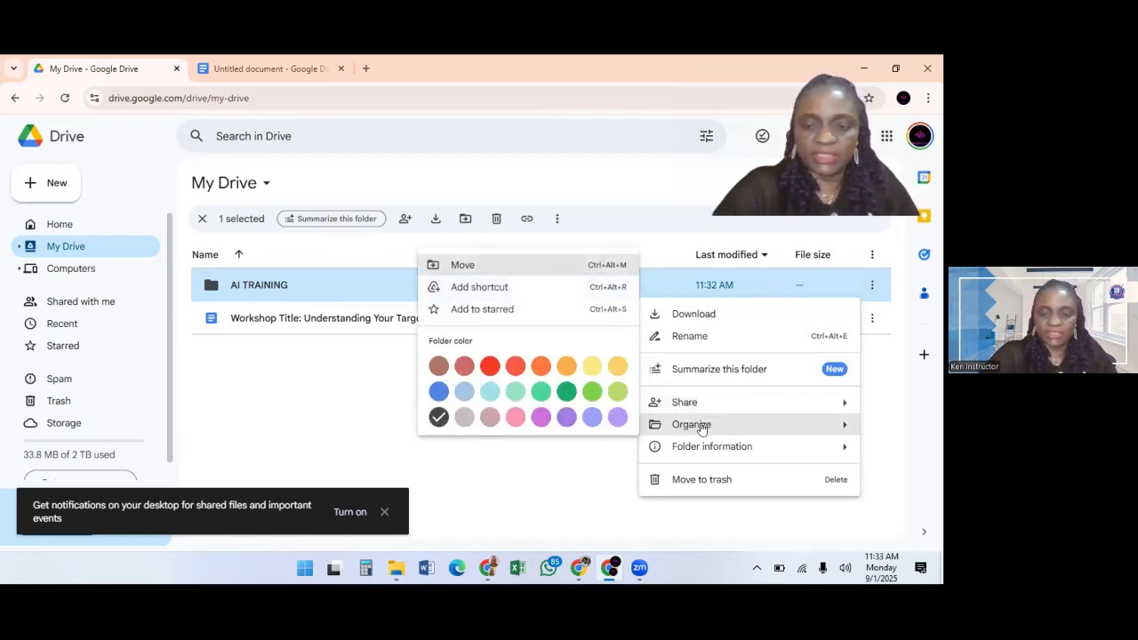
mouse_move(692, 453)
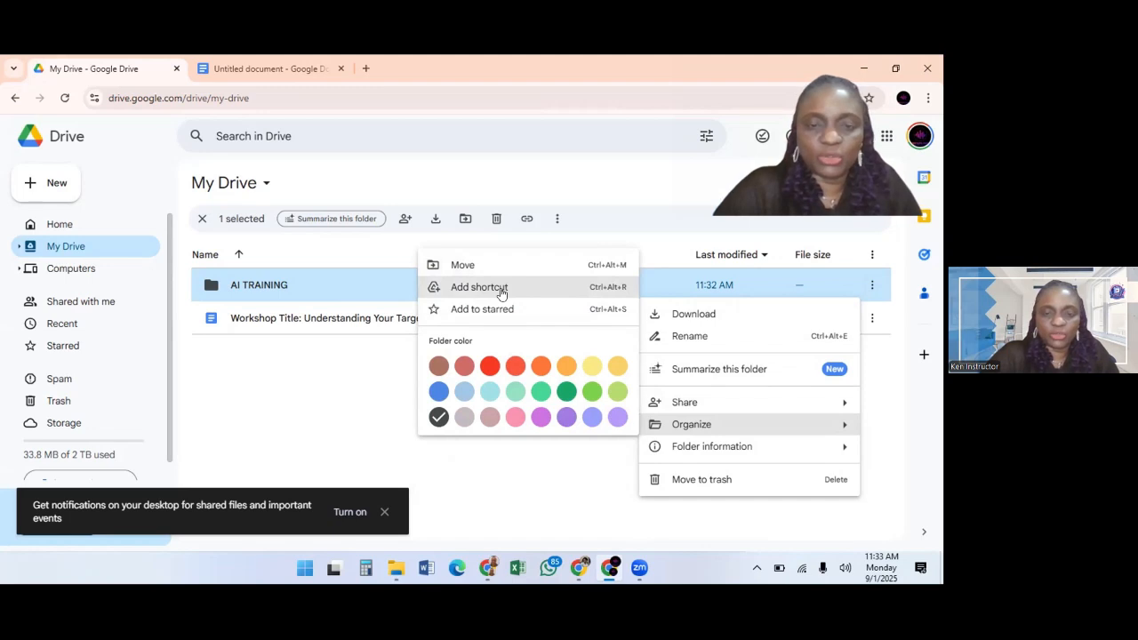
left_click(487, 369)
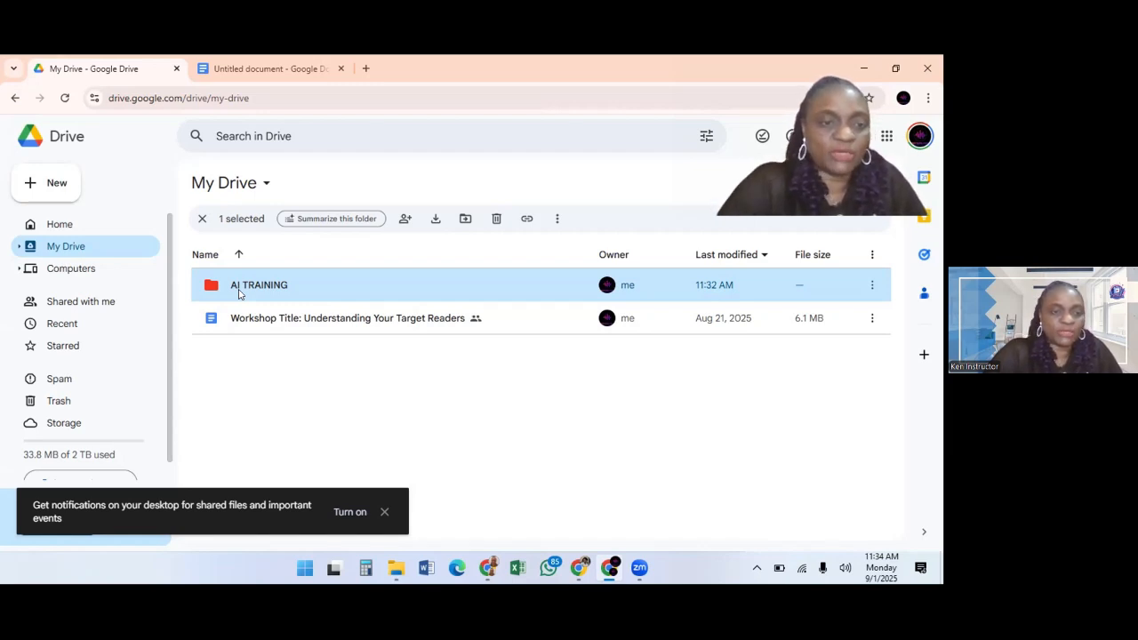
Create a blank Google Docs document inside the AI TRAINING folder and close the older untitled document
left_click(50, 189)
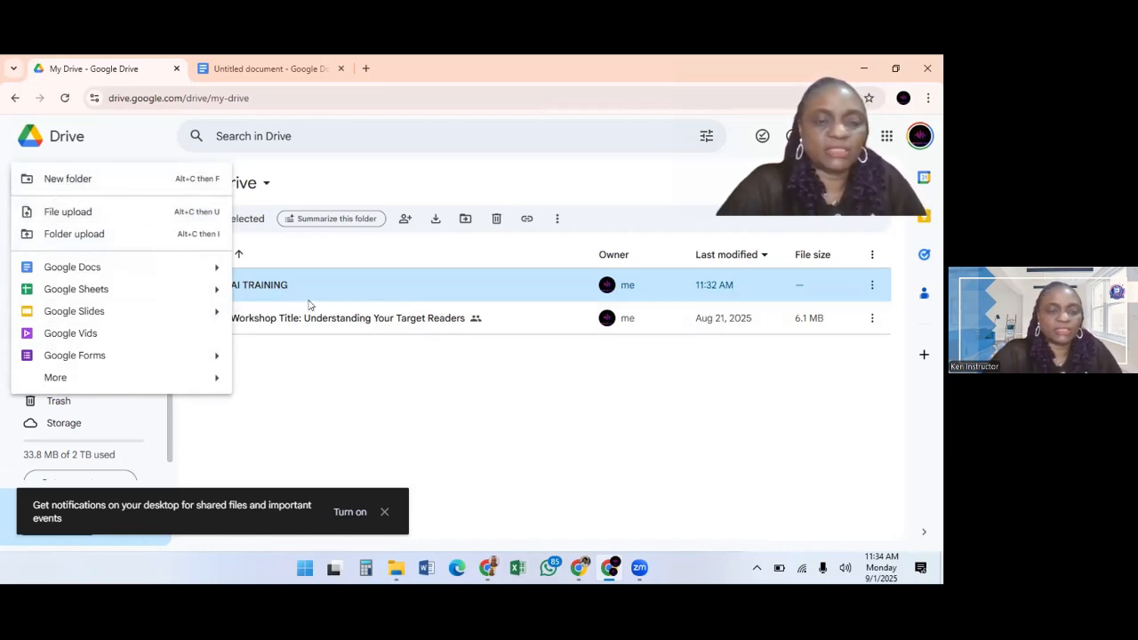
left_click(365, 354)
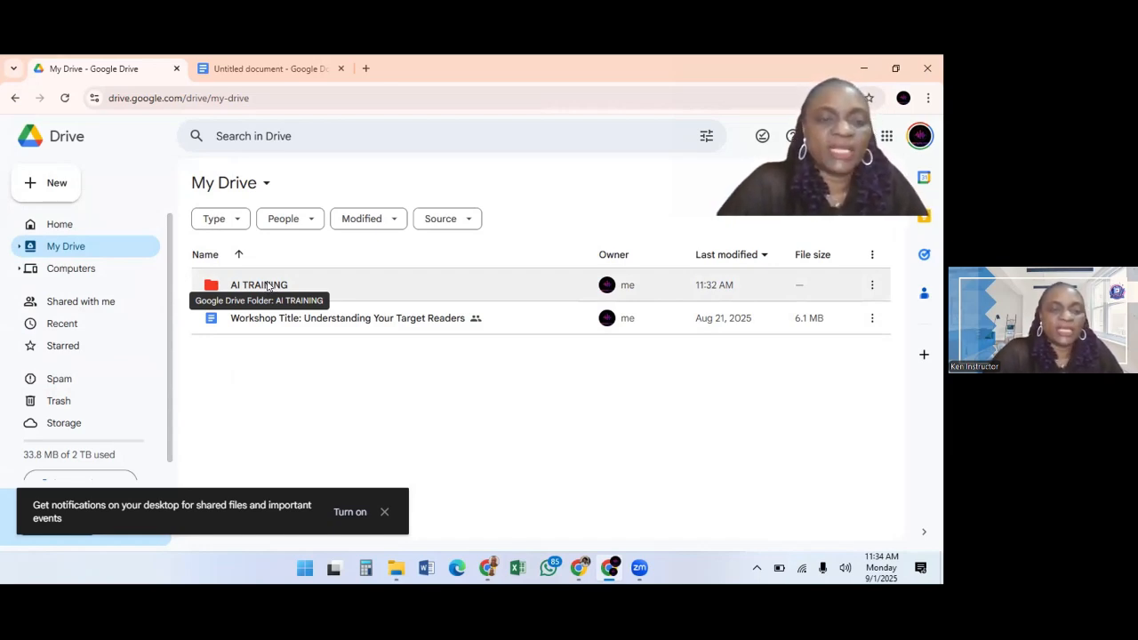
double_click(266, 286)
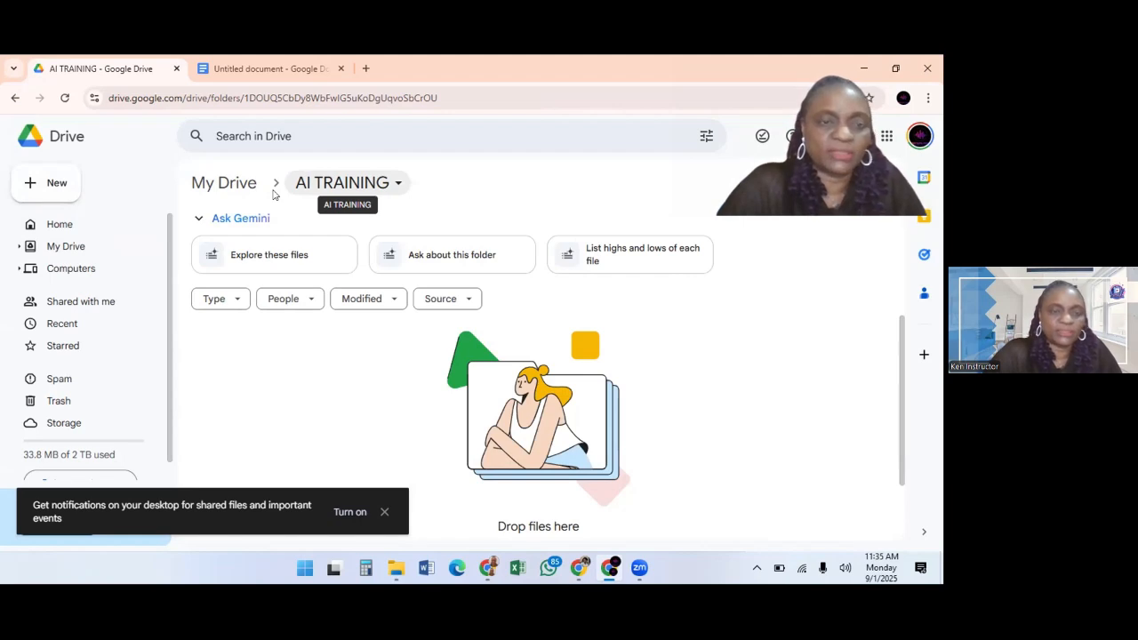
left_click(40, 186)
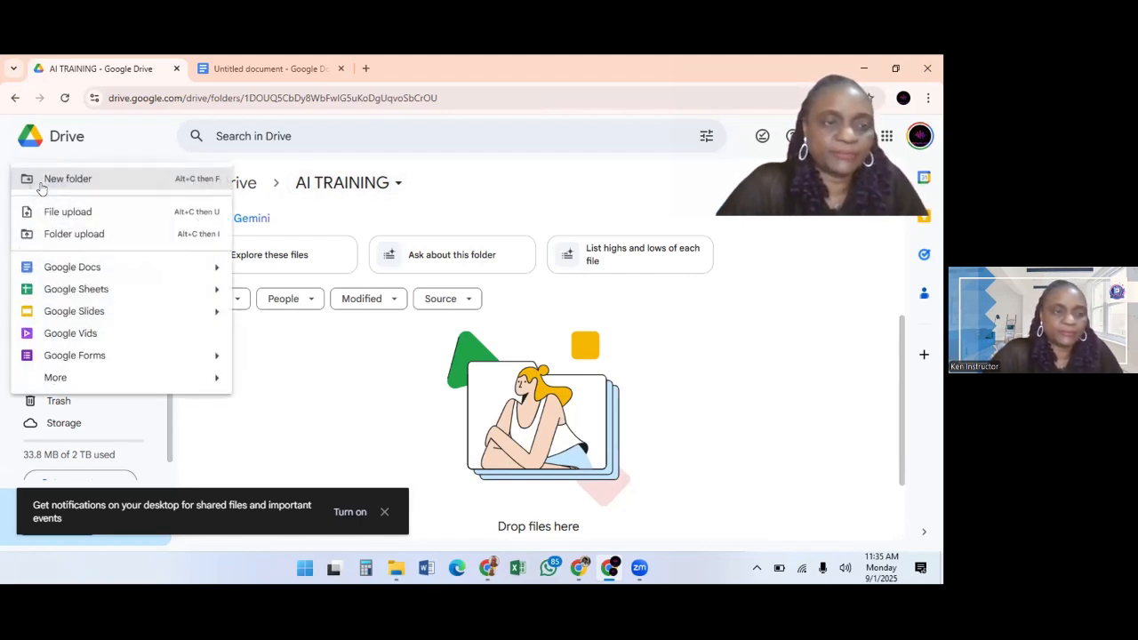
left_click(70, 271)
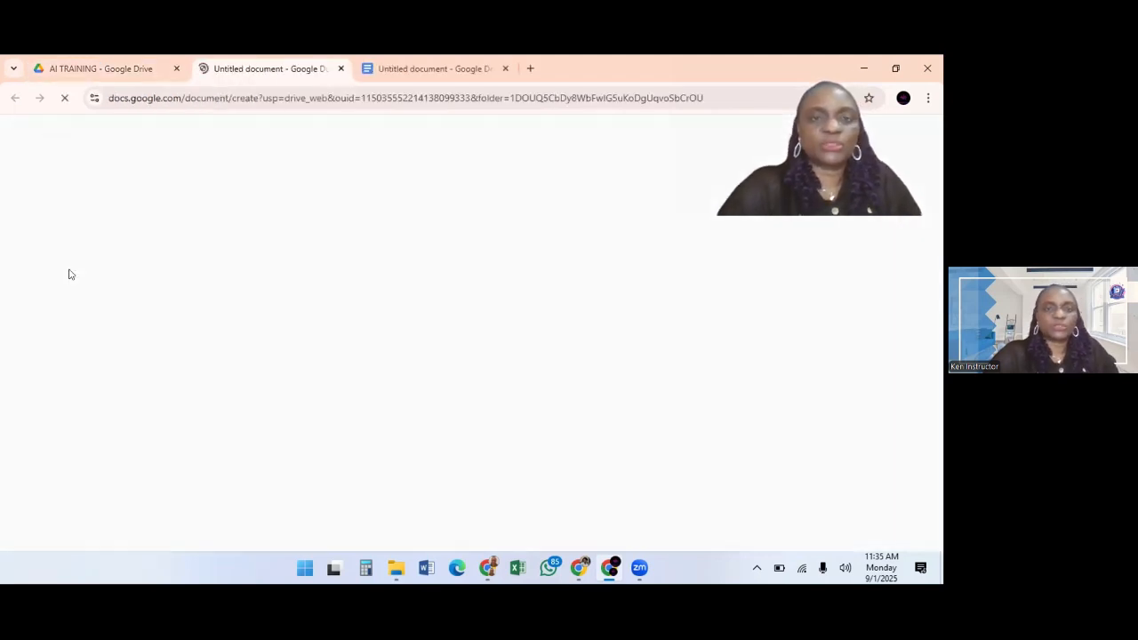
left_click(504, 70)
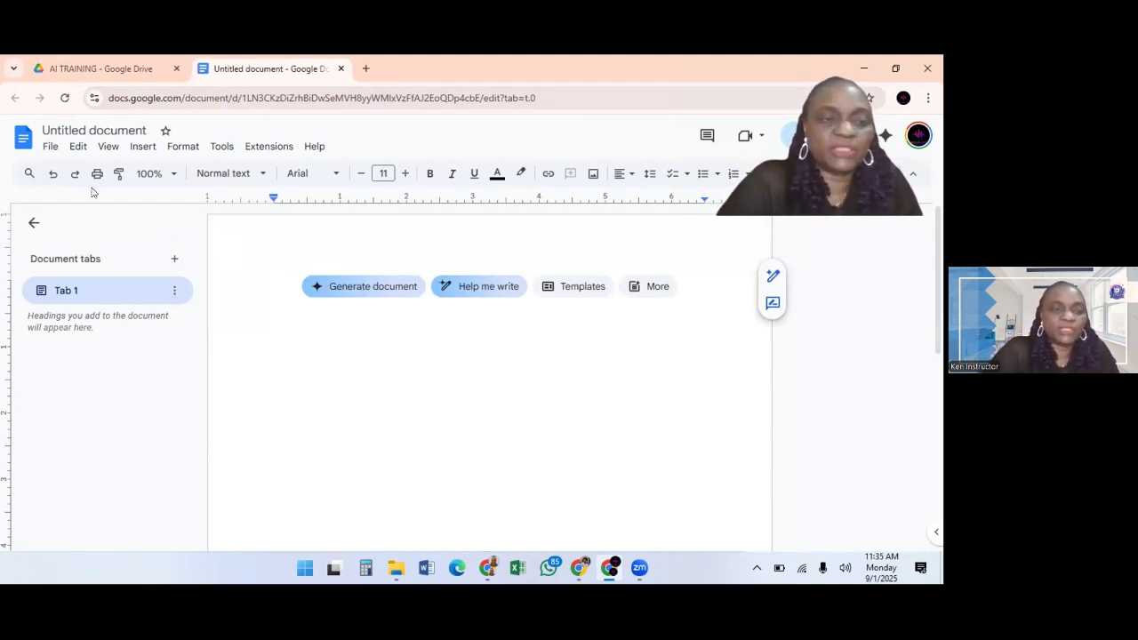
Rename the untitled document as MODULE ONE
left_click(116, 130)
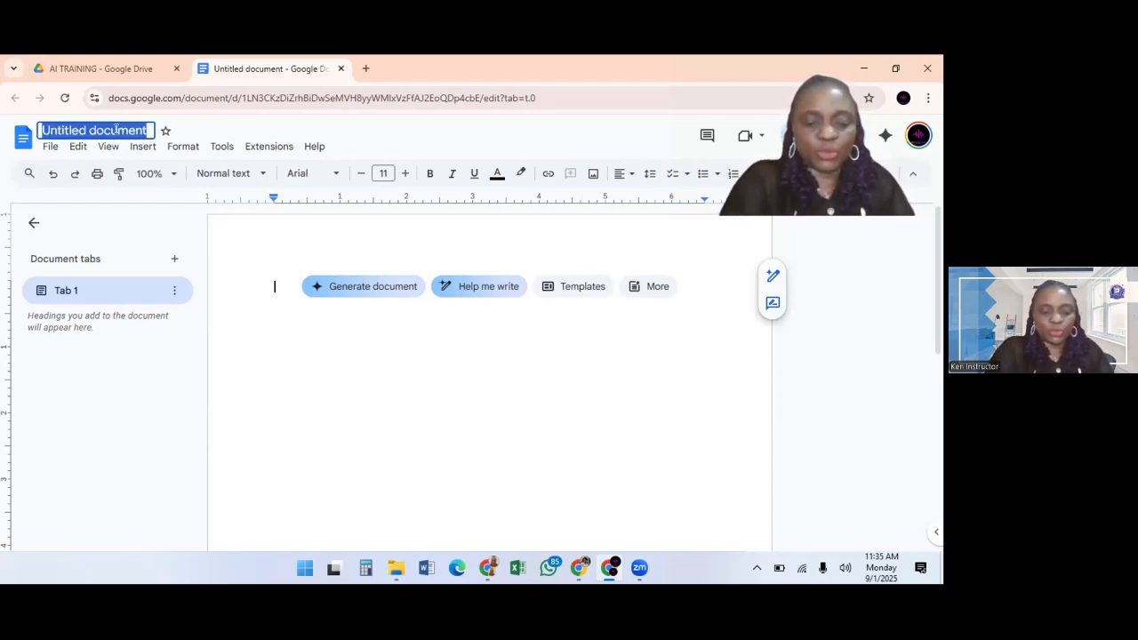
type("MOD")
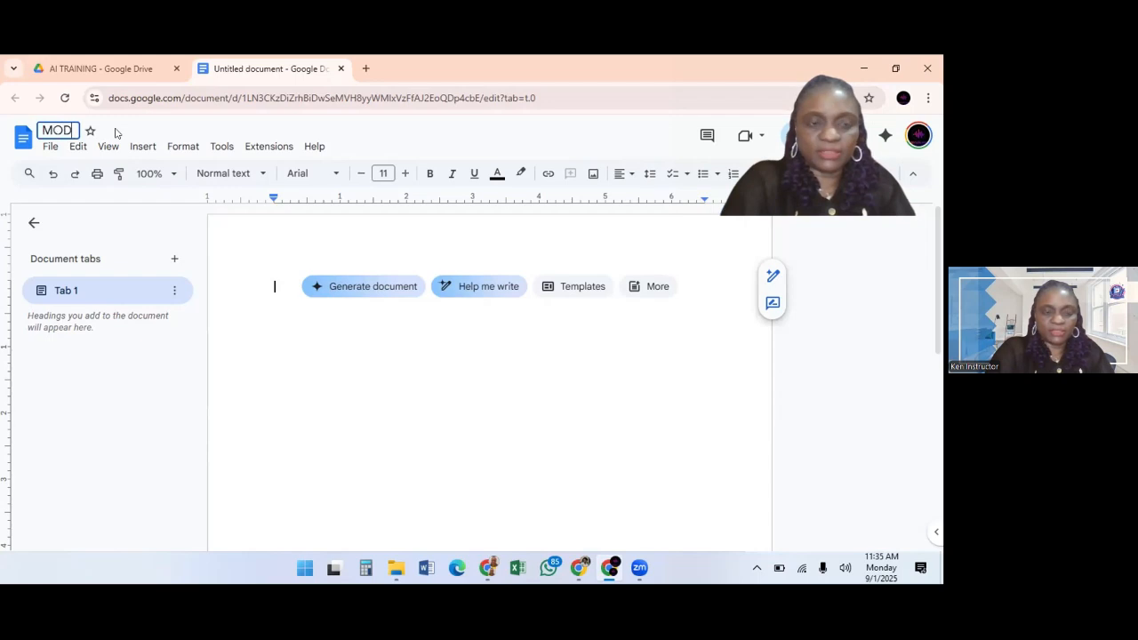
type("ULE ONE")
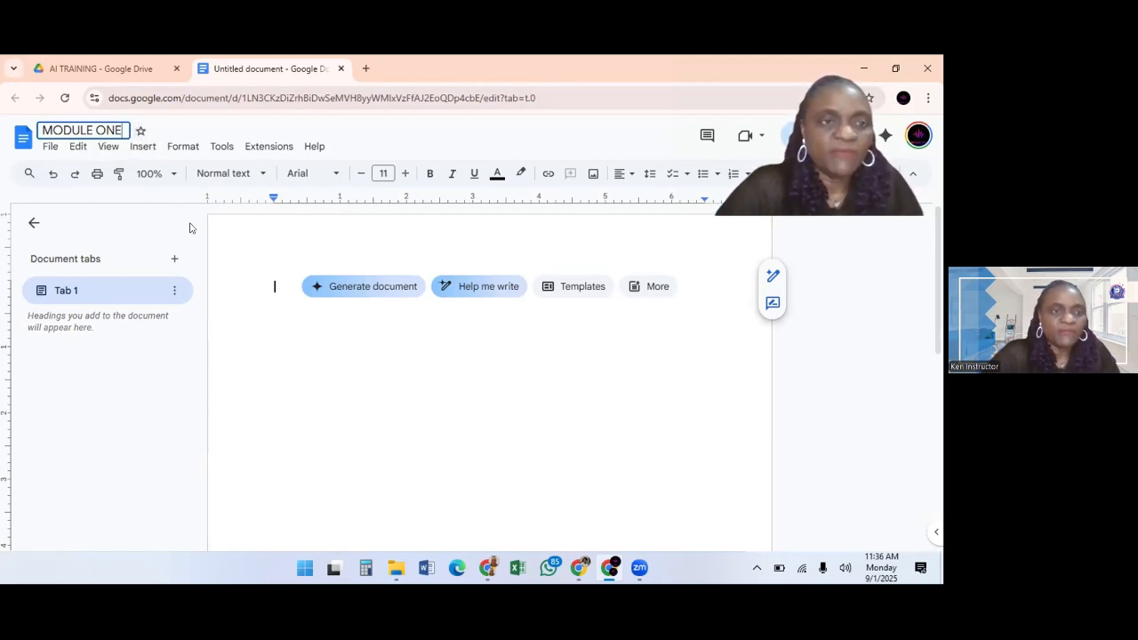
key("Return")
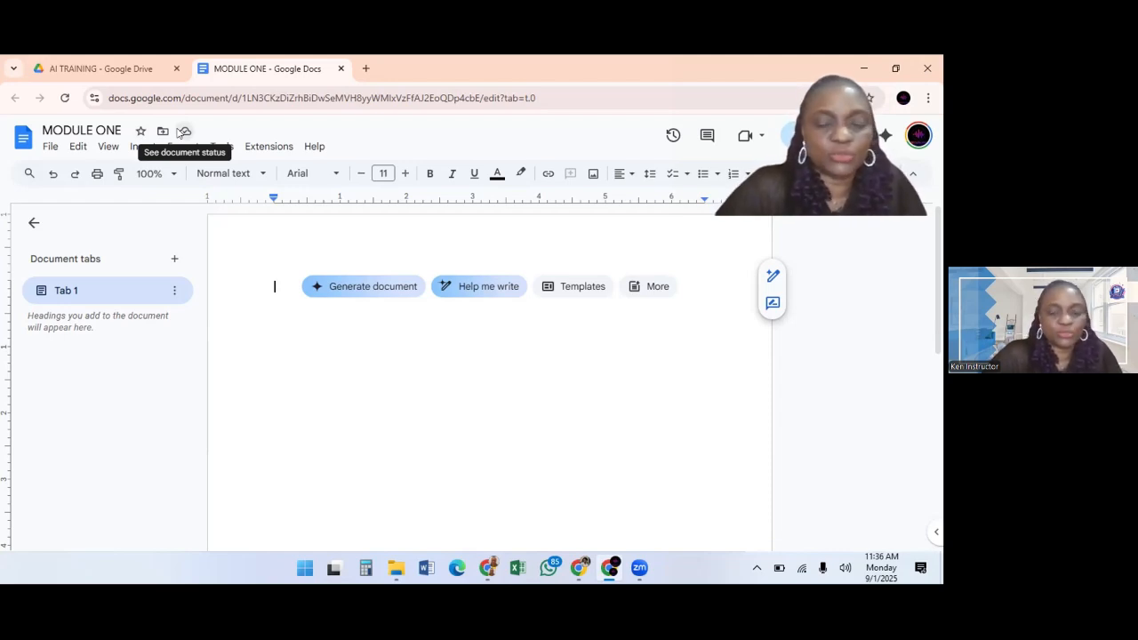
Browse the document template gallery and insert the Class notes template into the MODULE ONE document
left_click(181, 131)
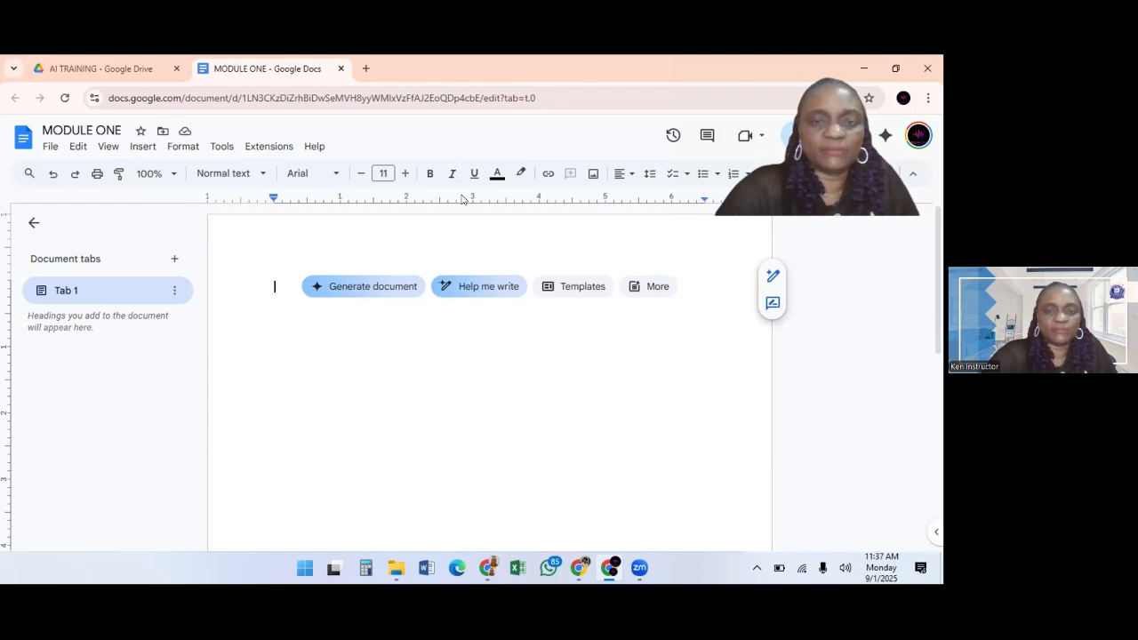
left_click(45, 150)
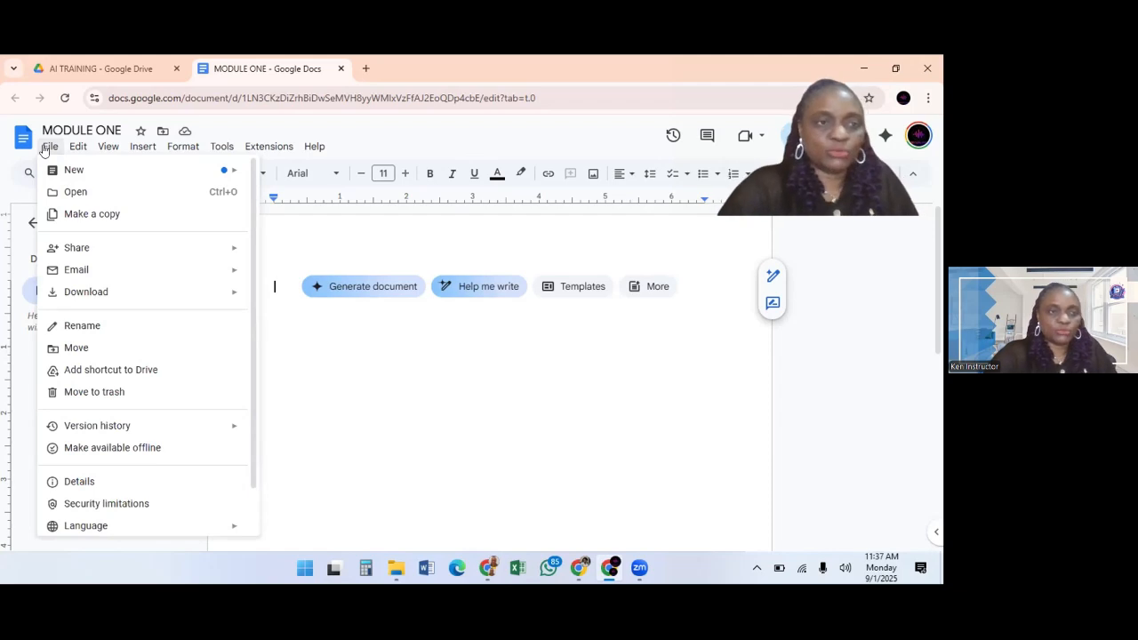
mouse_move(68, 172)
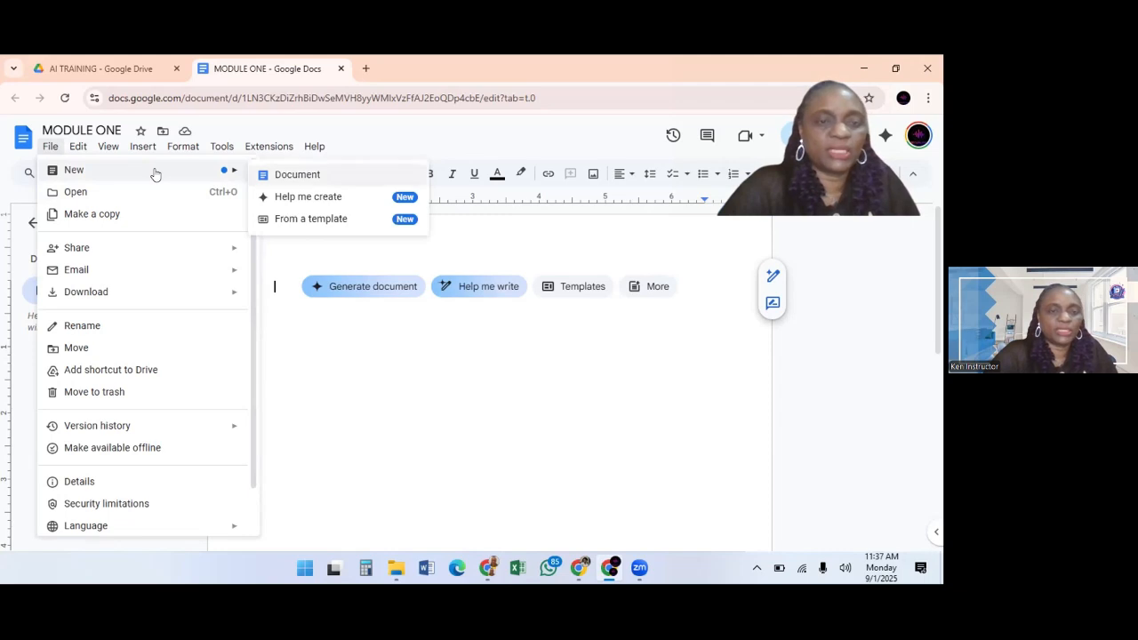
mouse_move(119, 175)
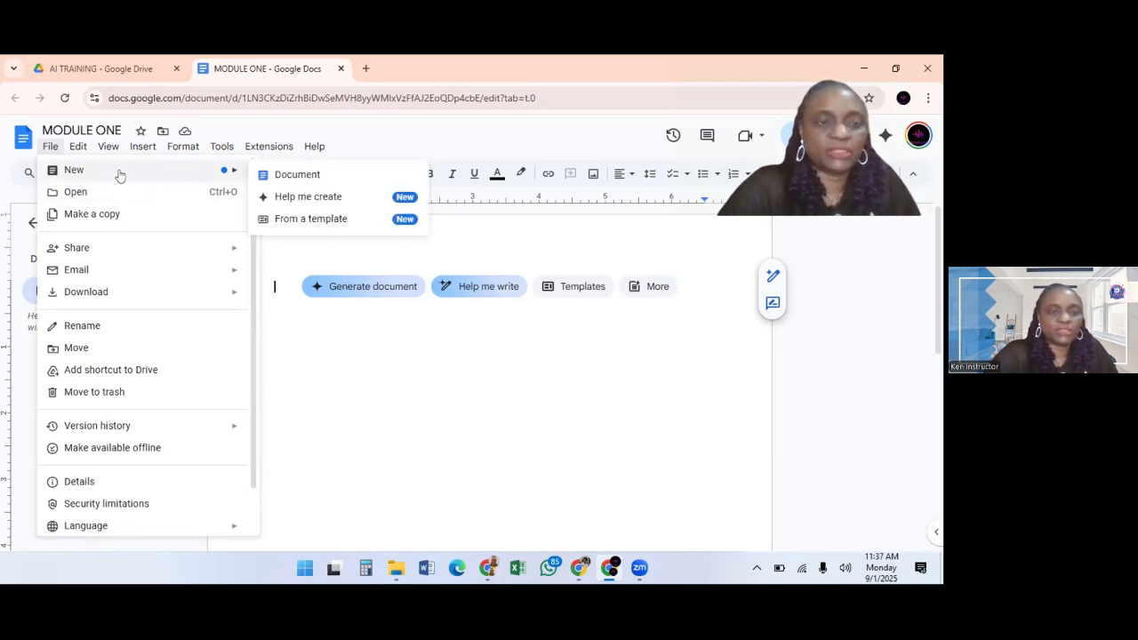
left_click(324, 223)
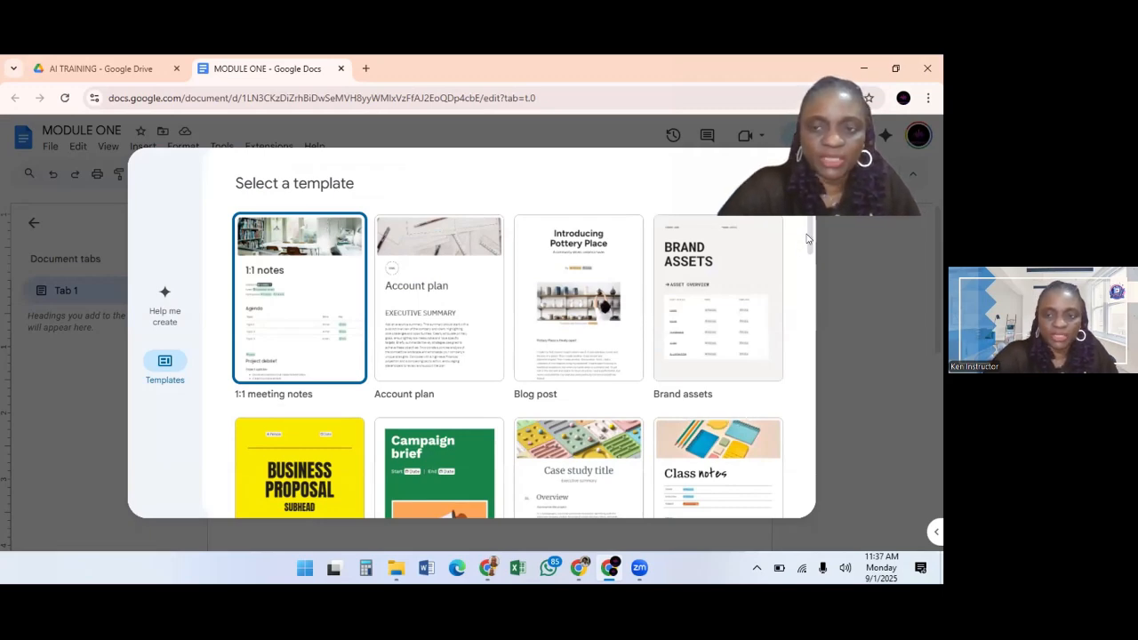
left_click_drag(810, 237, 808, 262)
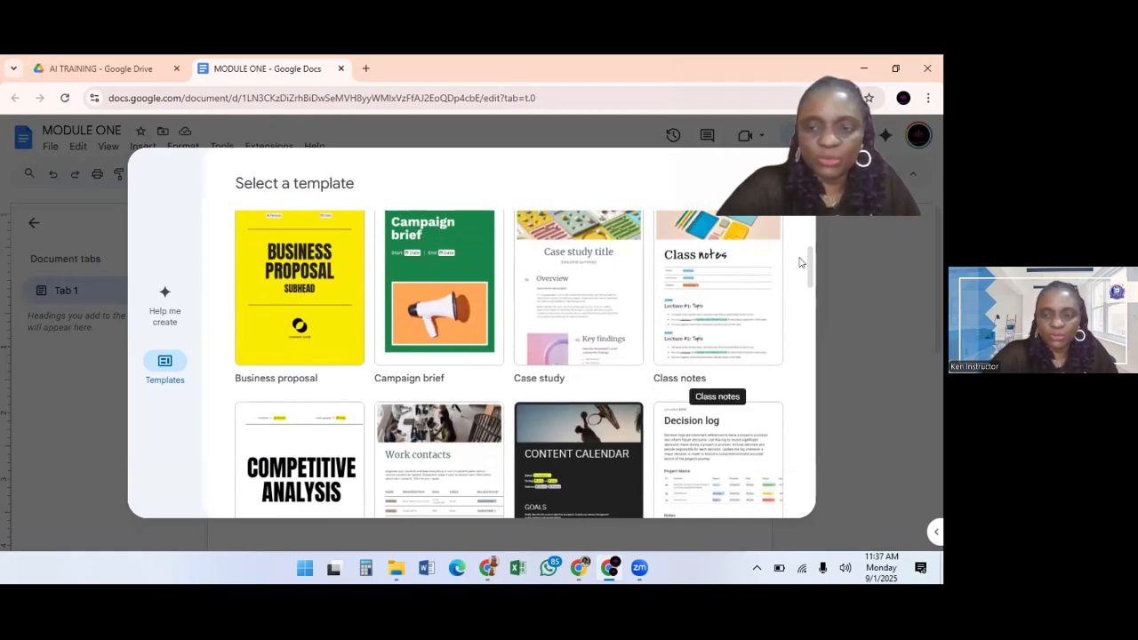
left_click_drag(811, 262, 809, 282)
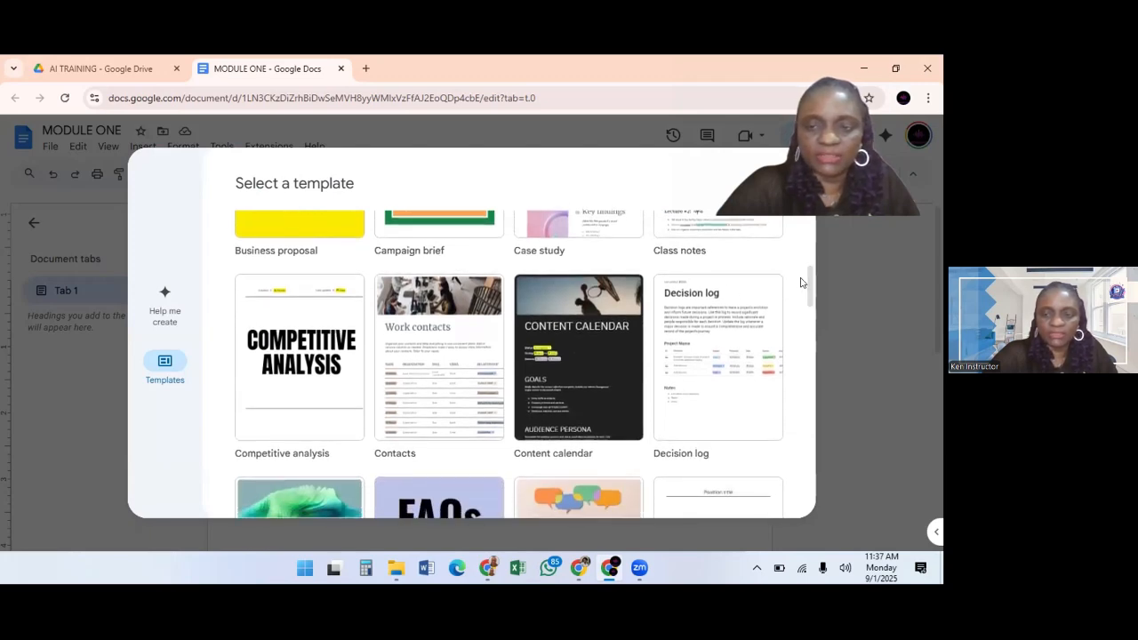
left_click_drag(809, 281, 810, 243)
left_click_drag(807, 227, 806, 257)
left_click(709, 292)
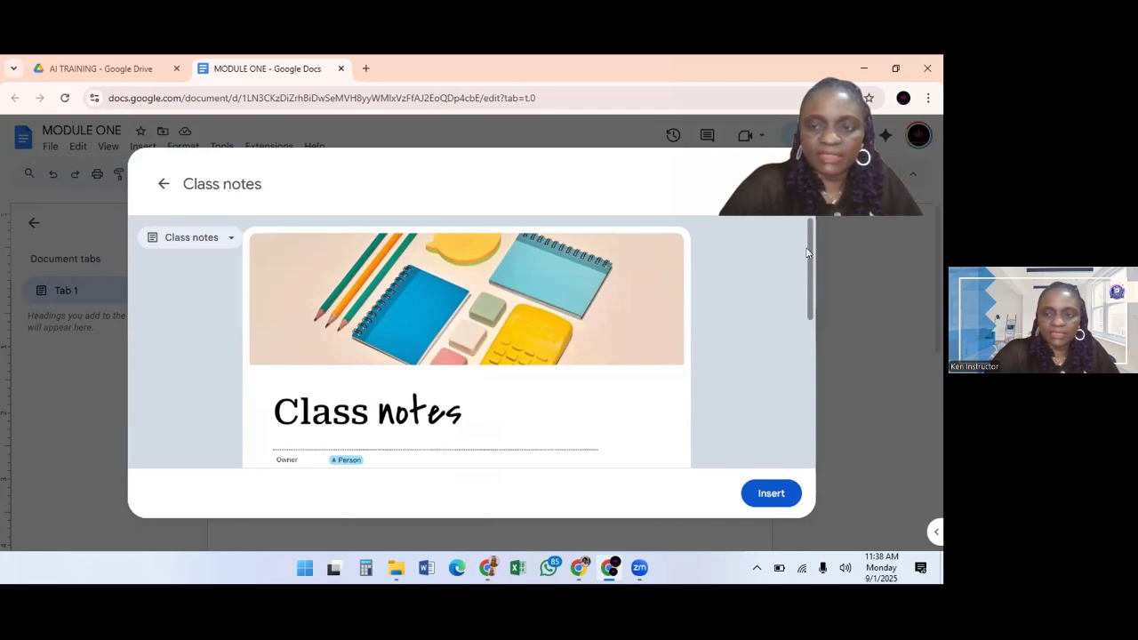
scroll(807, 251, "down", 1)
scroll(802, 248, "up", 1)
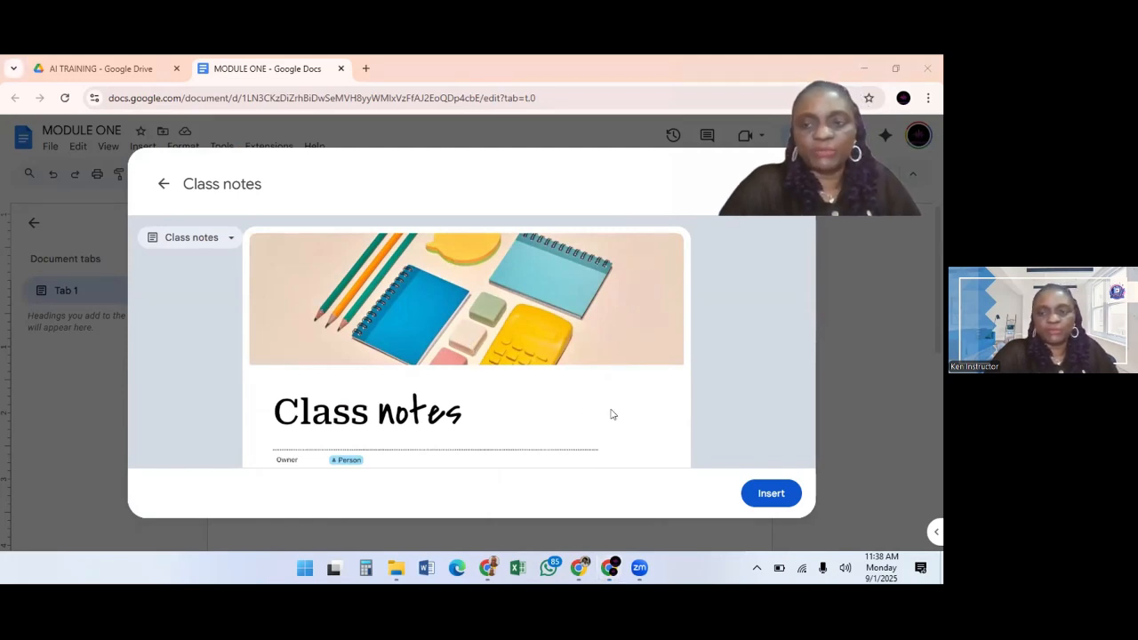
left_click(770, 495)
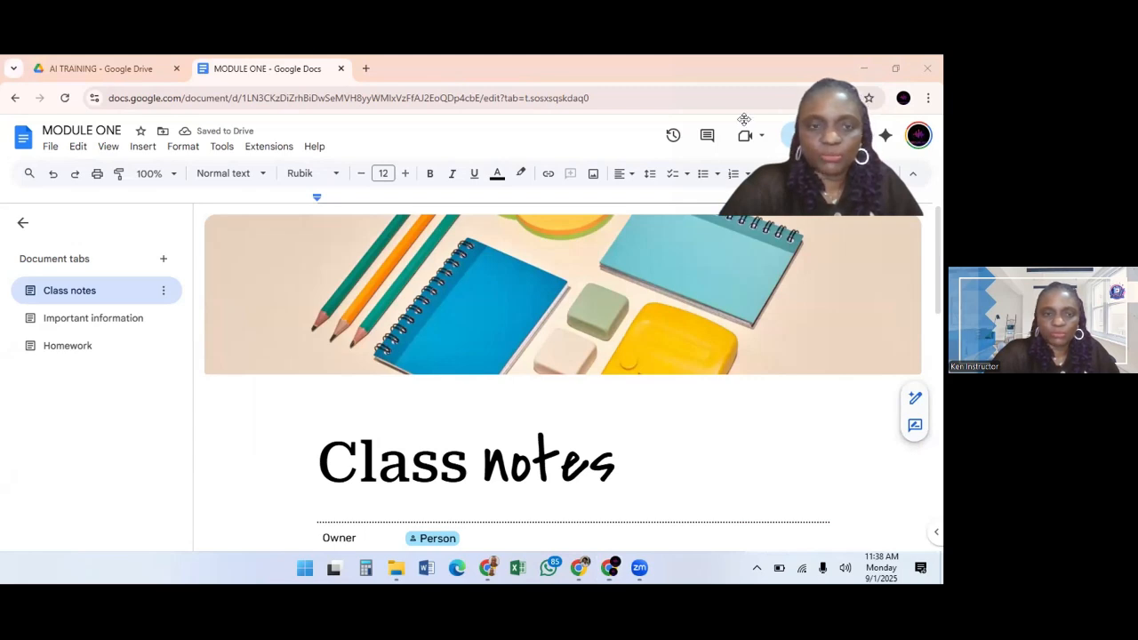
Retype the first letter of the word "notes" in the template's large Class notes title
left_click(938, 263)
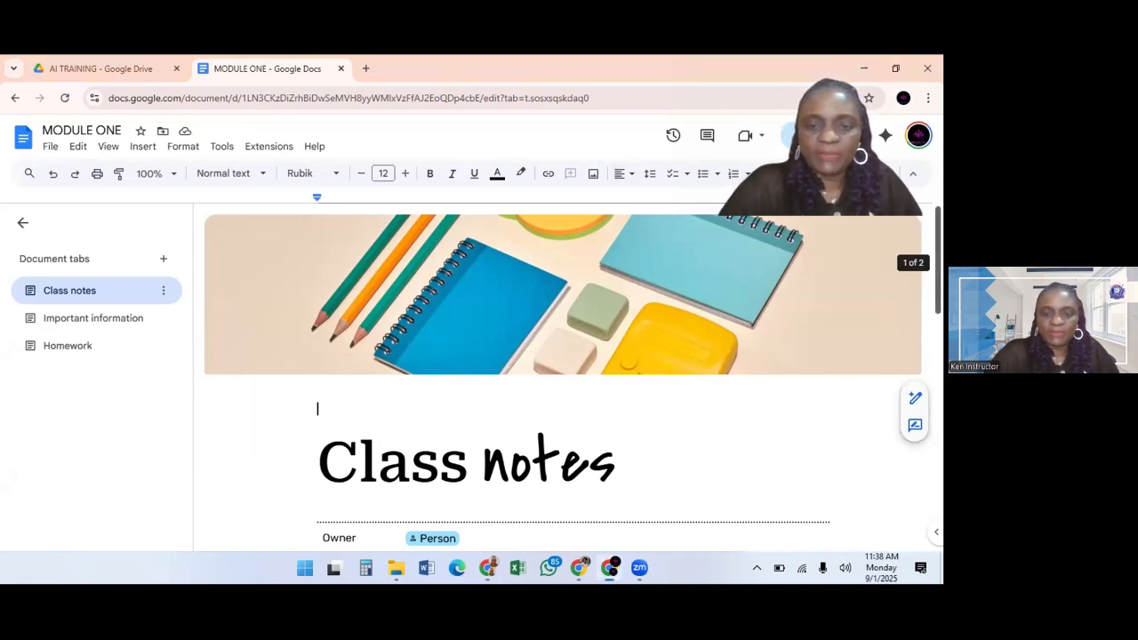
scroll(564, 347, "down", 3)
scroll(565, 347, "up", 1)
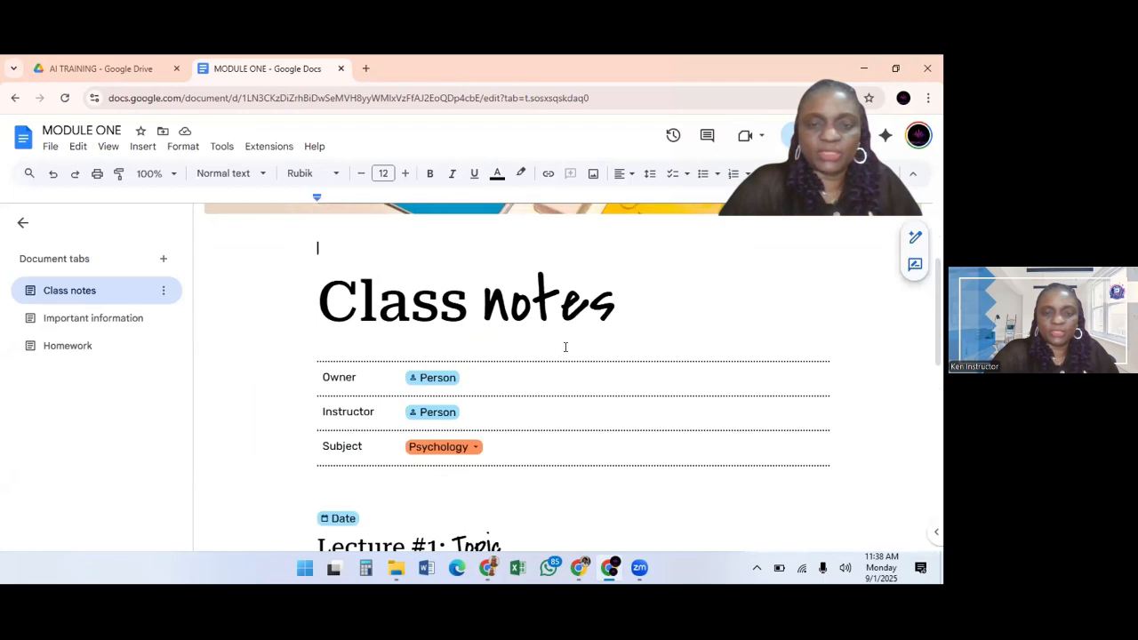
left_click(510, 302)
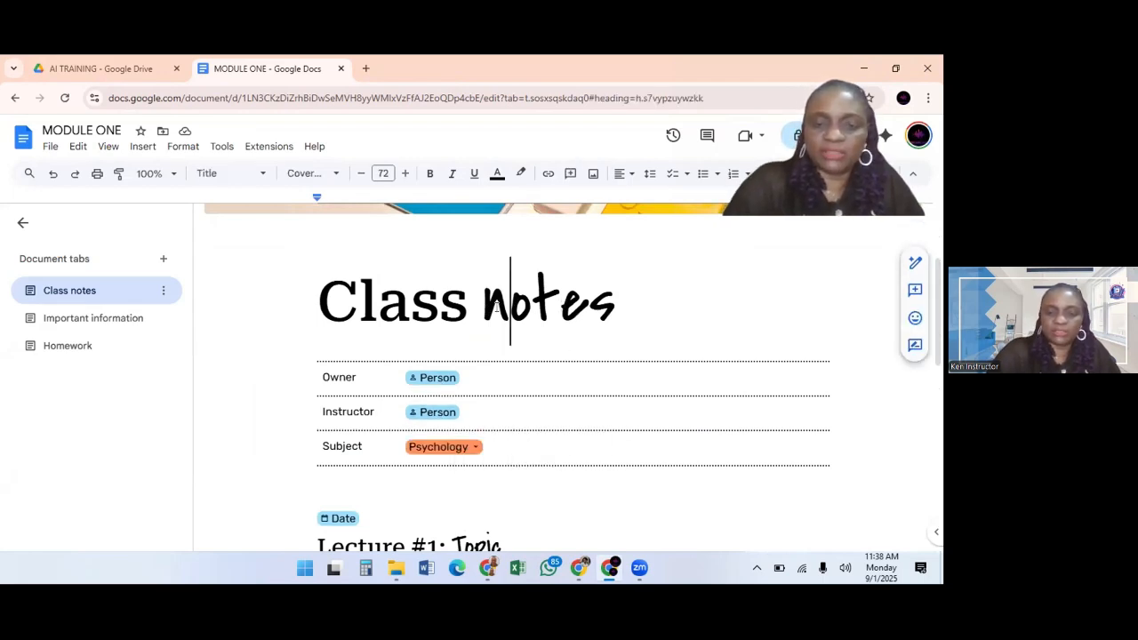
key("BackSpace")
type("N")
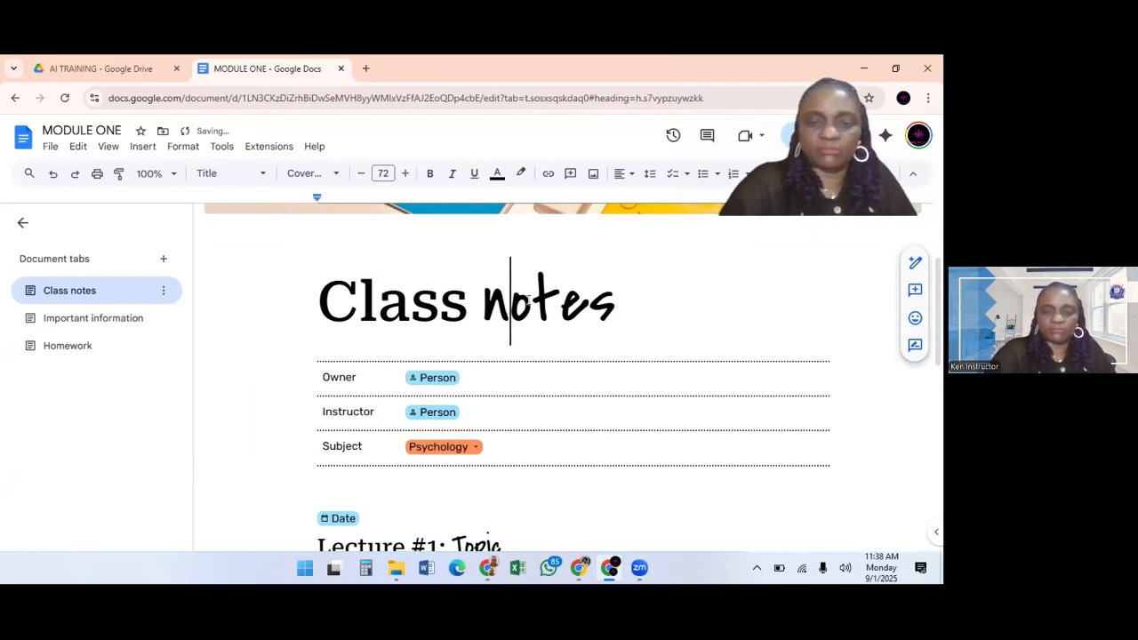
Replace the lowercase o in the word "notes" of the Class notes title with a capital O
left_click(531, 300)
key("BackSpace")
type("o")
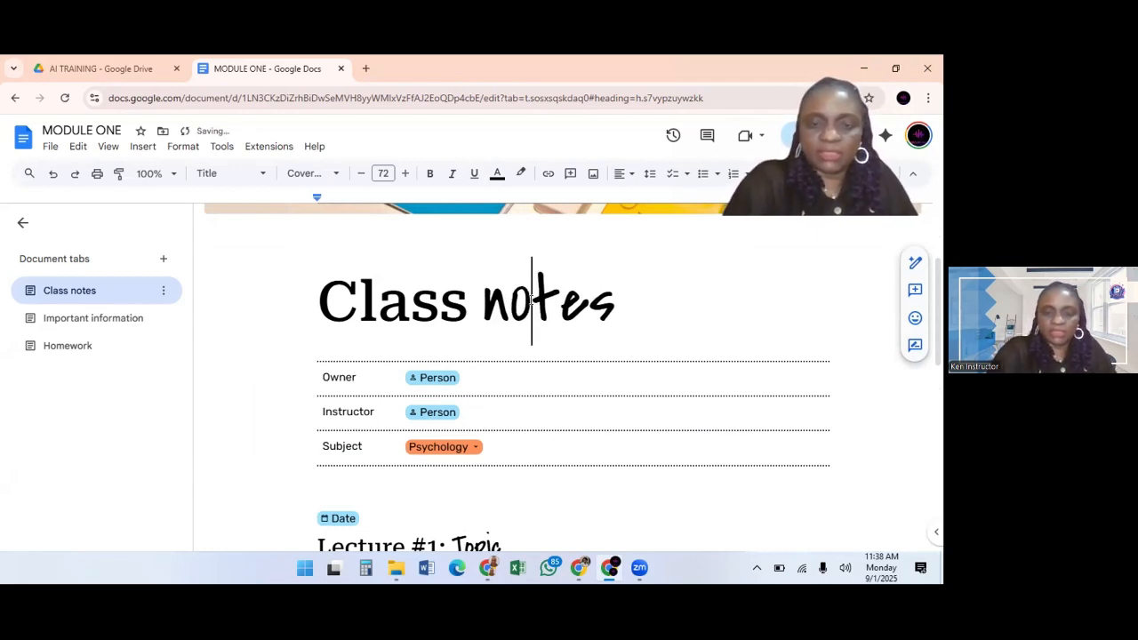
key("BackSpace")
type("O")
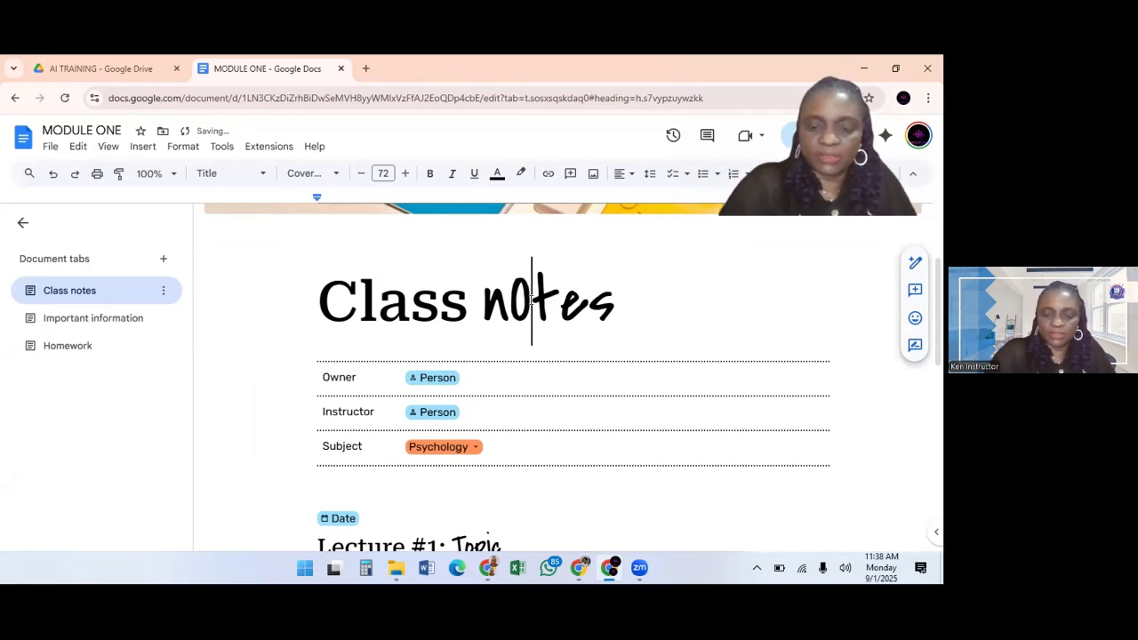
key("BackSpace")
type("LO")
key("BackSpace")
key("BackSpace")
type("O")
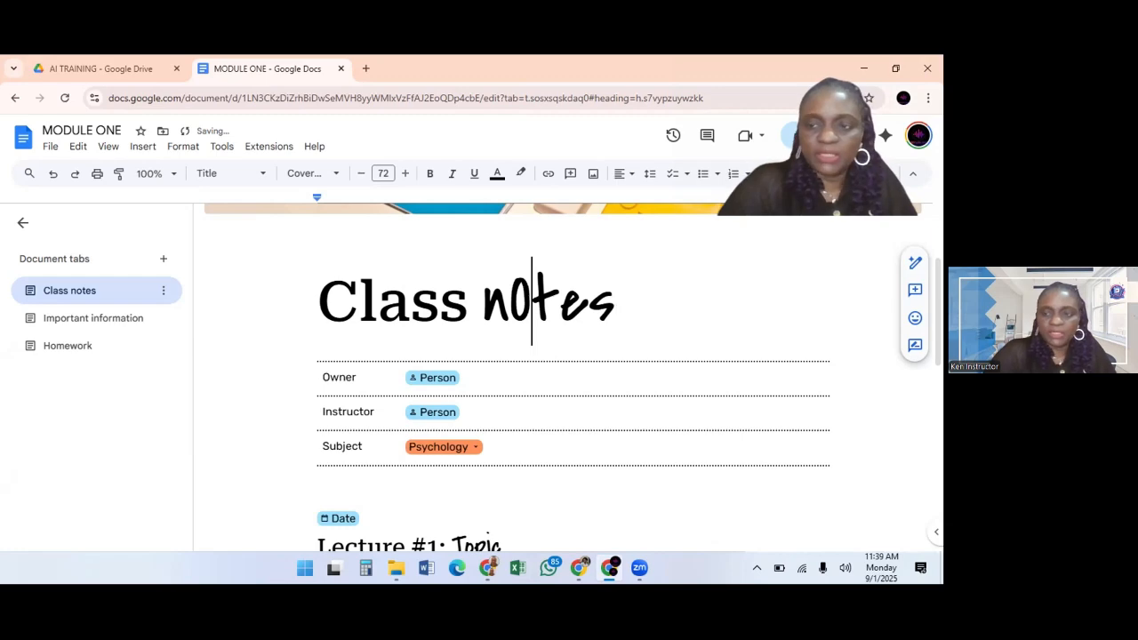
Look through the rest of the Class notes page, and create another new blank document from MODULE ONE
scroll(569, 373, "down", 5)
scroll(904, 218, "down", 2)
scroll(905, 219, "up", 15)
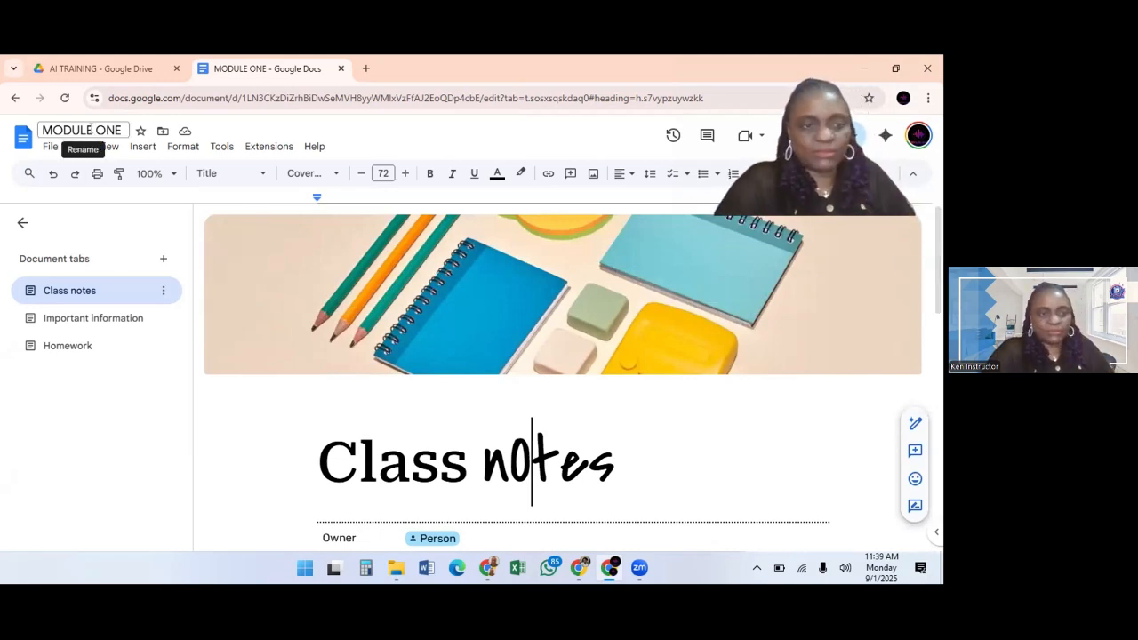
left_click(49, 149)
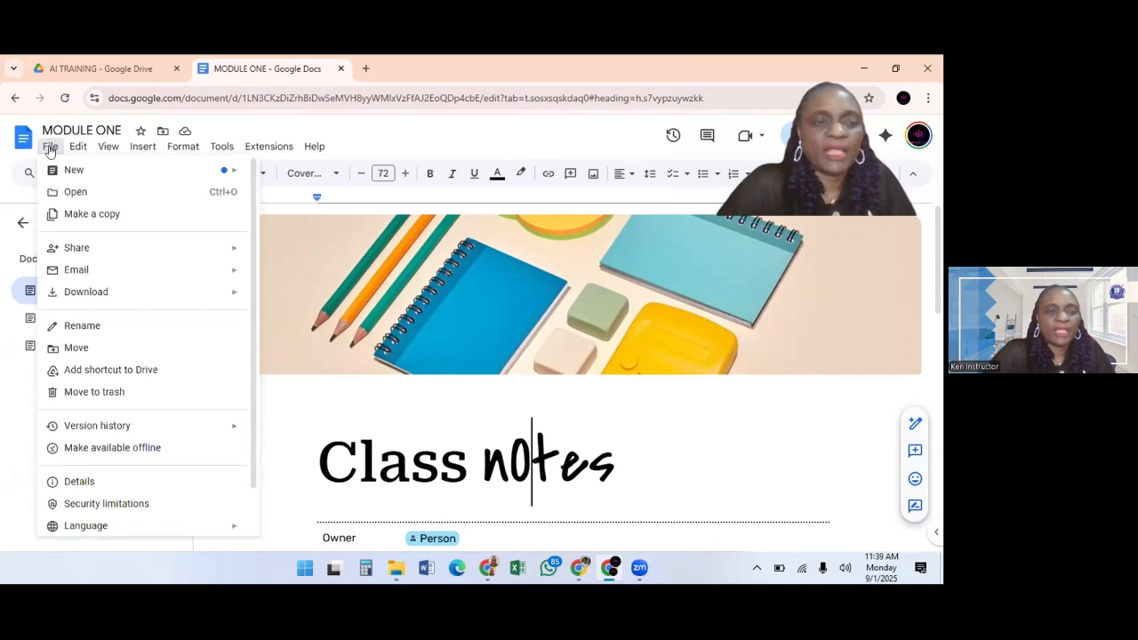
mouse_move(65, 172)
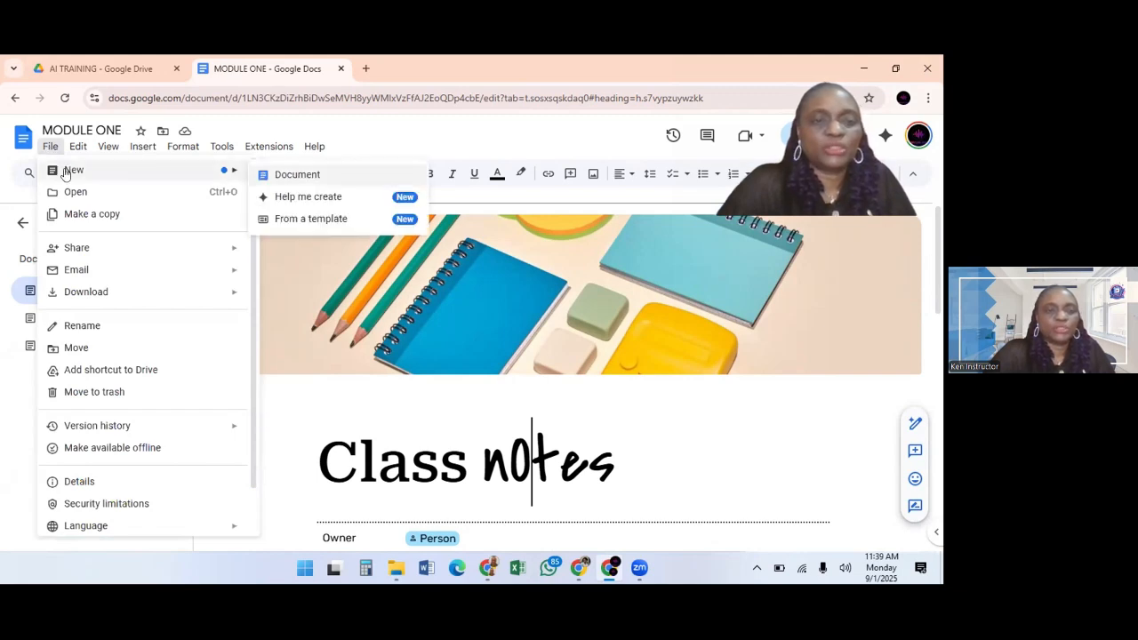
key("Return")
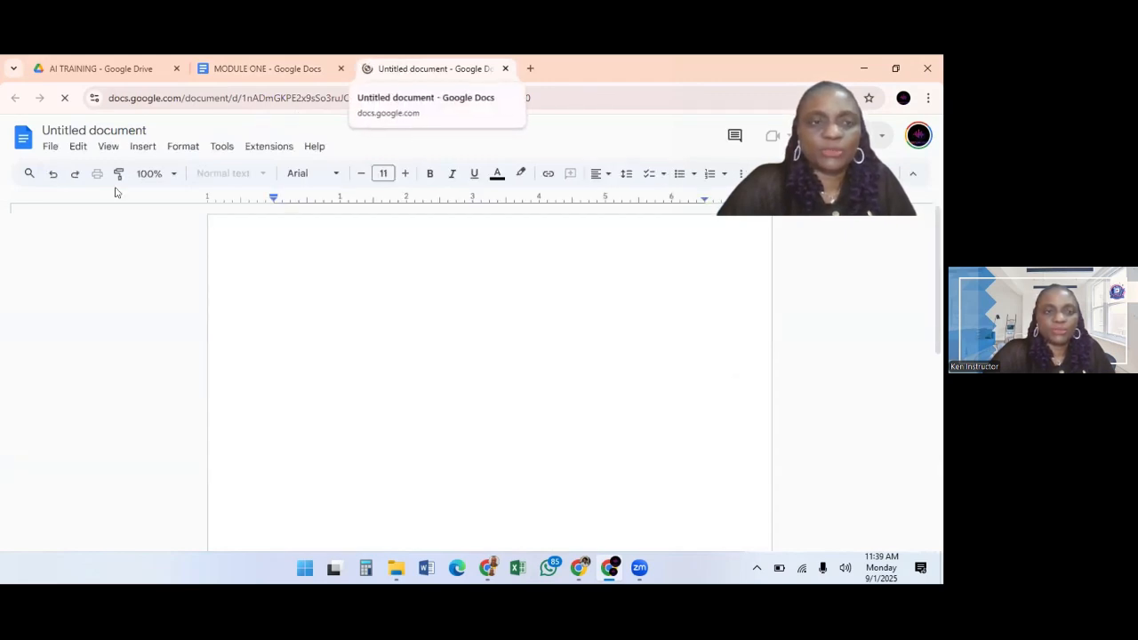
Rename the new untitled document as MODULE TWO
left_click(79, 131)
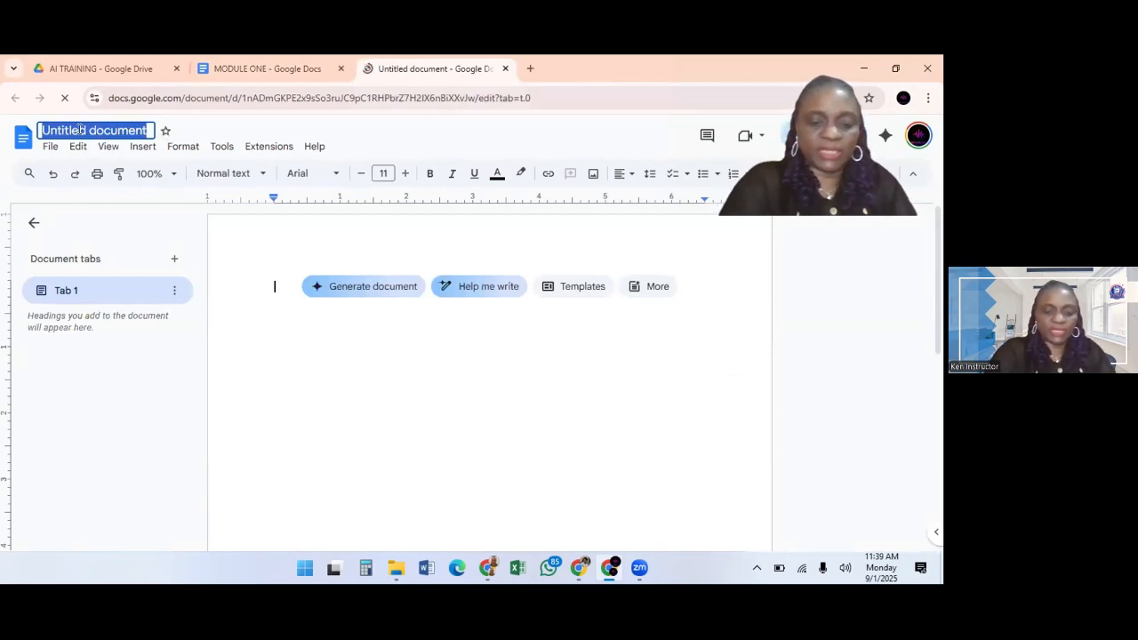
type("MODULE")
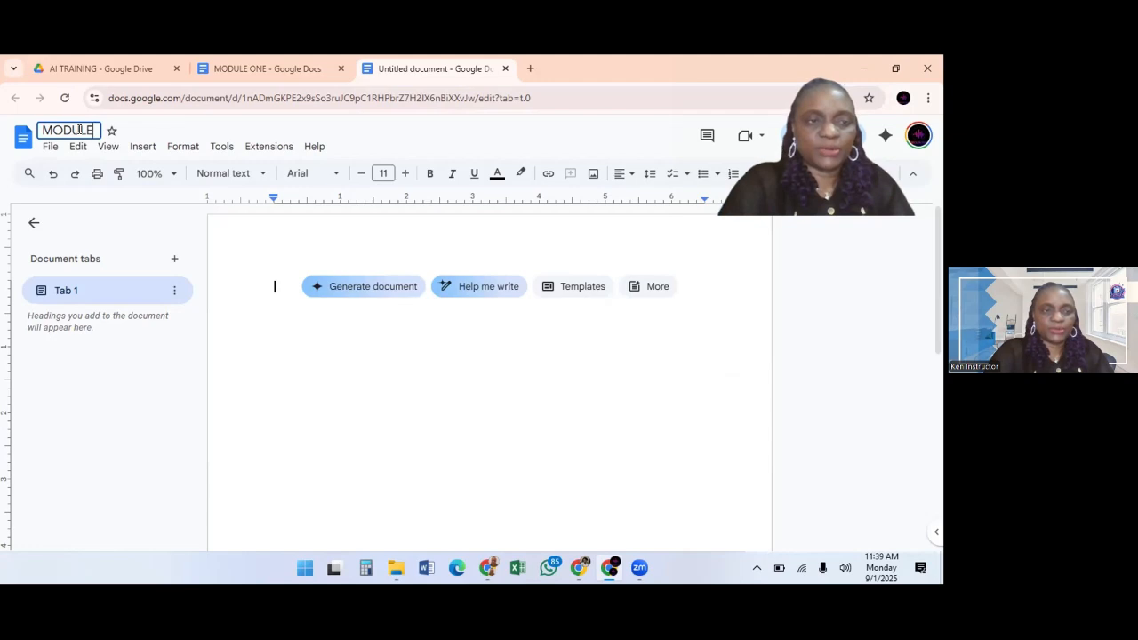
type(" TW")
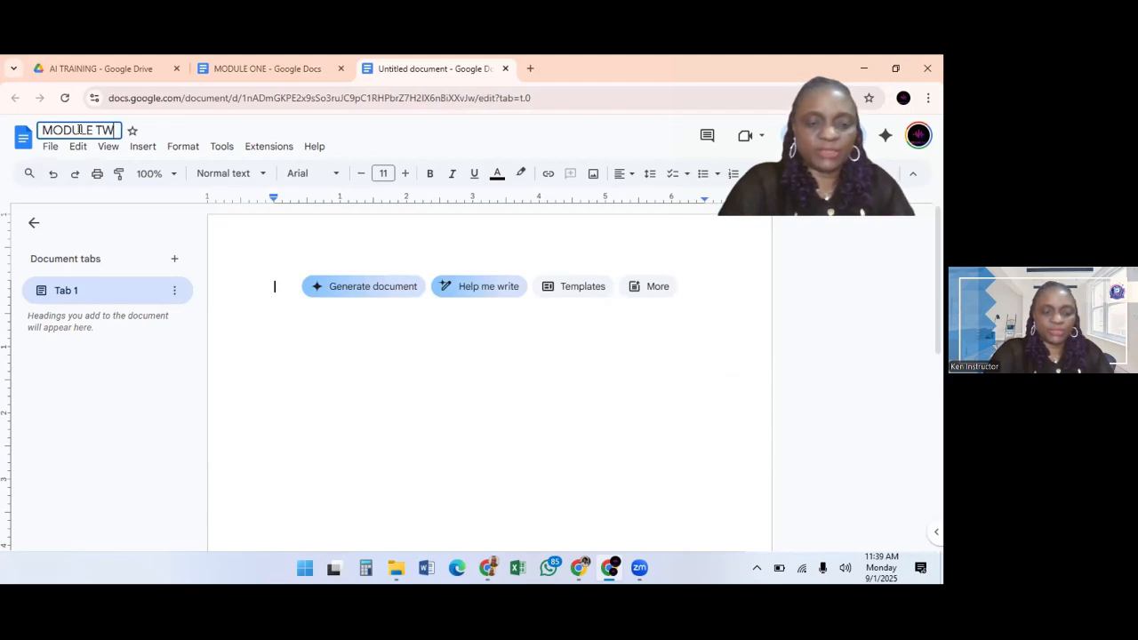
type("O")
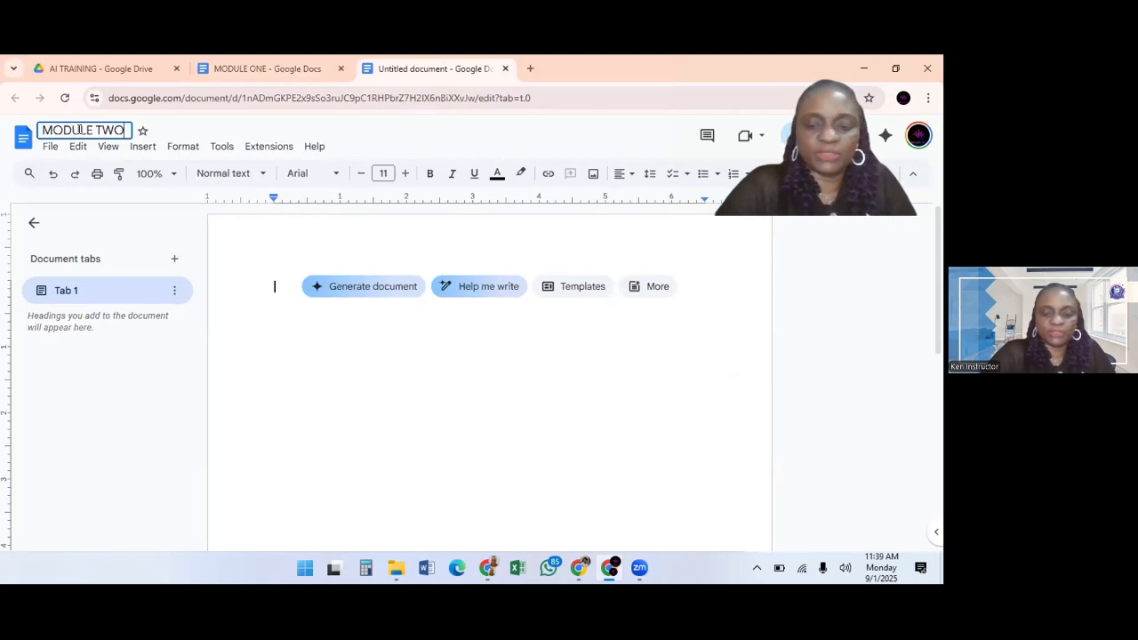
key("Return")
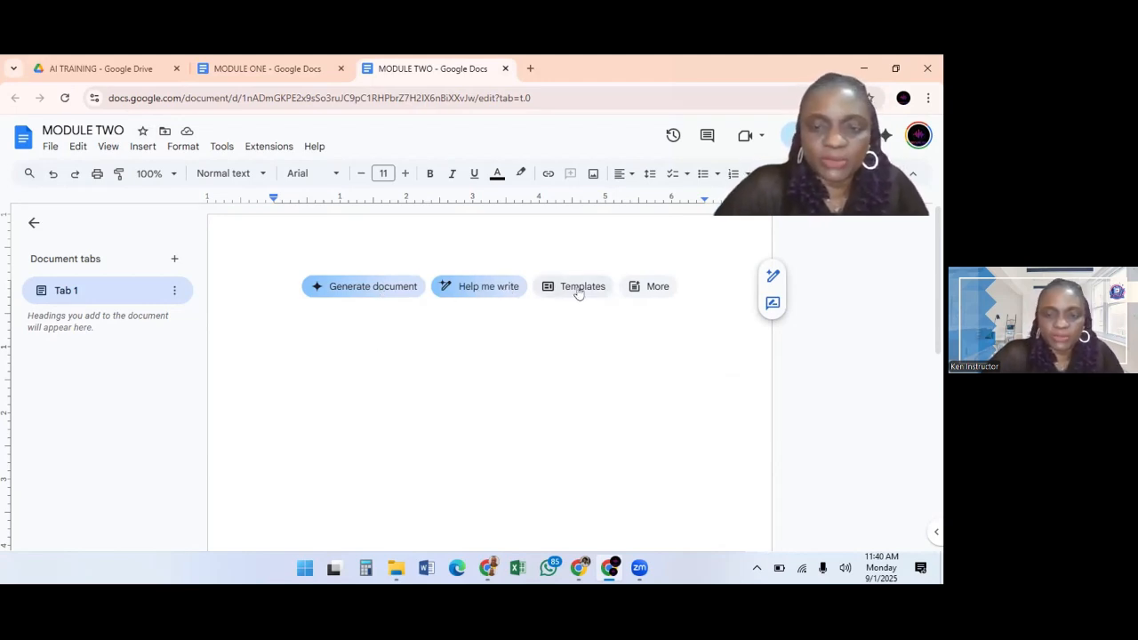
Enter the line "MODULE TWO LECTURE NOTES" in the body of the MODULE TWO document and start a new line below it
left_click(207, 304)
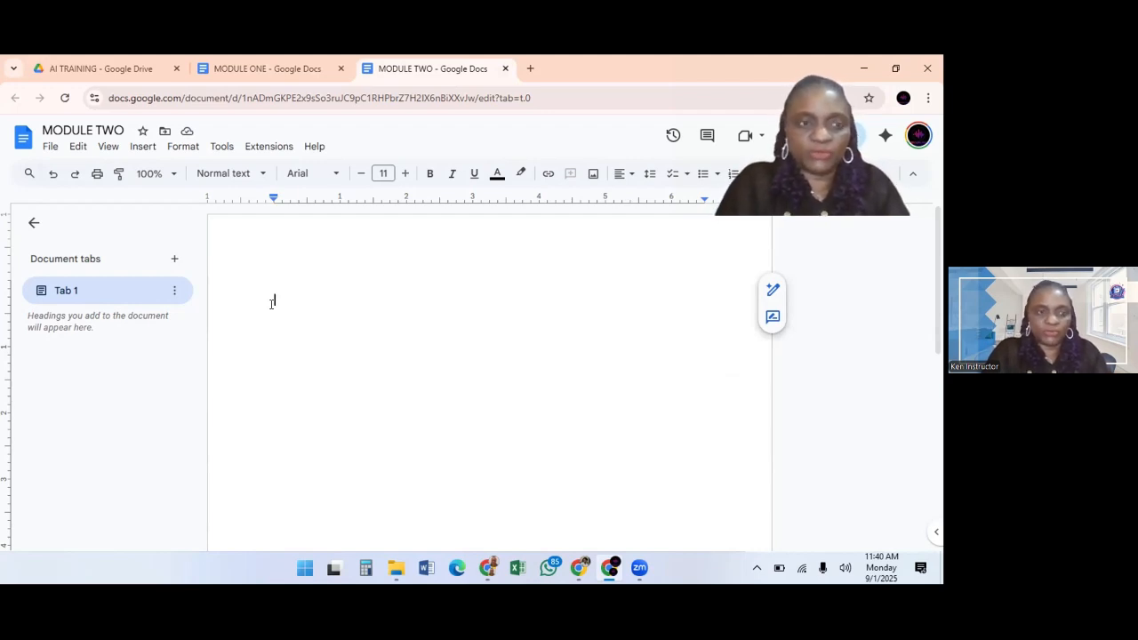
type("MDO")
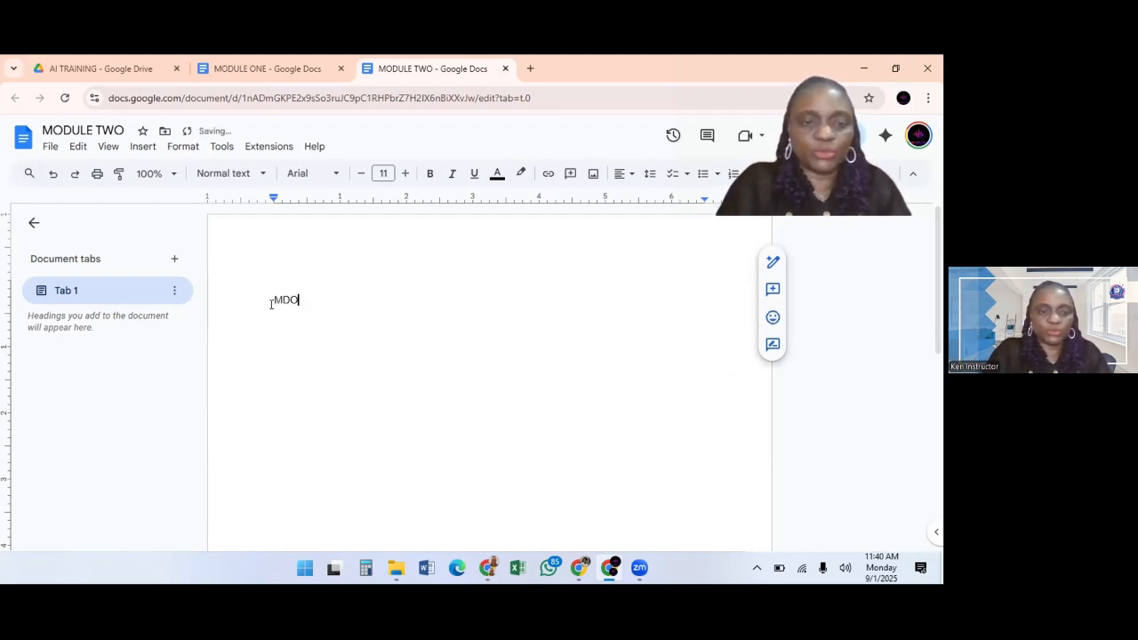
key("BackSpace")
key("BackSpace")
type("ODULE ")
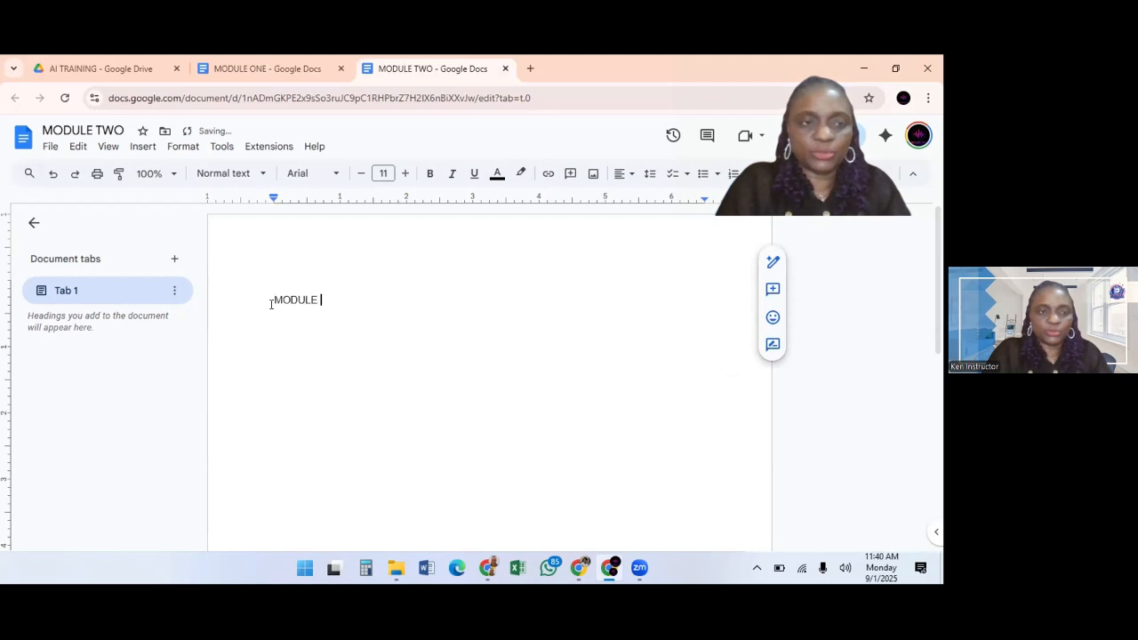
type("TWO LEC")
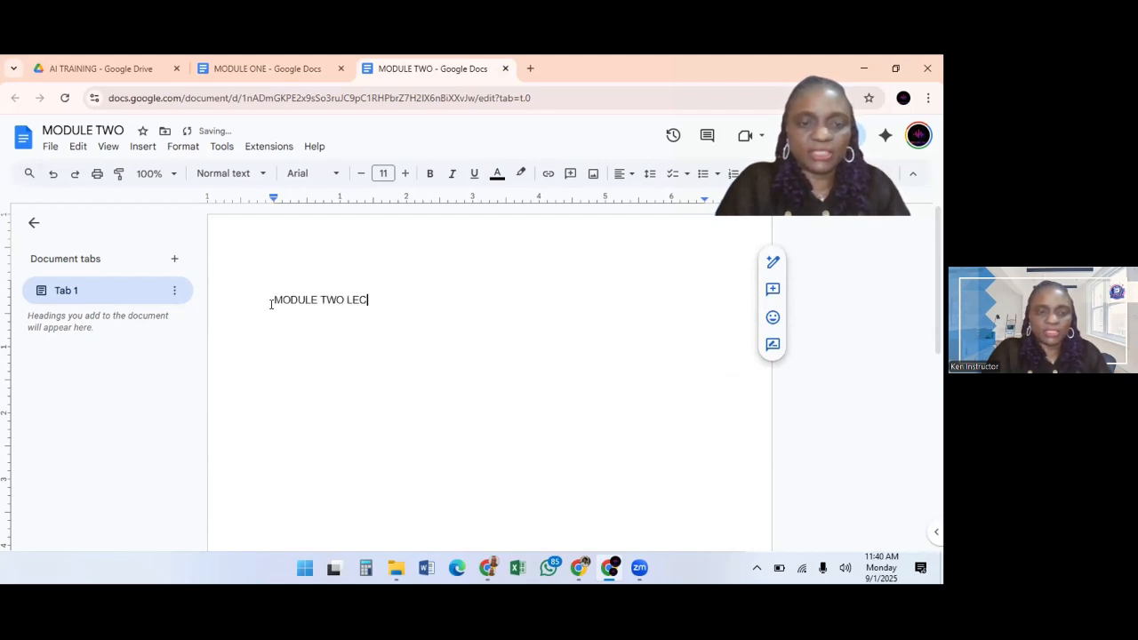
type("TURE NOTEX")
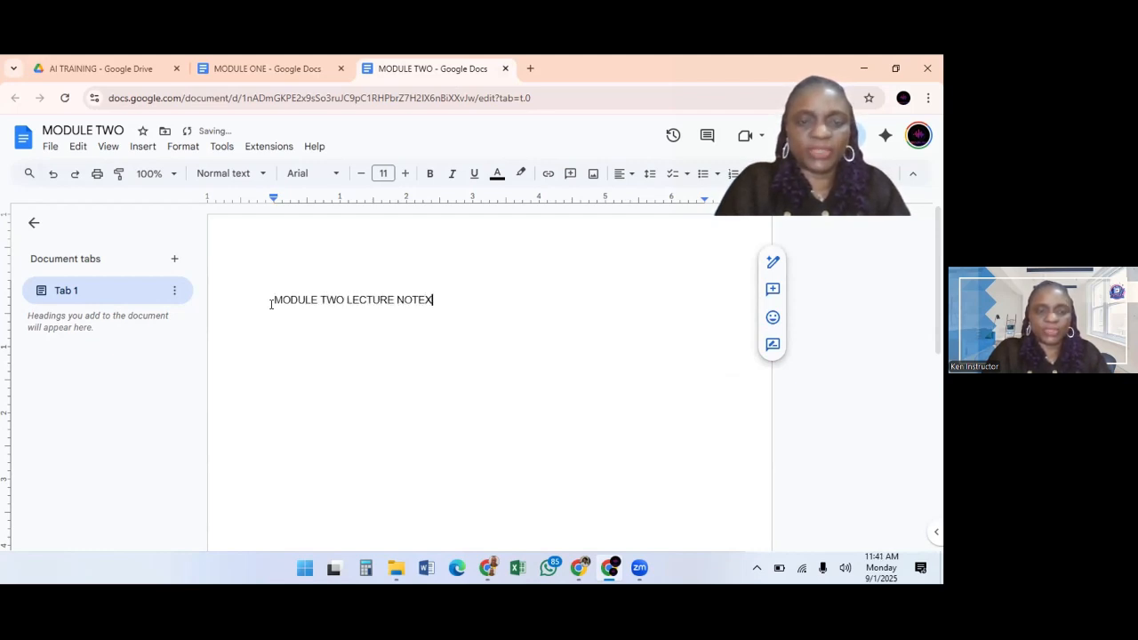
key("BackSpace")
type("S")
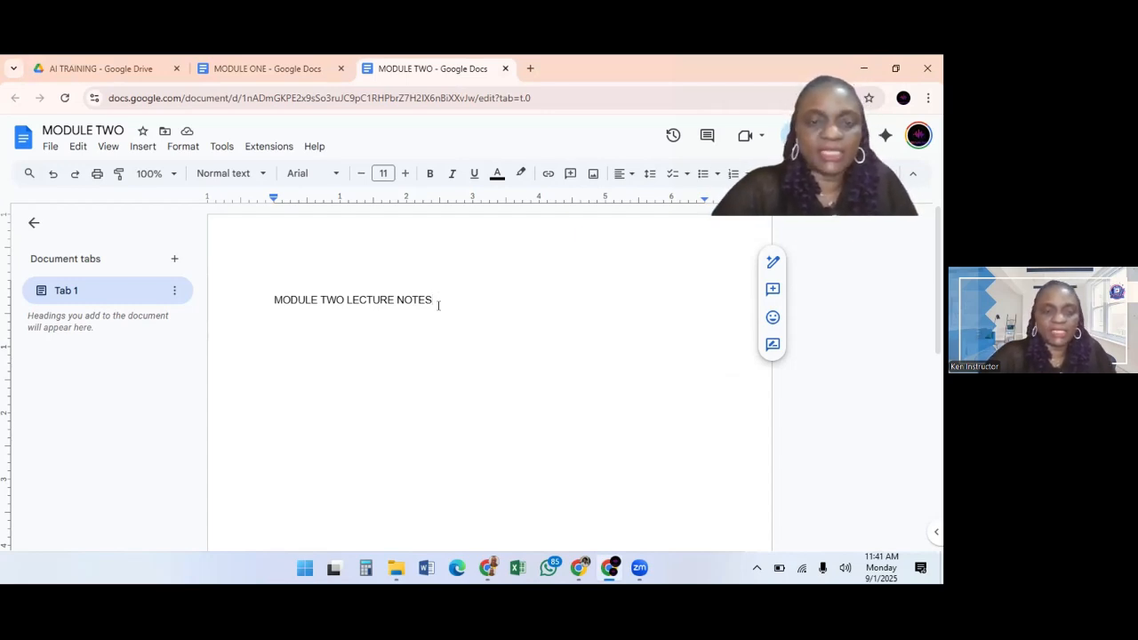
key("Return")
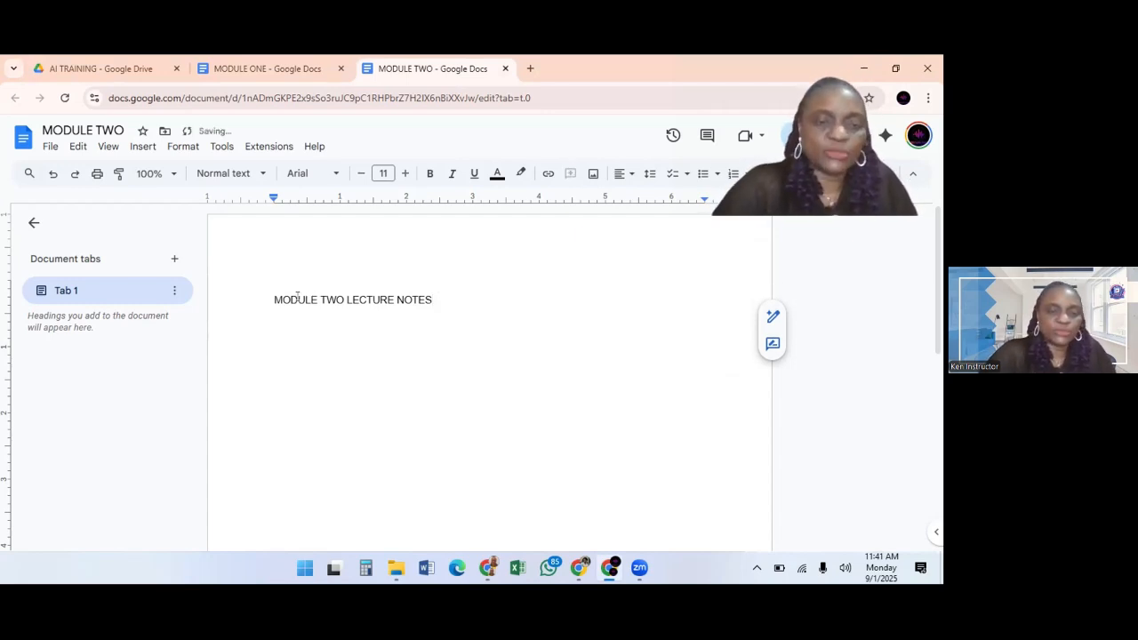
Make the "MODULE TWO LECTURE NOTES" line bold, italic and underlined
left_click_drag(268, 299, 438, 299)
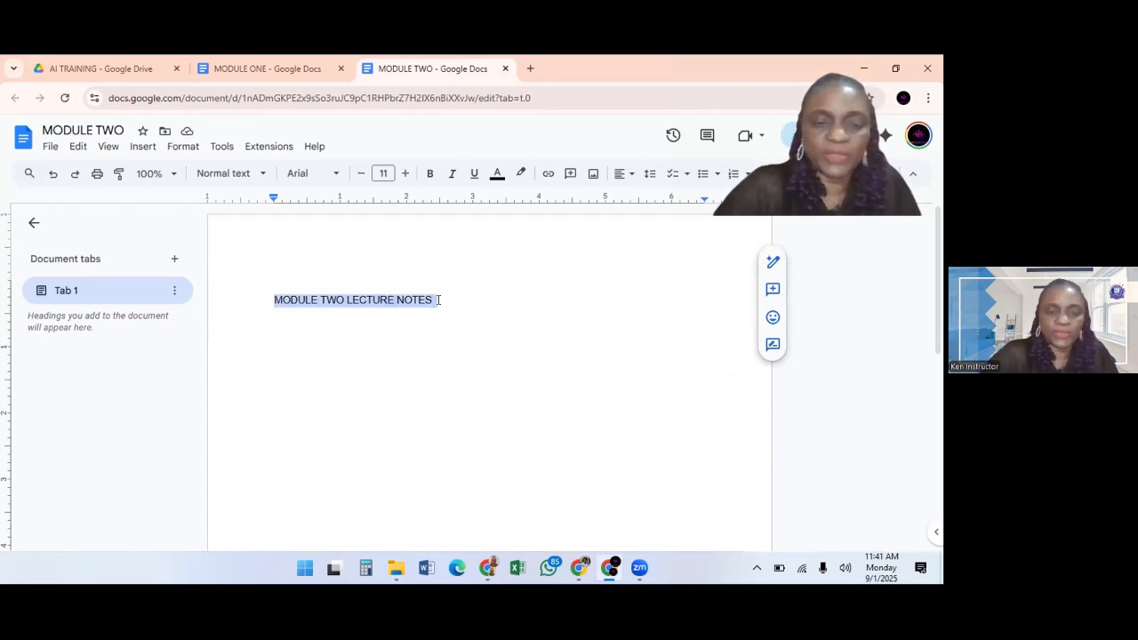
left_click(265, 294)
left_click_drag(266, 297, 439, 296)
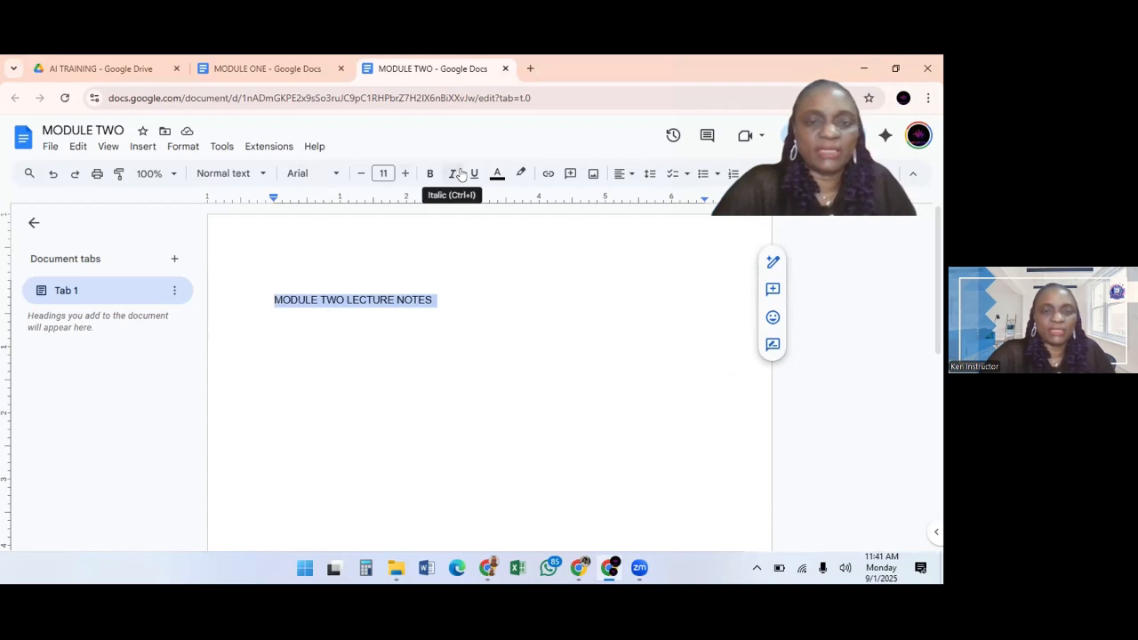
left_click(430, 175)
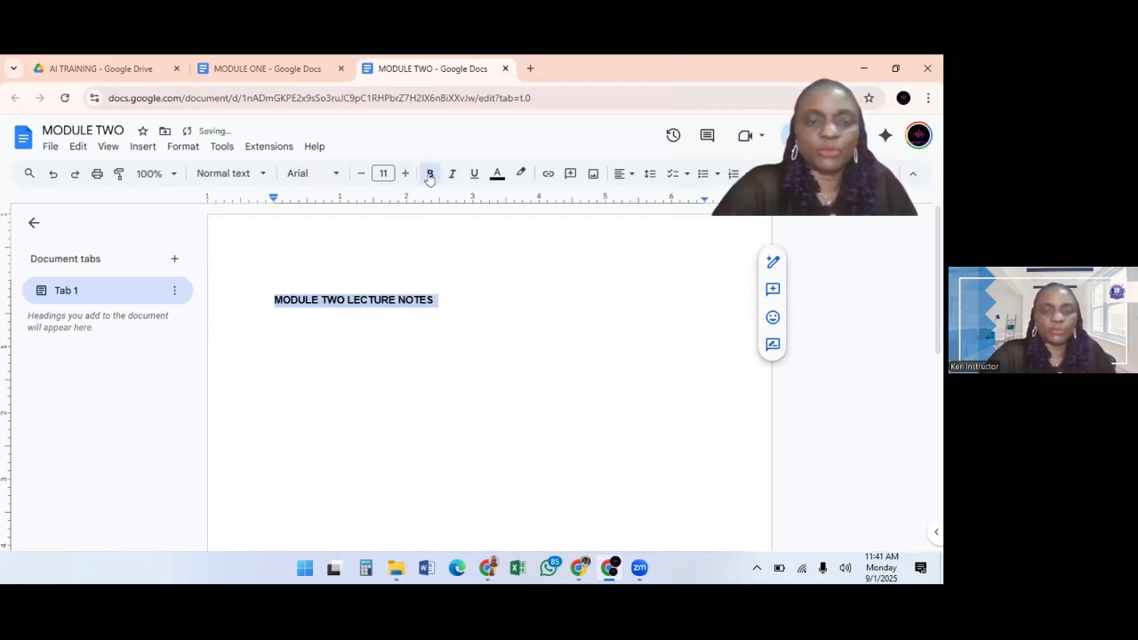
left_click(453, 175)
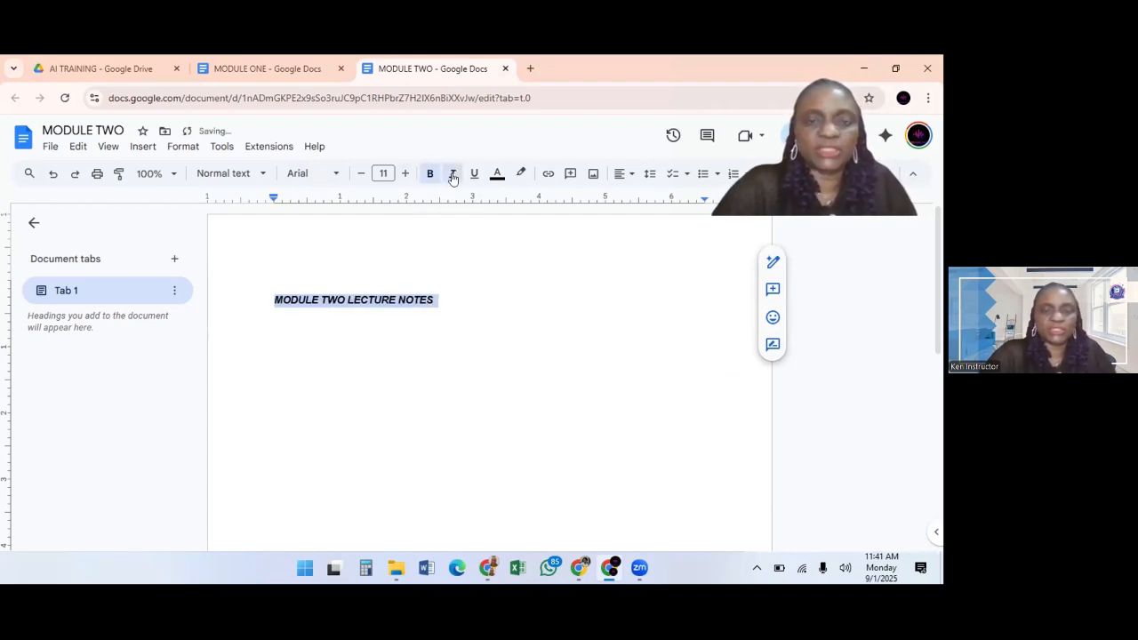
left_click(473, 175)
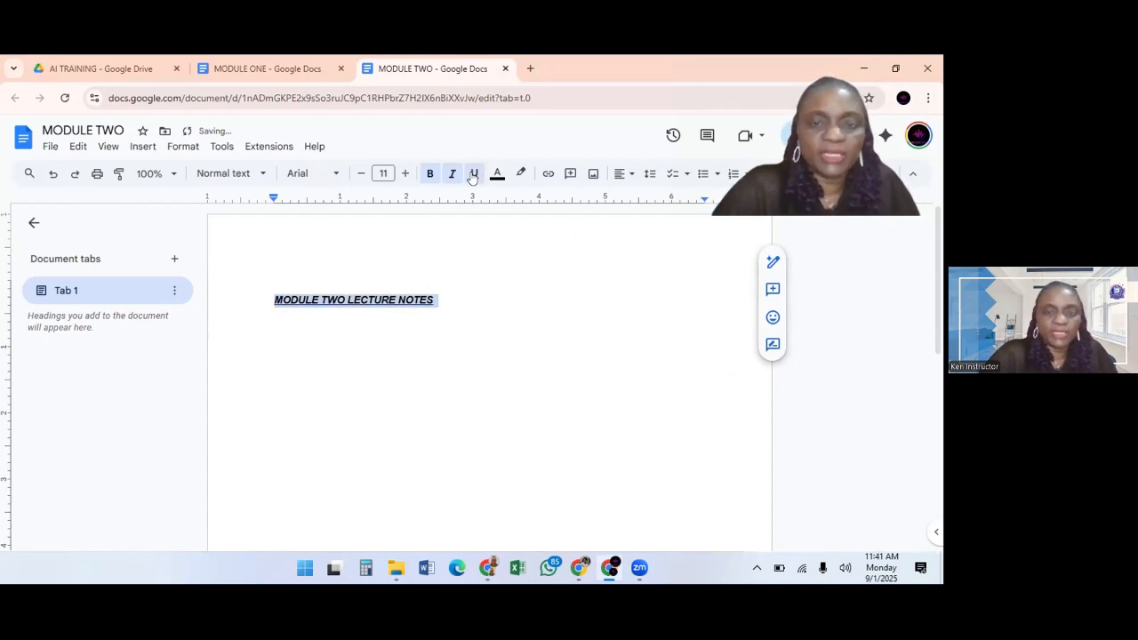
Colour the "MODULE TWO LECTURE NOTES" text red, and change its colour to blue
left_click(499, 176)
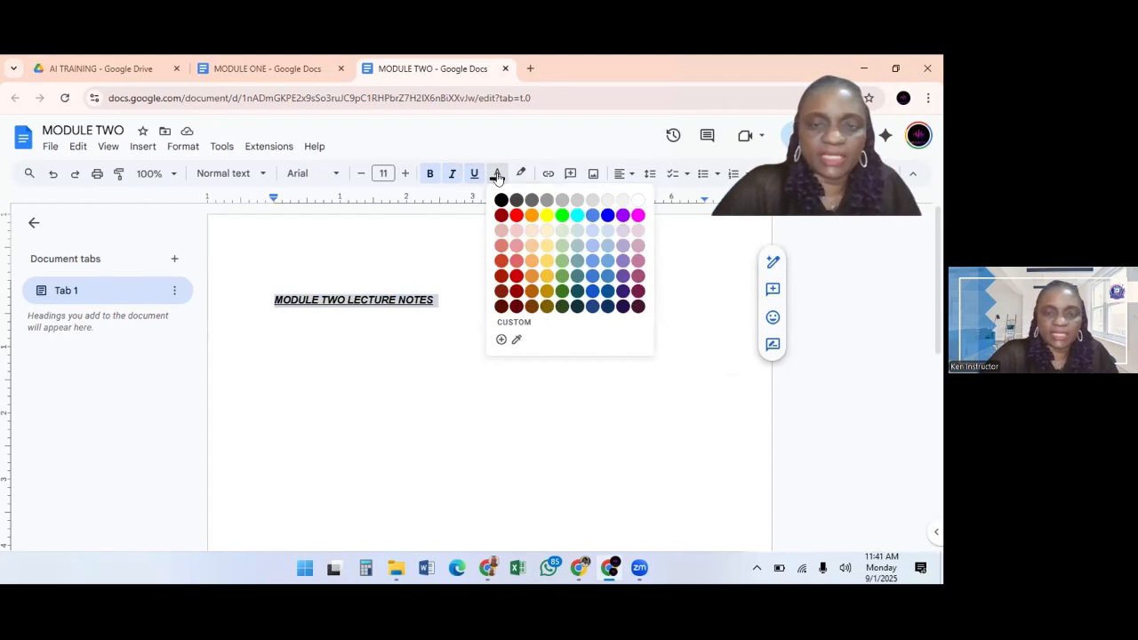
left_click(515, 217)
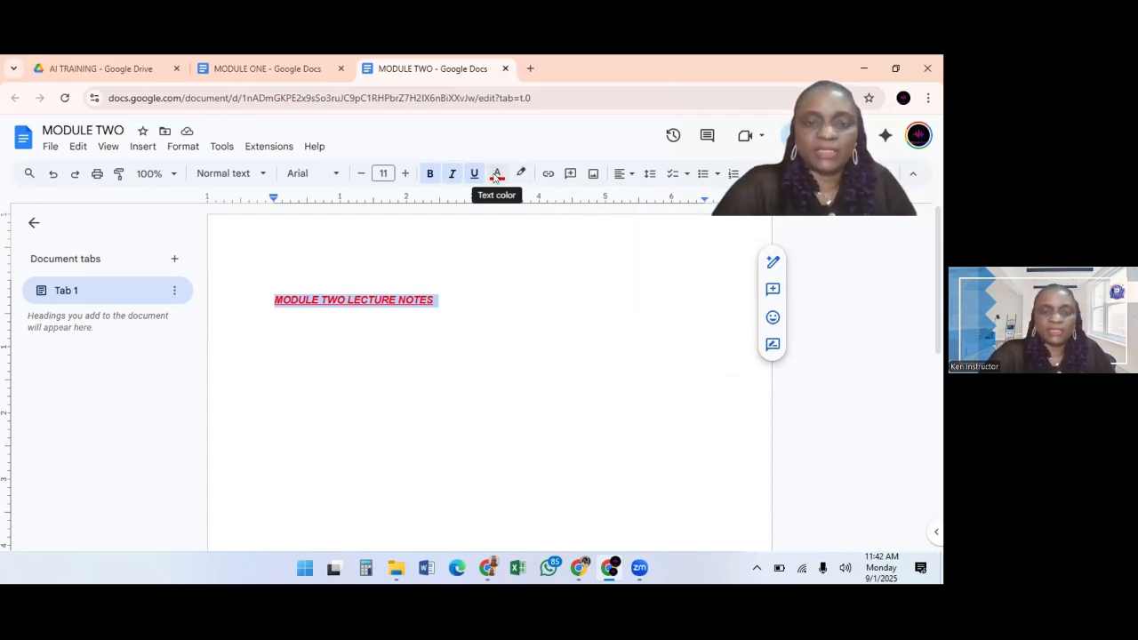
left_click(496, 173)
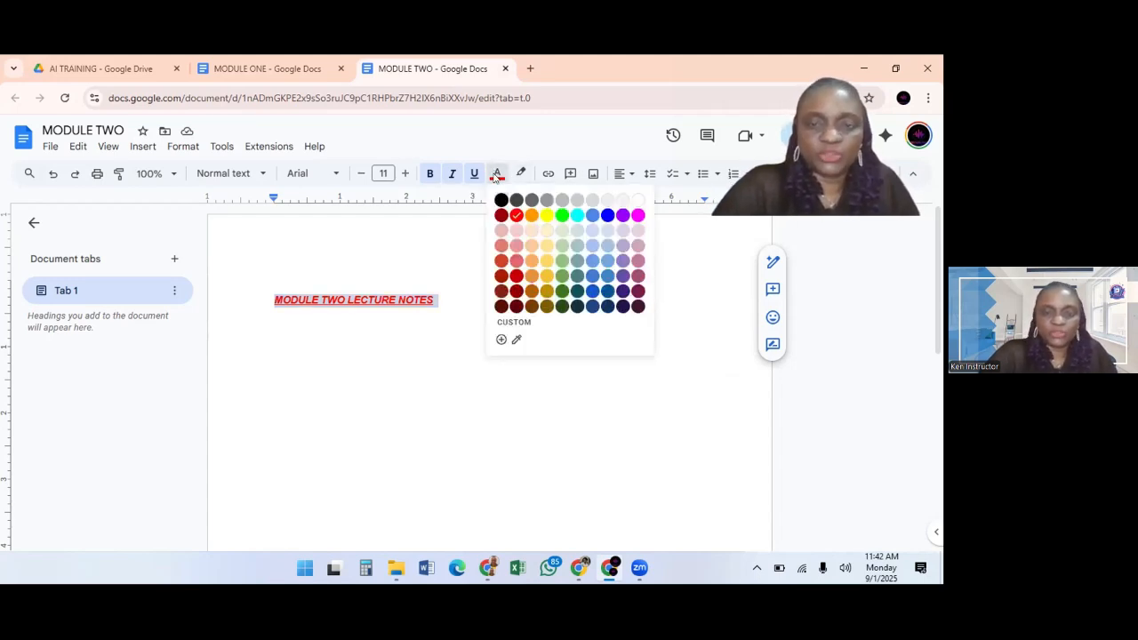
left_click(607, 215)
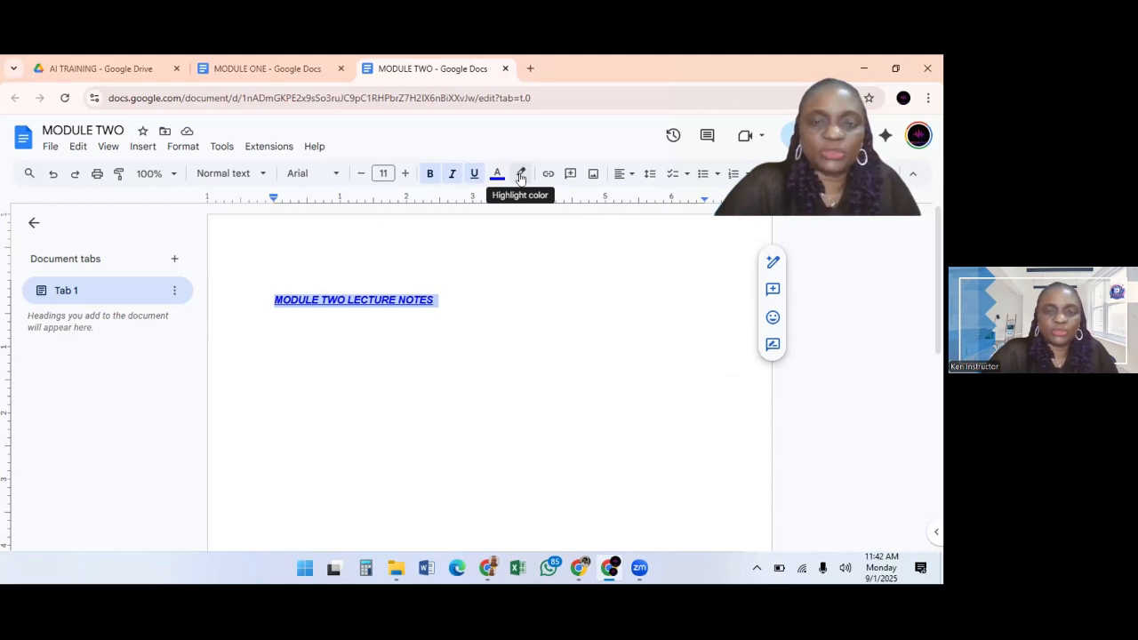
Highlight the "MODULE TWO LECTURE NOTES" text in yellow and place the cursor on the empty line below it
left_click(521, 175)
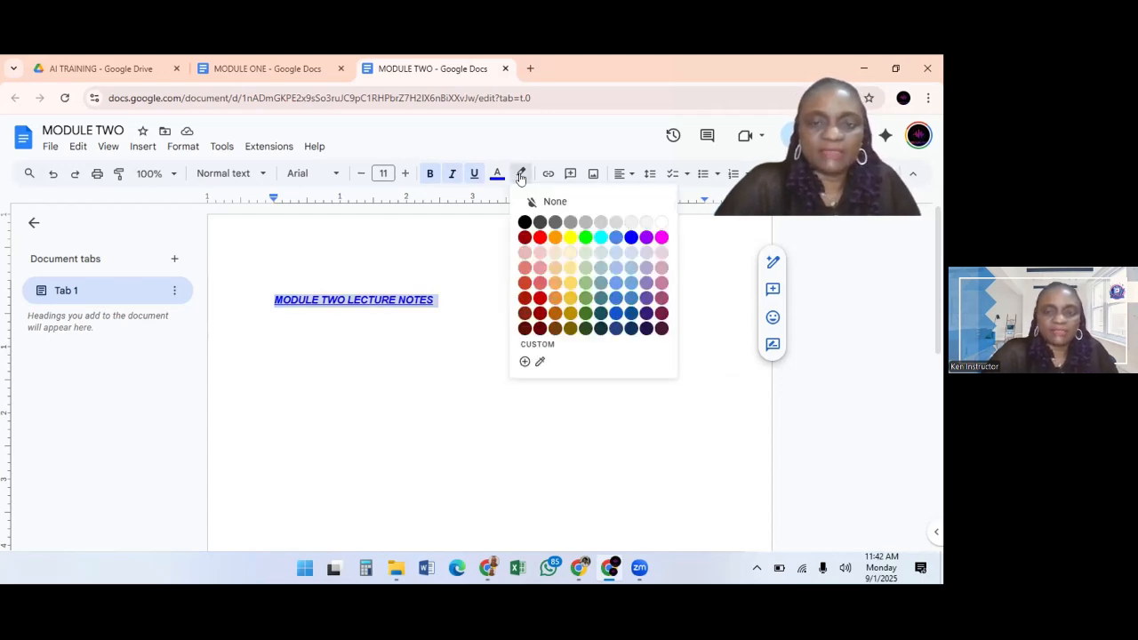
left_click(570, 238)
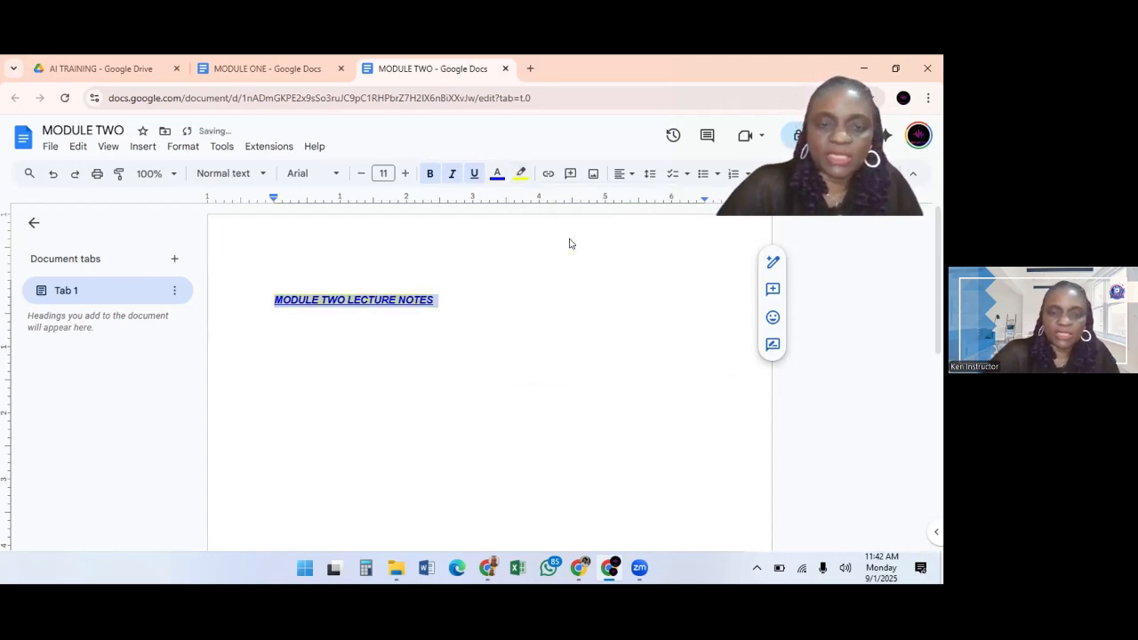
left_click(475, 318)
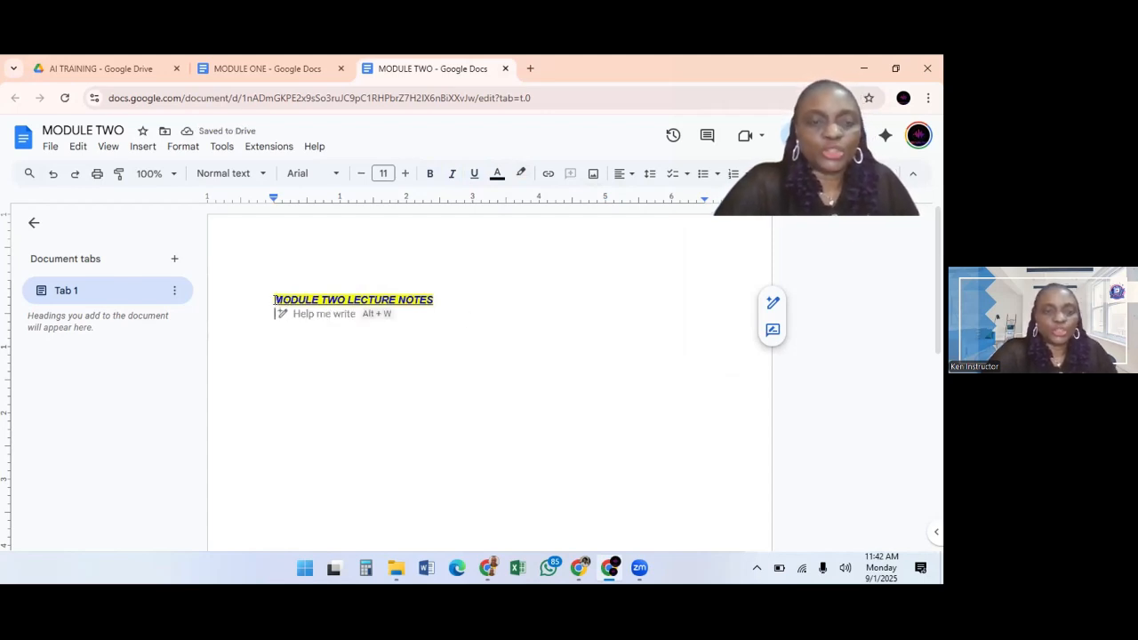
Set the font of the empty line below the lecture notes line to Comfortaa Semi Bold
left_click(336, 174)
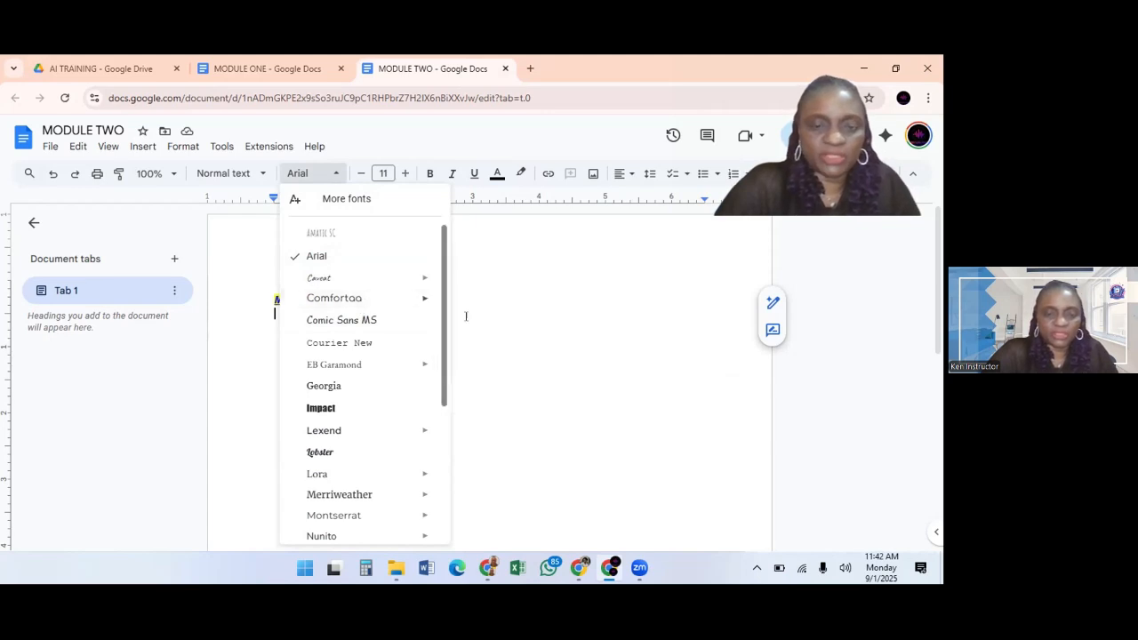
mouse_move(404, 305)
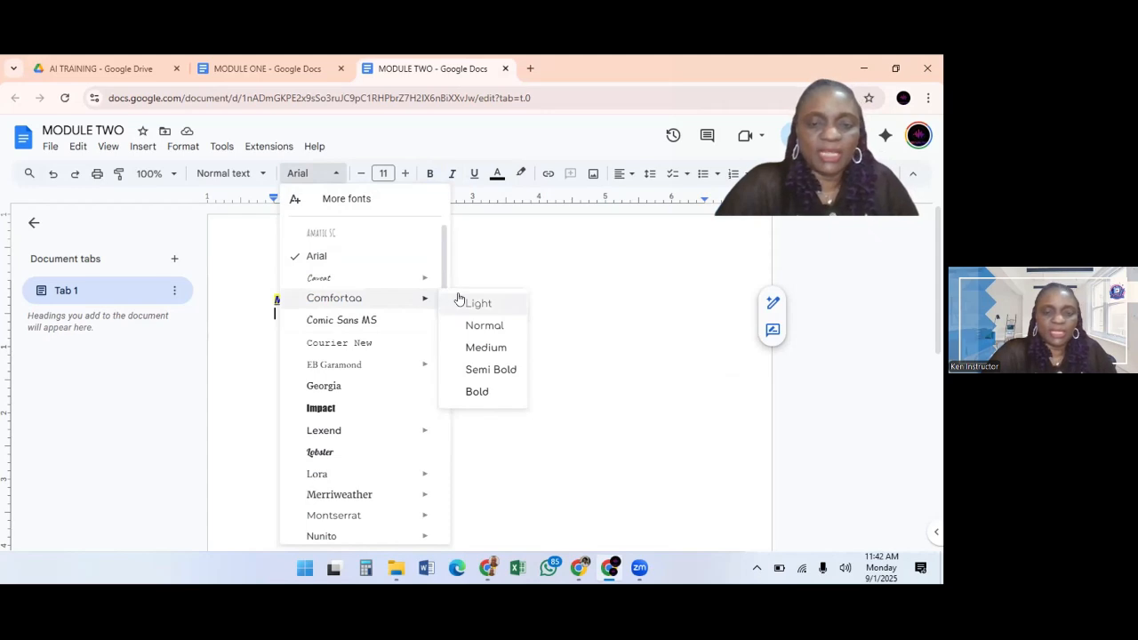
left_click(475, 368)
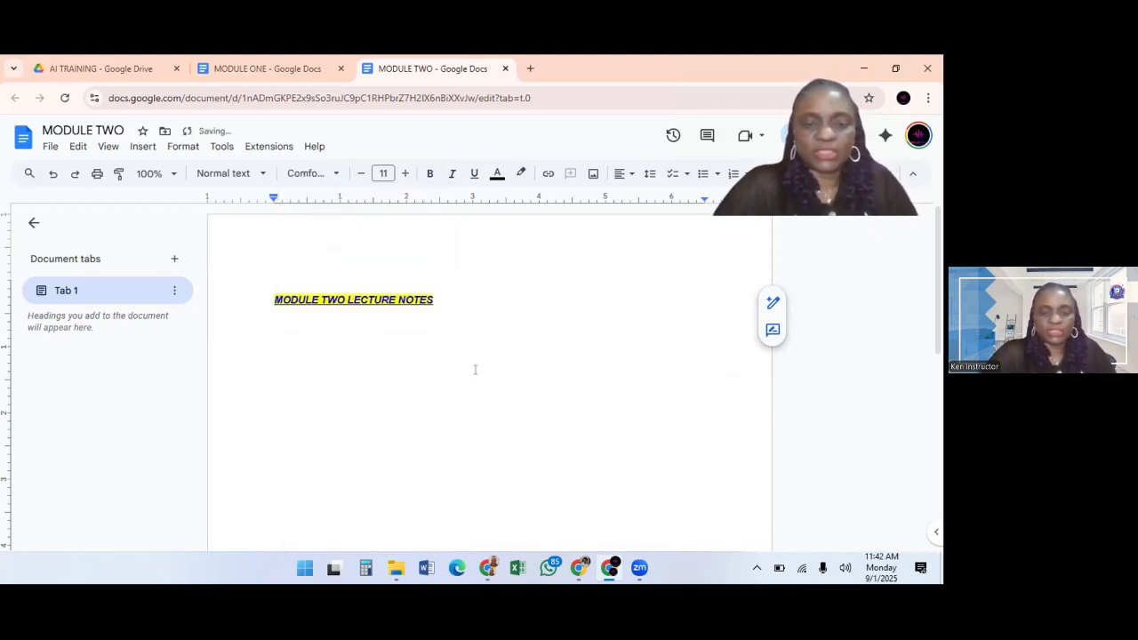
Set the "MODULE TWO LECTURE NOTES" line in Comfortaa Semi Bold and turn bold on for it
left_click_drag(437, 298, 256, 297)
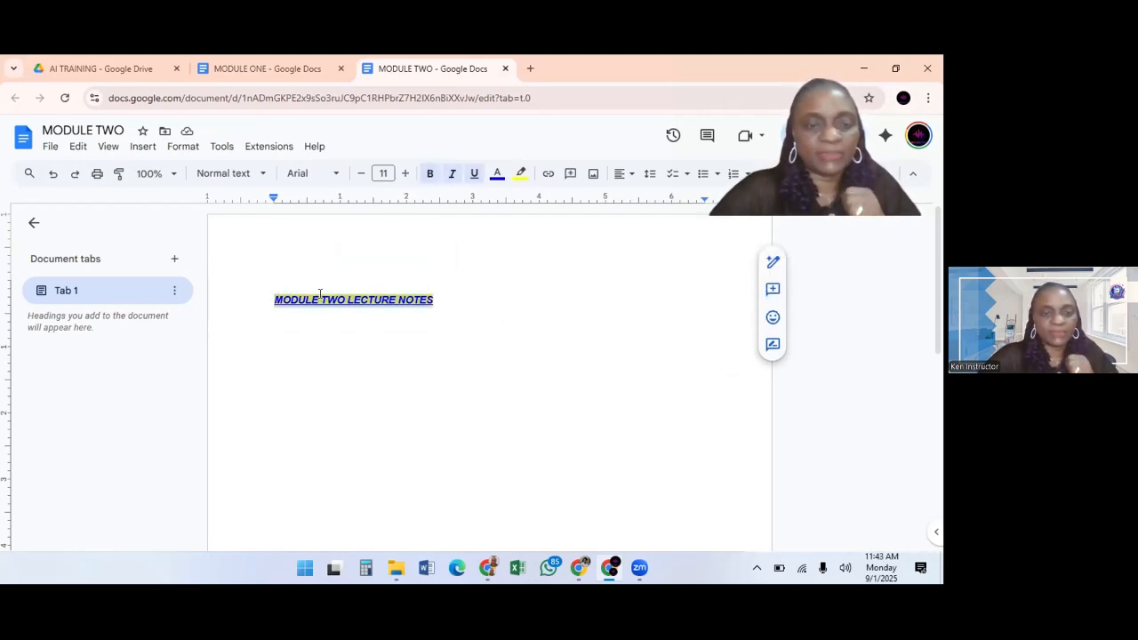
left_click(448, 288)
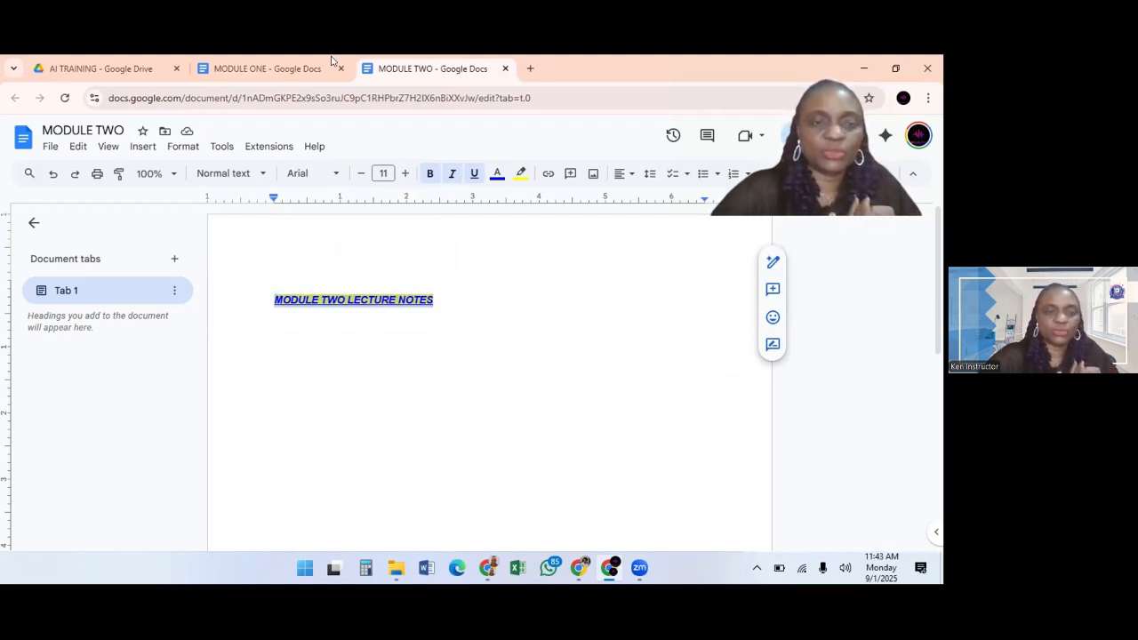
left_click(311, 173)
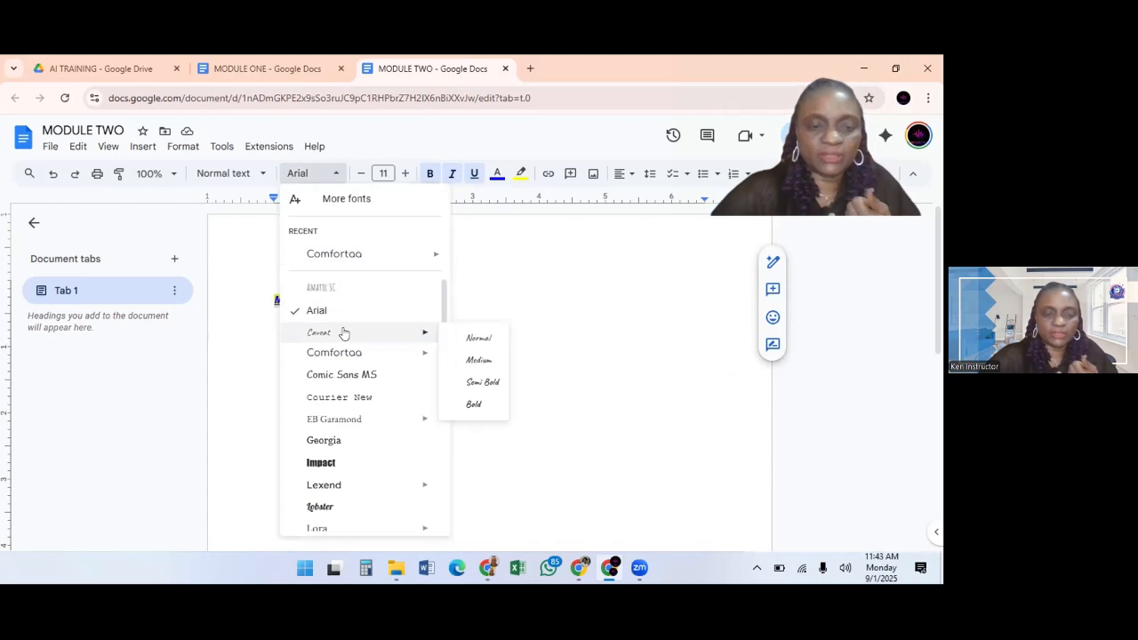
mouse_move(349, 356)
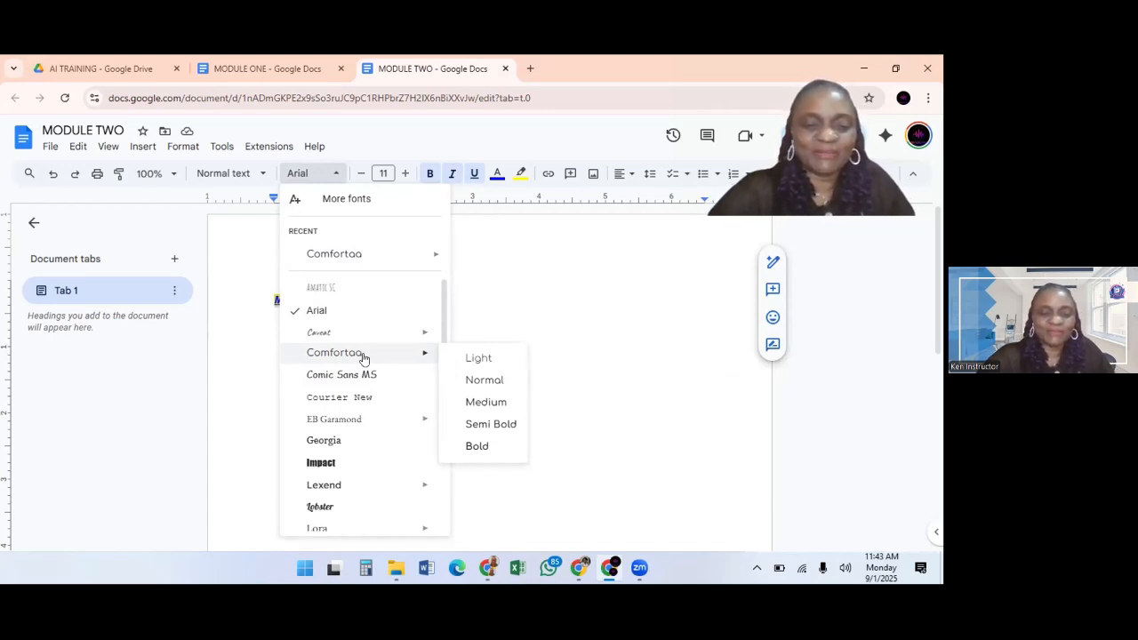
left_click(478, 424)
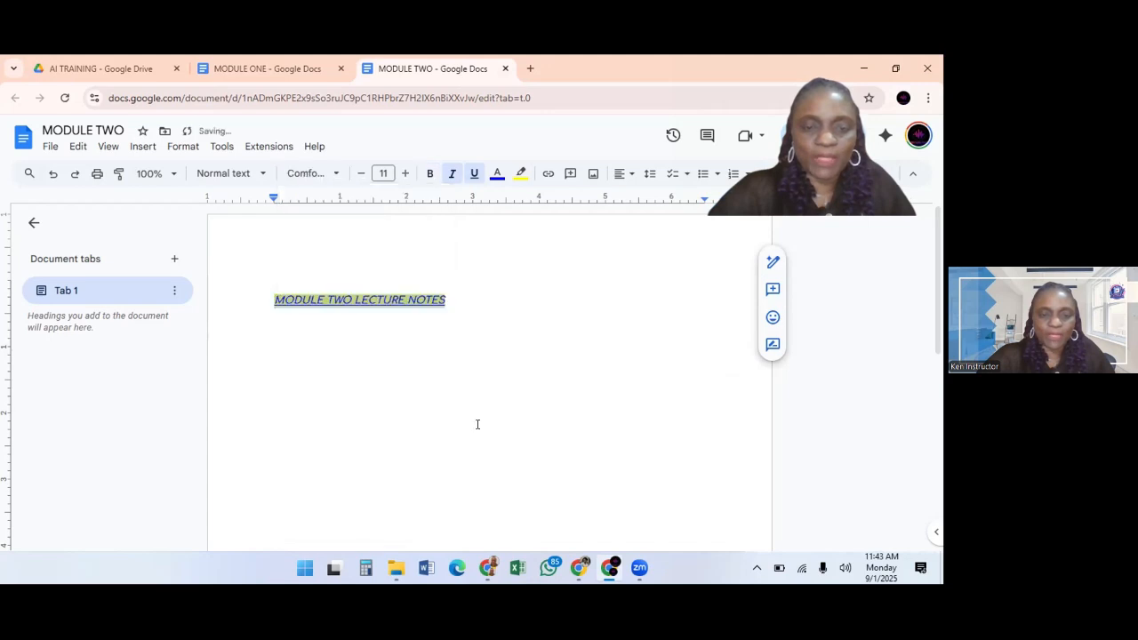
left_click(428, 175)
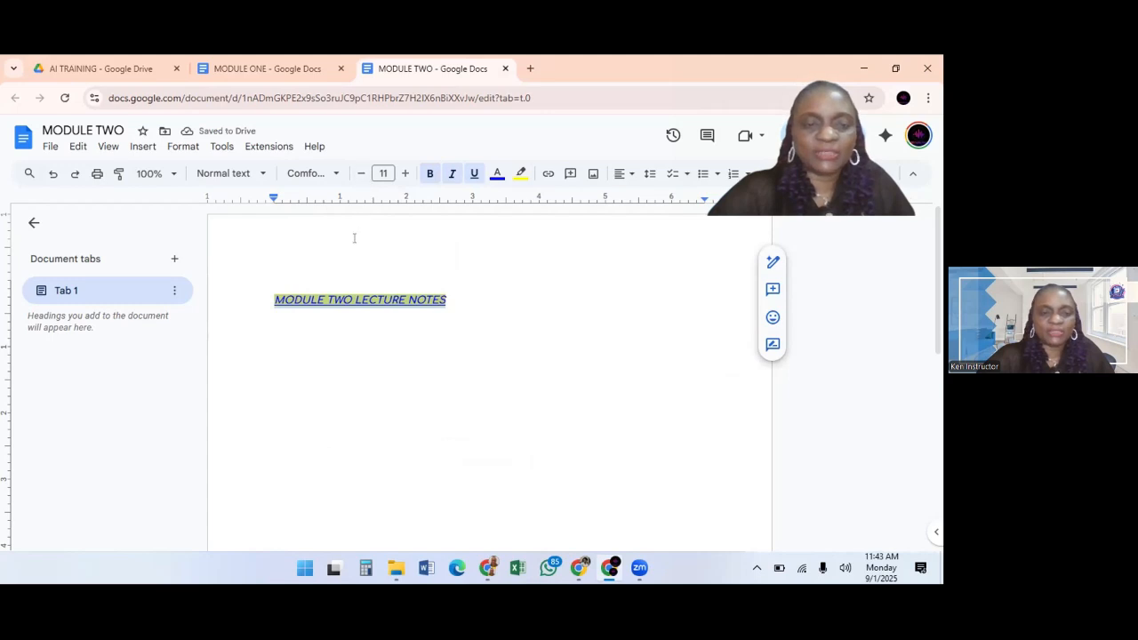
Change the font of the "MODULE TWO LECTURE NOTES" line to Impact and its size to 28
left_click(338, 175)
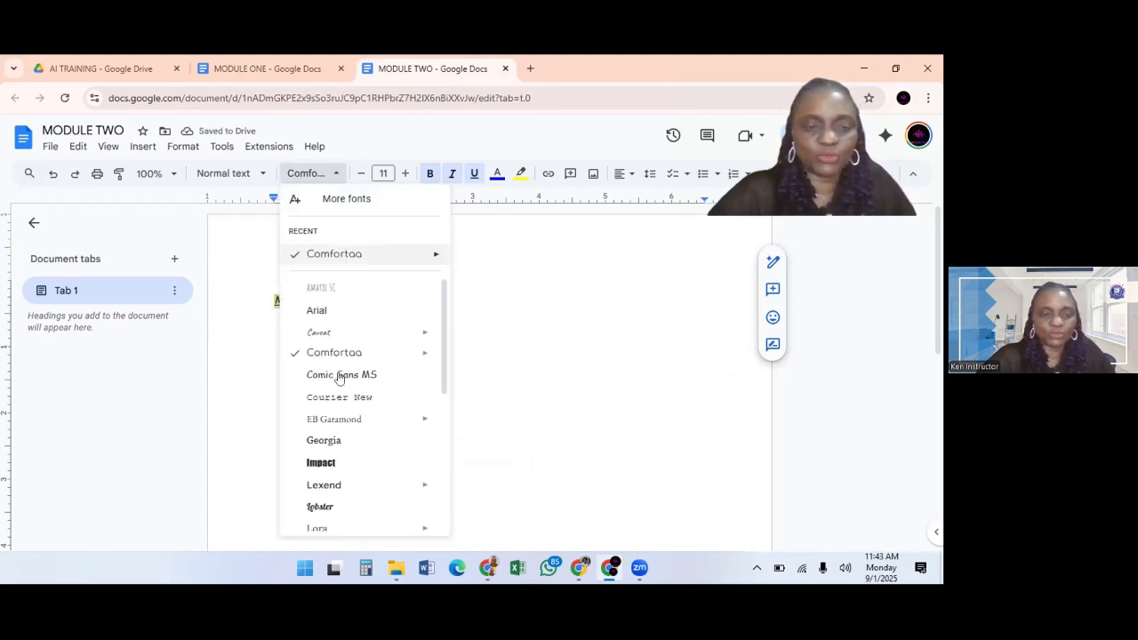
left_click(325, 462)
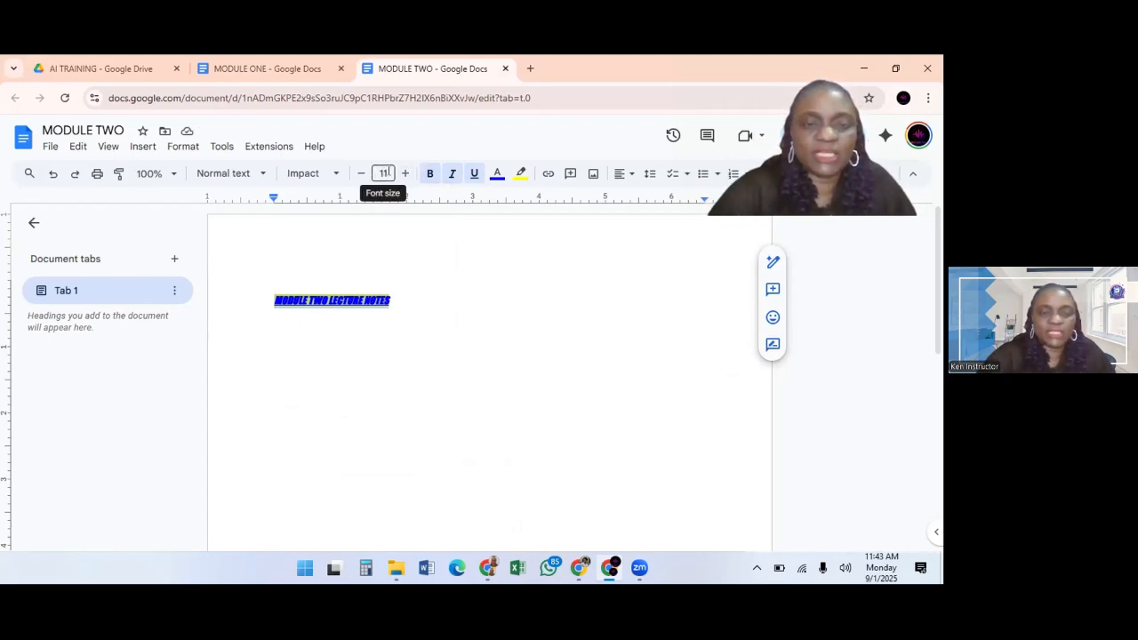
left_click(405, 173)
left_click(405, 174)
left_click(405, 173)
left_click(406, 174)
left_click(406, 173)
left_click(405, 173)
left_click(405, 173)
left_click(405, 173)
left_click(405, 173)
left_click(405, 174)
left_click(406, 174)
left_click(405, 173)
left_click(405, 173)
left_click(405, 174)
left_click(406, 174)
left_click(405, 173)
left_click(405, 173)
left_click(405, 173)
left_click(406, 173)
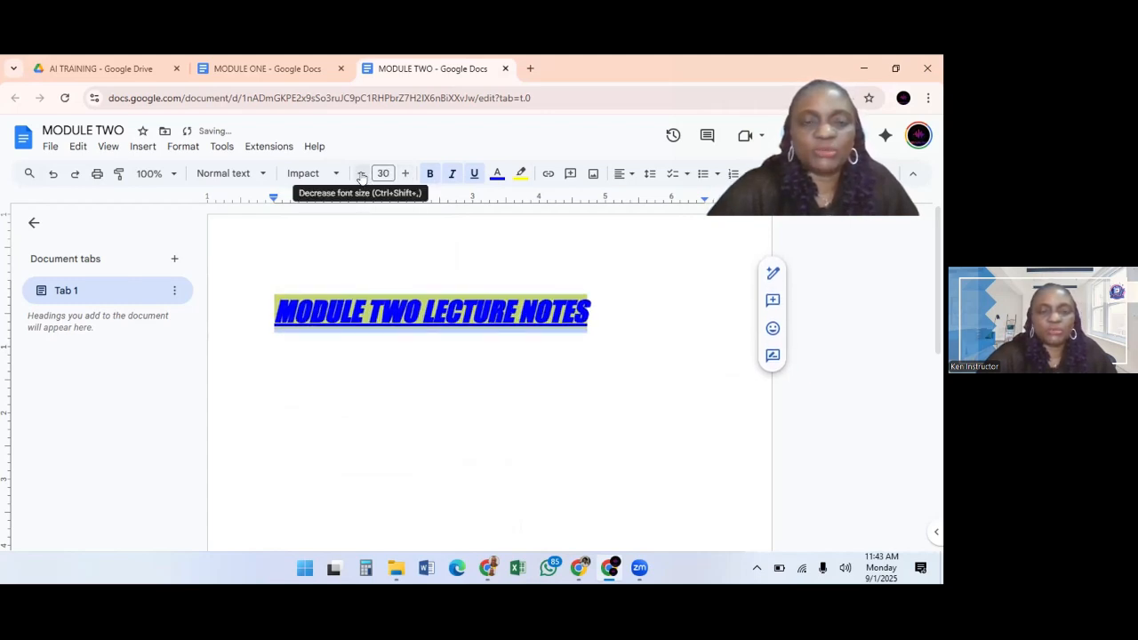
left_click(361, 173)
left_click(361, 173)
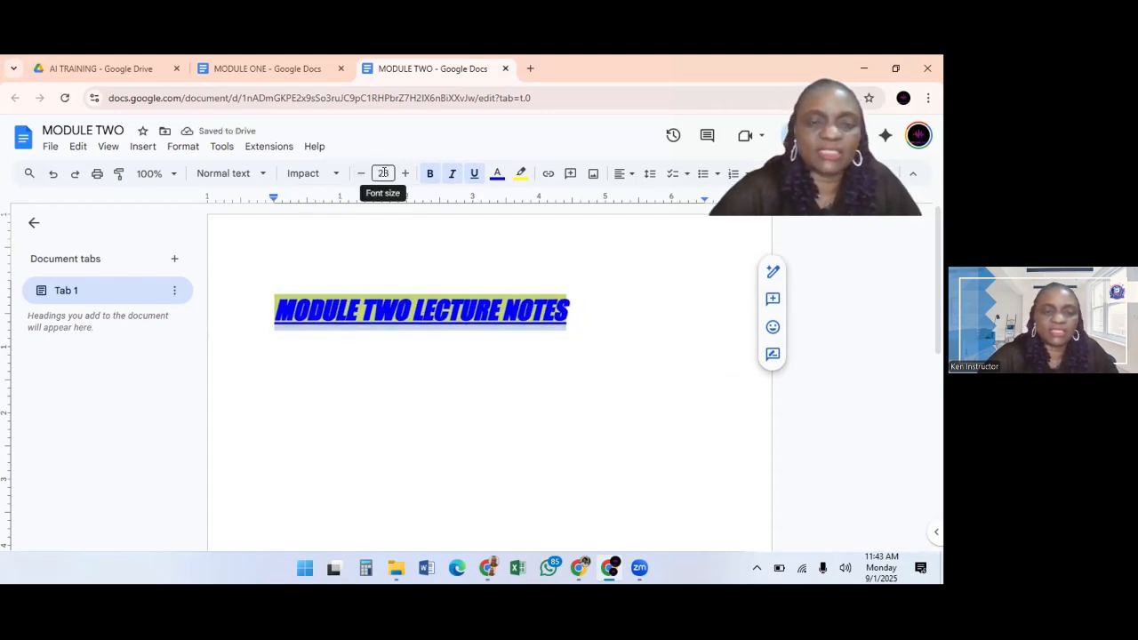
Apply the Title paragraph style to the "MODULE TWO LECTURE NOTES" line
left_click(260, 175)
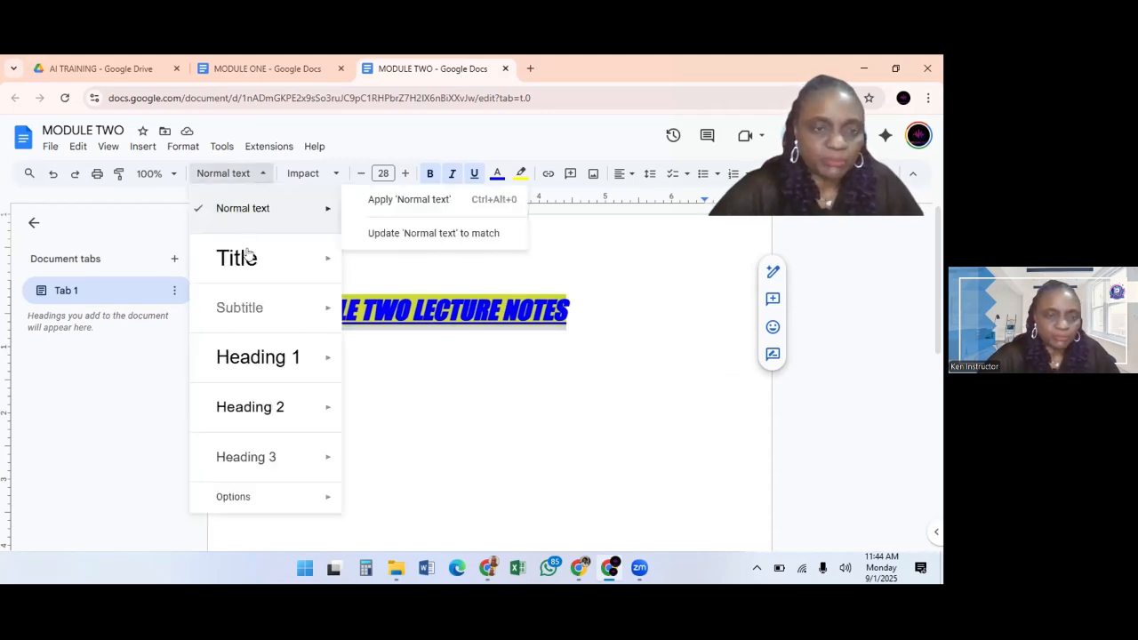
mouse_move(246, 261)
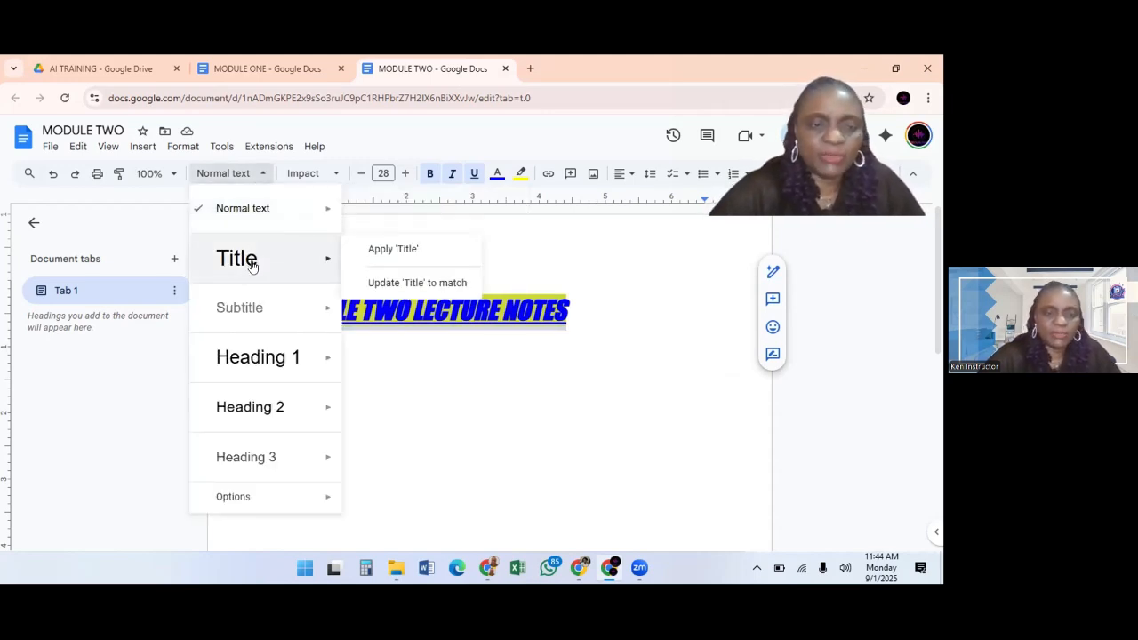
mouse_move(237, 318)
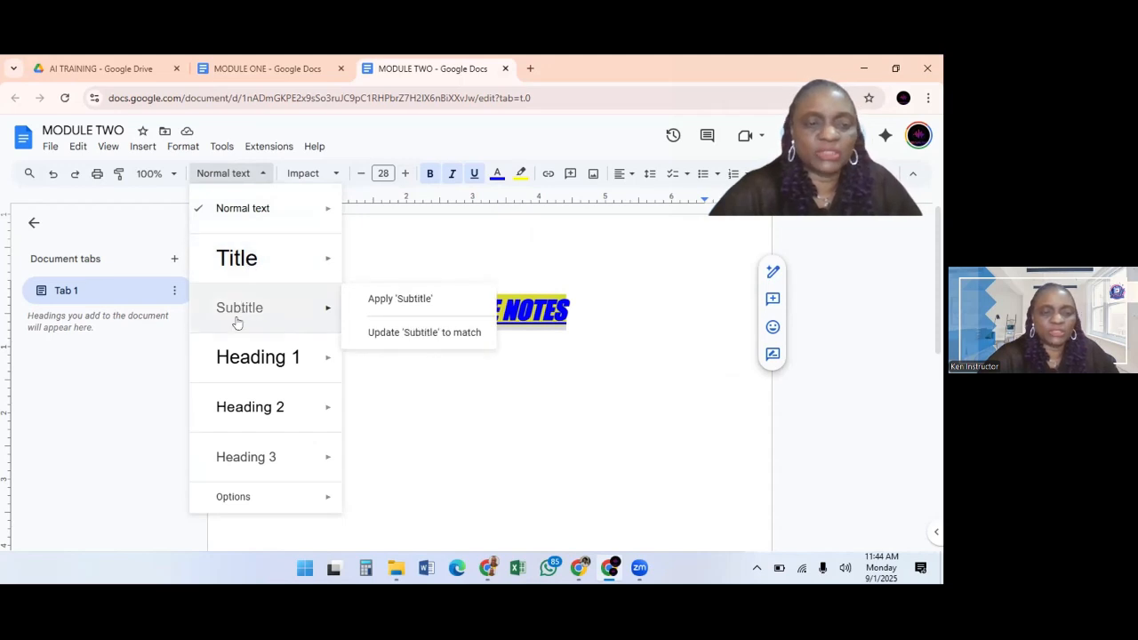
mouse_move(240, 364)
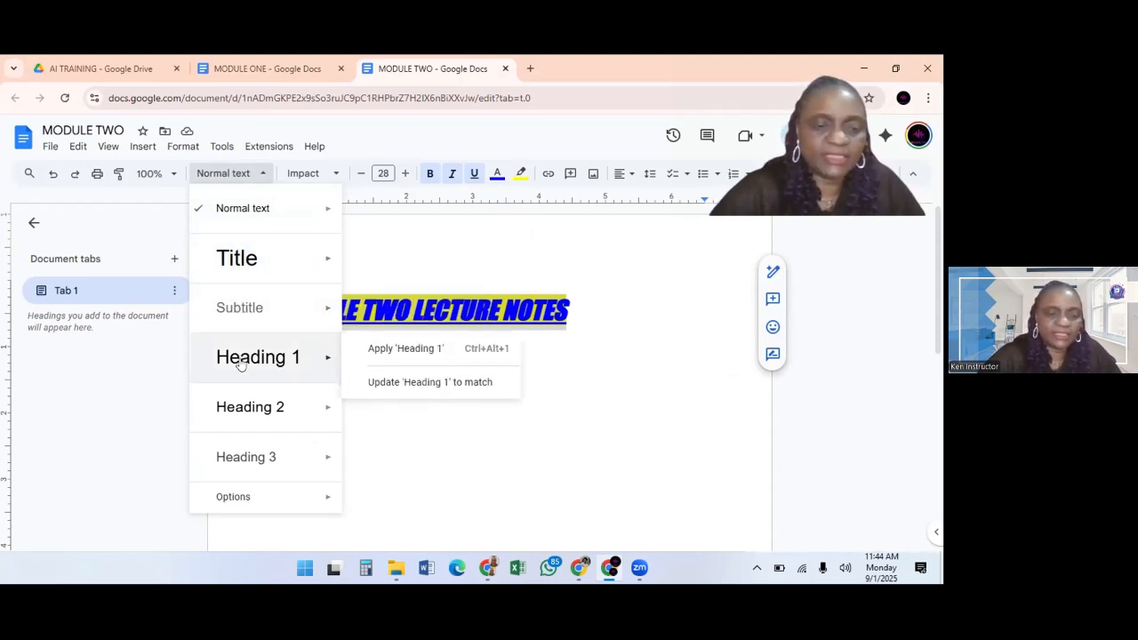
mouse_move(241, 415)
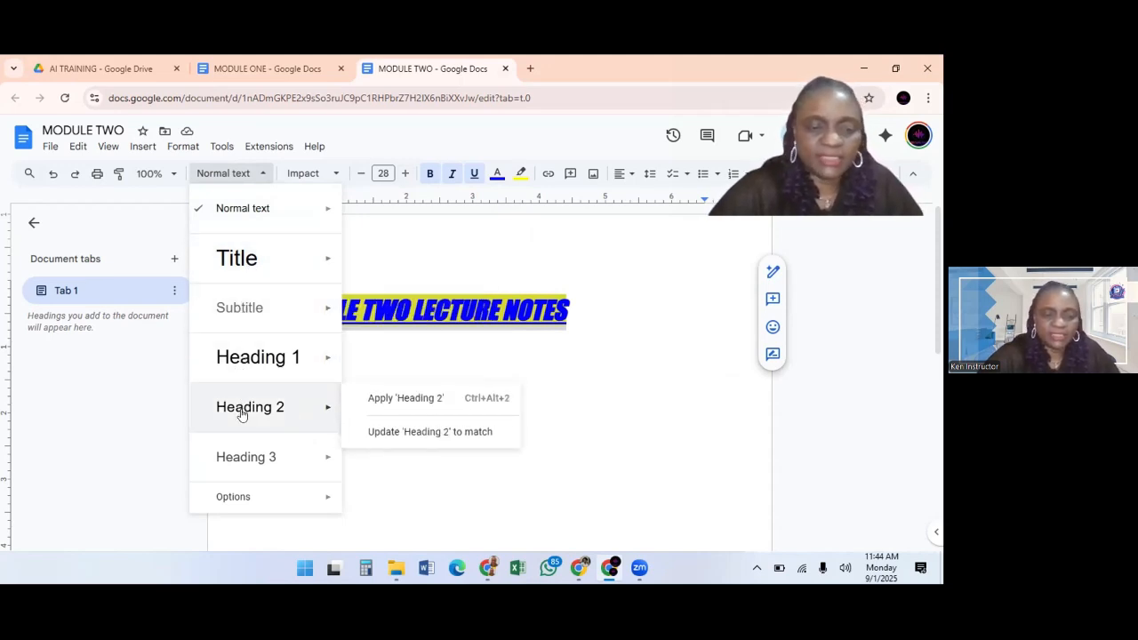
left_click(231, 259)
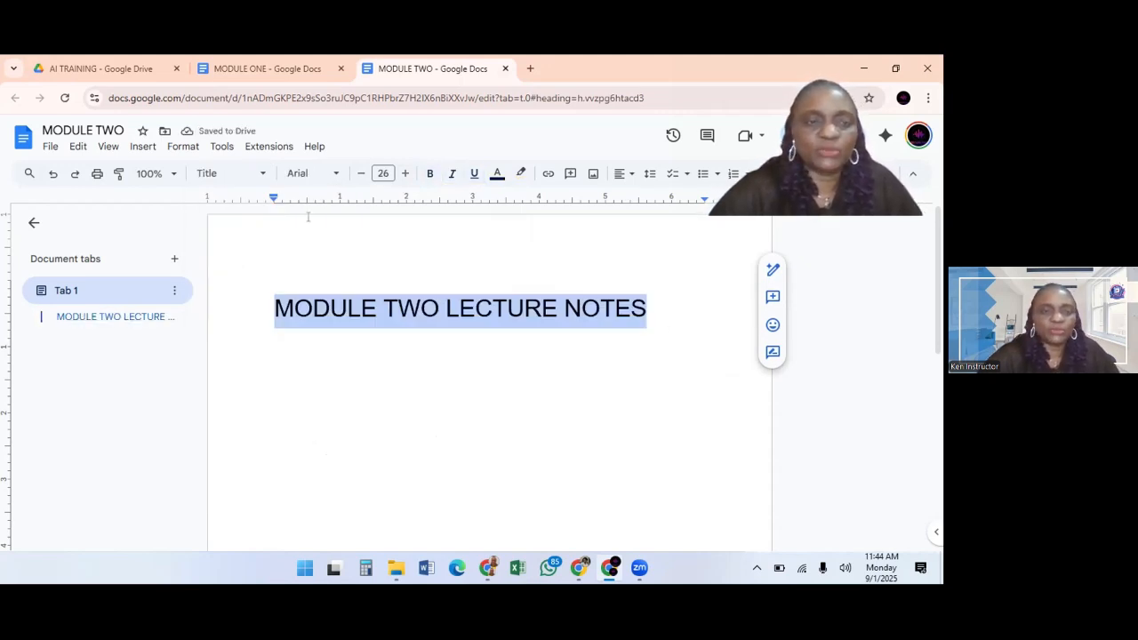
left_click(261, 174)
mouse_move(268, 369)
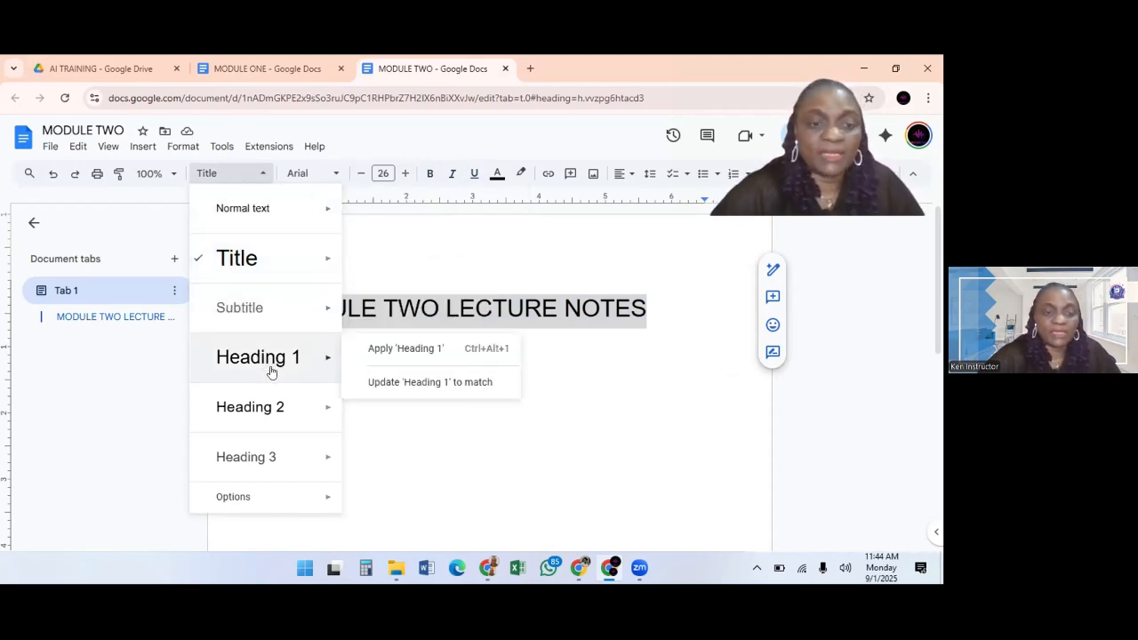
mouse_move(269, 417)
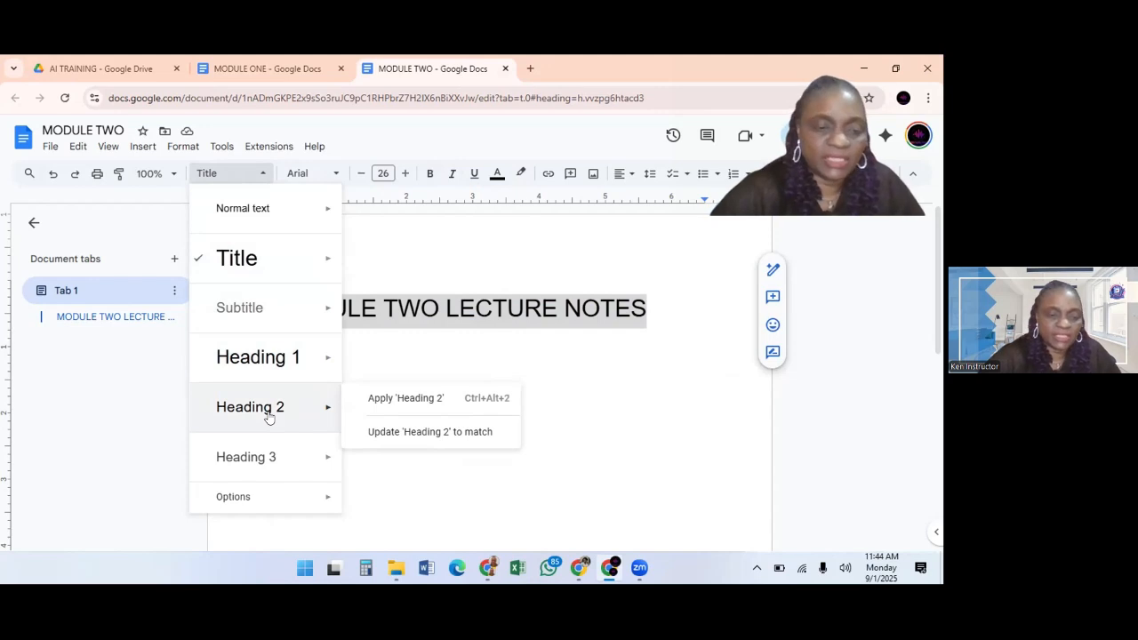
mouse_move(261, 457)
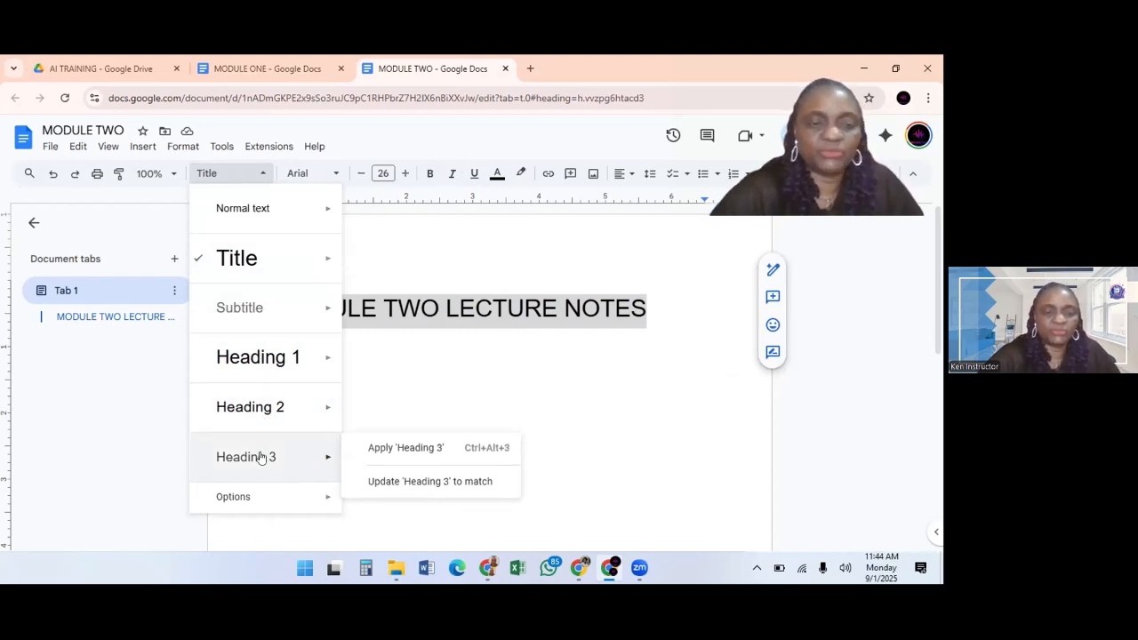
mouse_move(249, 326)
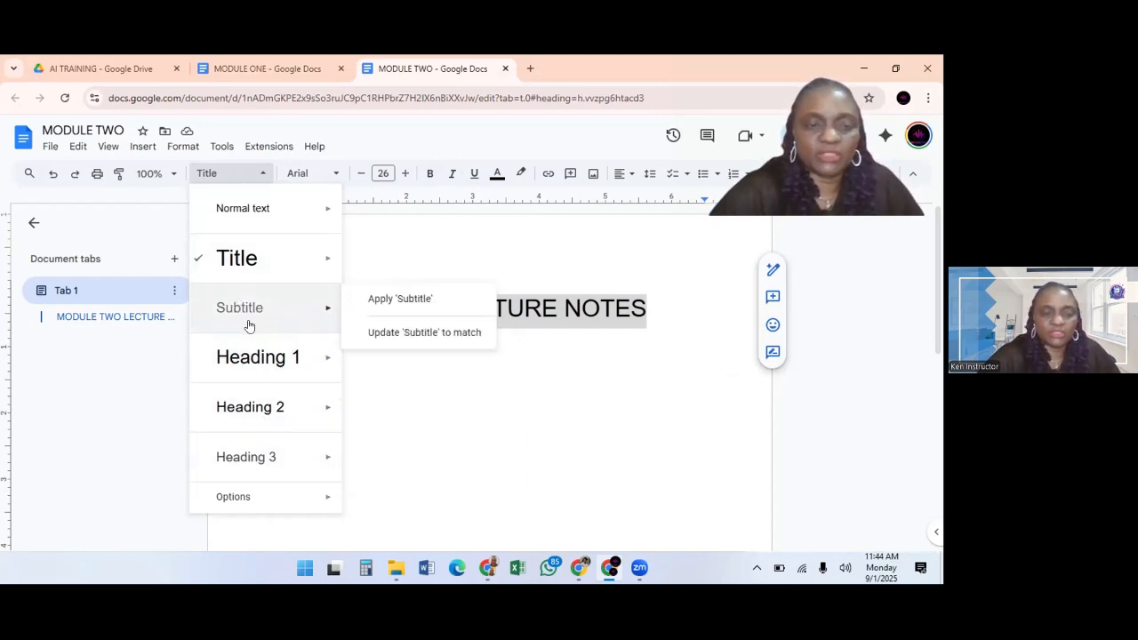
left_click(650, 306)
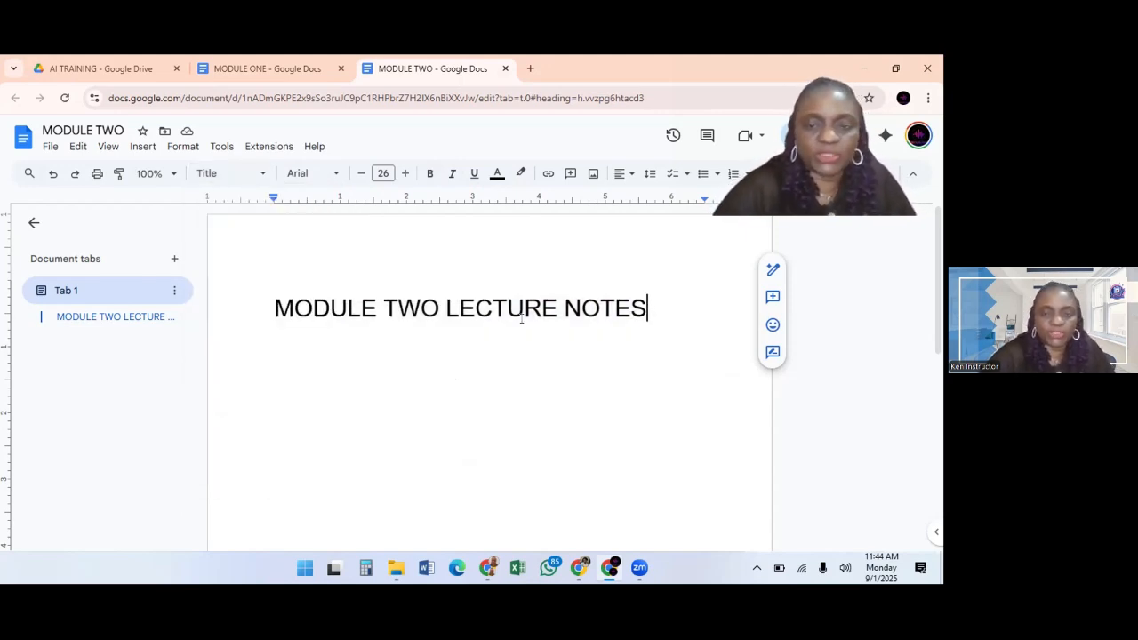
Format the "MODULE TWO LECTURE NOTES" heading as bold, underlined and italic text in blue
left_click(271, 311)
left_click(661, 306)
left_click(272, 308, "shift")
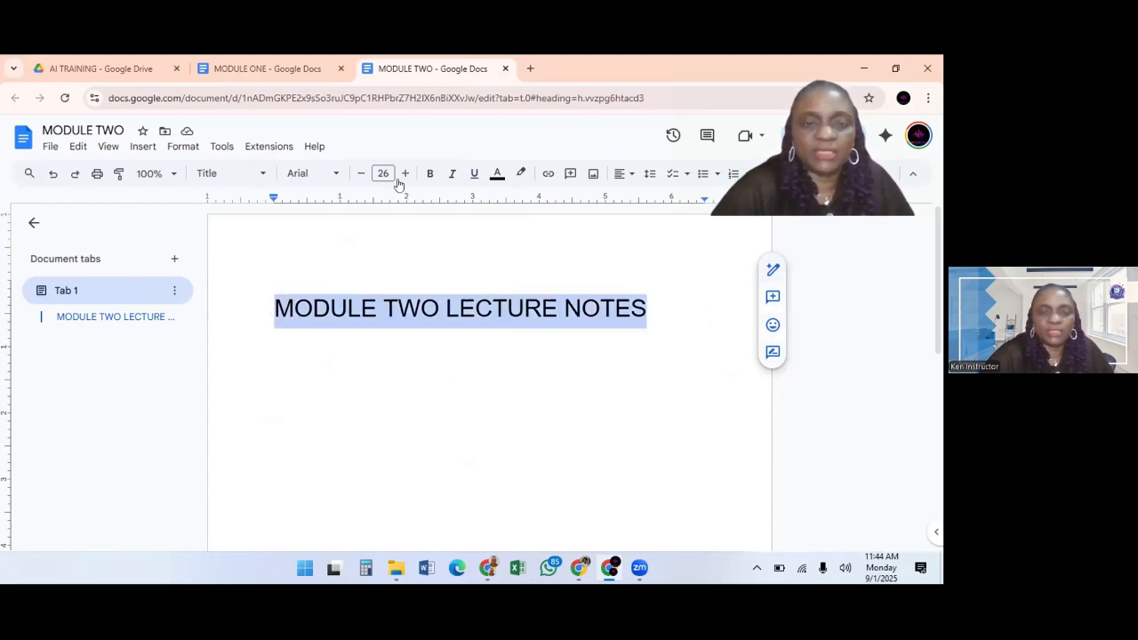
left_click(430, 175)
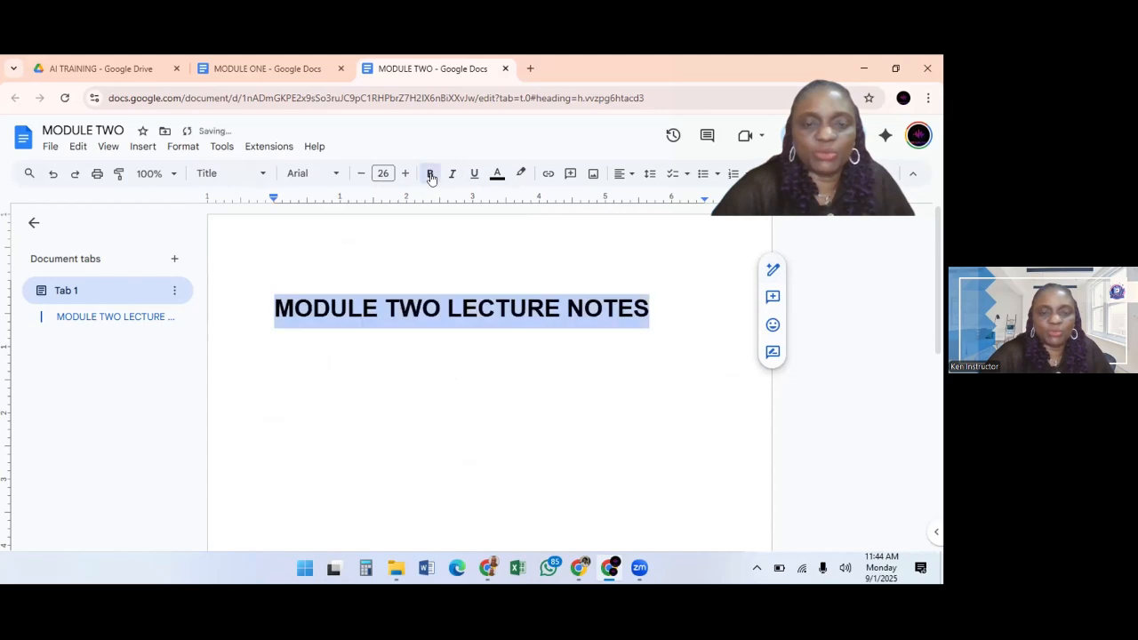
left_click(496, 176)
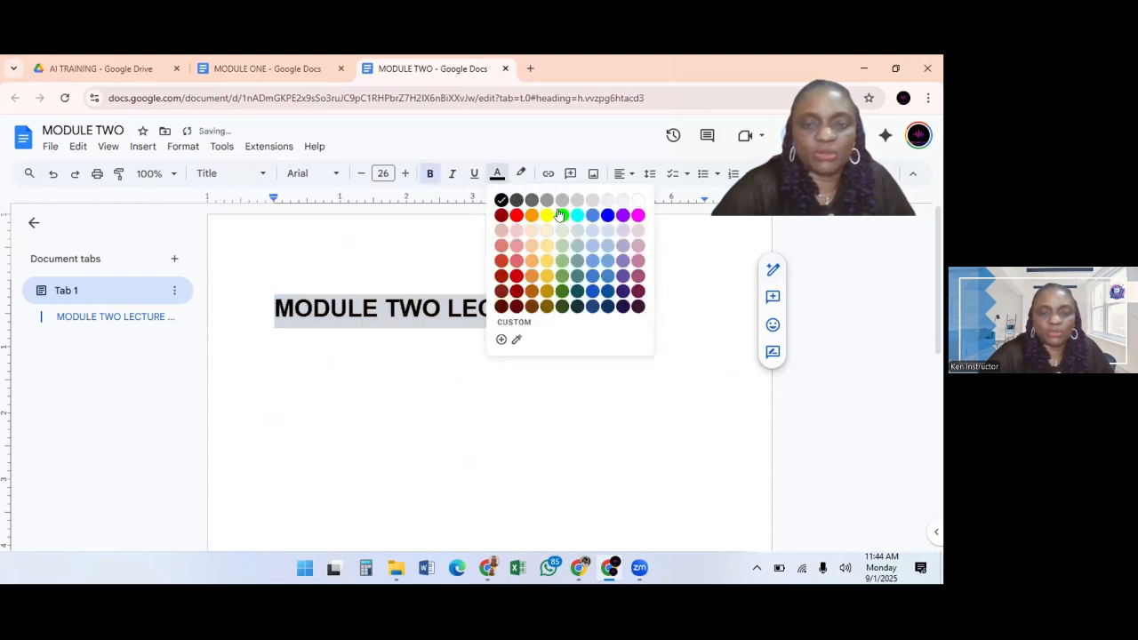
left_click(608, 215)
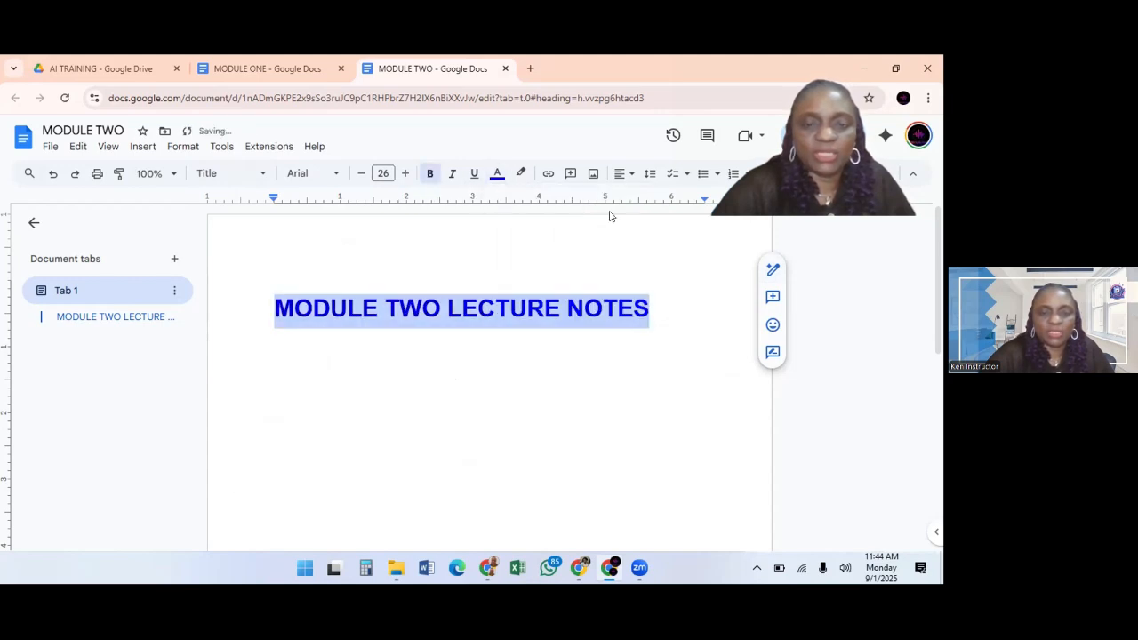
left_click(474, 173)
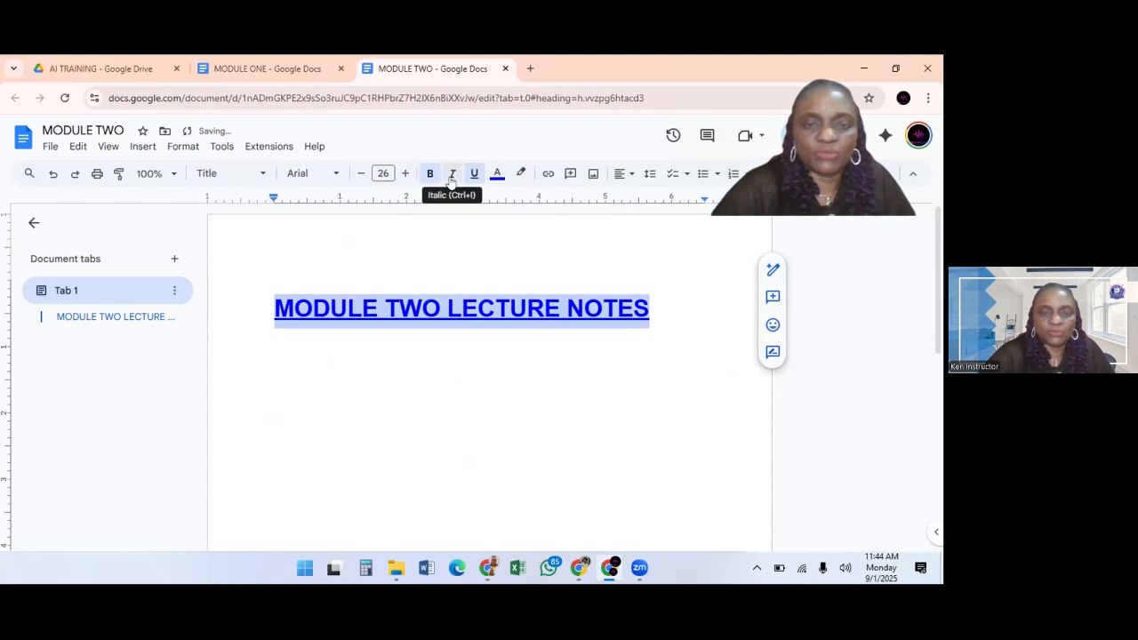
left_click(451, 174)
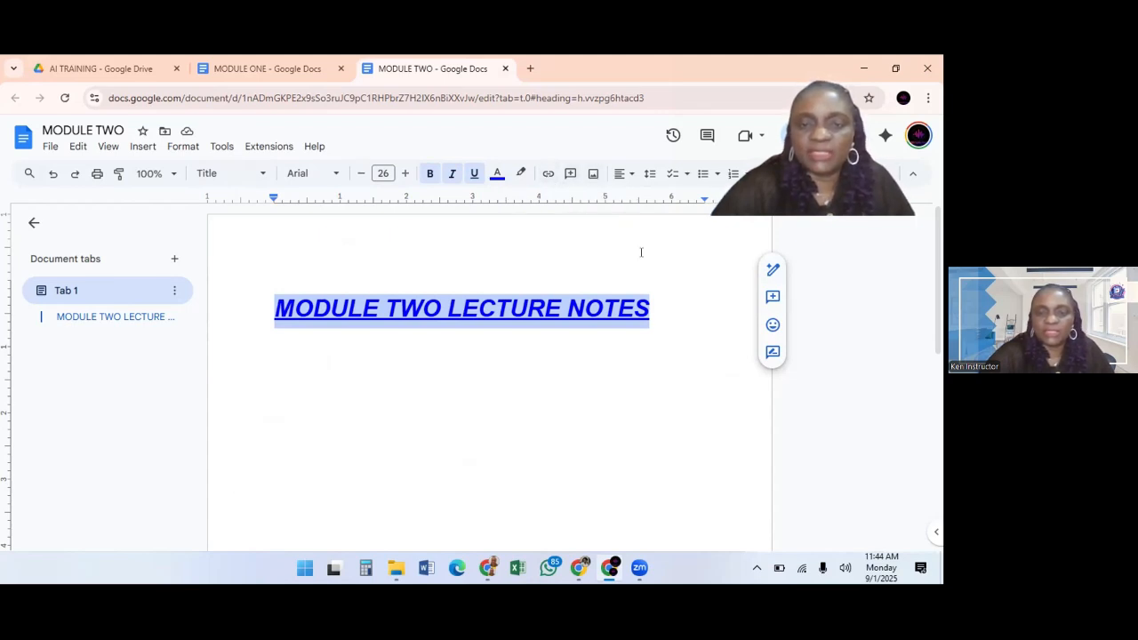
Add a line reading "YOUTUBE" below the "MODULE TWO LECTURE NOTES" heading
left_click(659, 305)
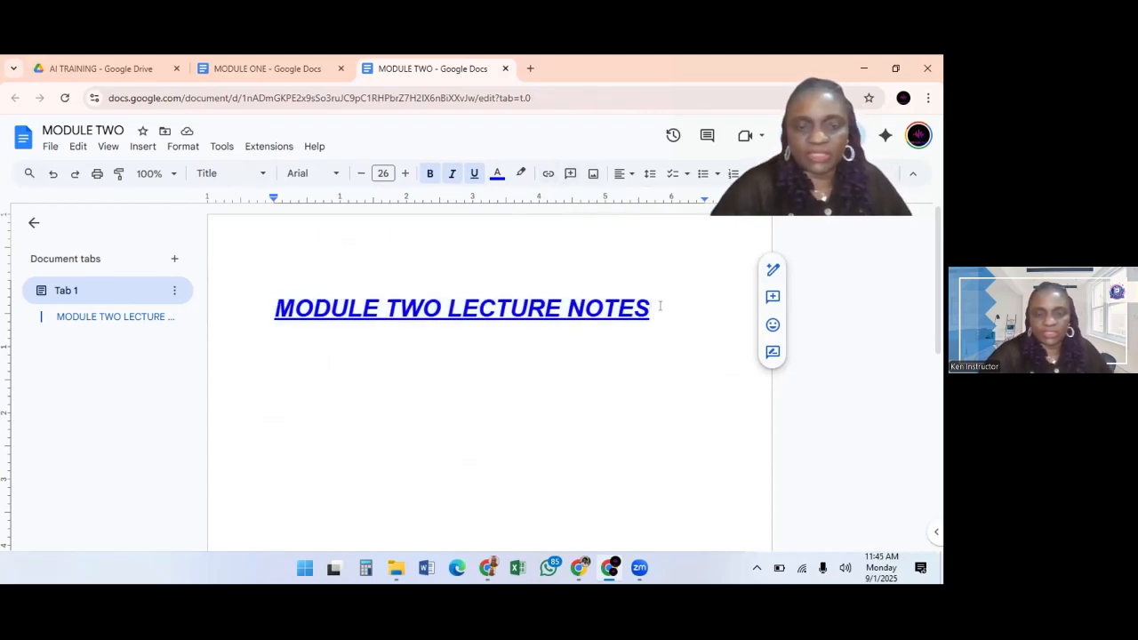
key("Return")
key("Return")
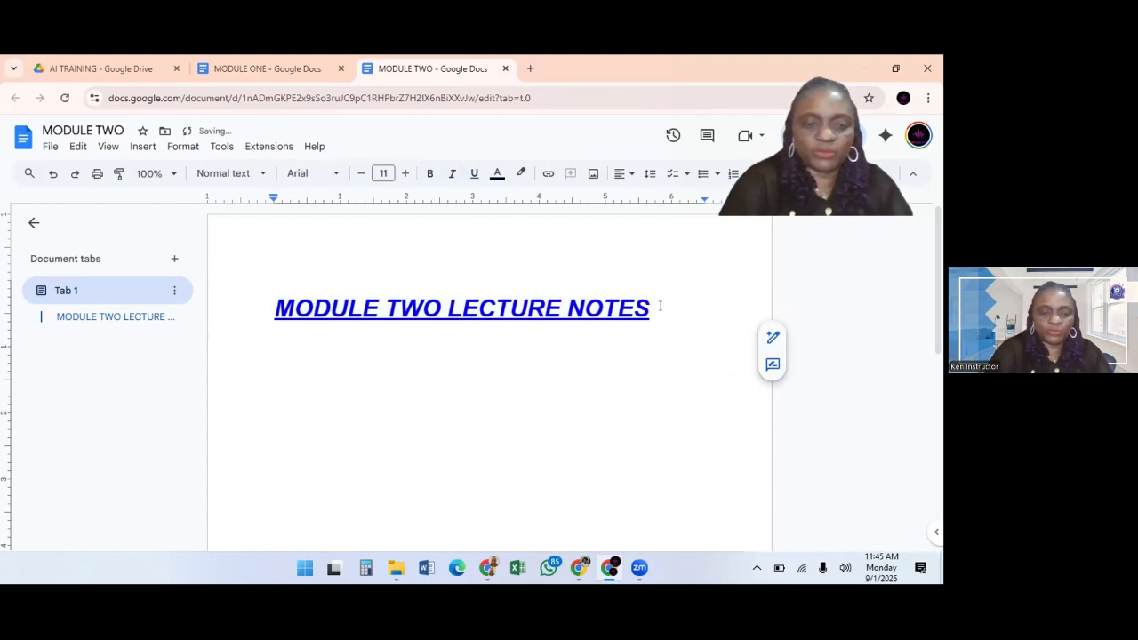
type("YOUTUBE")
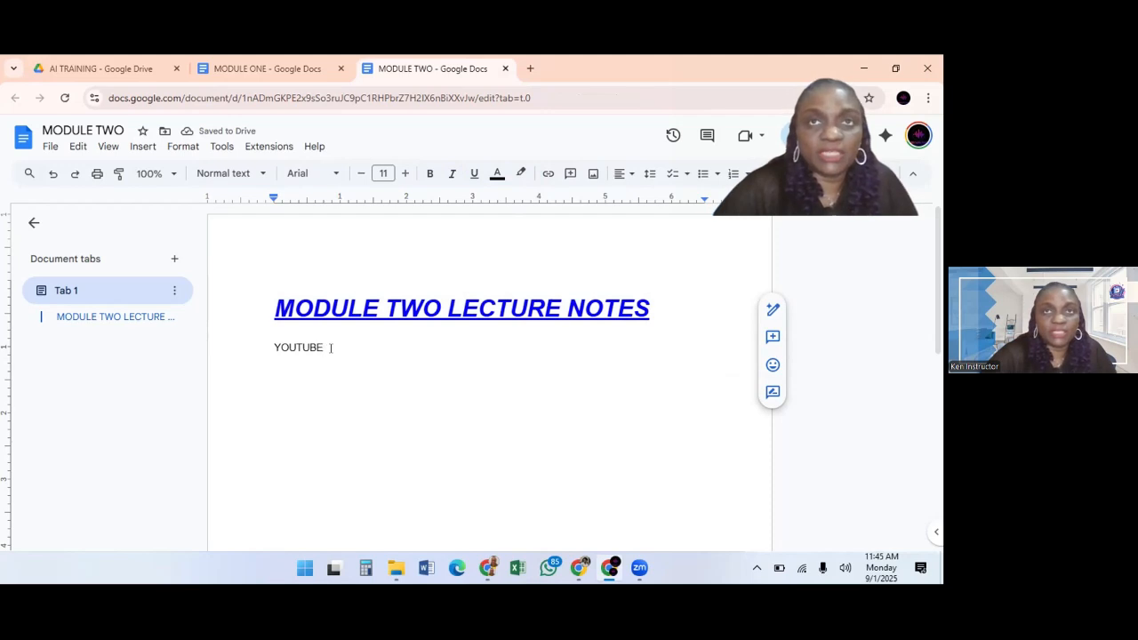
Link the word "YOUTUBE" to the suggested "YouTube - Apps on Google Play" page and check the link's preview
left_click_drag(327, 349, 256, 350)
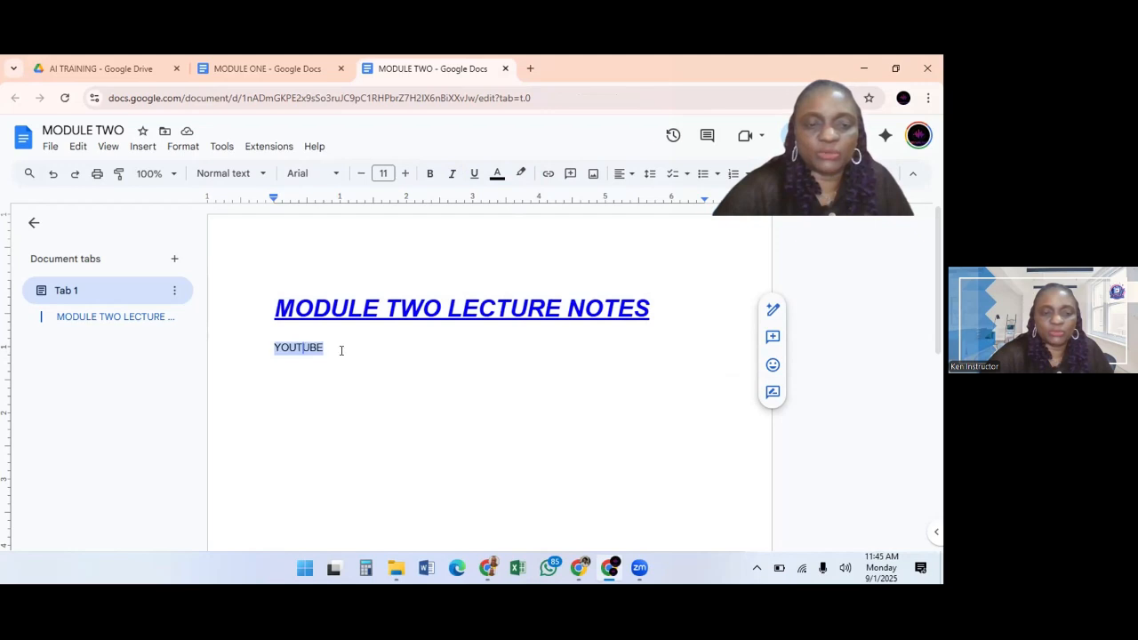
left_click(260, 343)
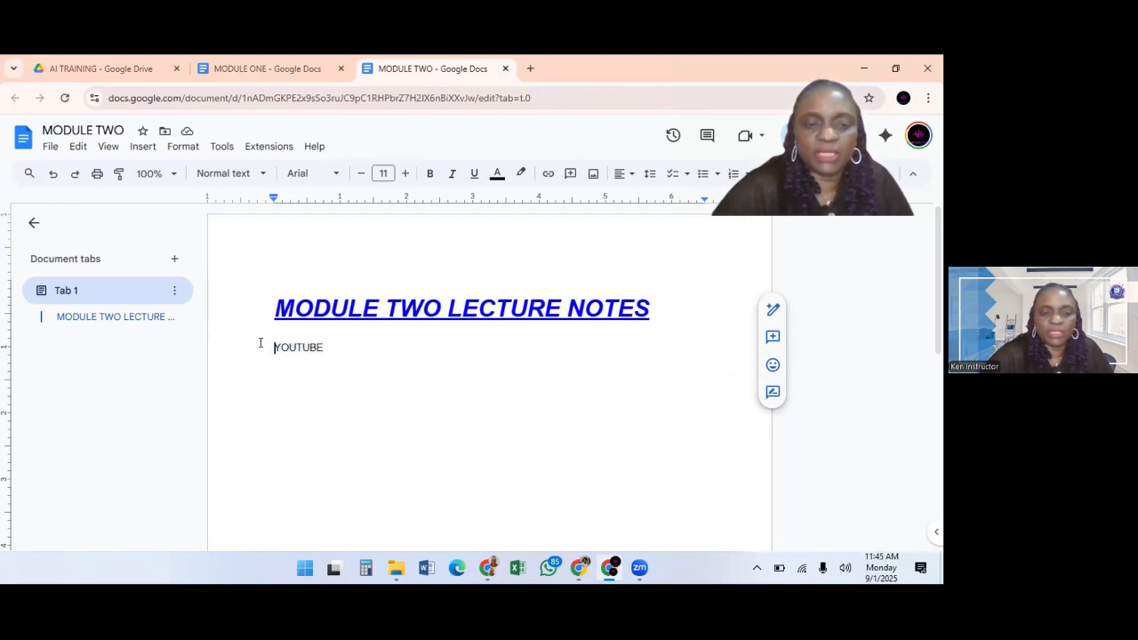
left_click_drag(261, 343, 350, 345)
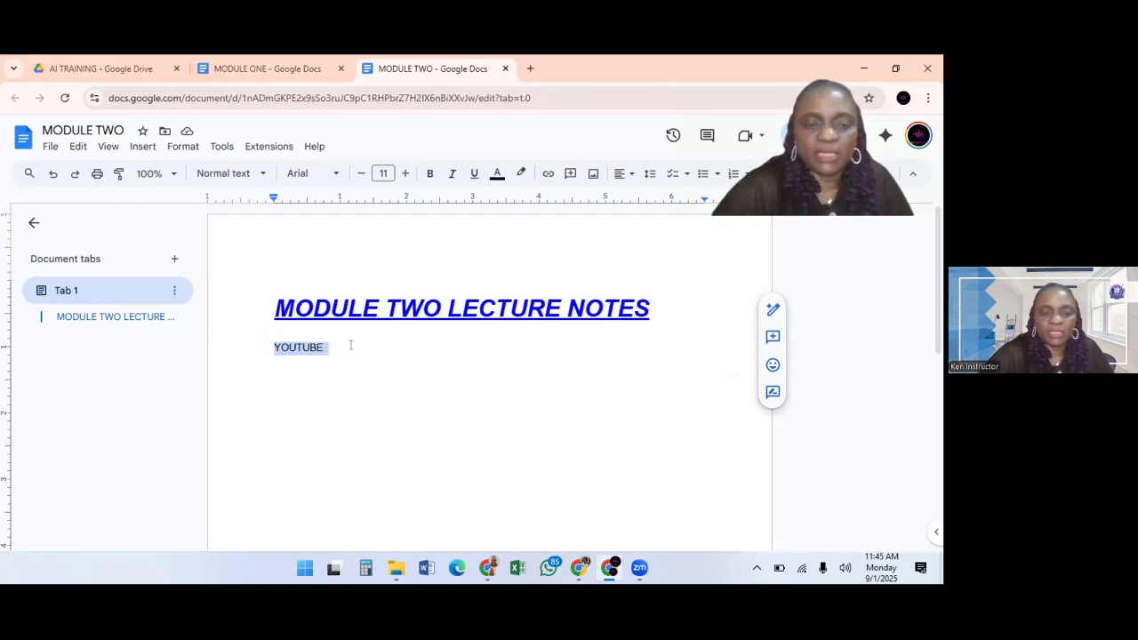
left_click(544, 175)
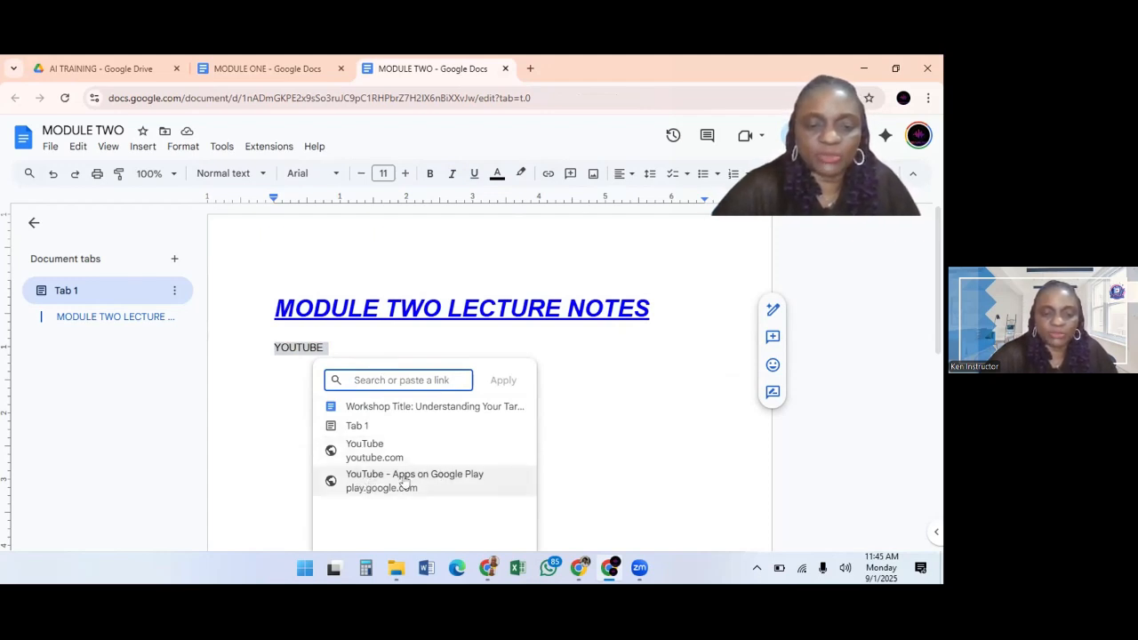
left_click(363, 481)
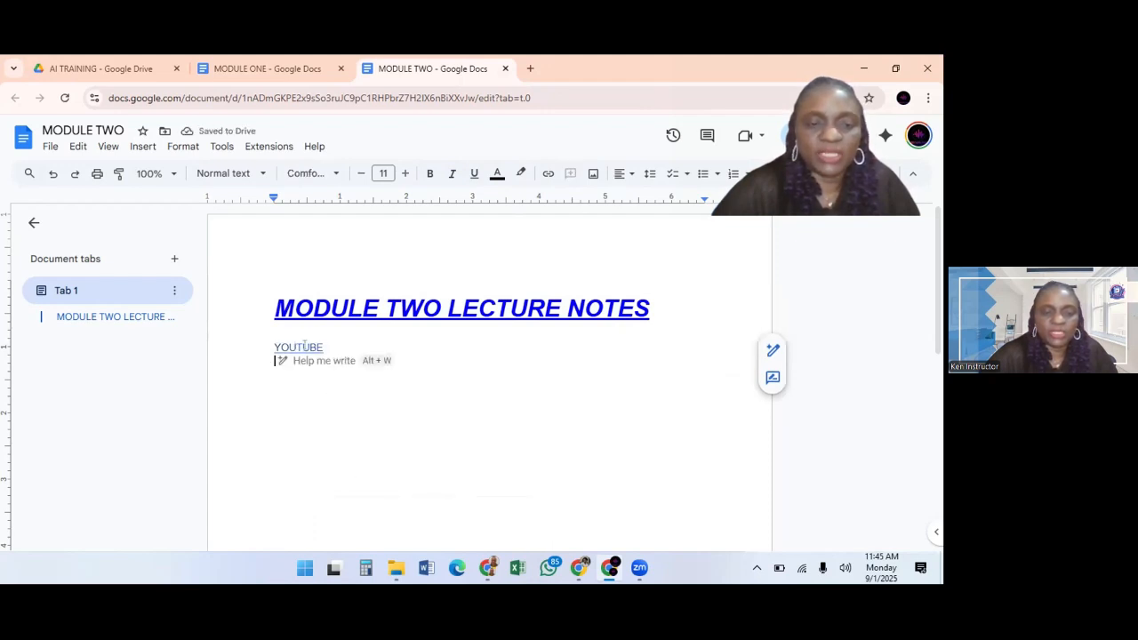
left_click(304, 347)
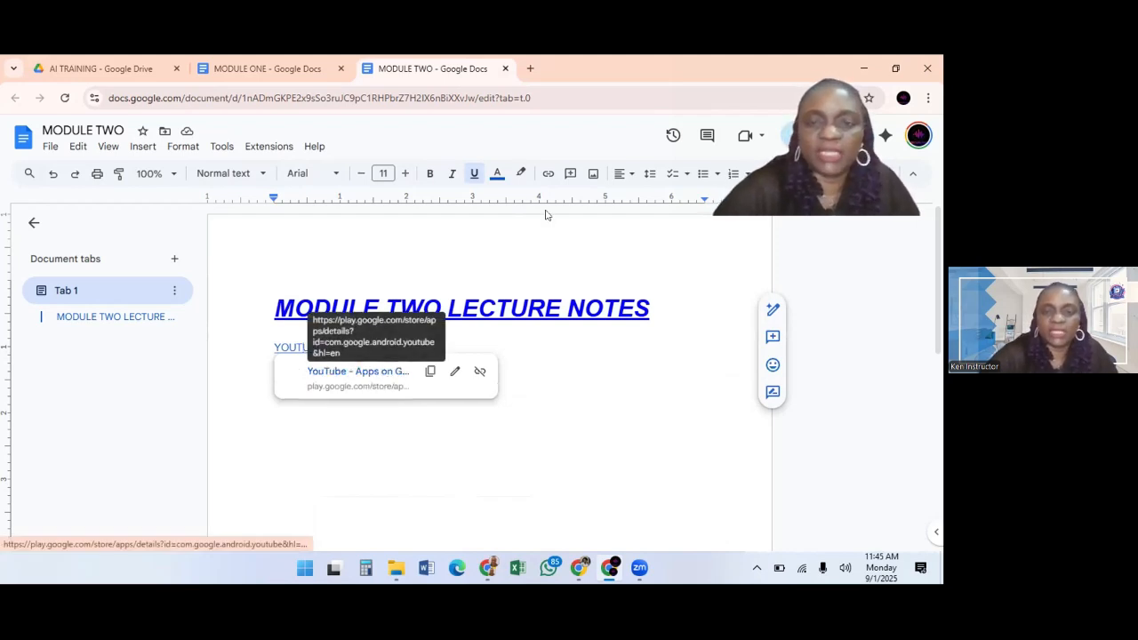
left_click(584, 216)
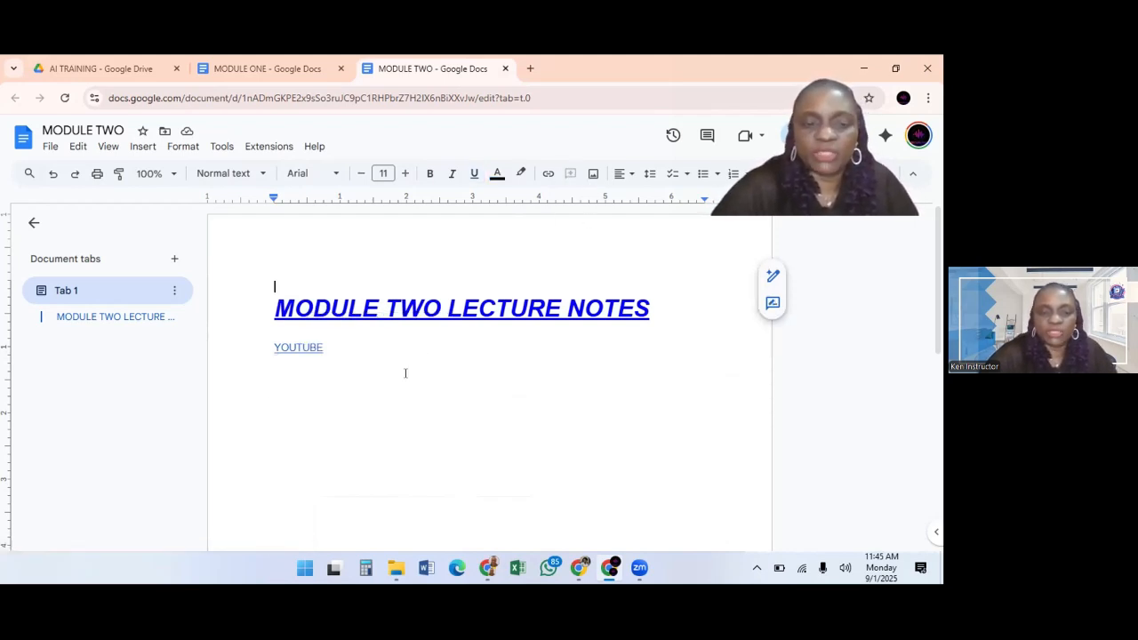
Insert the "Pinterest Account Management" image from the computer on a new line below the YOUTUBE link
left_click(366, 351)
key("Return")
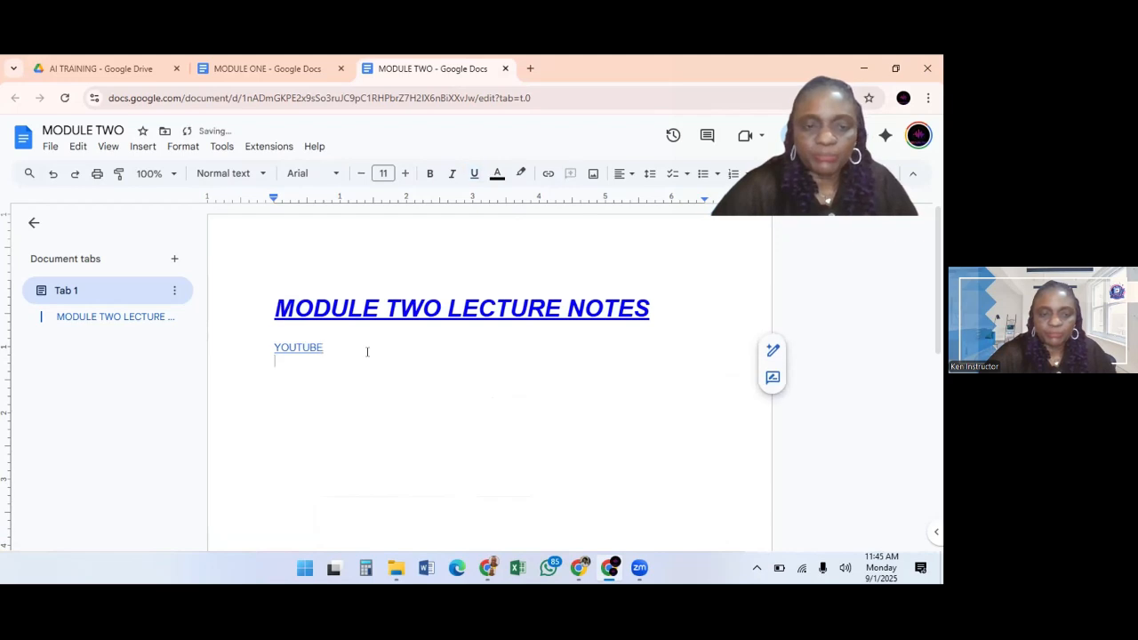
left_click(593, 175)
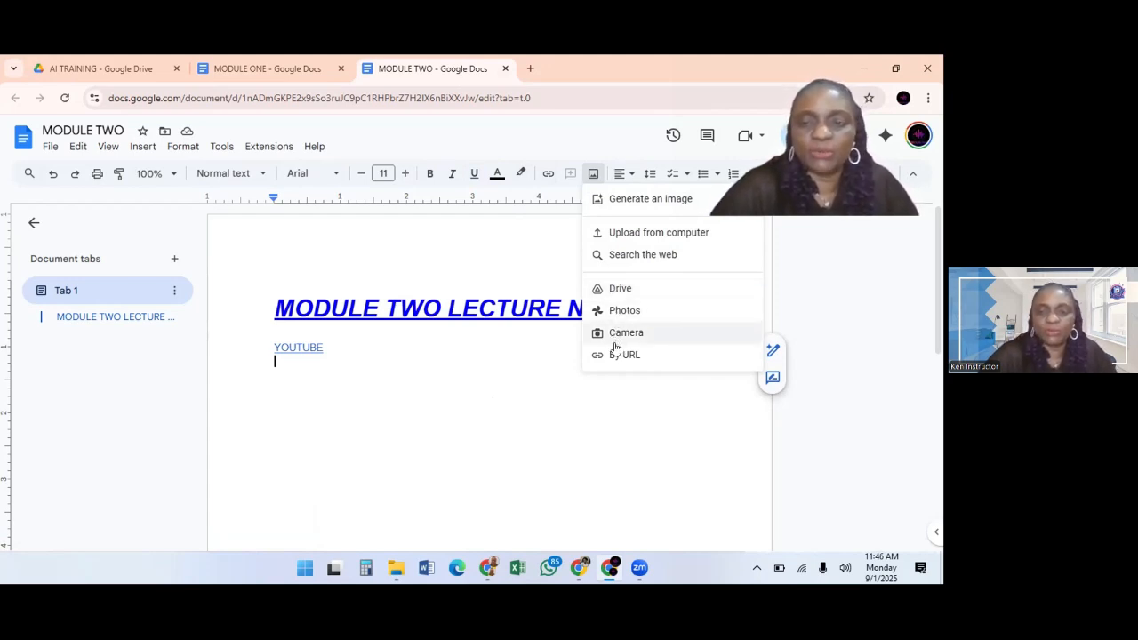
left_click(648, 236)
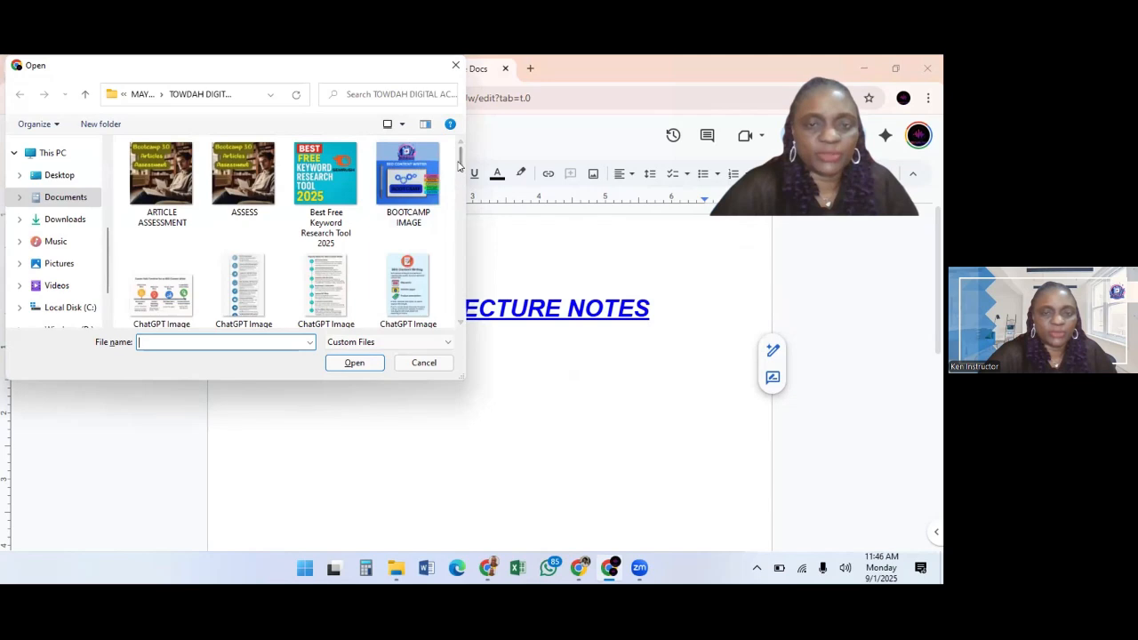
left_click_drag(460, 158, 462, 266)
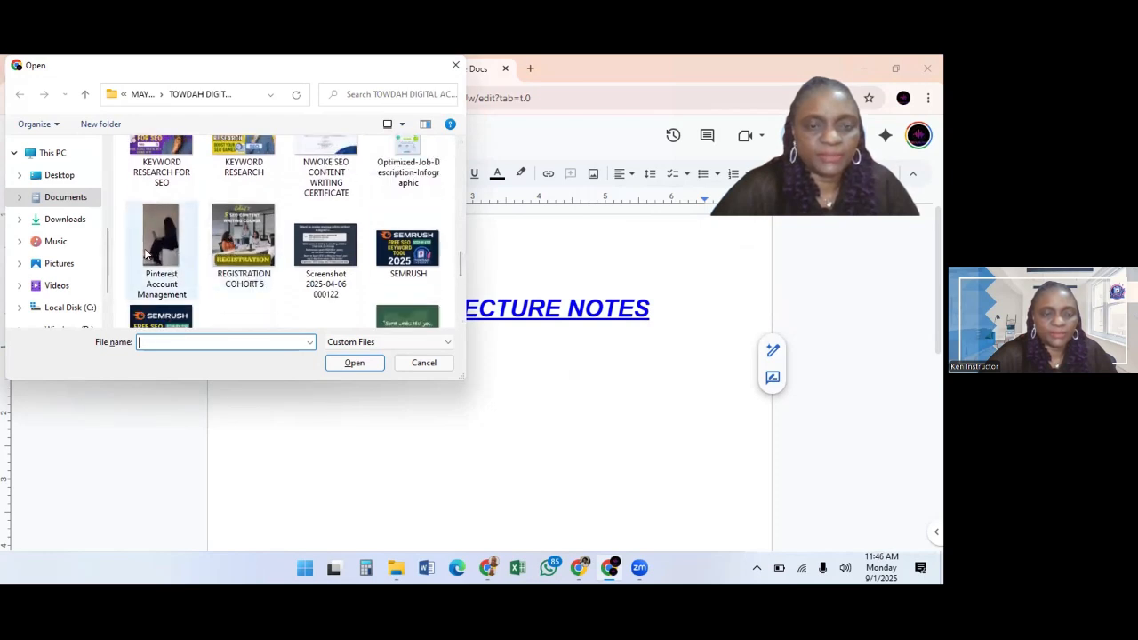
left_click(158, 233)
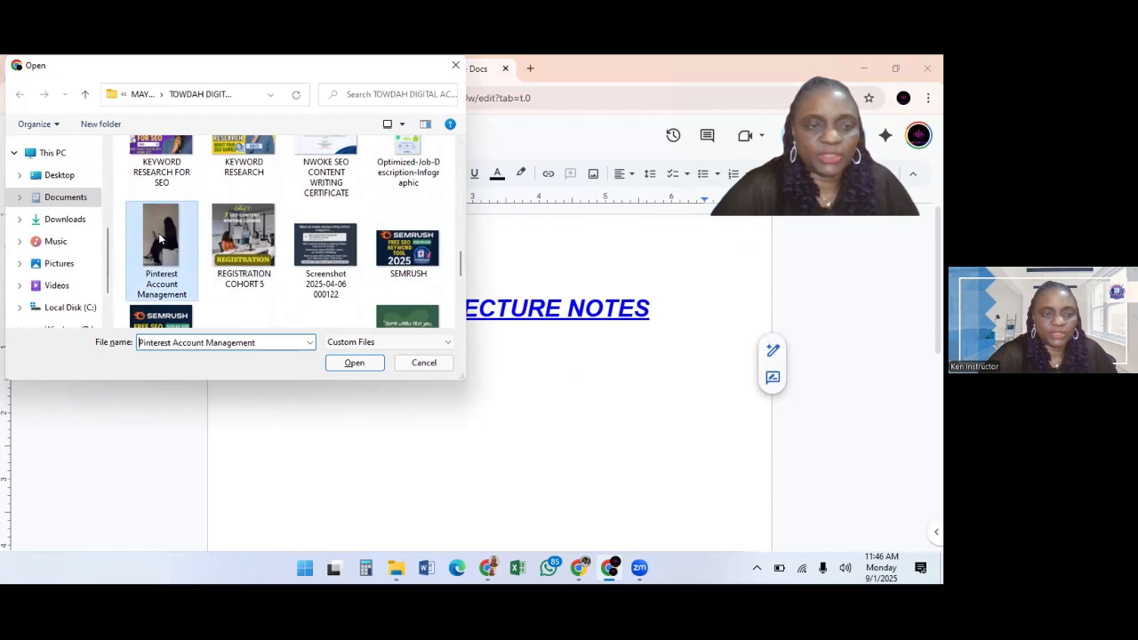
left_click(354, 365)
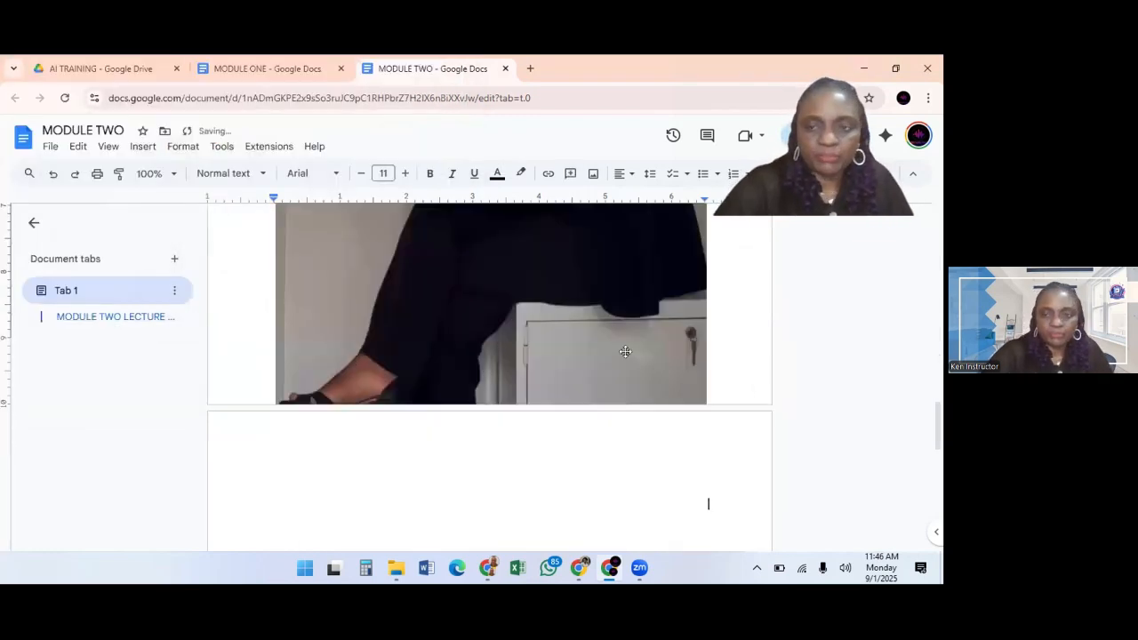
Shorten the inserted image from its lower edge and scale it down to about 5.7 inches wide
left_click_drag(938, 431, 921, 414)
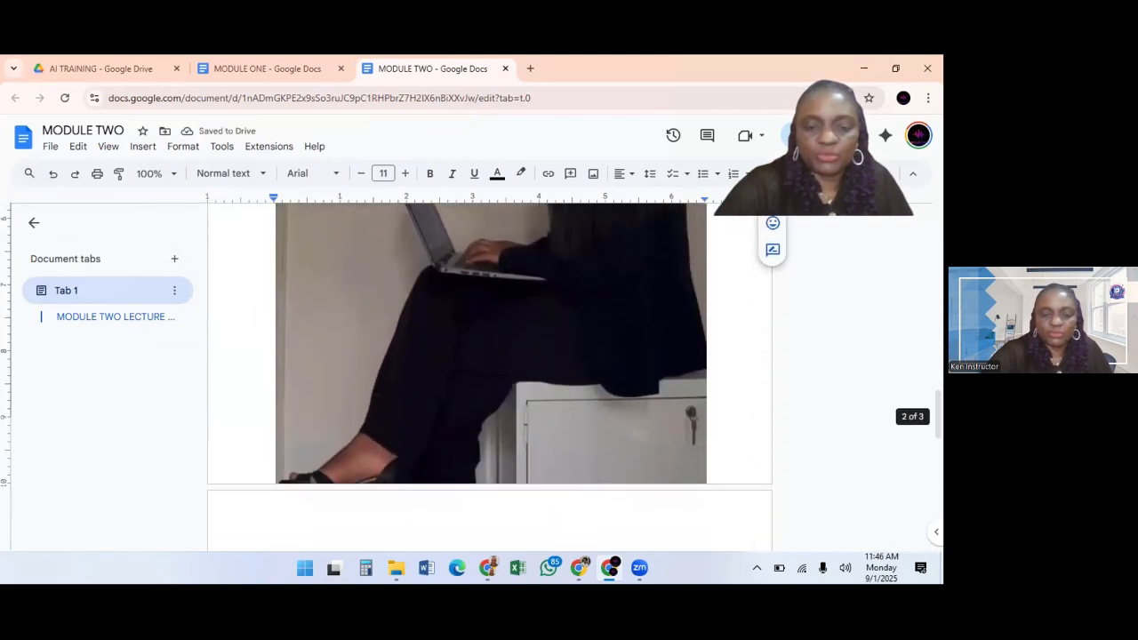
left_click(435, 381)
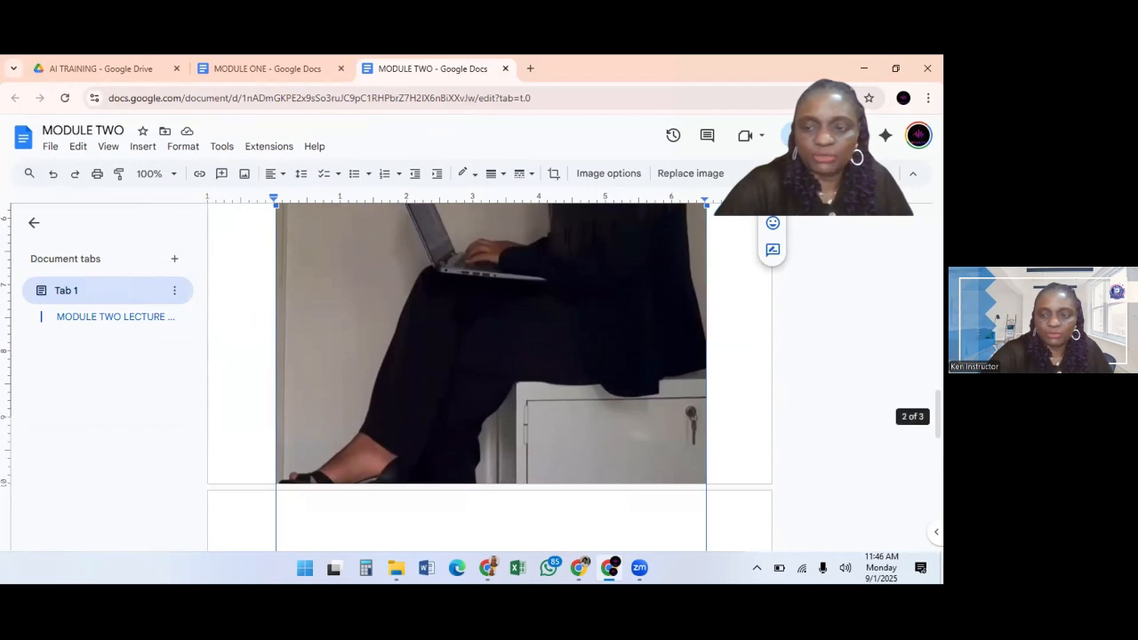
left_click_drag(938, 415, 938, 452)
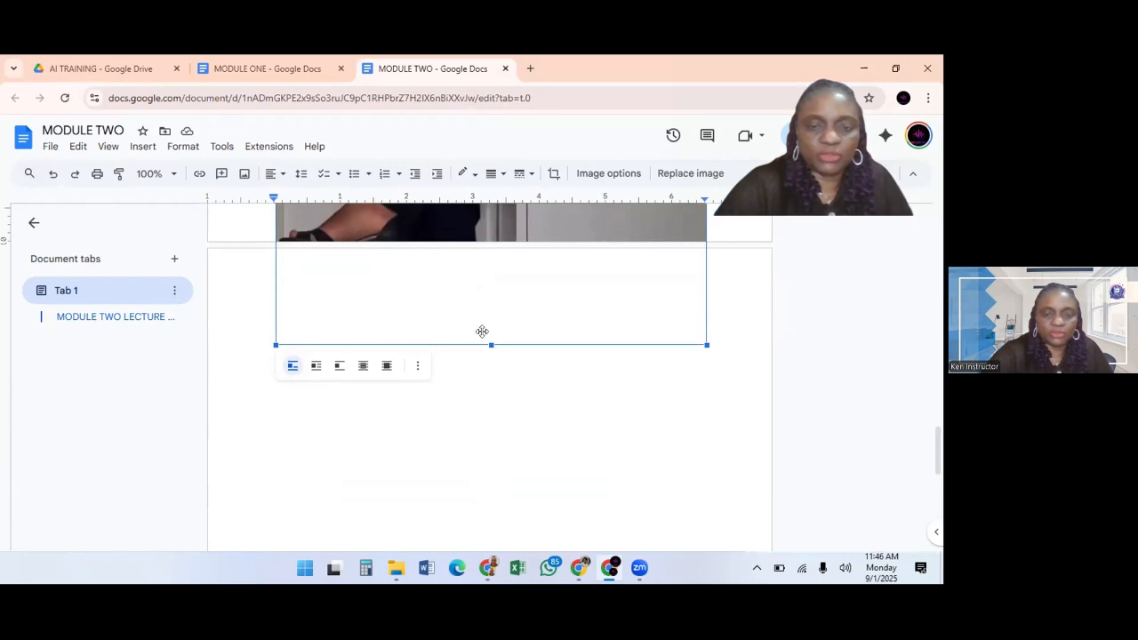
left_click_drag(491, 345, 494, 274)
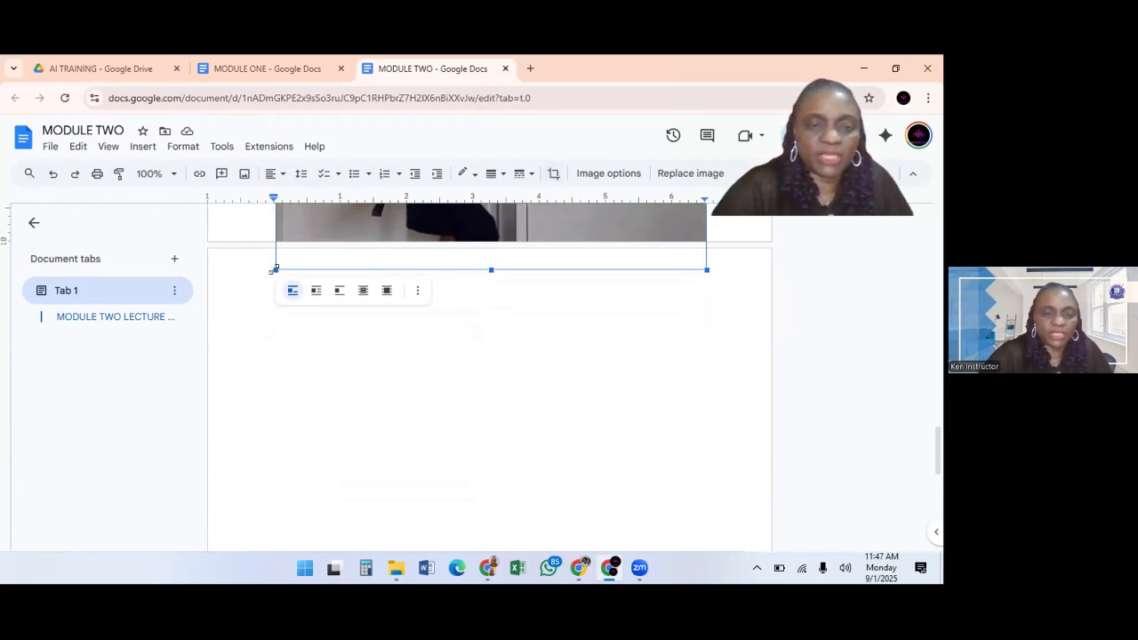
left_click_drag(275, 269, 362, 188)
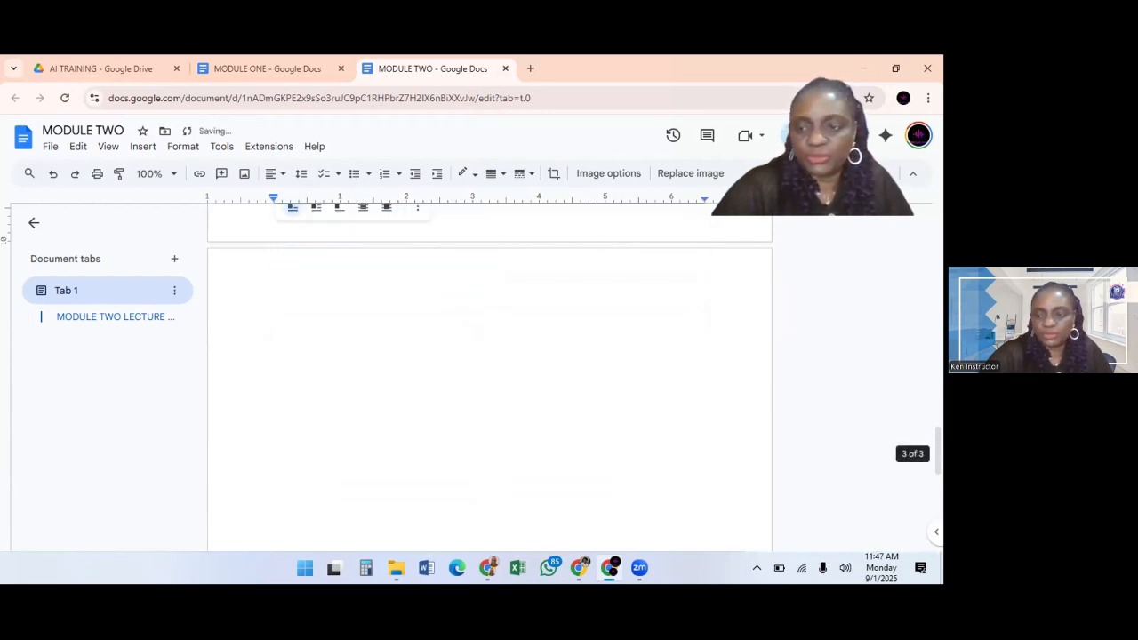
Scale the image down further to about 3.5 inches wide so it fits on the page with the YOUTUBE link
left_click_drag(938, 434, 912, 318)
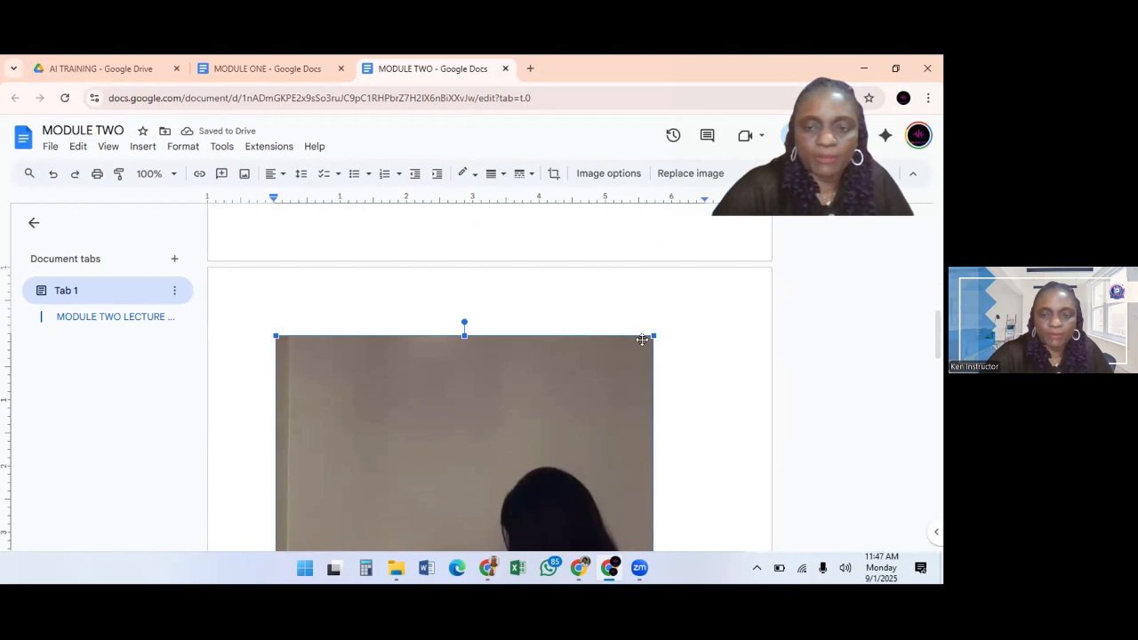
left_click_drag(651, 335, 530, 450)
left_click_drag(580, 402, 509, 287)
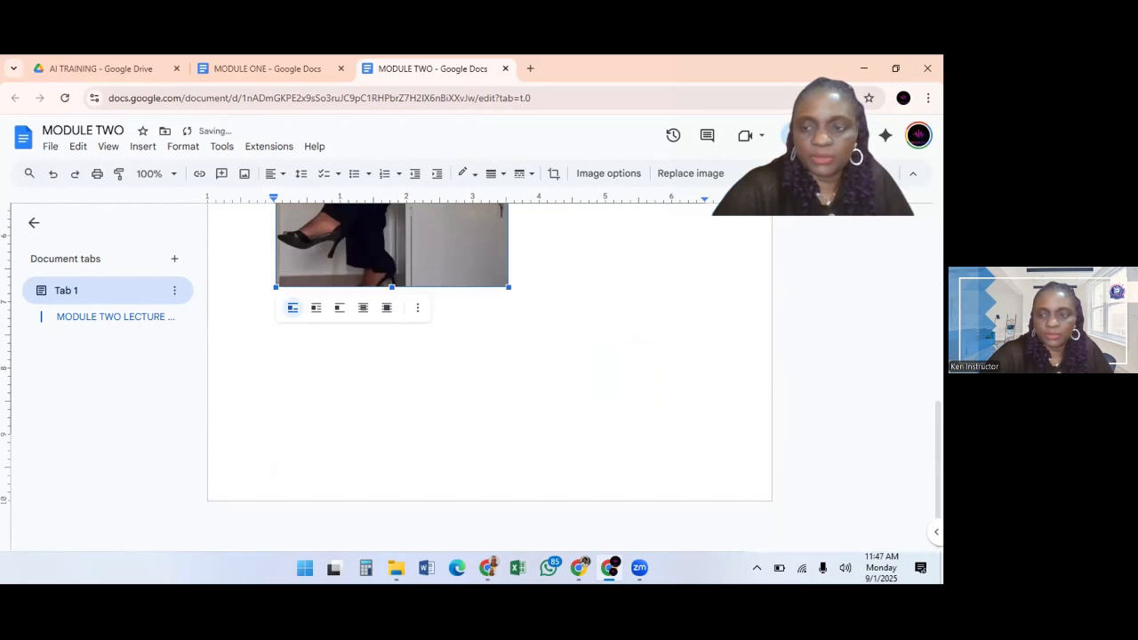
scroll(908, 311, "up", 5)
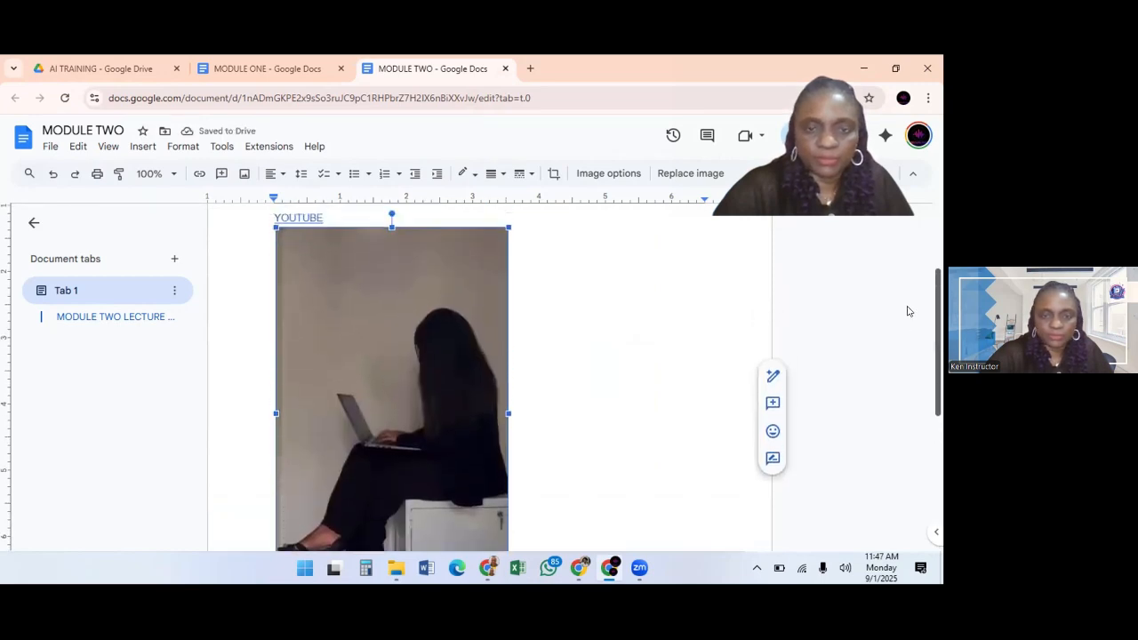
Scale the image below the YOUTUBE link down to about 2.2 inches wide
scroll(908, 310, "up", 2)
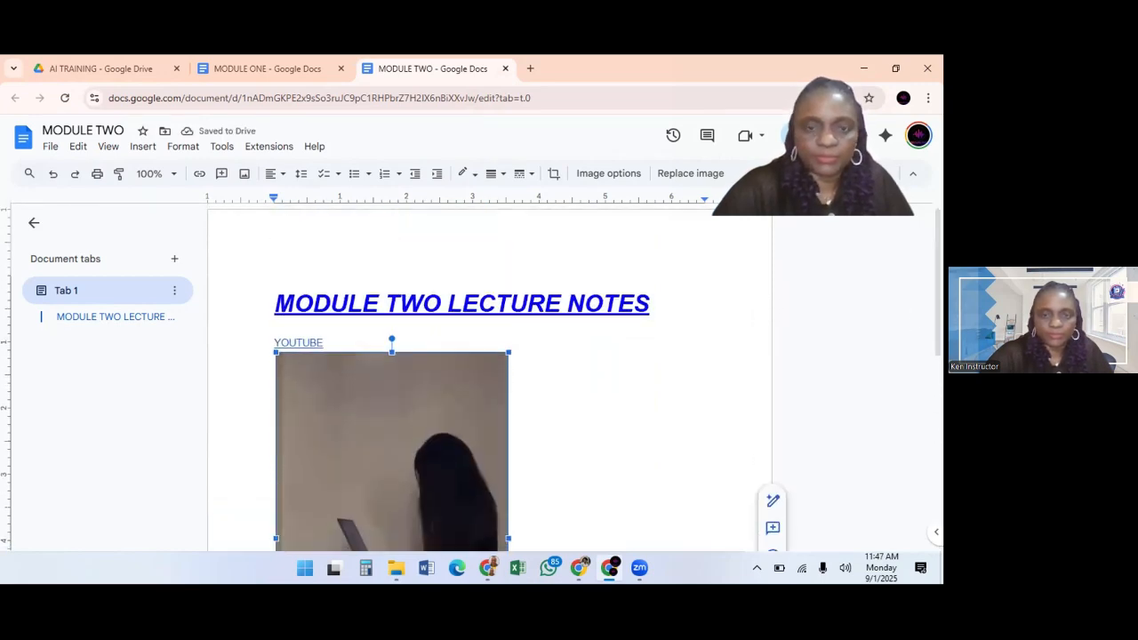
left_click_drag(506, 353, 419, 489)
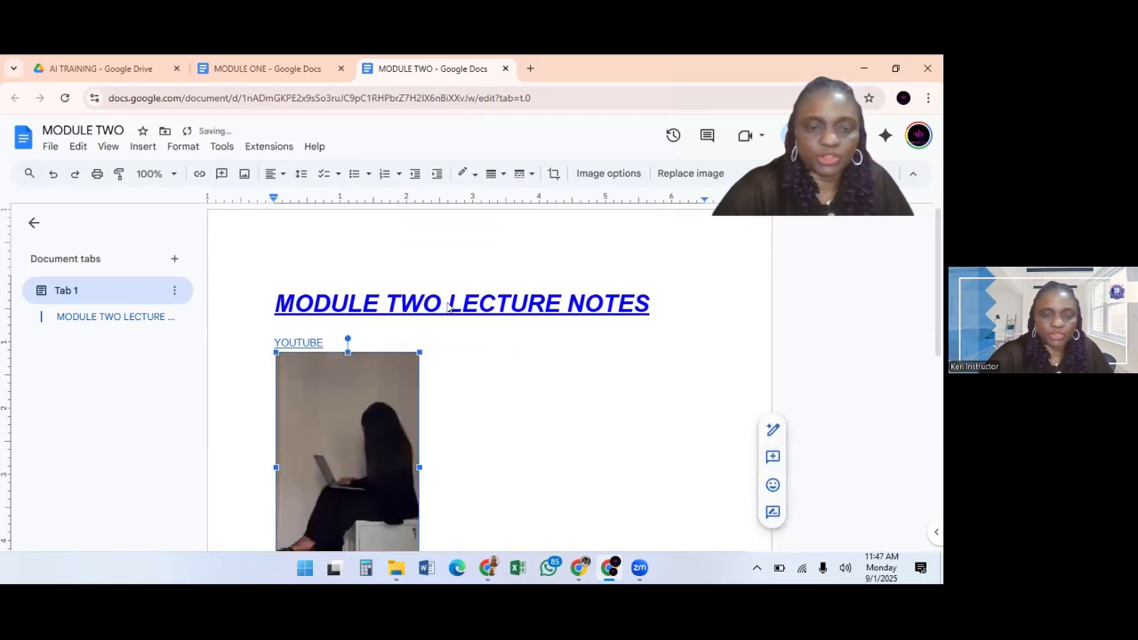
scroll(528, 264, "down", 1)
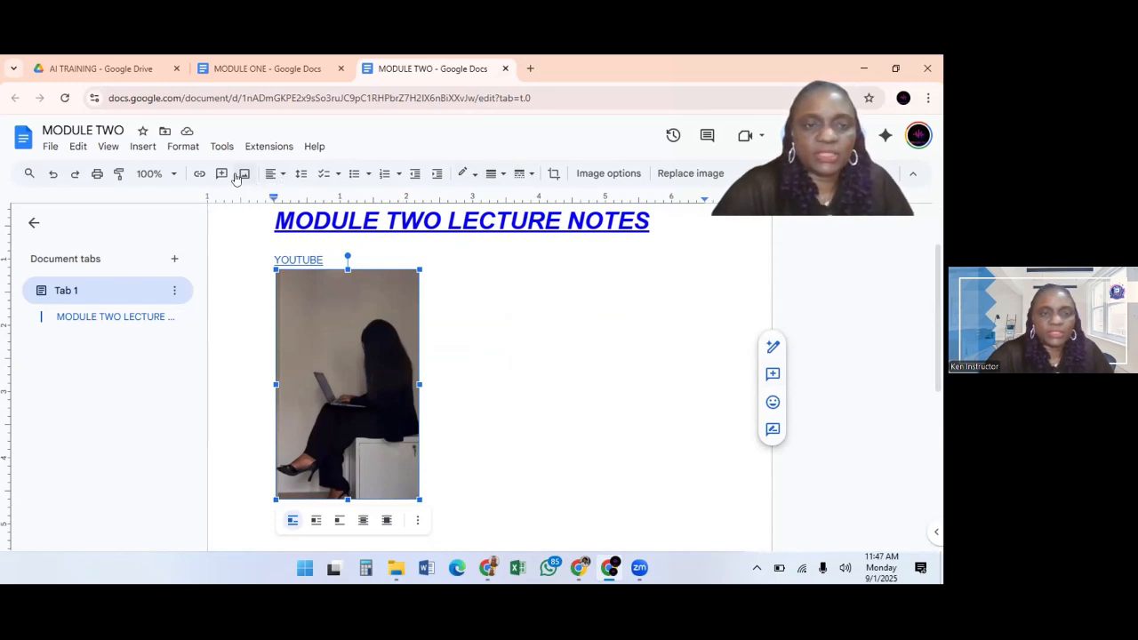
Try center alignment on the image, then align it to the right margin
left_click(283, 176)
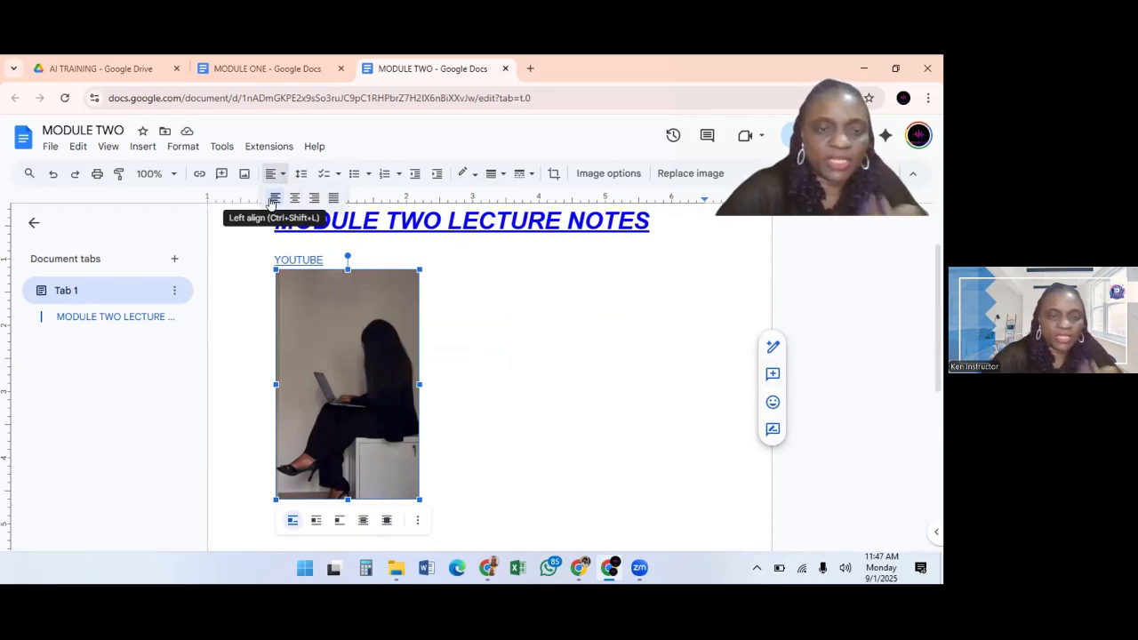
left_click(295, 199)
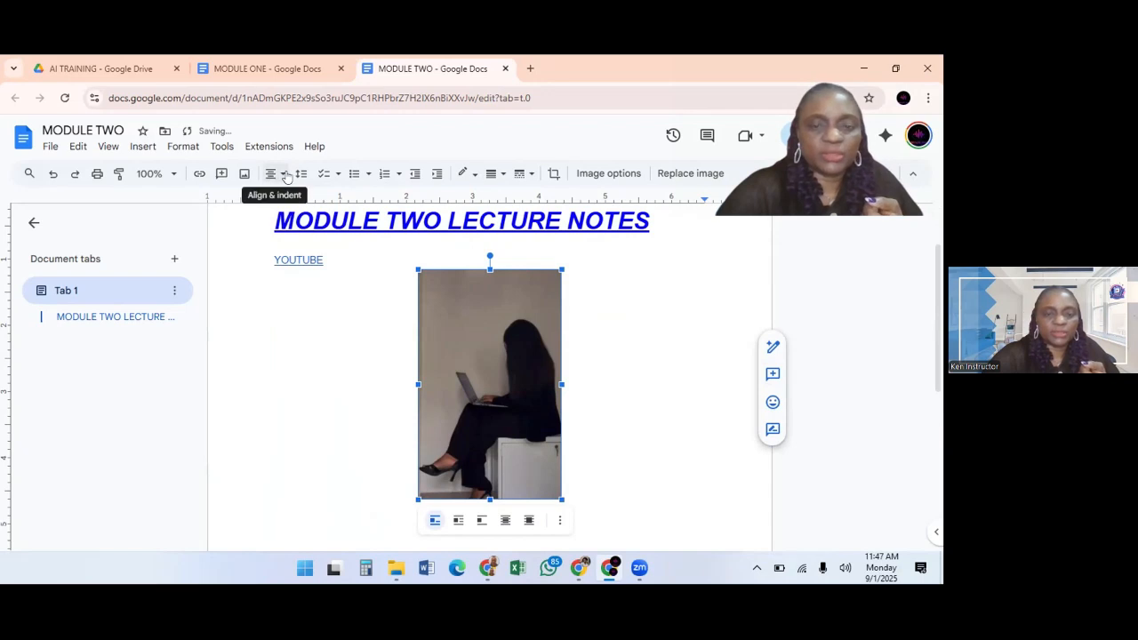
left_click(272, 175)
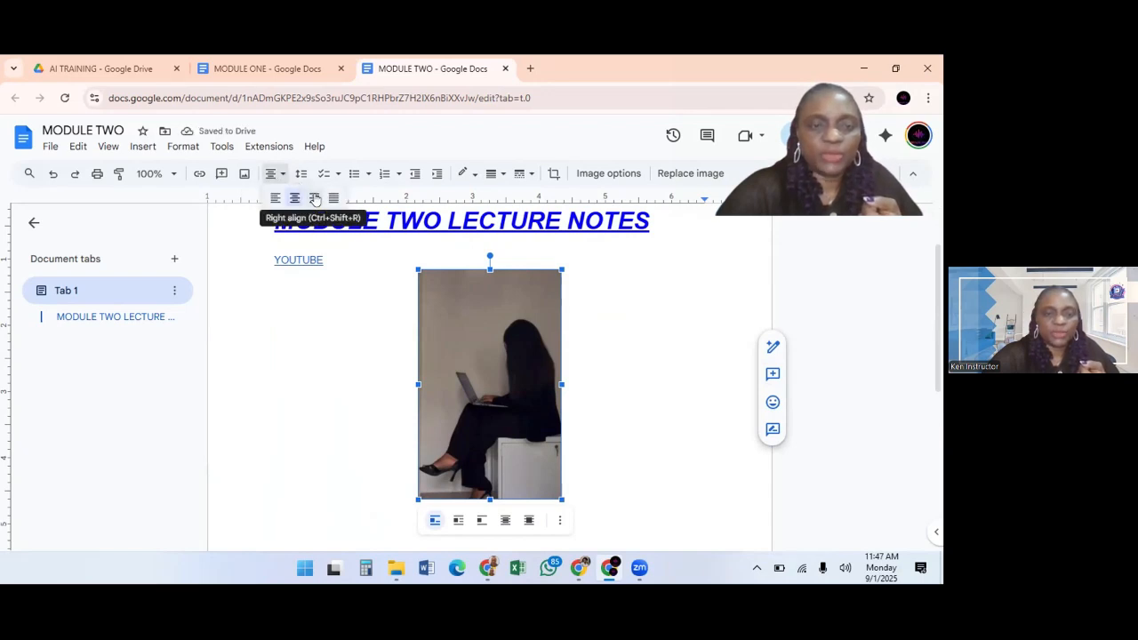
left_click(314, 197)
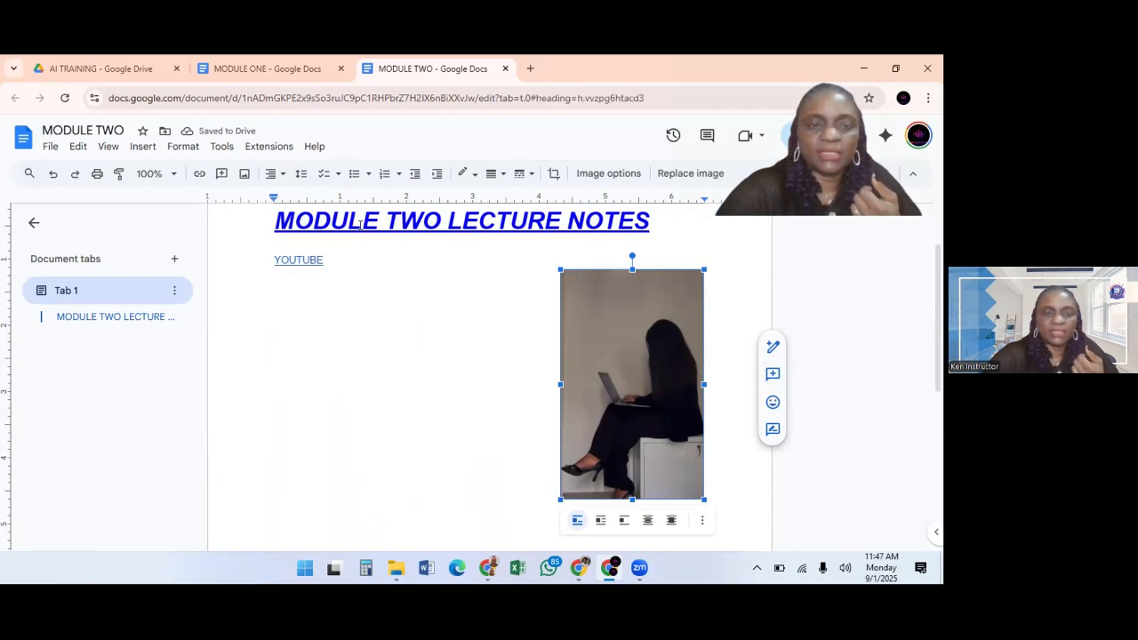
Try center alignment on the MODULE TWO LECTURE NOTES heading, then right-align it
left_click(360, 222)
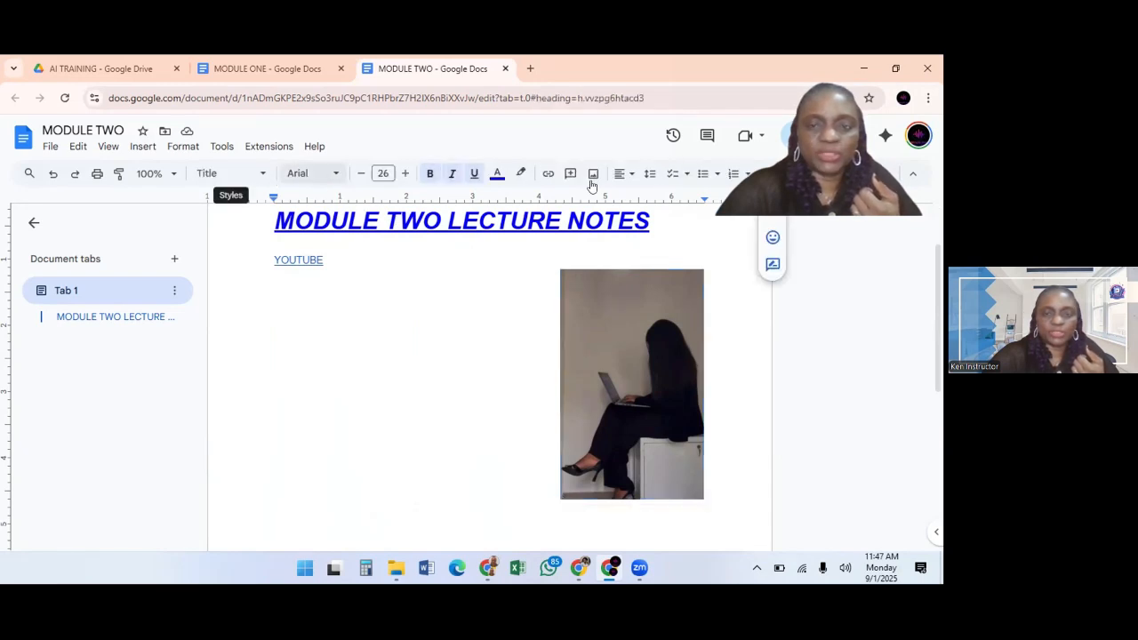
left_click(625, 174)
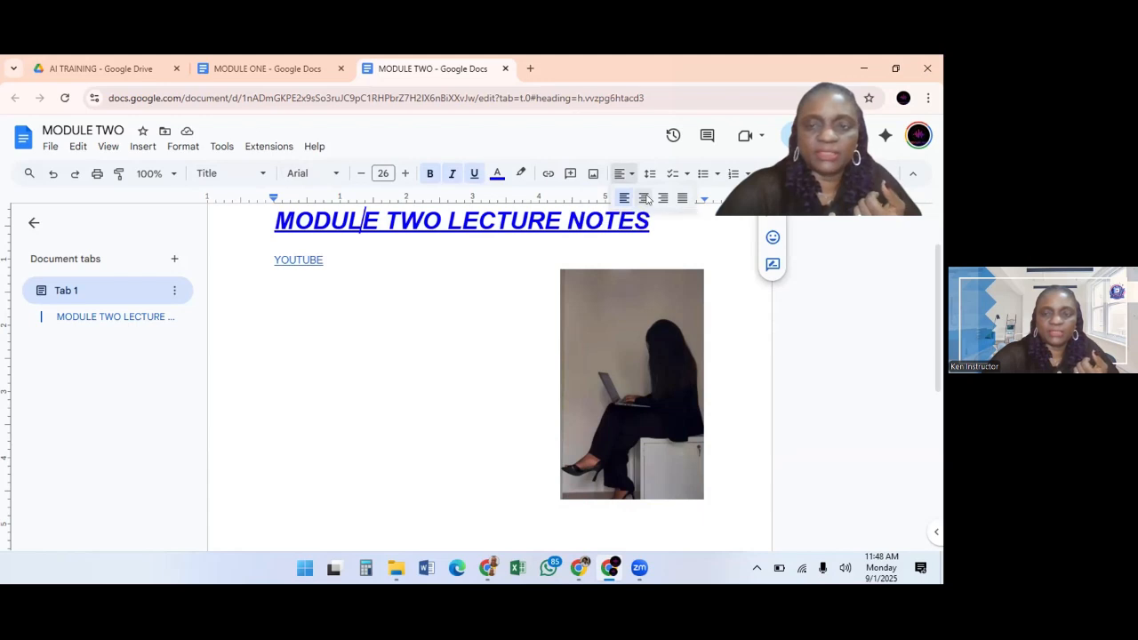
left_click(644, 198)
left_click(626, 176)
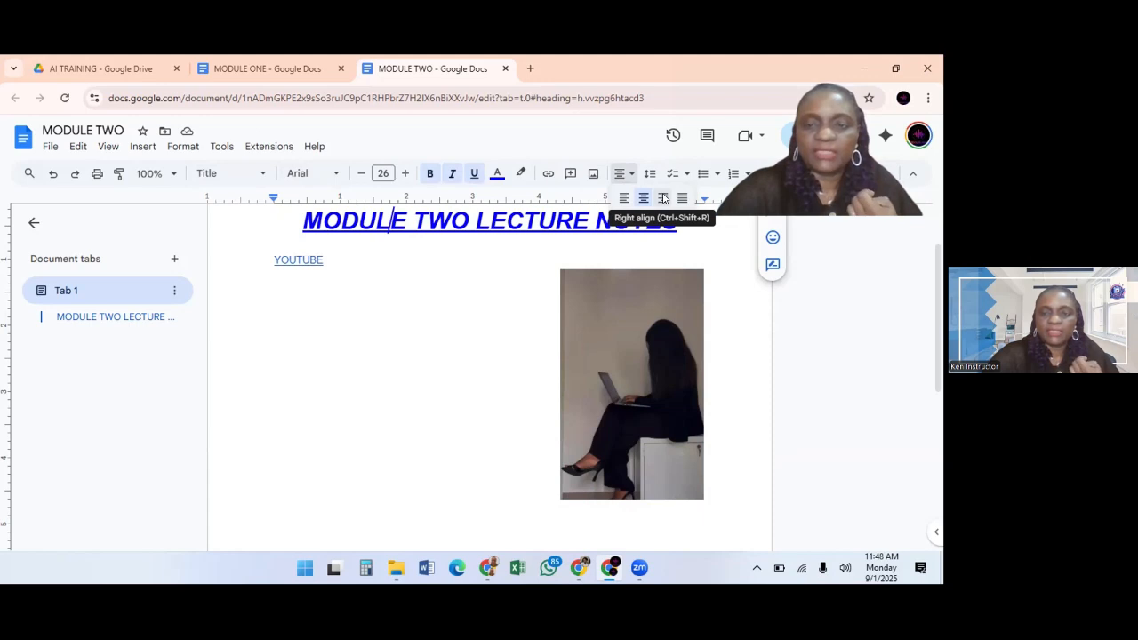
left_click(663, 197)
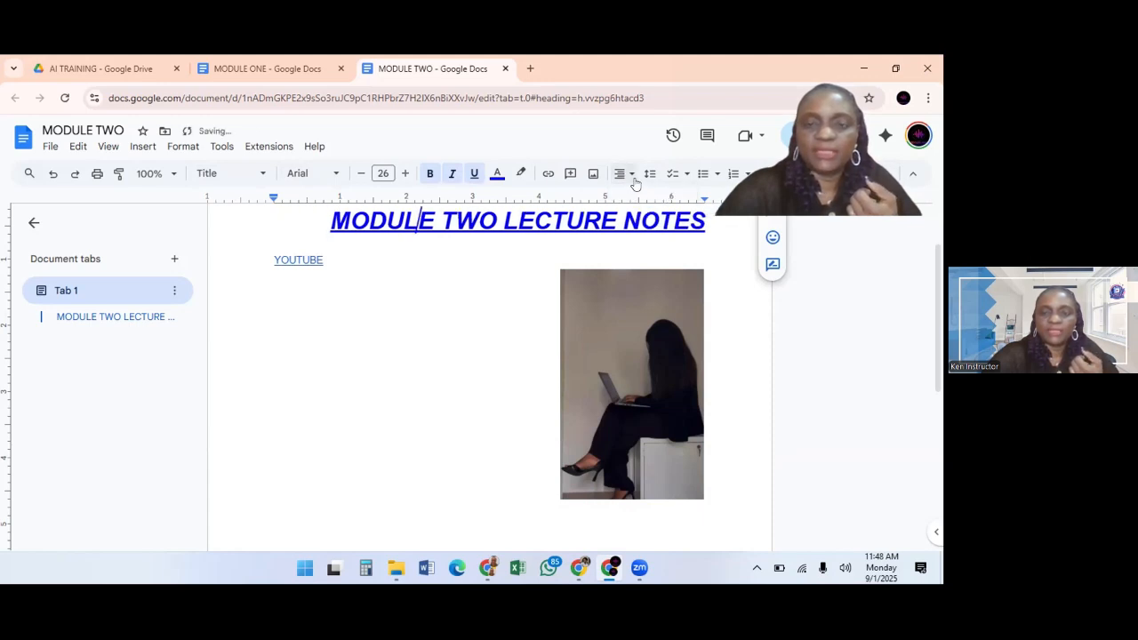
Center the empty line above the MODULE TWO LECTURE NOTES heading
left_click(629, 174)
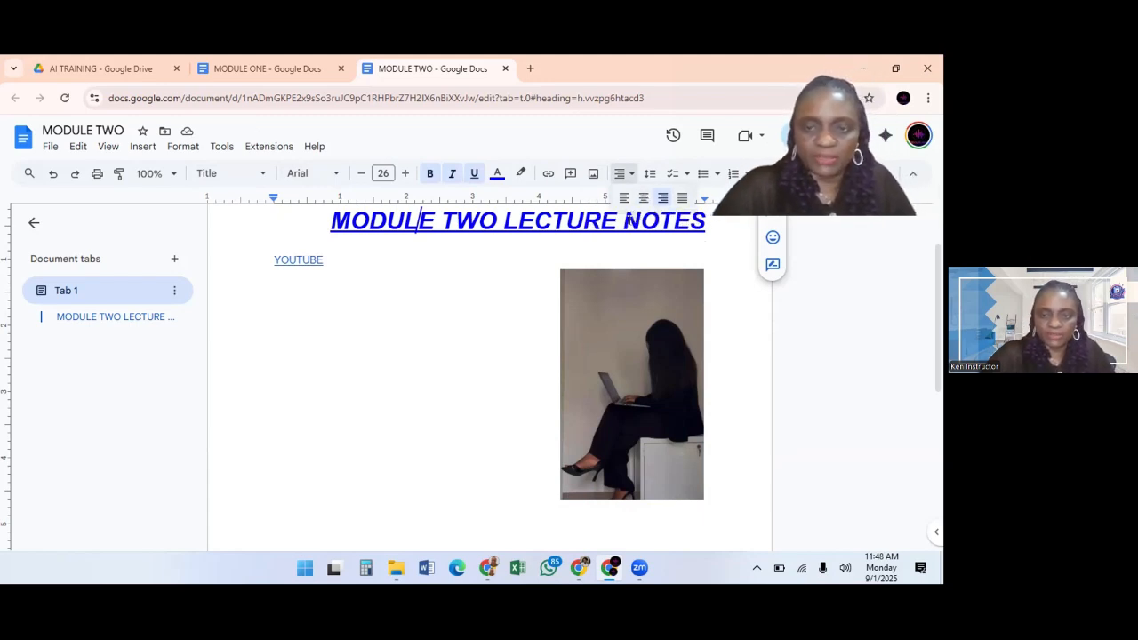
left_click_drag(624, 217, 644, 201)
left_click(645, 200)
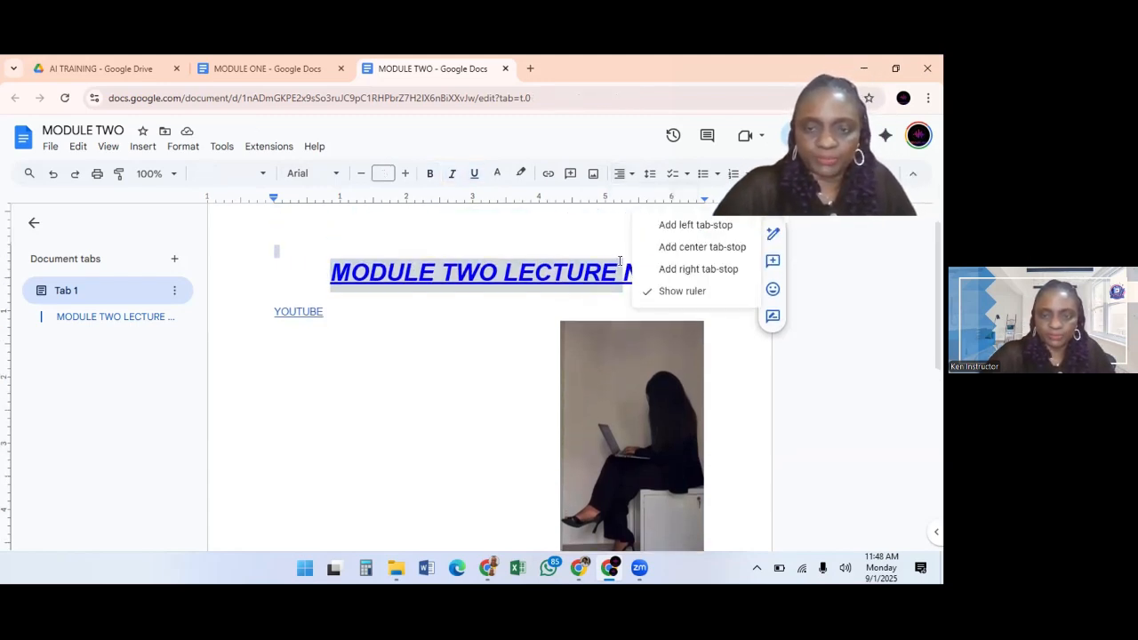
left_click(605, 267)
left_click(625, 174)
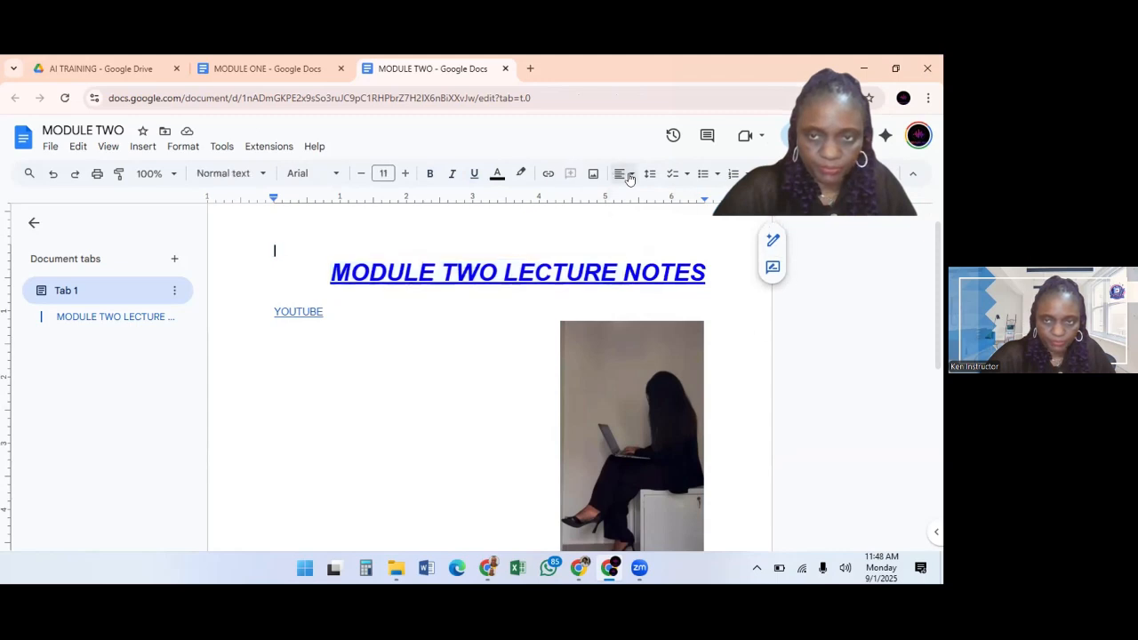
left_click(643, 199)
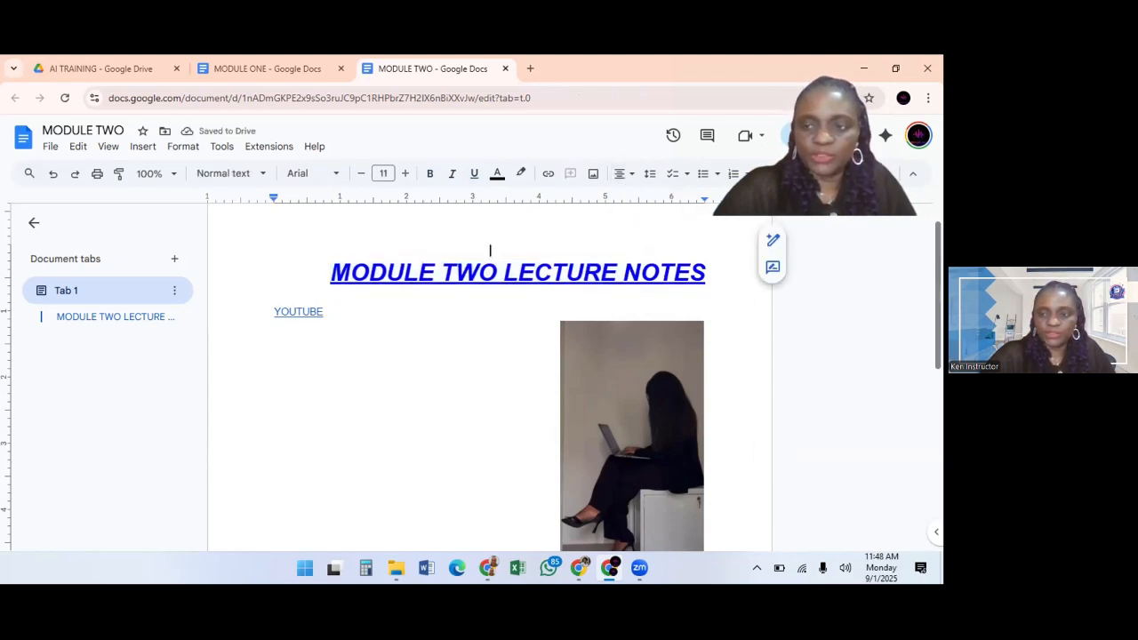
Write "THIS IS MY FIRST TRAINING WITH GOOGLE WORKSPACE AND I AM CREATING A GOOGLE DOC" on the line below the image
left_click_drag(938, 313, 937, 399)
left_click(540, 421)
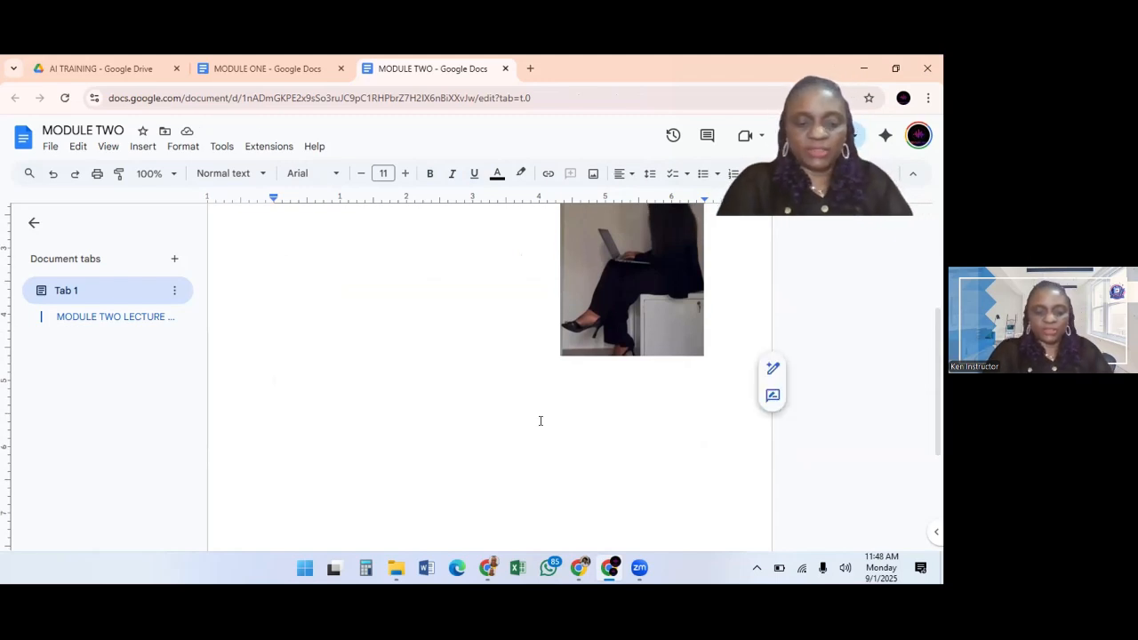
type("t")
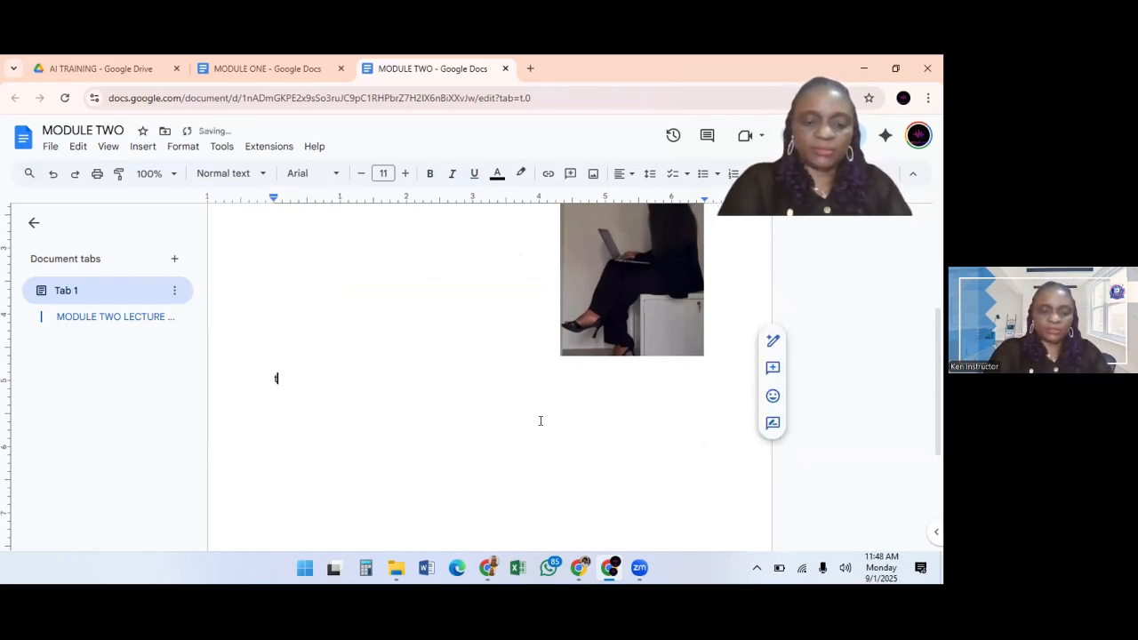
type("HIS")
key("BackSpace")
key("BackSpace")
key("BackSpace")
key("BackSpace")
key("BackSpace")
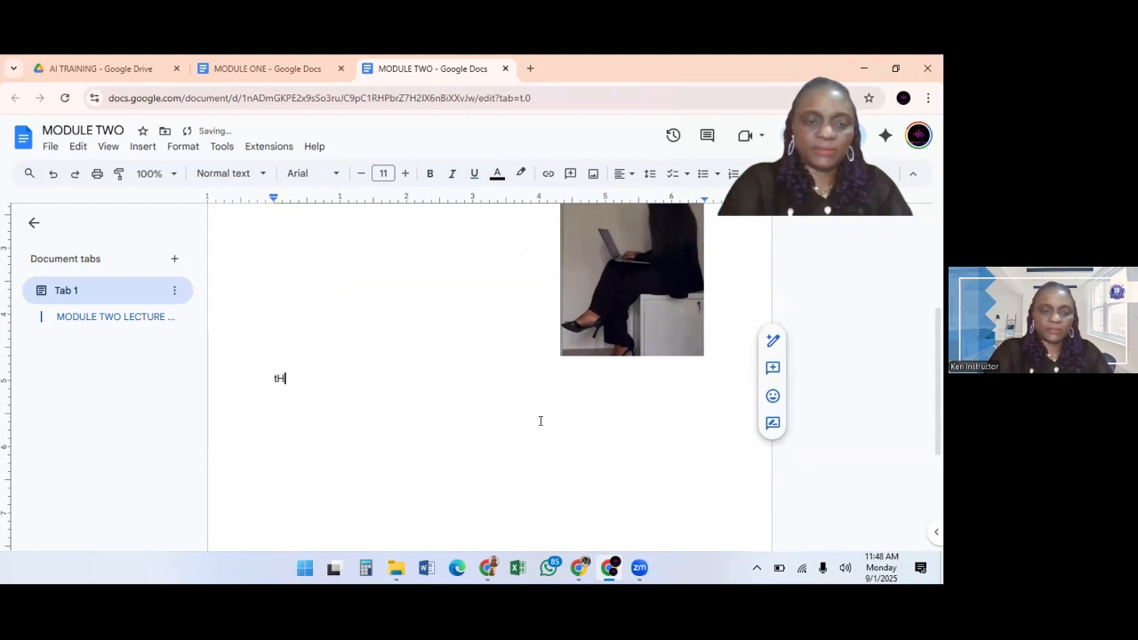
type("th")
key("BackSpace")
key("BackSpace")
key("BackSpace")
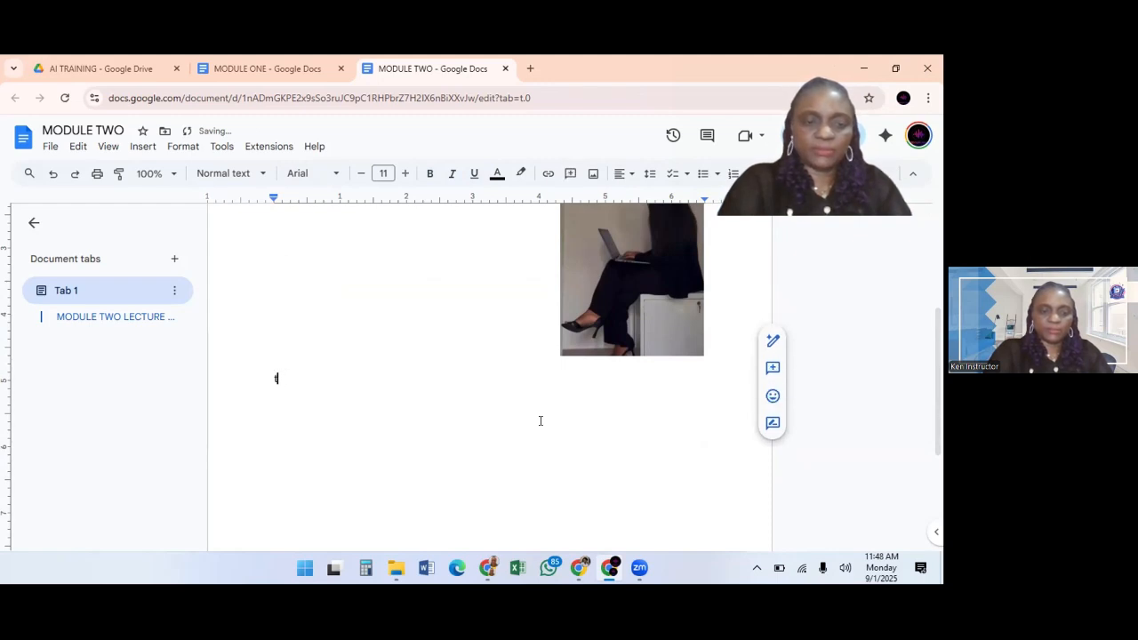
key("BackSpace")
type("THIS IS ")
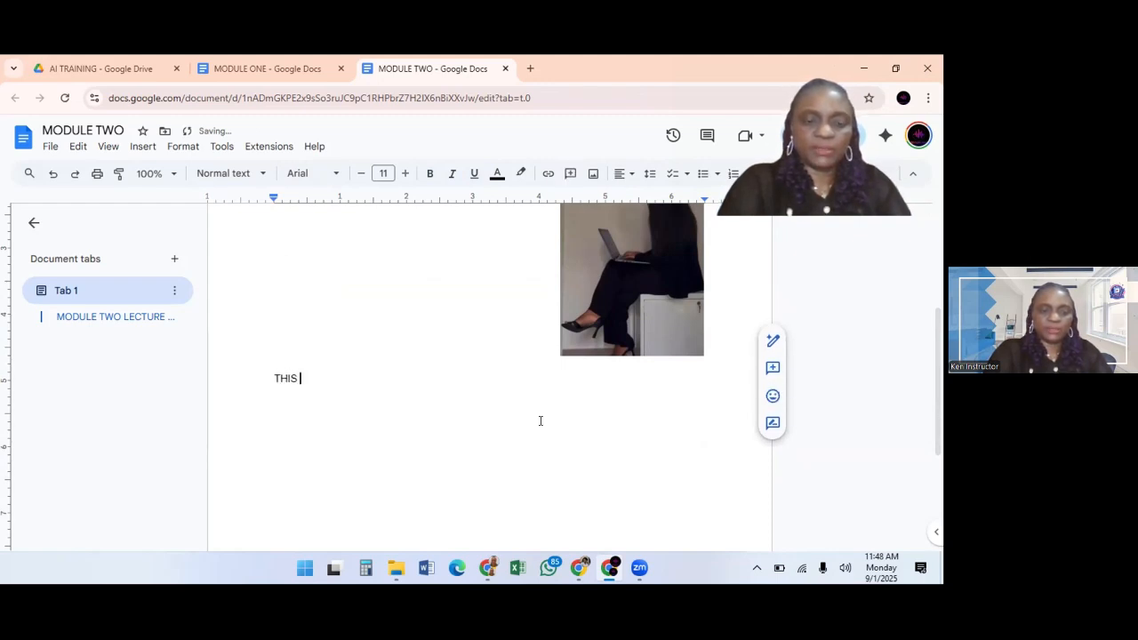
type("MHY")
key("BackSpace")
key("BackSpace")
key("BackSpace")
type("Y FIRT")
key("BackSpace")
type("ST TRAIIN")
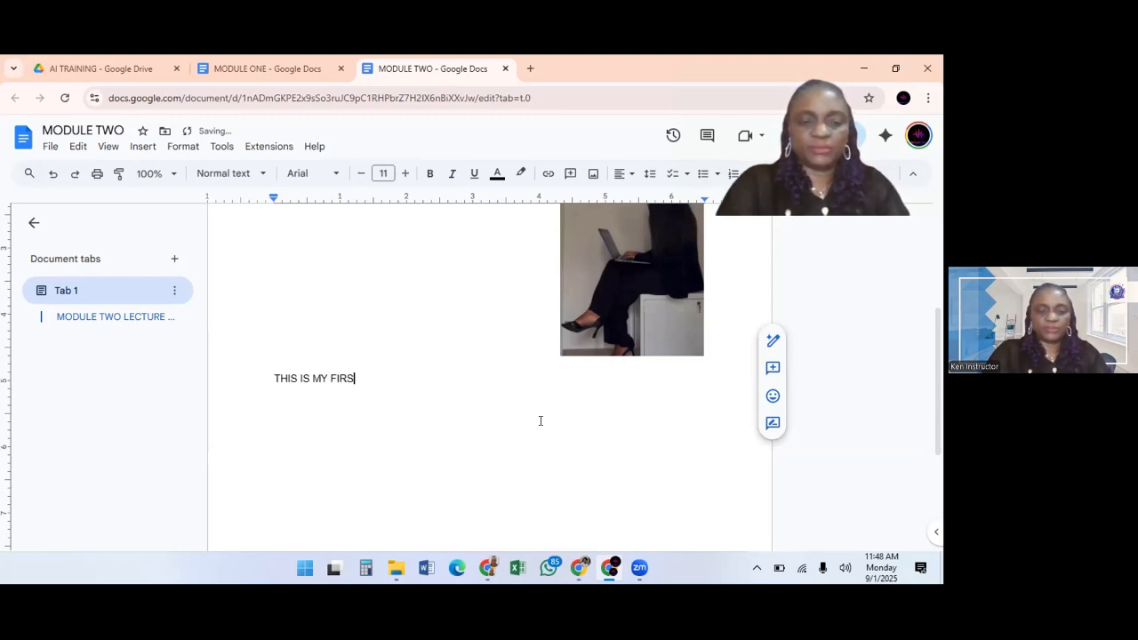
type("G")
key("BackSpace")
key("BackSpace")
key("BackSpace")
type("NING WI")
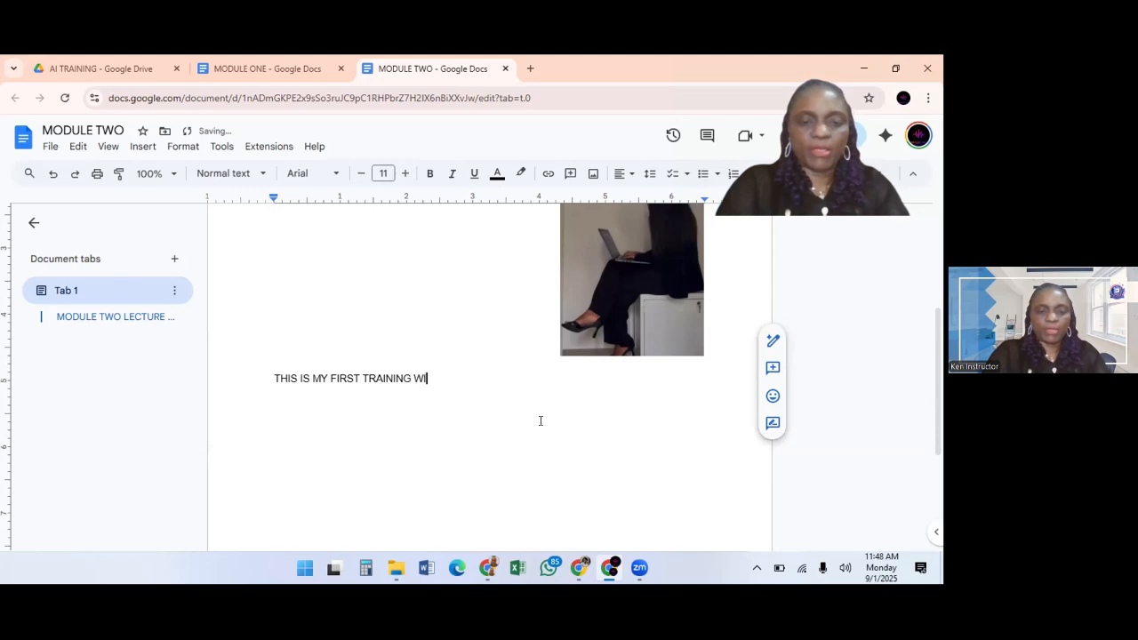
type("TH GOOGLE WO")
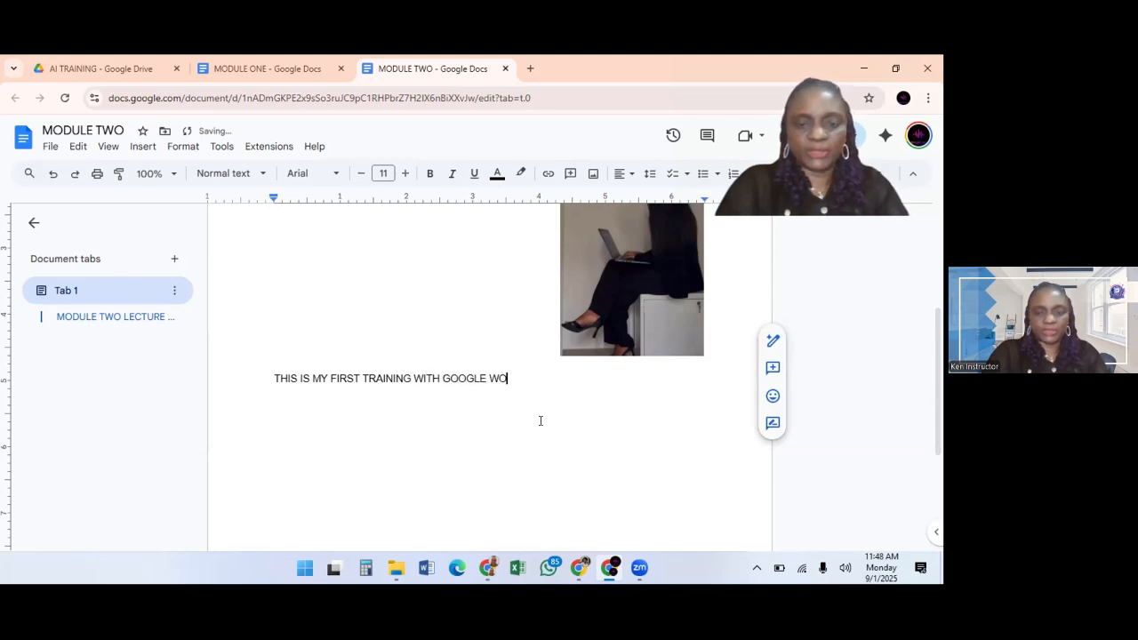
type("RKSPAC")
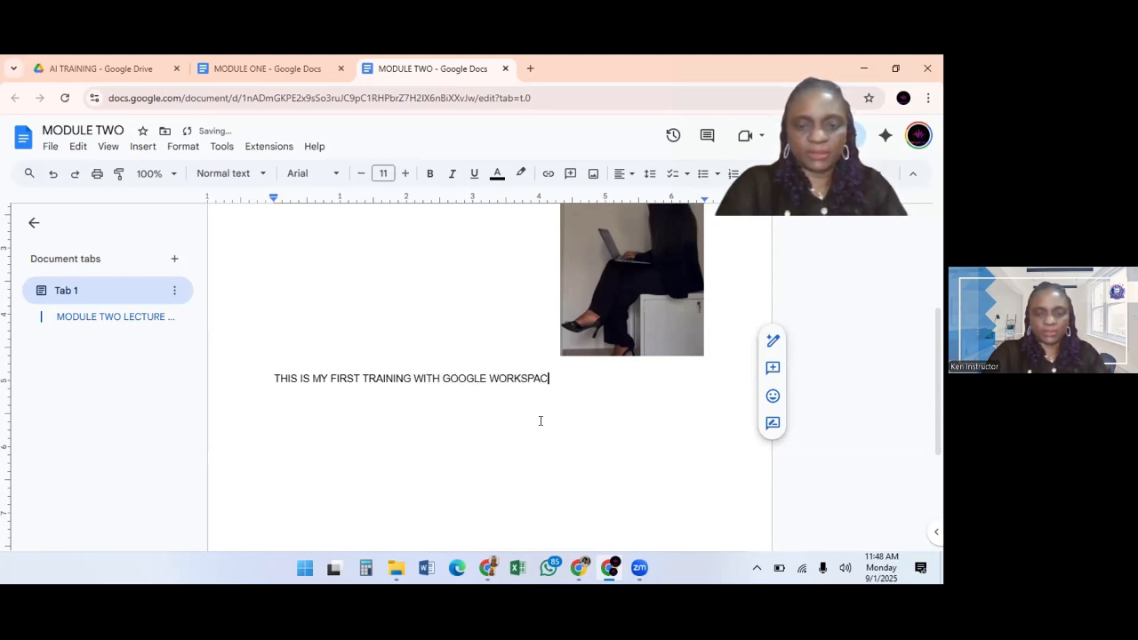
type("E AND I A")
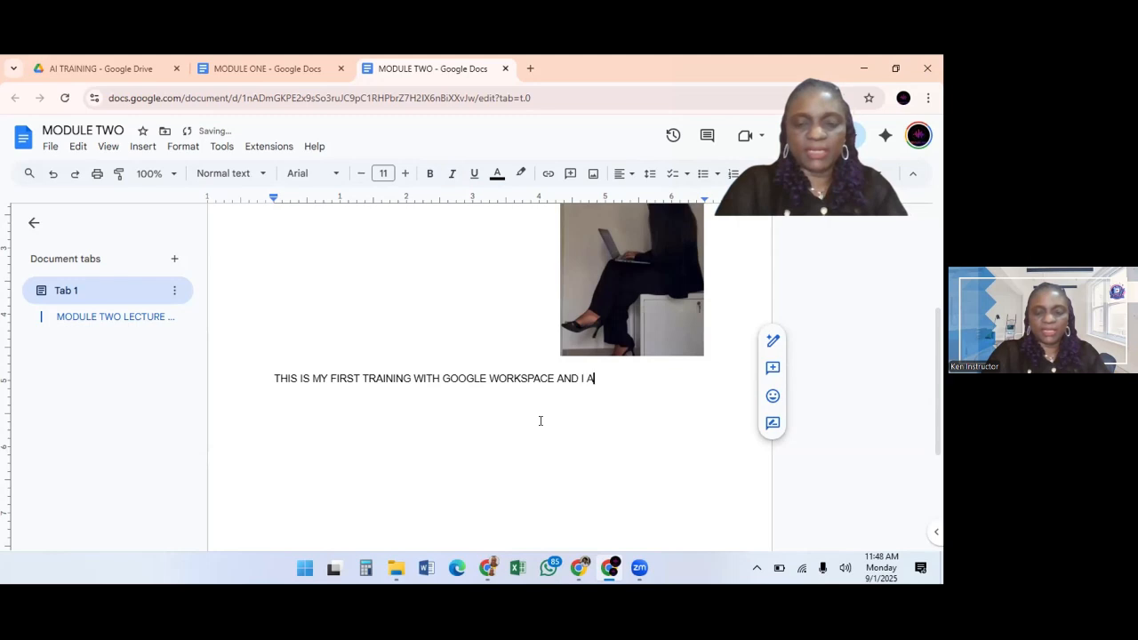
type("M CREATING A ")
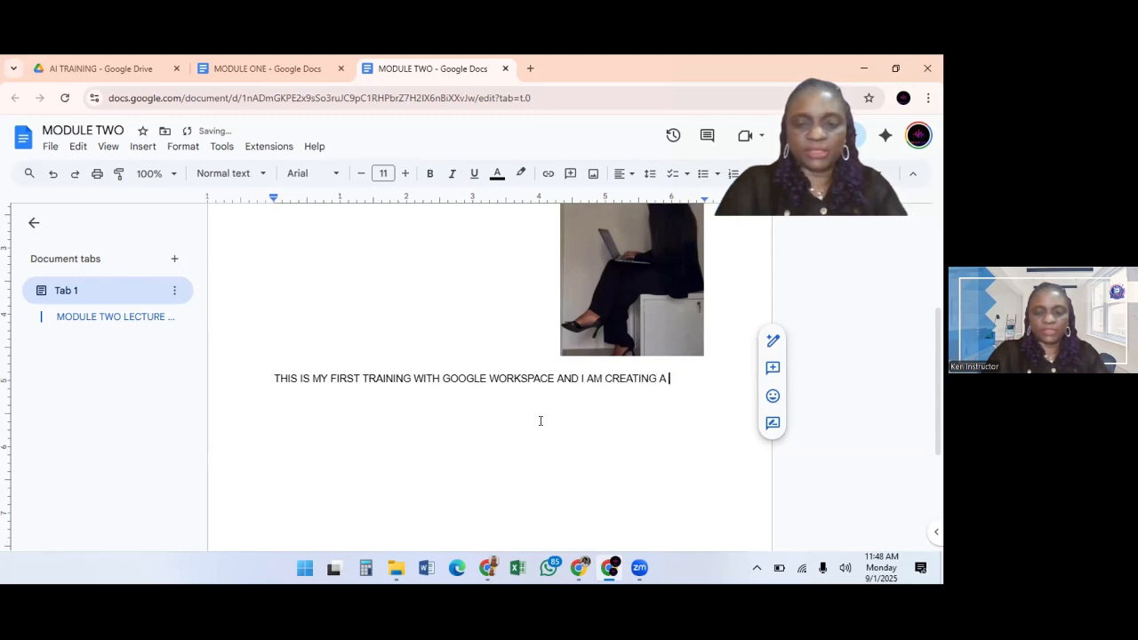
type("GOOGLE DOC")
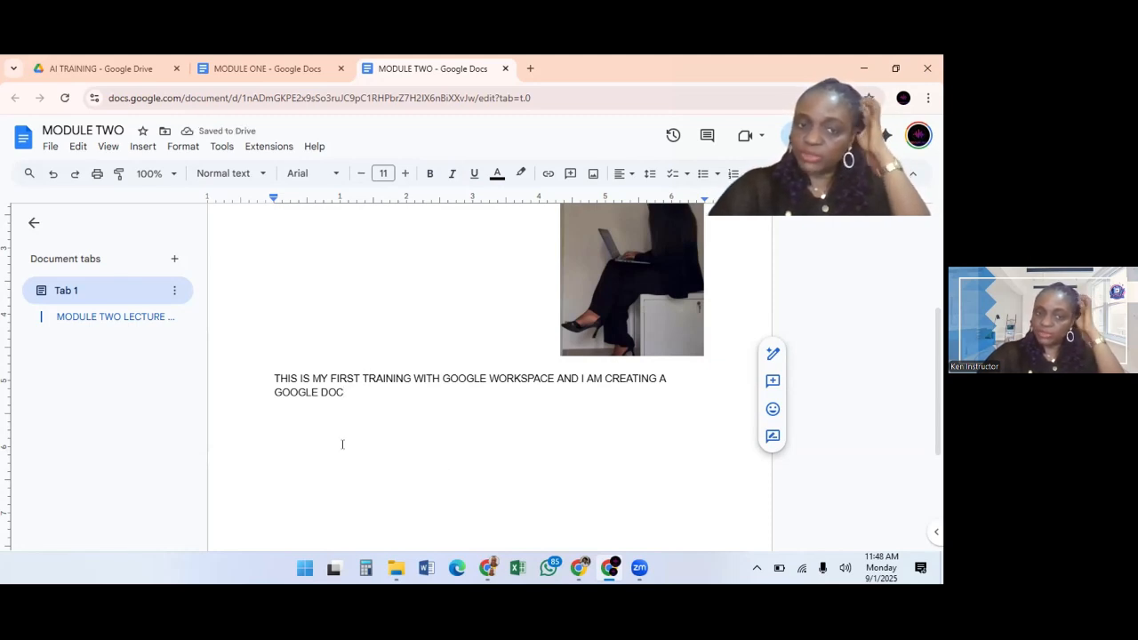
Make the sentence below the image bold and set its font size to 12
left_click_drag(343, 390, 267, 372)
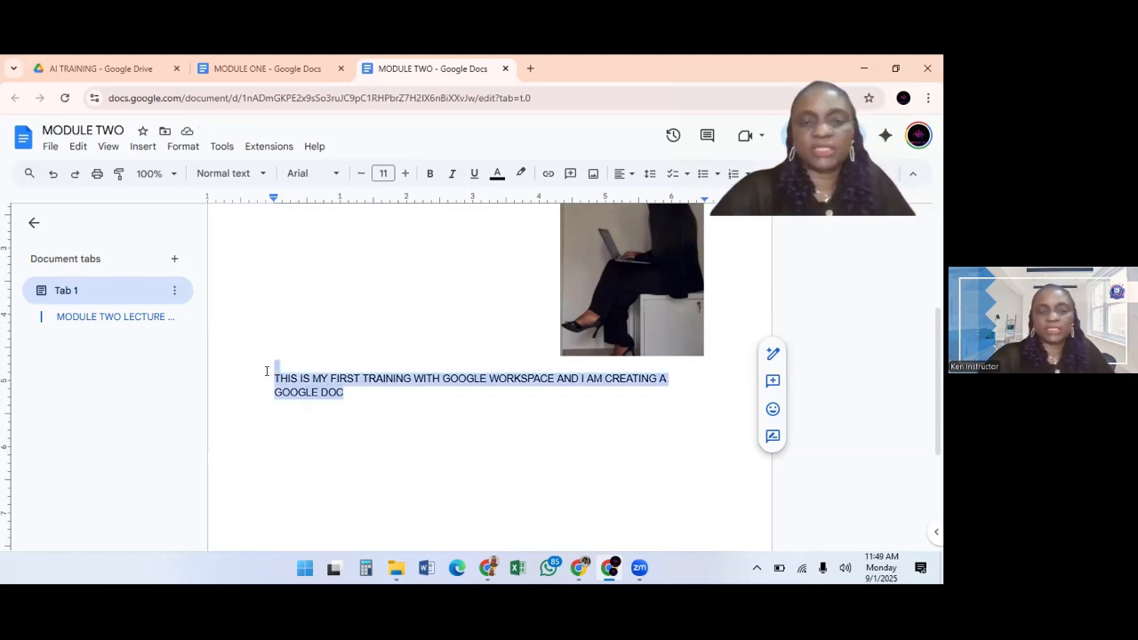
left_click(429, 174)
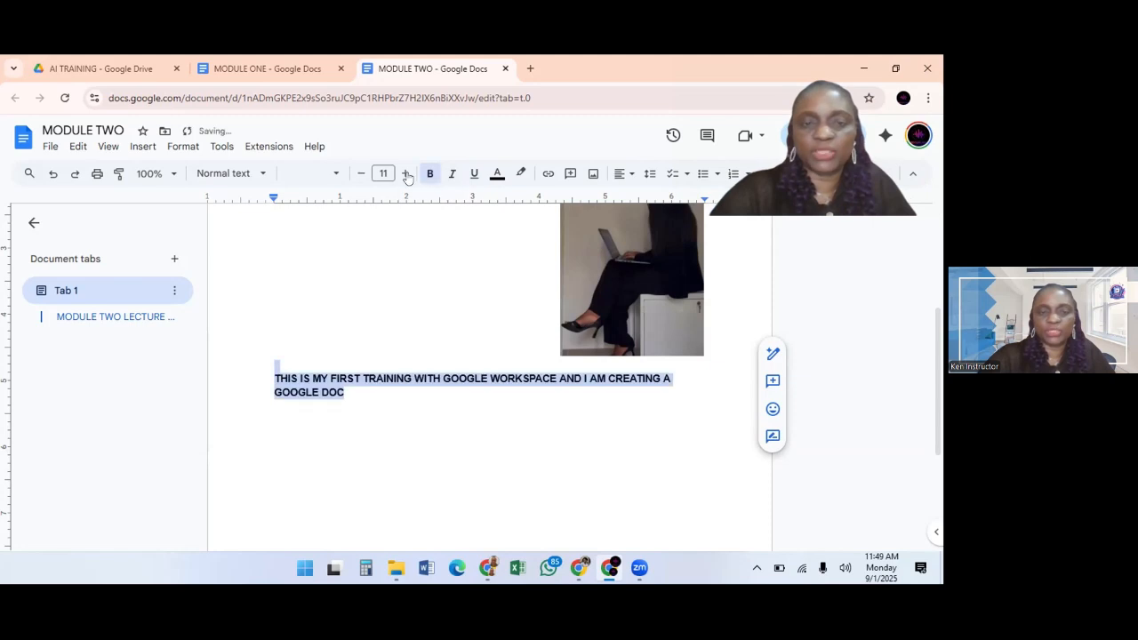
left_click(407, 173)
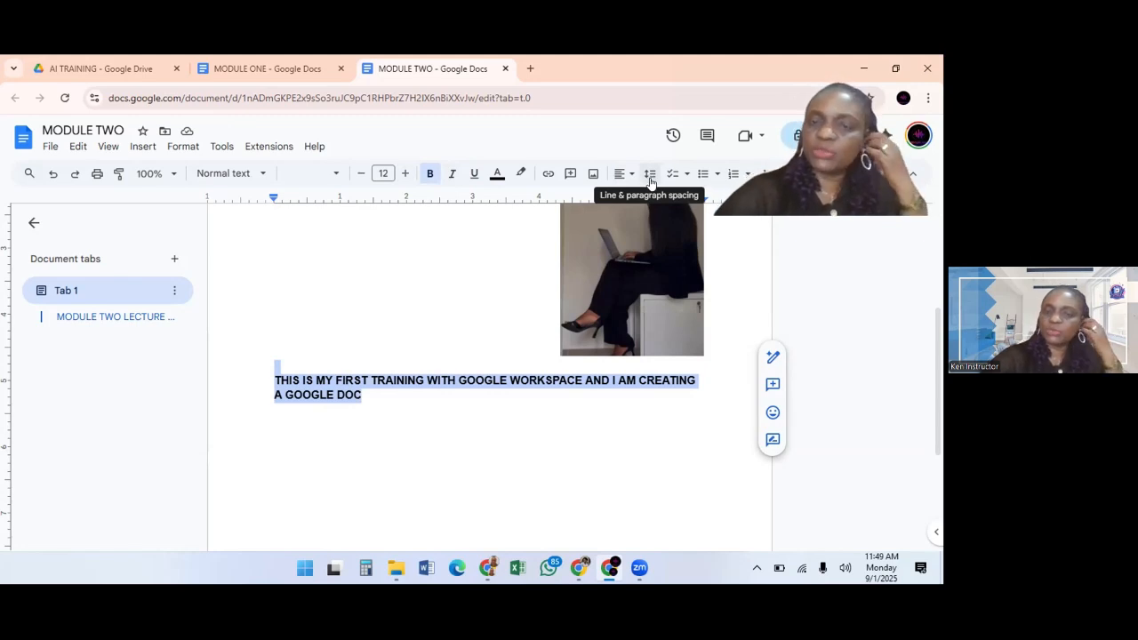
Set the line spacing of the selected sentence to Double and review the spacing options
left_click(650, 178)
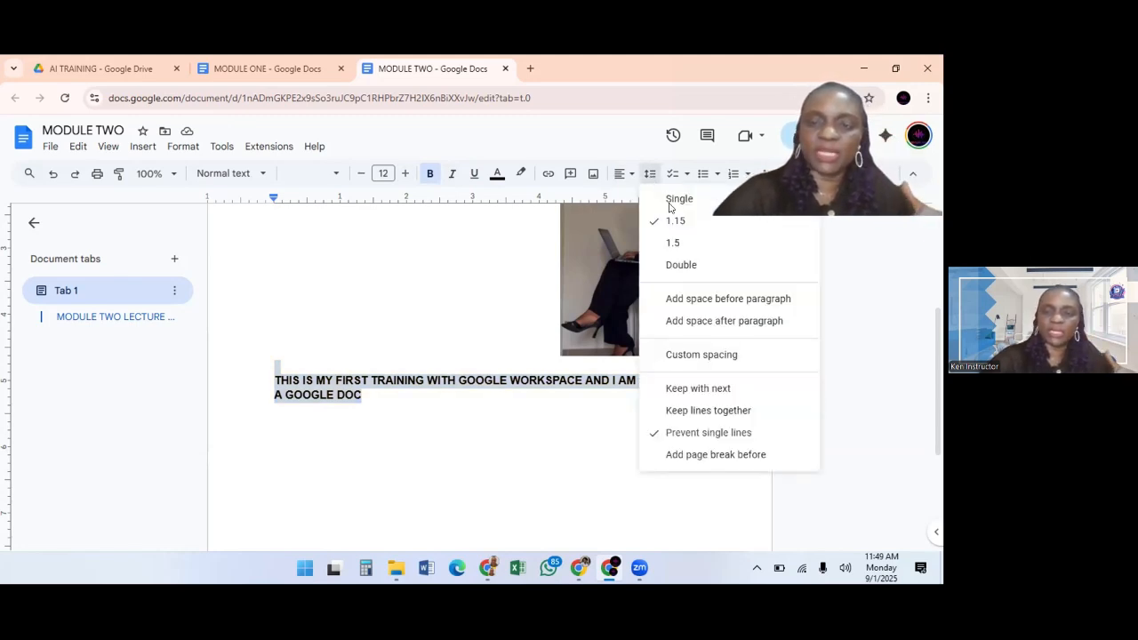
left_click(679, 265)
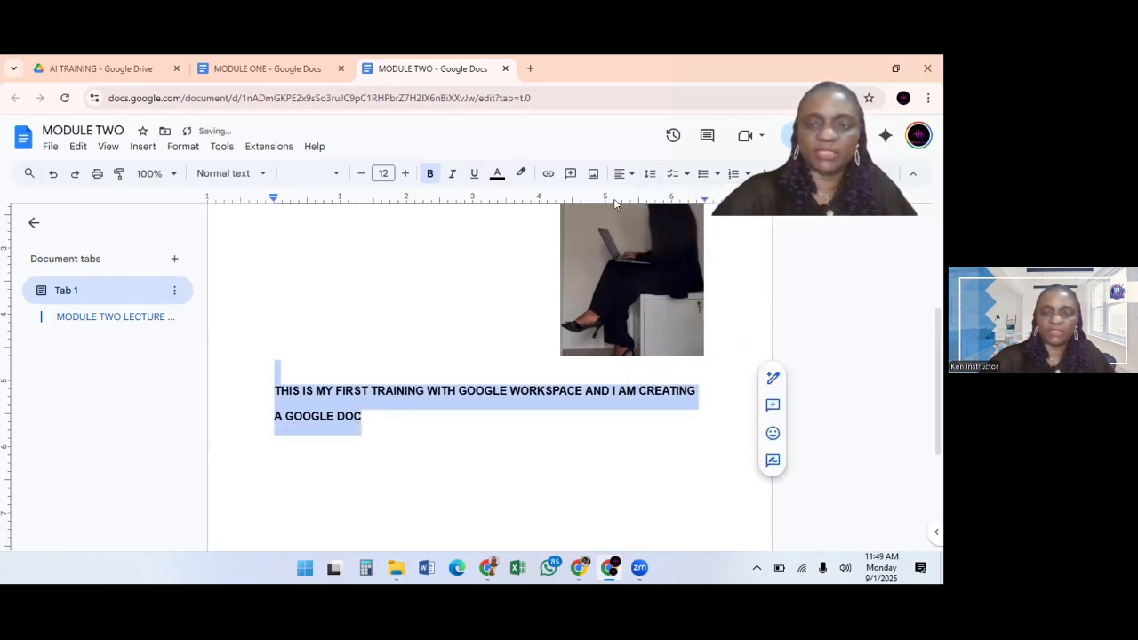
left_click(650, 174)
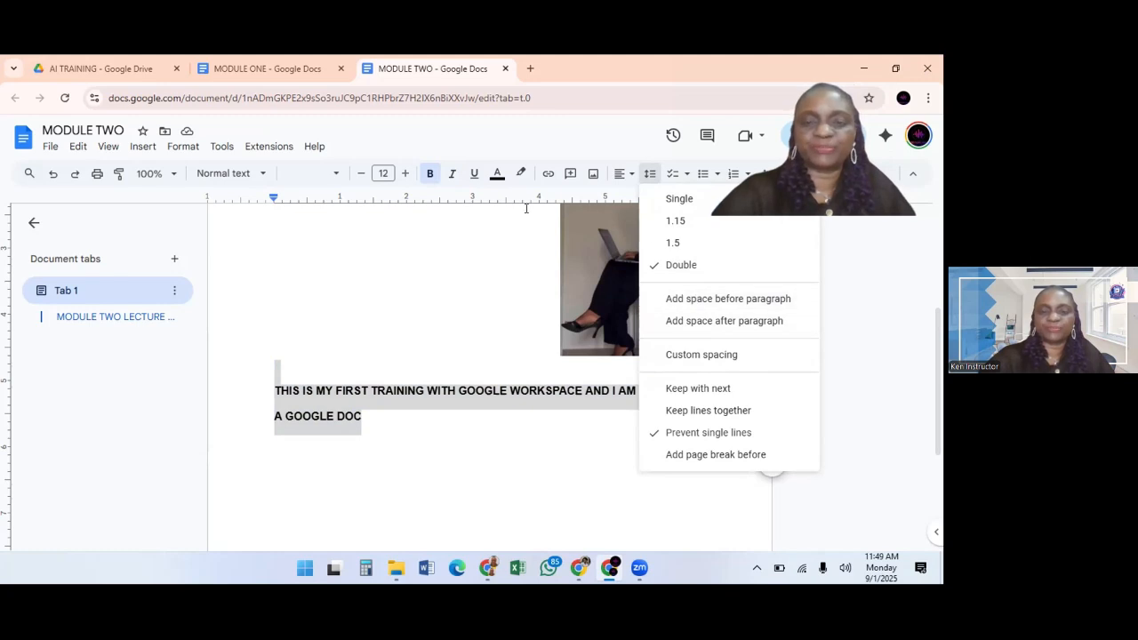
left_click(649, 173)
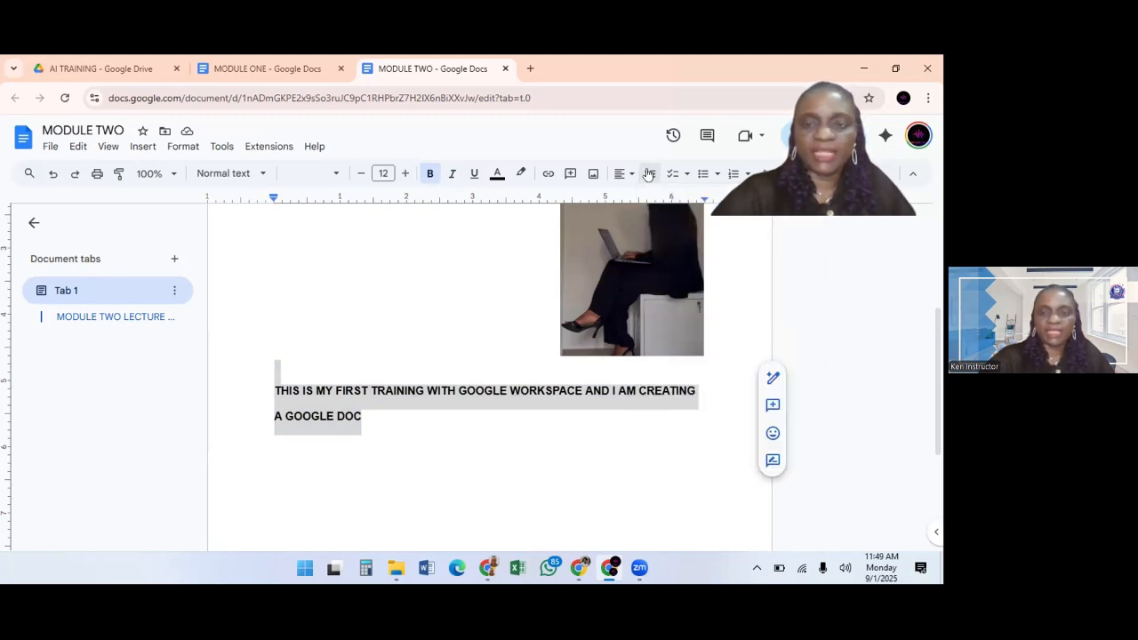
End the sentence with a period after "GOOGLE DOC" and add two new lines below it
left_click(404, 426)
type(".")
key("Return")
key("Return")
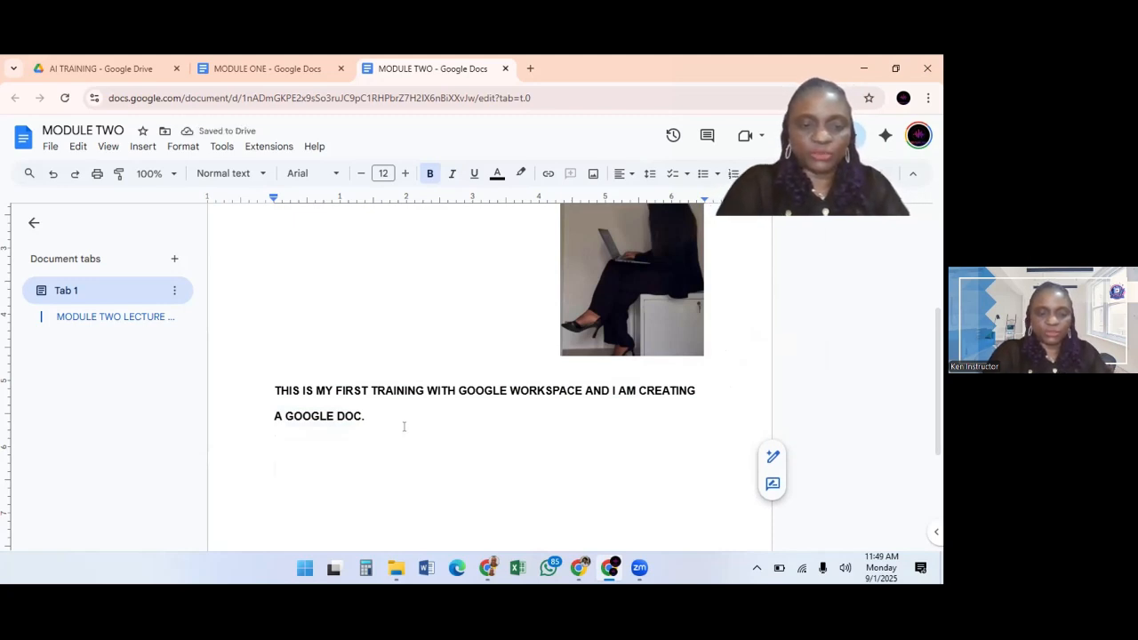
Remove the blank lines, continue the paragraph with "THESE ARE SOME OF THE THINGS I AM LEARNING:" and place the cursor on the line below
key("BackSpace")
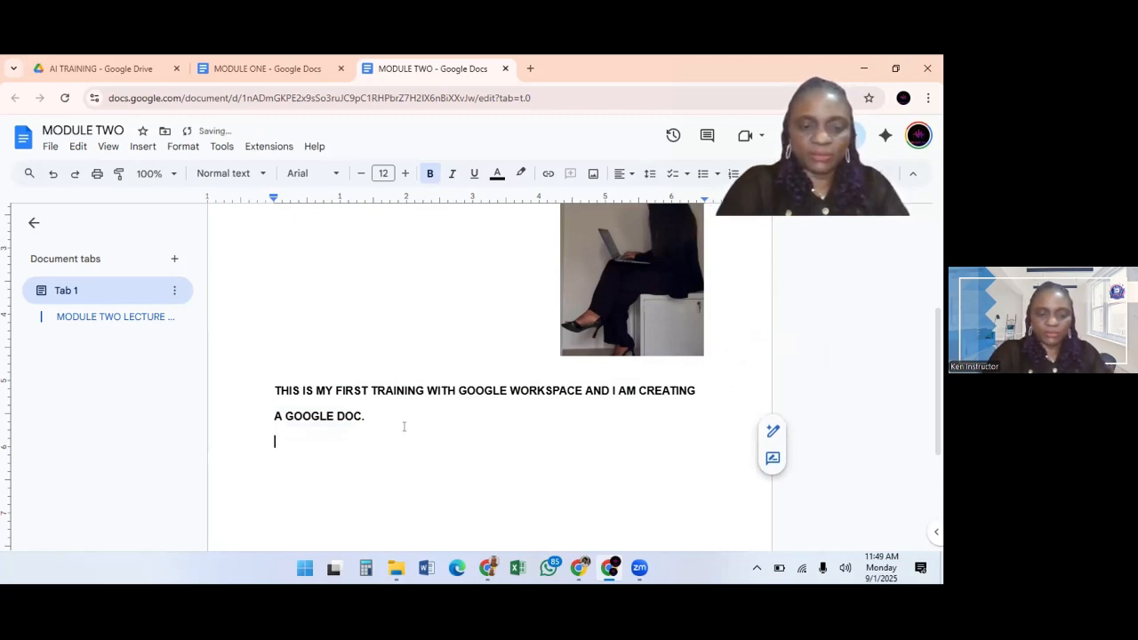
key("BackSpace")
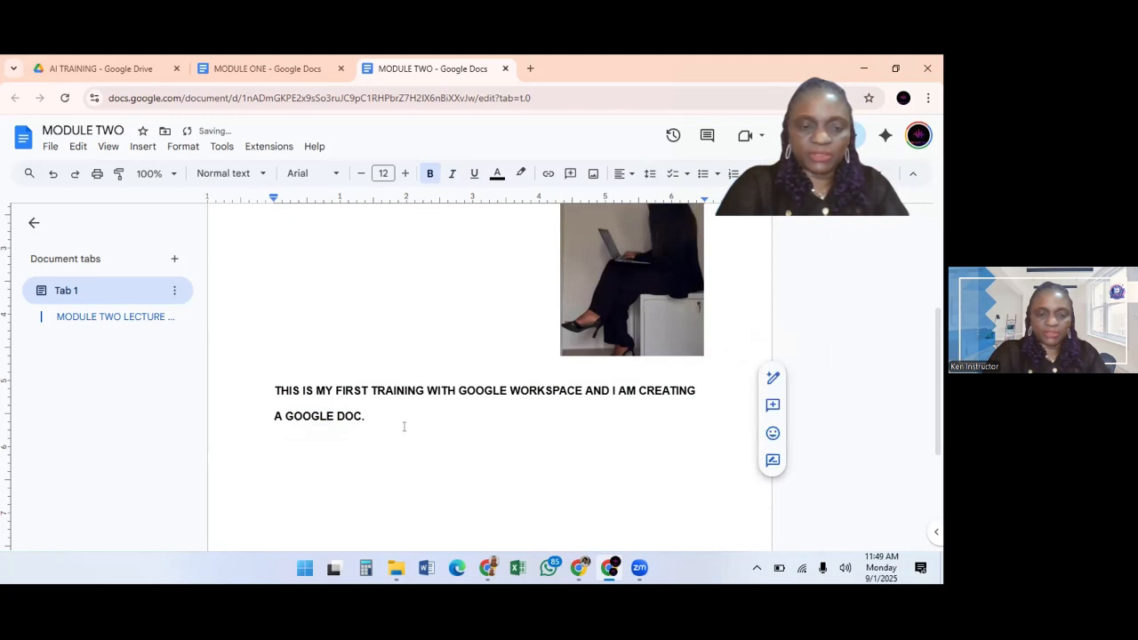
type("tHERE")
key("BackSpace")
key("BackSpace")
key("BackSpace")
key("BackSpace")
key("BackSpace")
type("T")
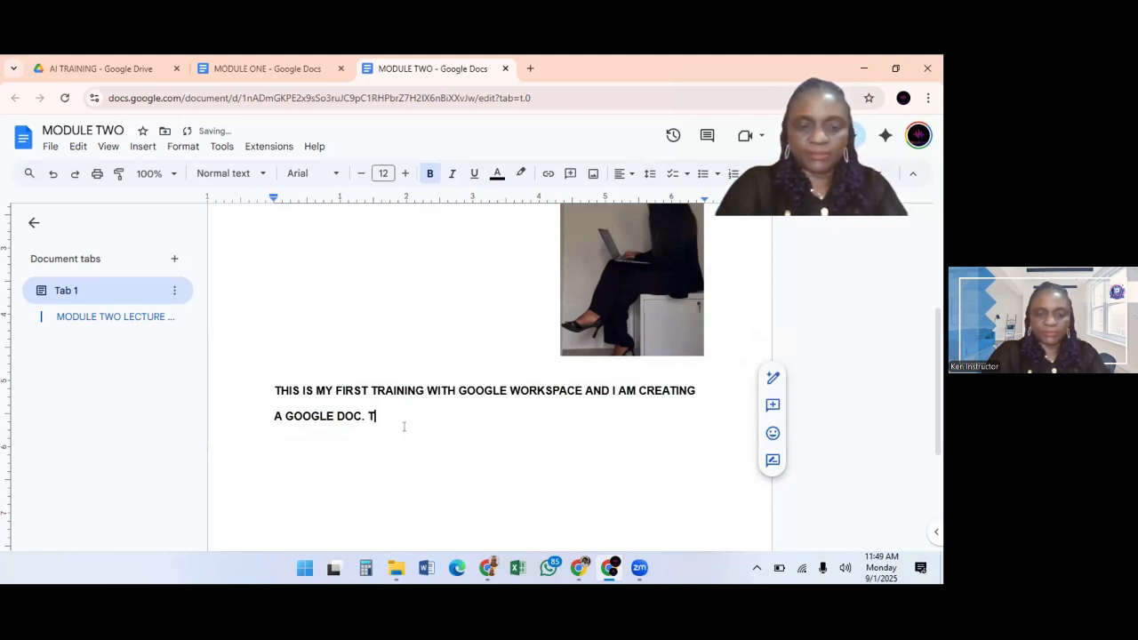
type("HESE ARE SO")
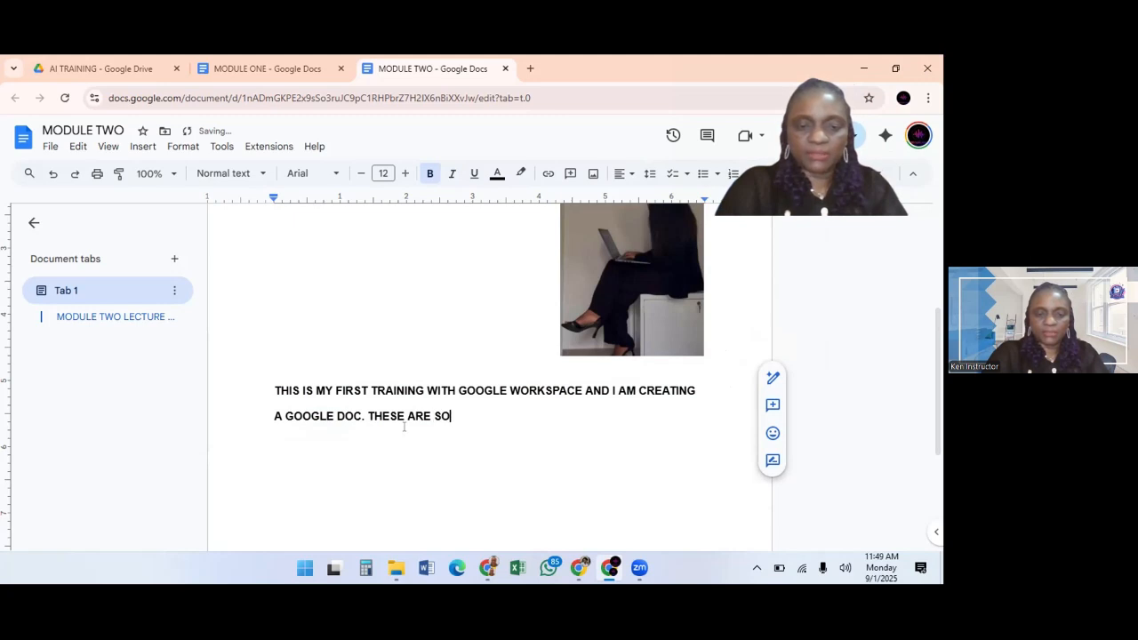
type("ME OF THE THING")
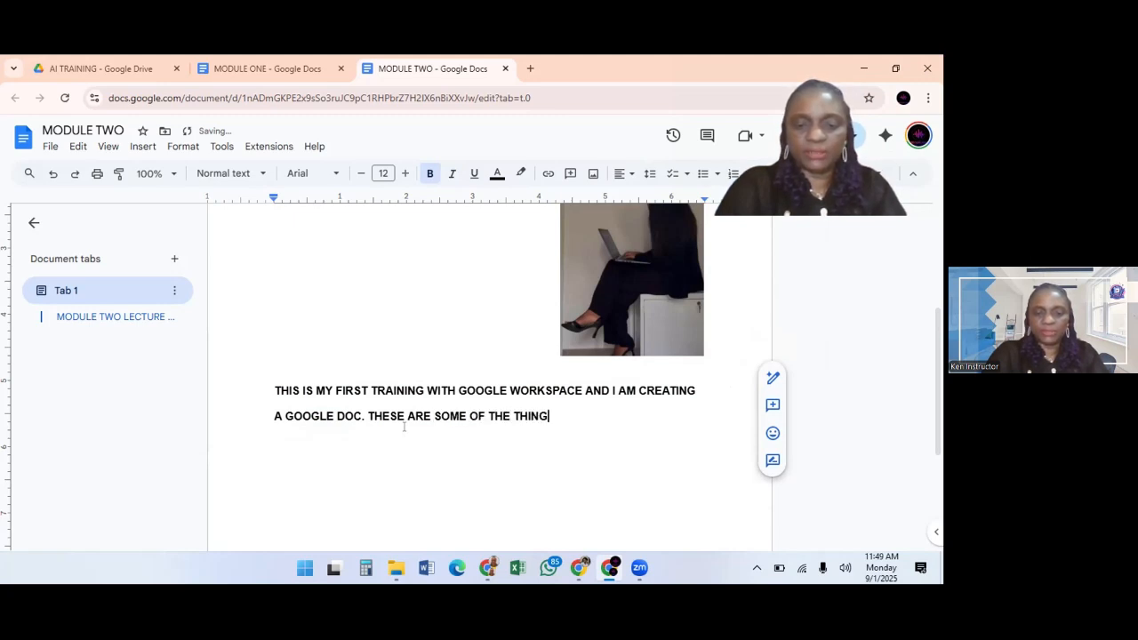
type("S I ")
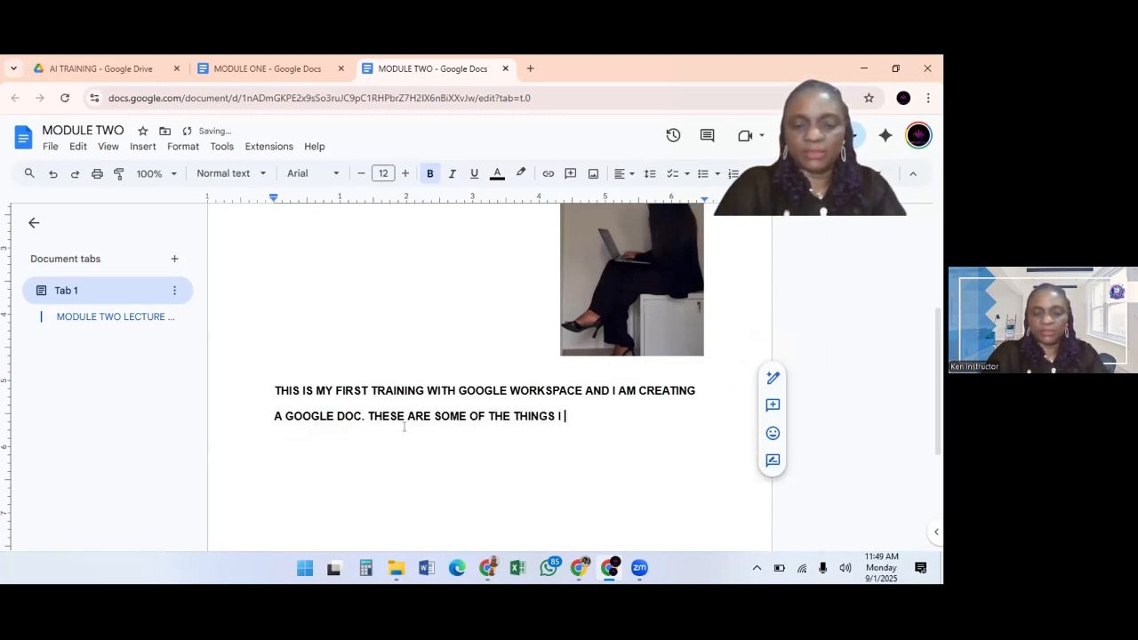
type("AM LEARNING:")
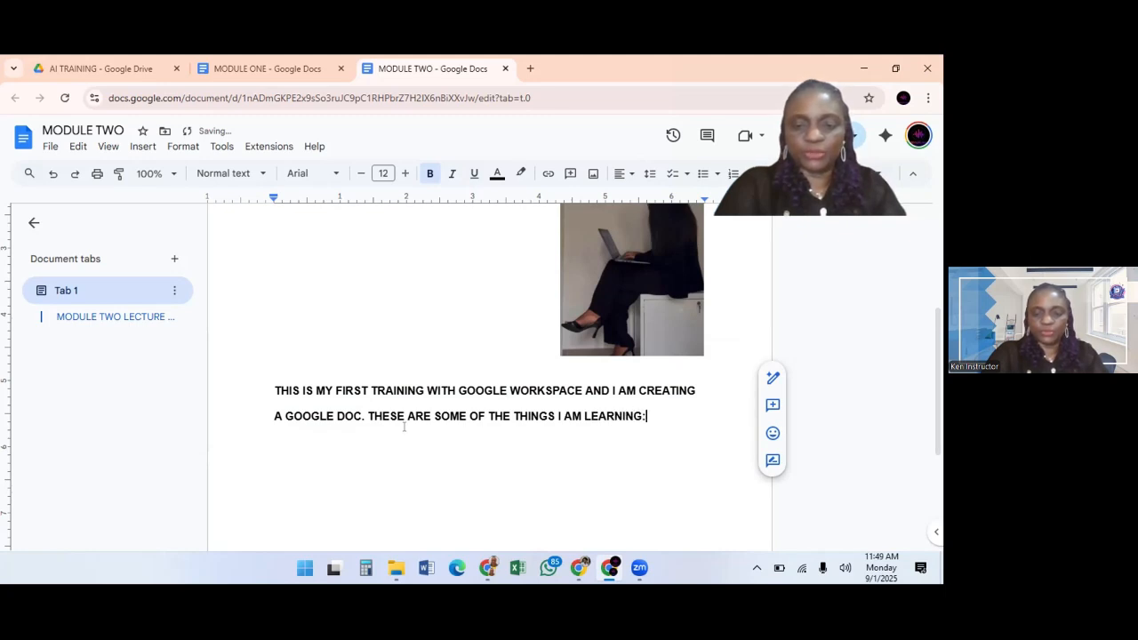
key("Return")
key("Return")
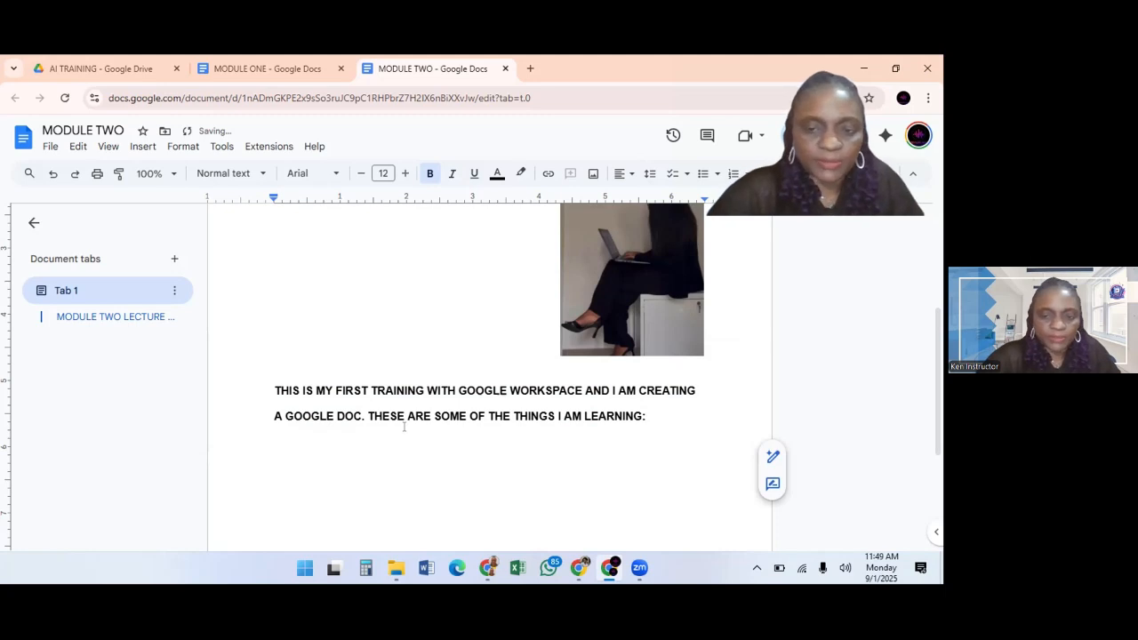
left_click(278, 449)
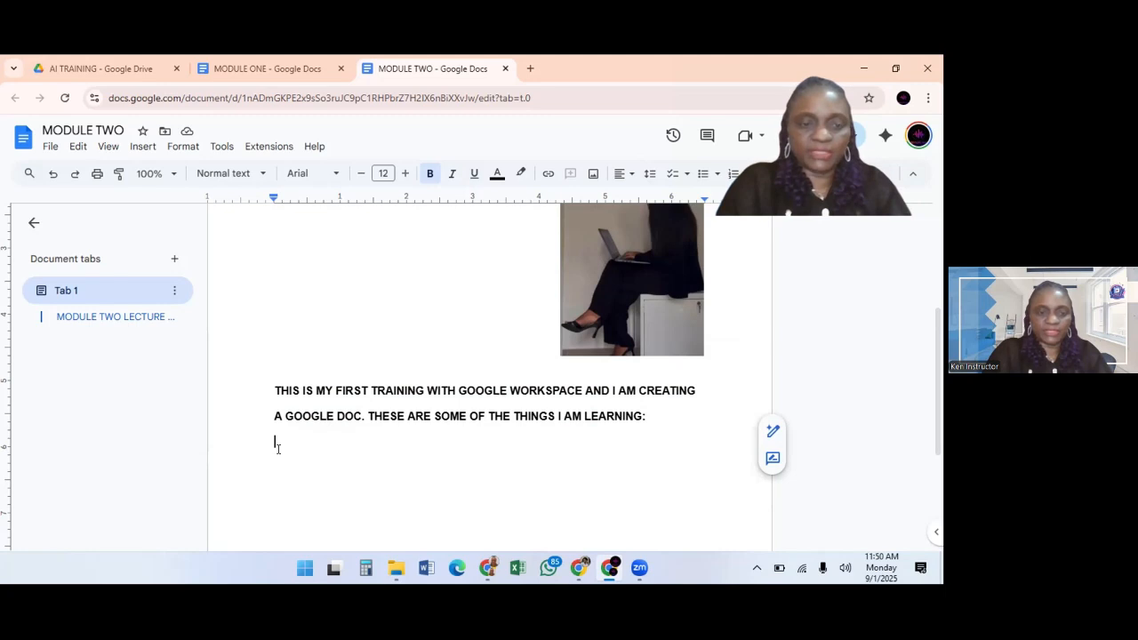
type("FORMATTING")
key("BackSpace")
key("BackSpace")
key("BackSpace")
key("BackSpace")
key("BackSpace")
key("BackSpace")
key("BackSpace")
key("BackSpace")
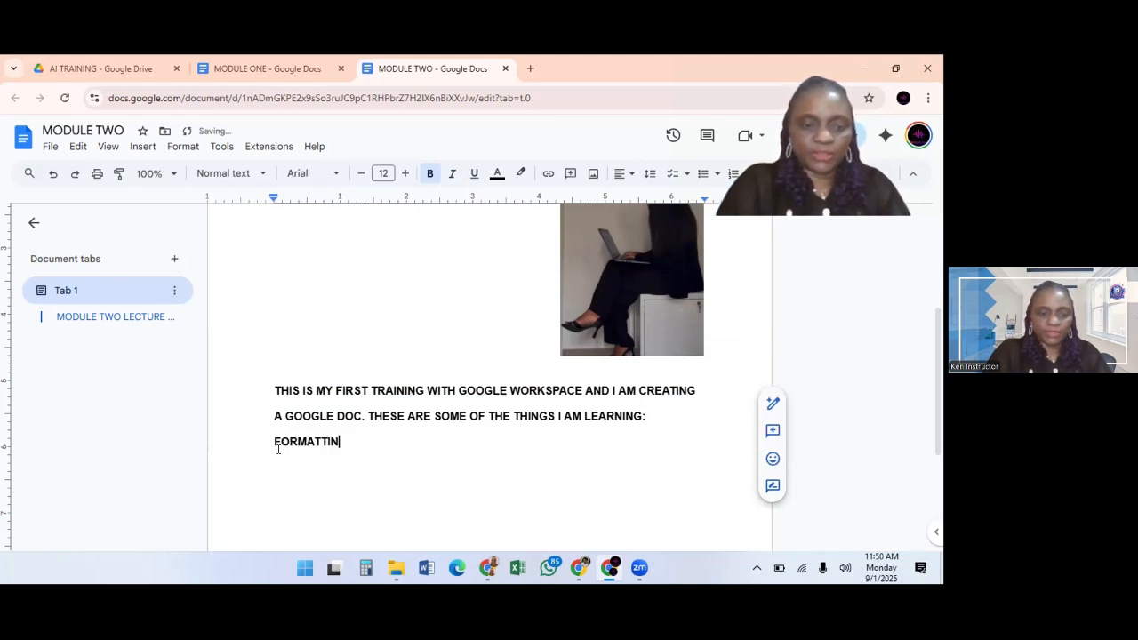
key("BackSpace")
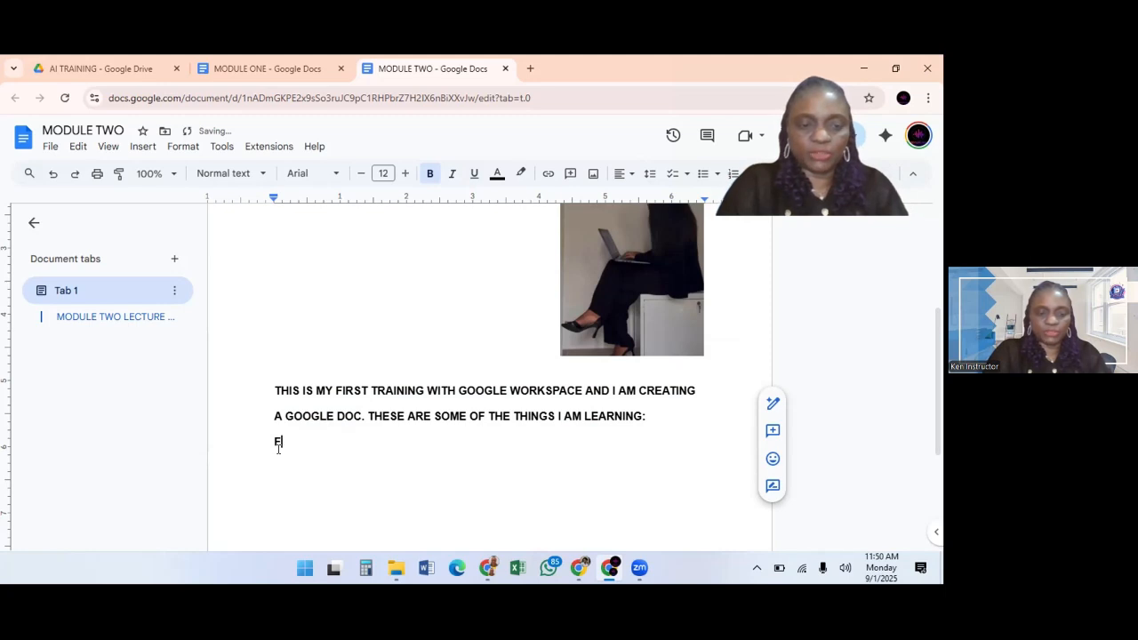
key("BackSpace")
Write "1, FORMATTING", "2. UNDERLINE" and "3. FONTS ETC" on separate lines below the paragraph
type("1, FIRN")
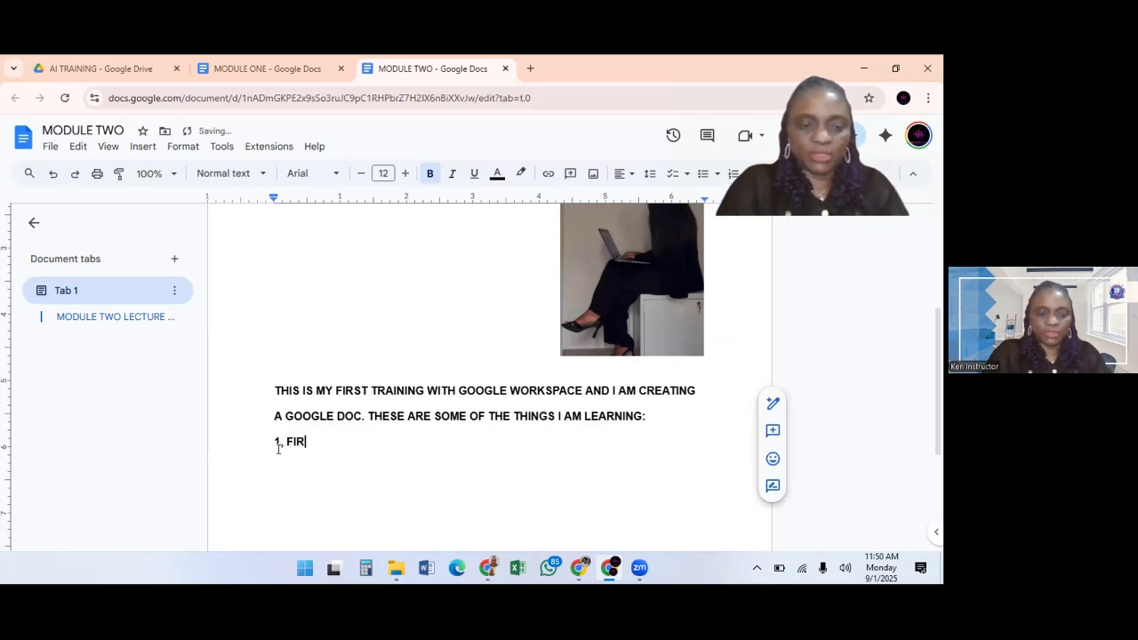
key("BackSpace")
key("BackSpace")
key("BackSpace")
type("ORMATTING")
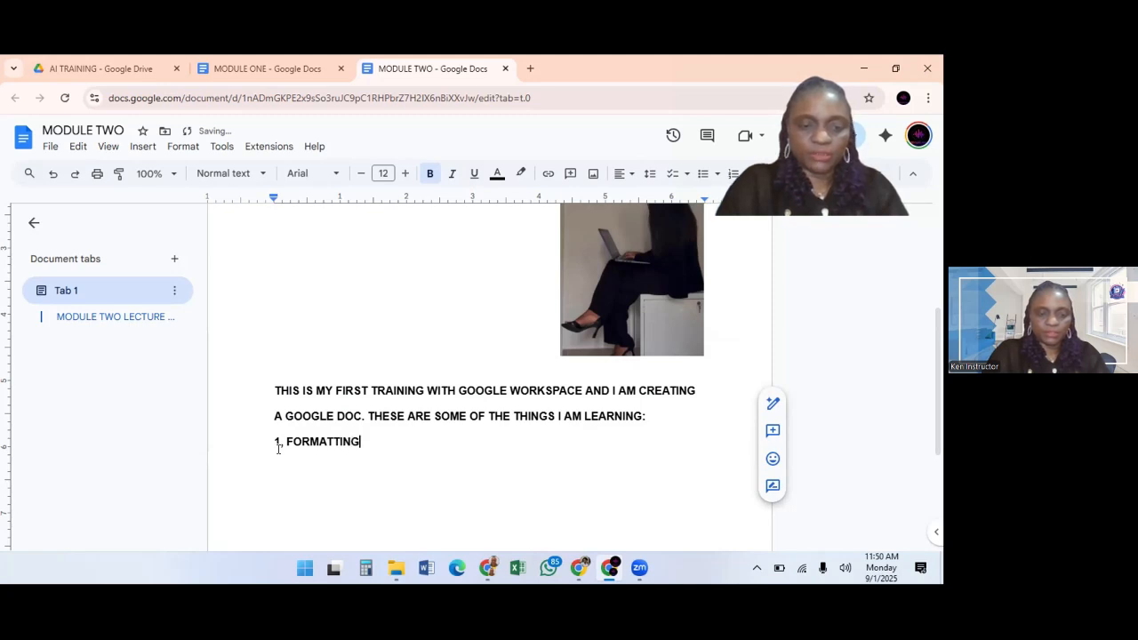
key("Return")
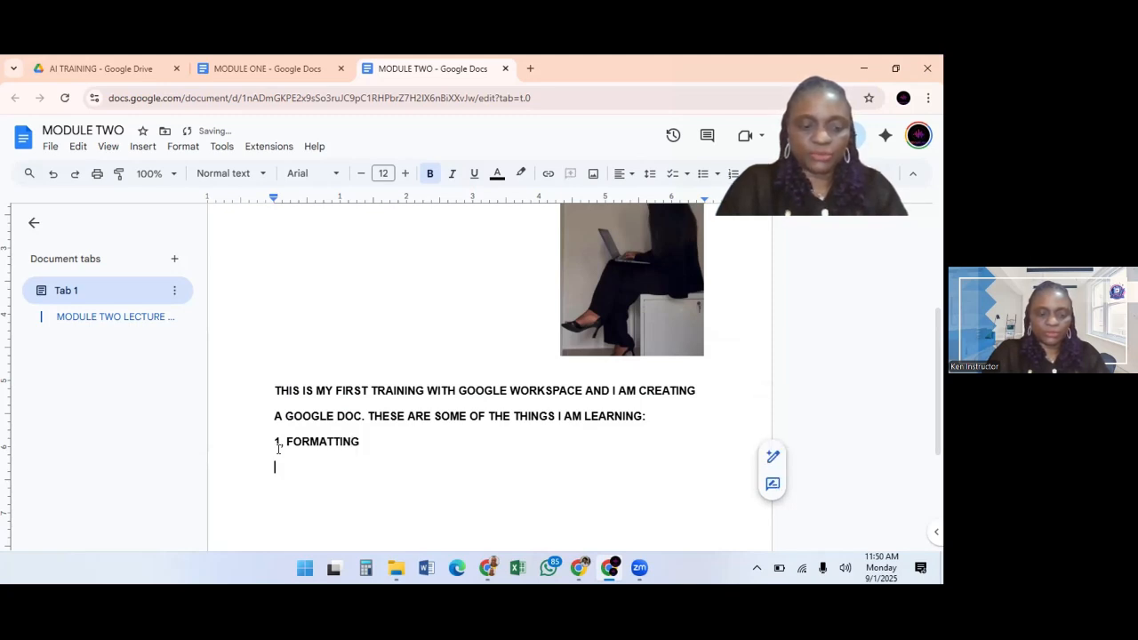
type("2.")
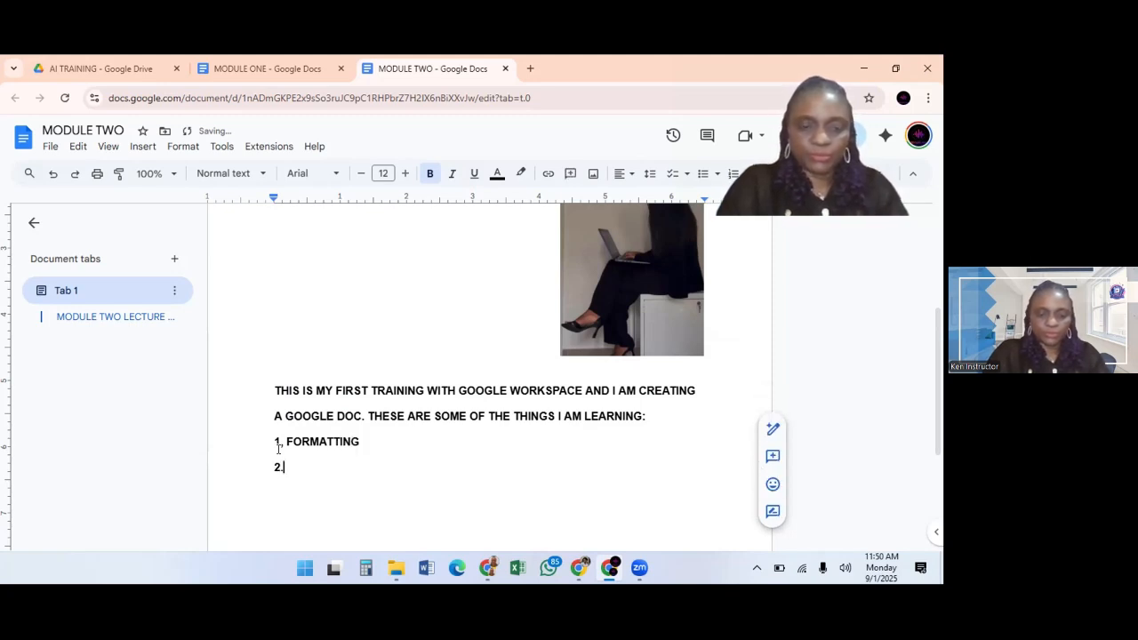
type(" UNDERLINE")
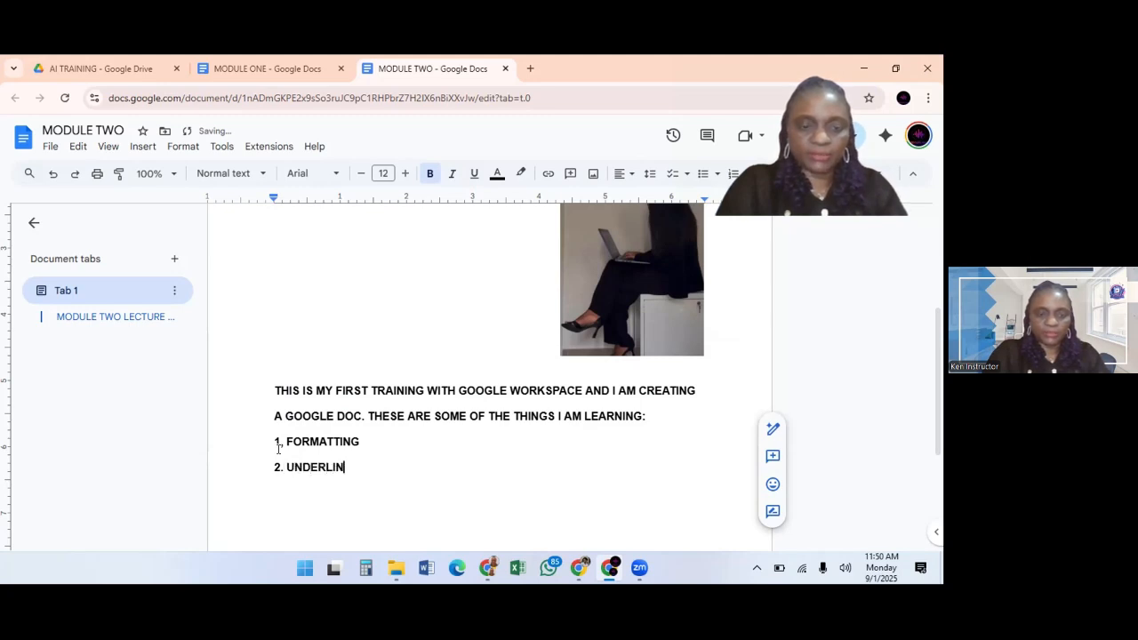
key("Return")
key("Return")
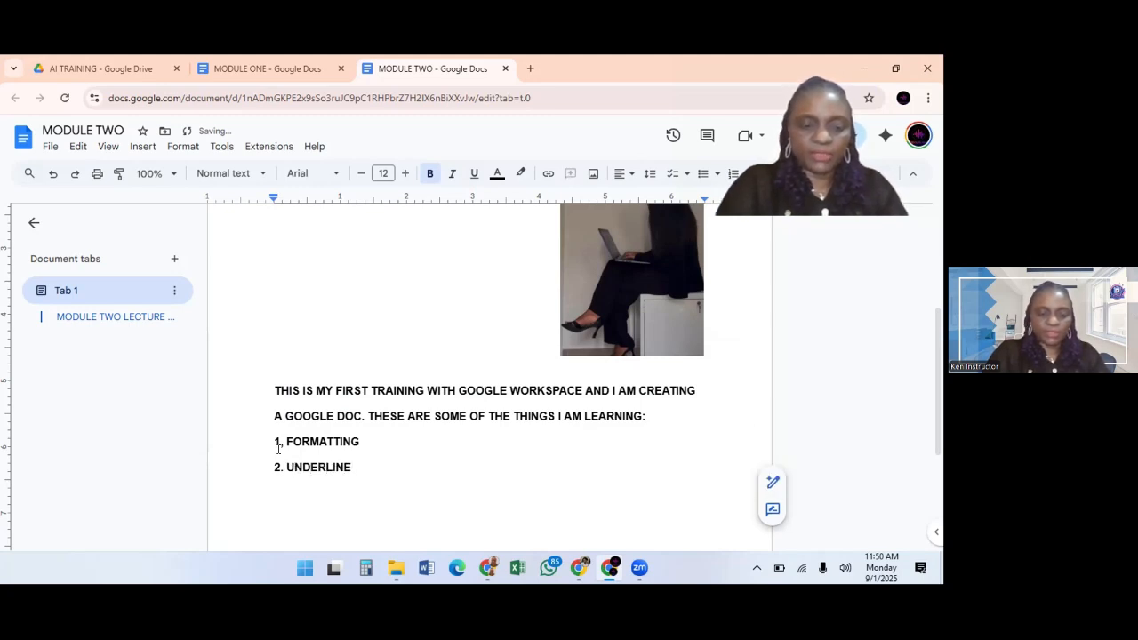
key("BackSpace")
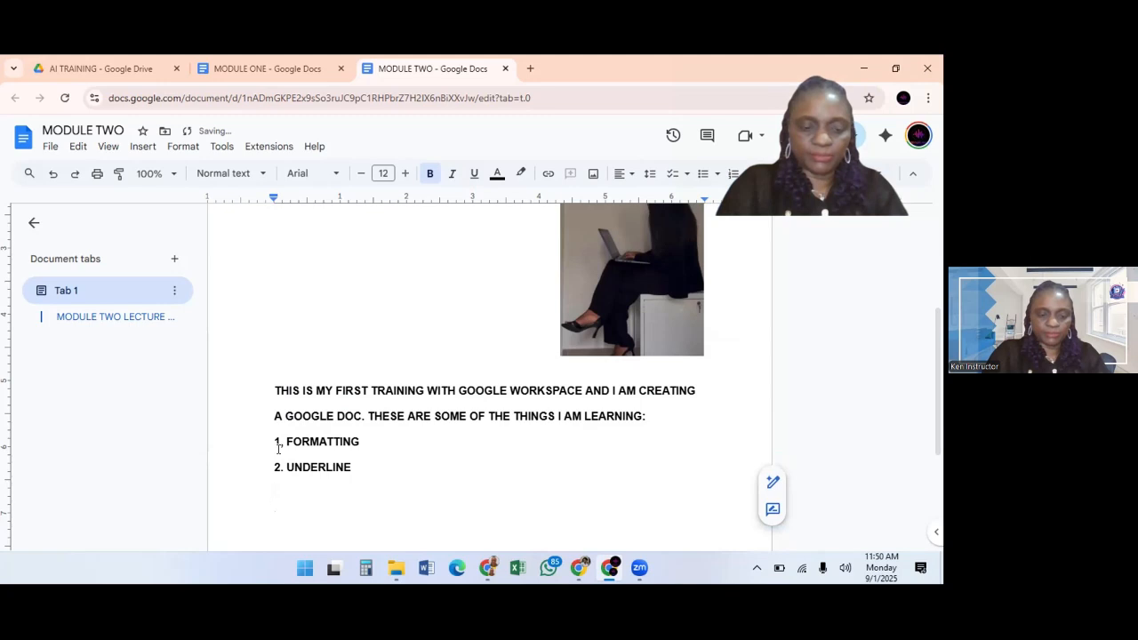
type("3. FONT")
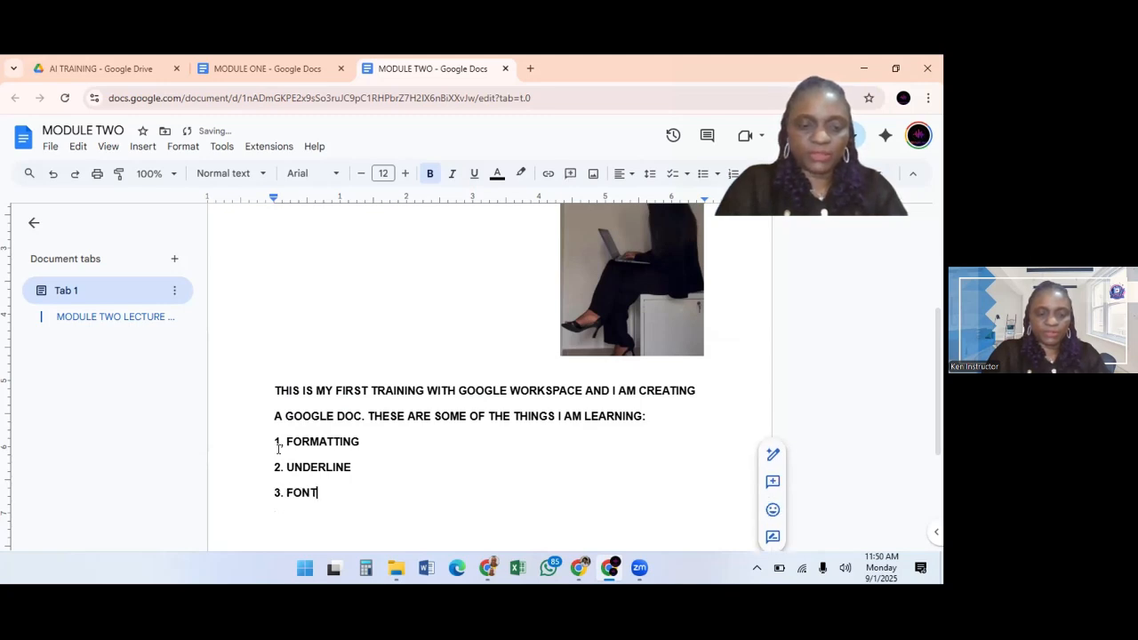
type("S ETC")
Leave a blank line below the manual list and write "FORMATING", "UNDERLINE" and "FONTS" on separate lines
key("Return")
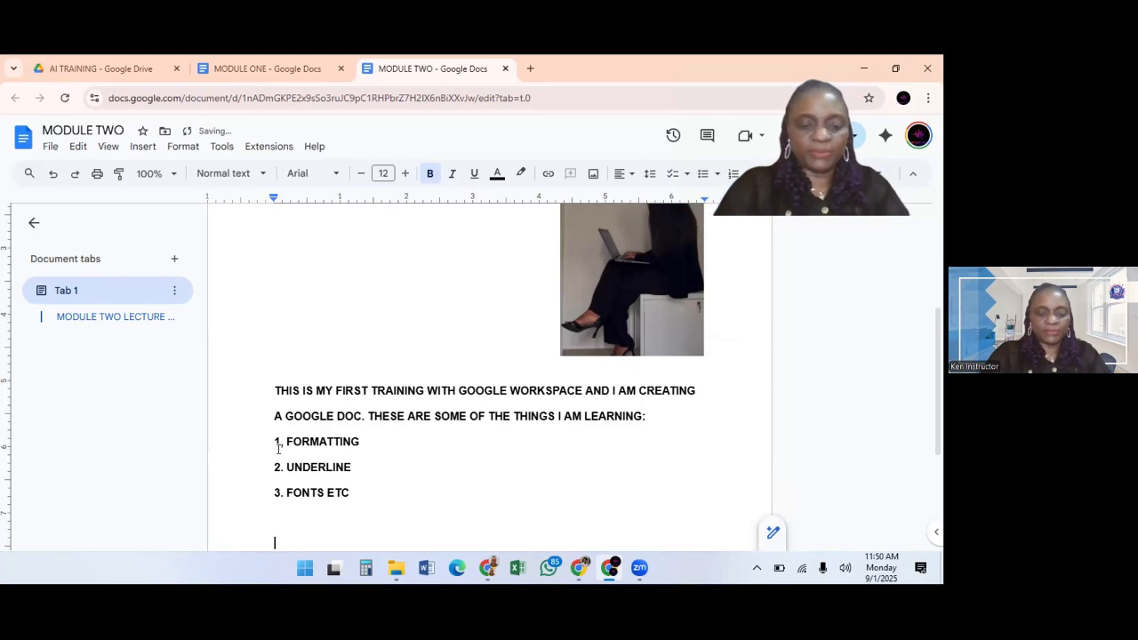
key("Return")
type("FORMATIIN")
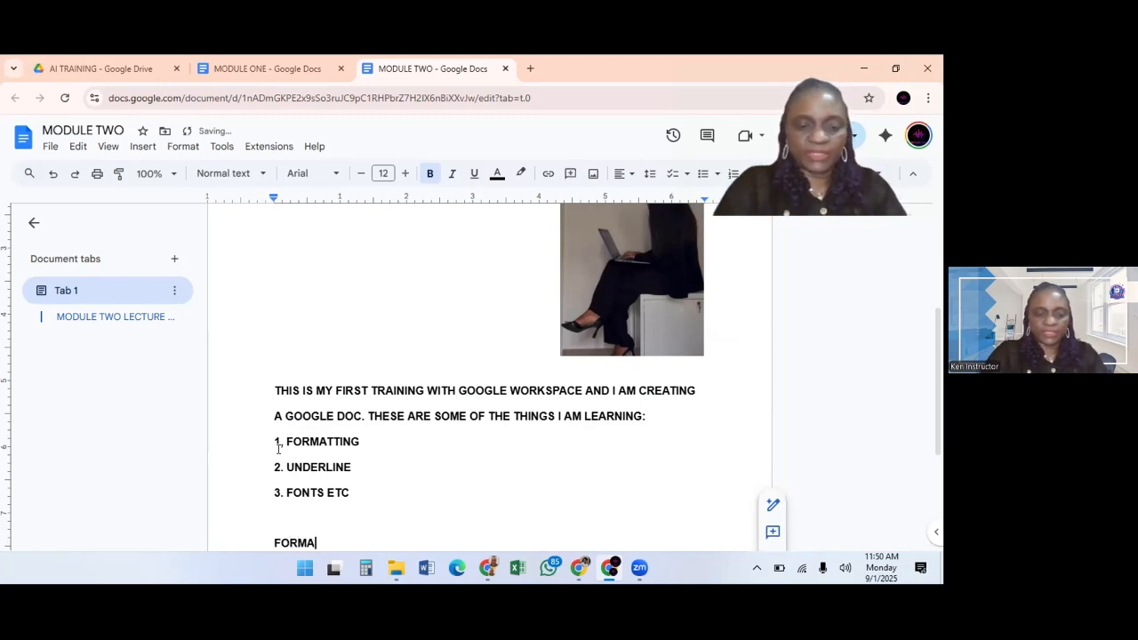
key("Return")
key("BackSpace")
key("BackSpace")
key("BackSpace")
type("NG")
key("Return")
type("UNDERLINE")
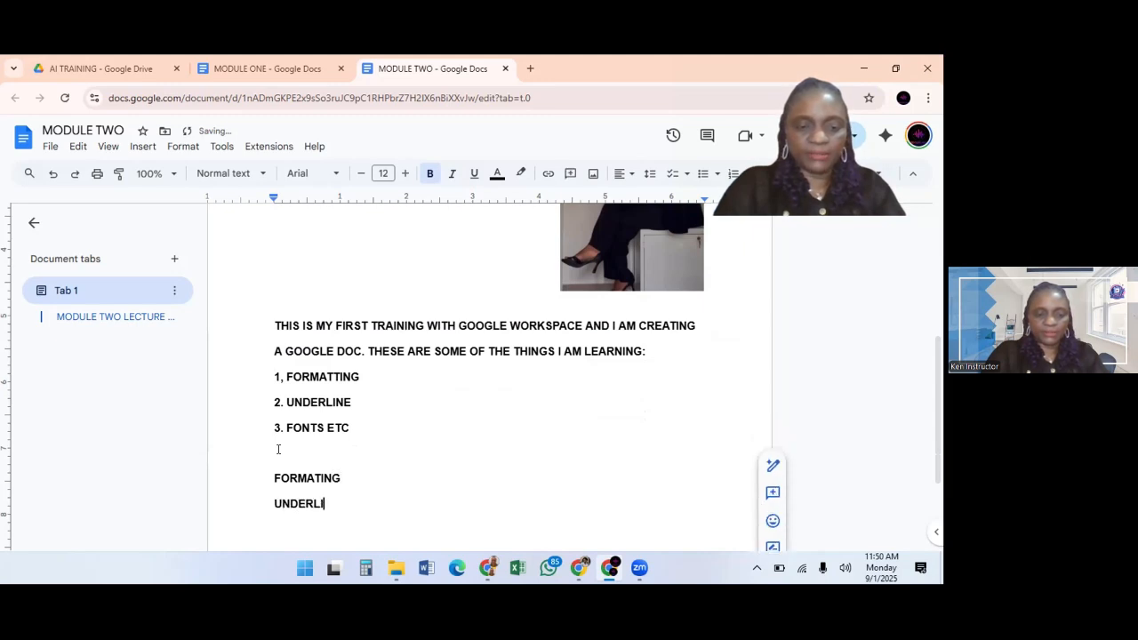
key("Return")
type("FONTS")
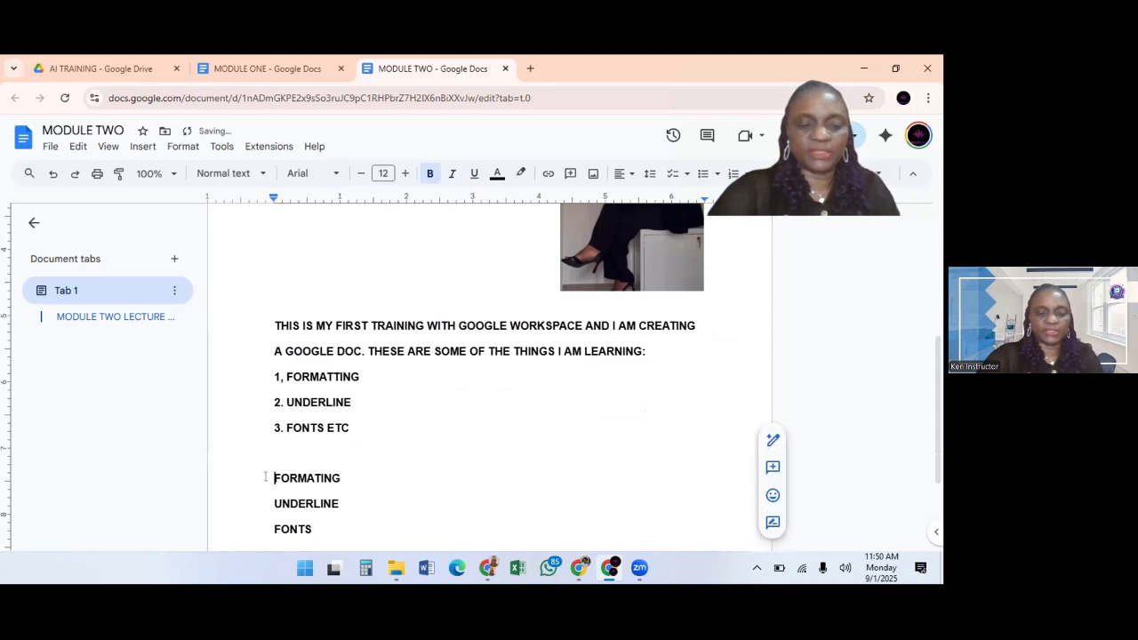
Apply diamond bullets to the FORMATING, UNDERLINE and FONTS lines and convert them to a numbered list
left_click_drag(266, 476, 317, 527)
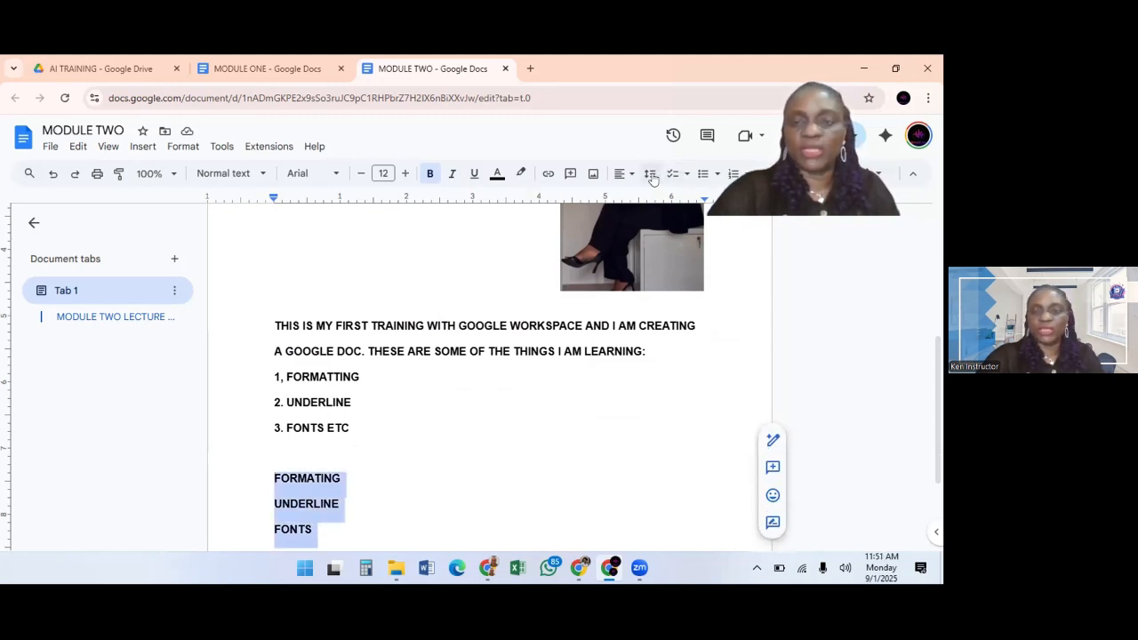
left_click(718, 174)
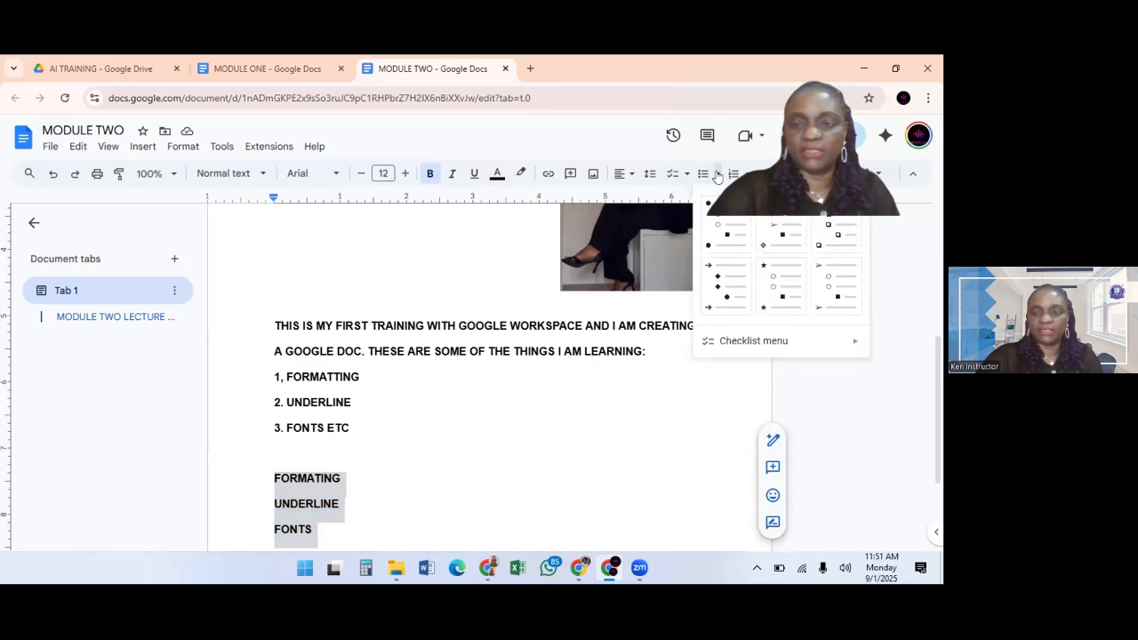
left_click(773, 220)
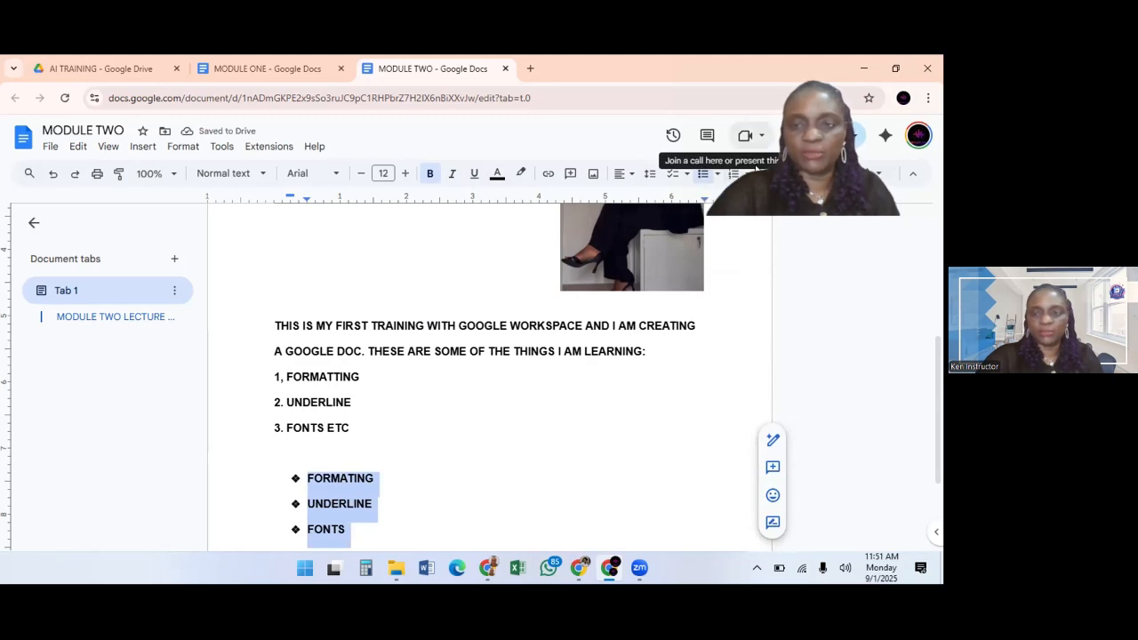
left_click(727, 177)
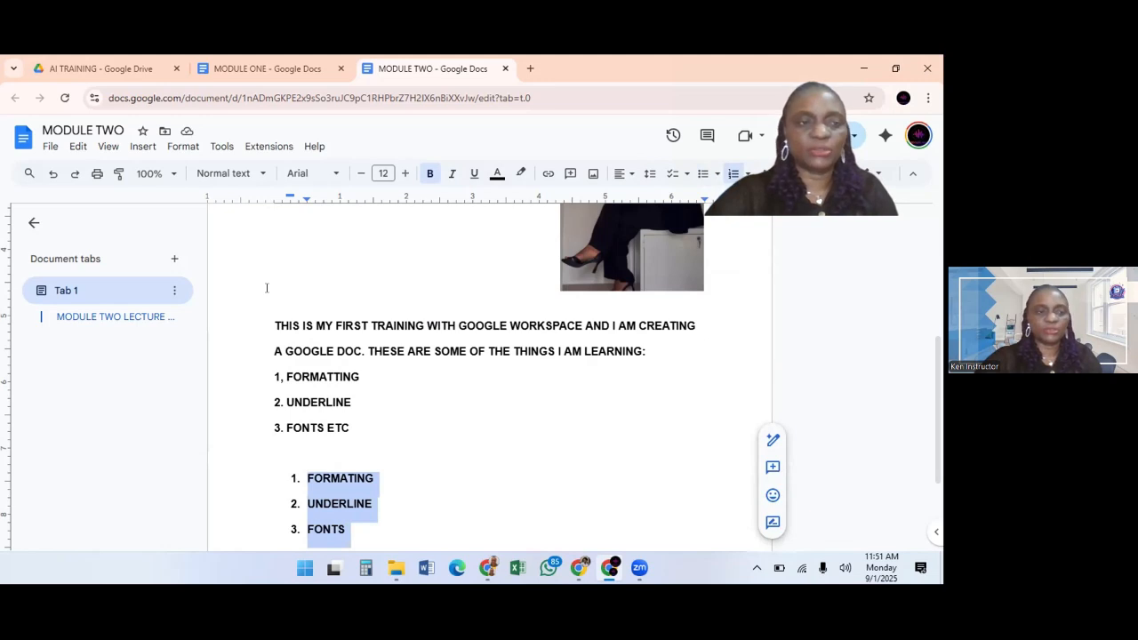
Set the document zoom to Fit and return it to 100%
left_click(174, 175)
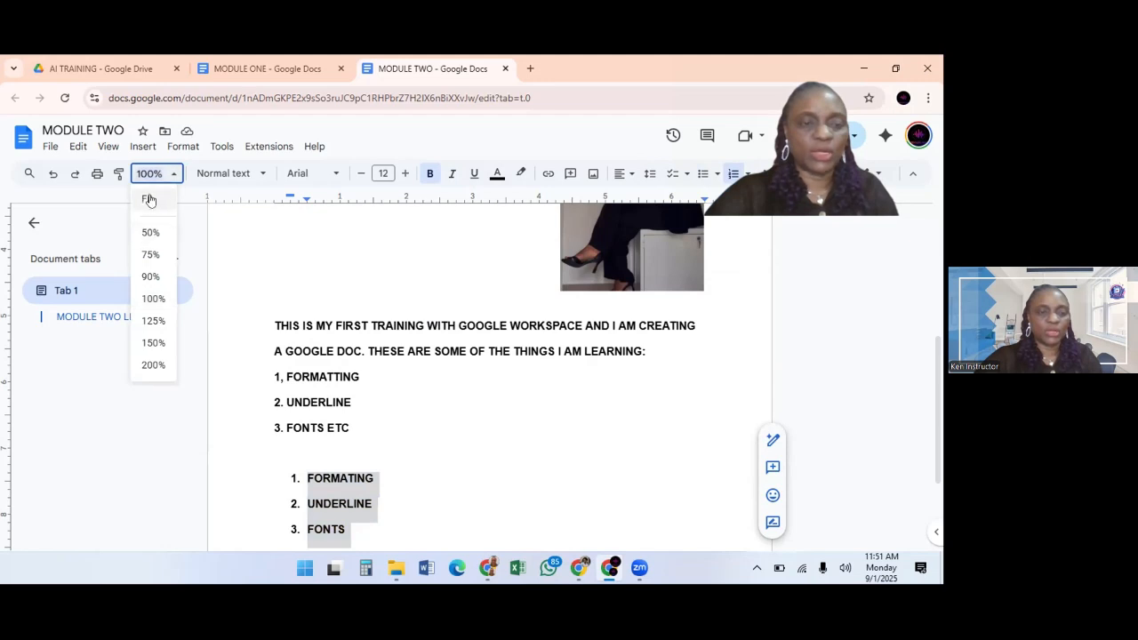
left_click(149, 198)
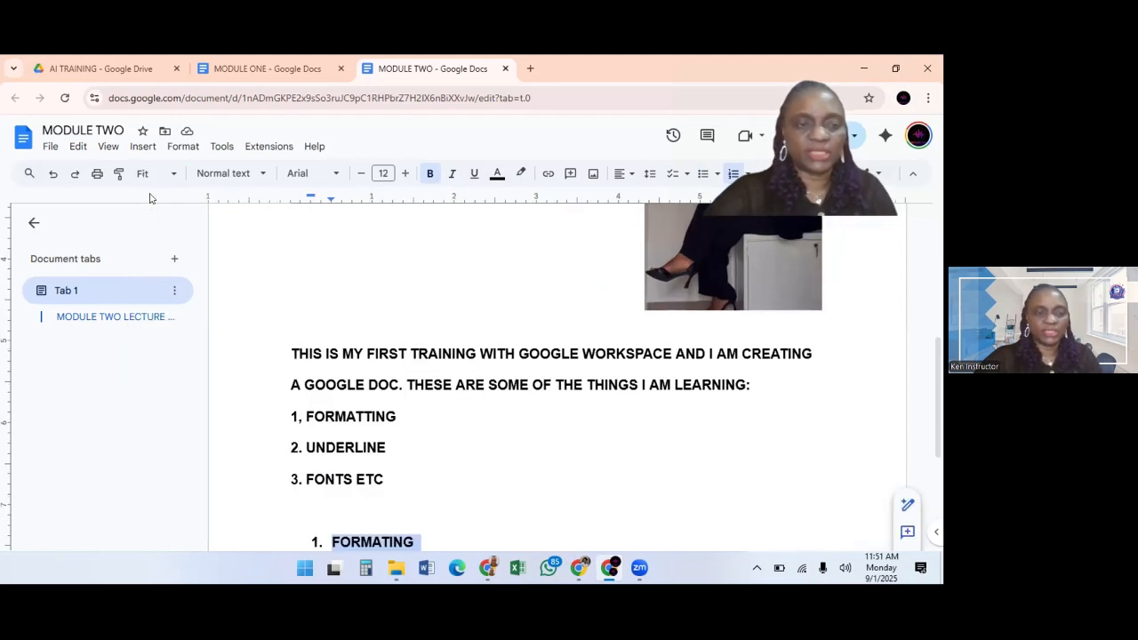
left_click(172, 175)
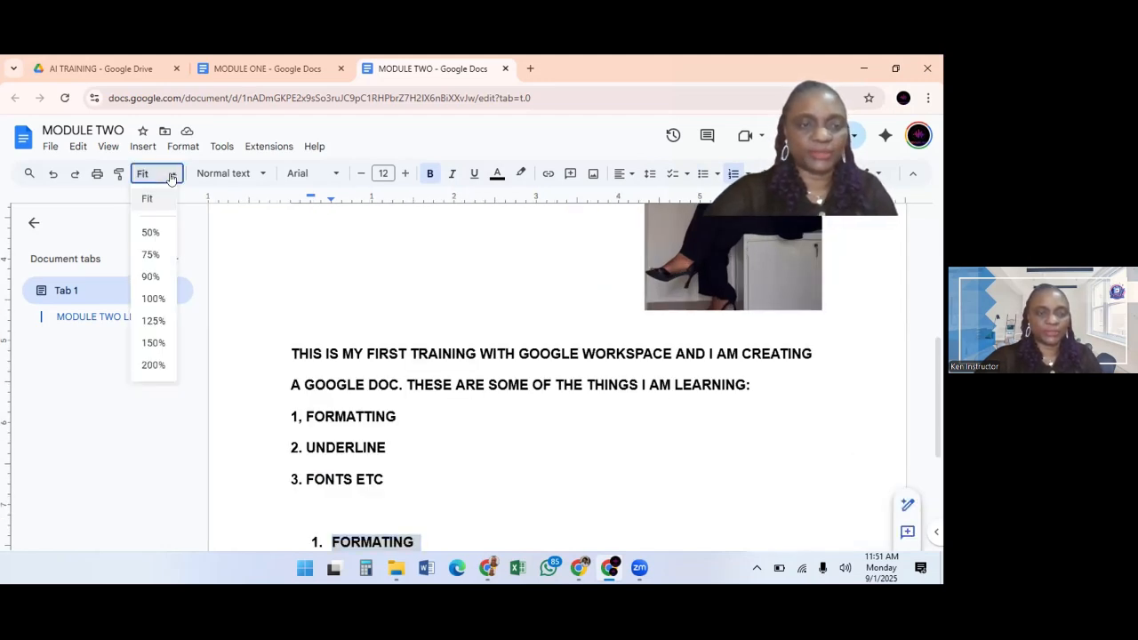
left_click(150, 300)
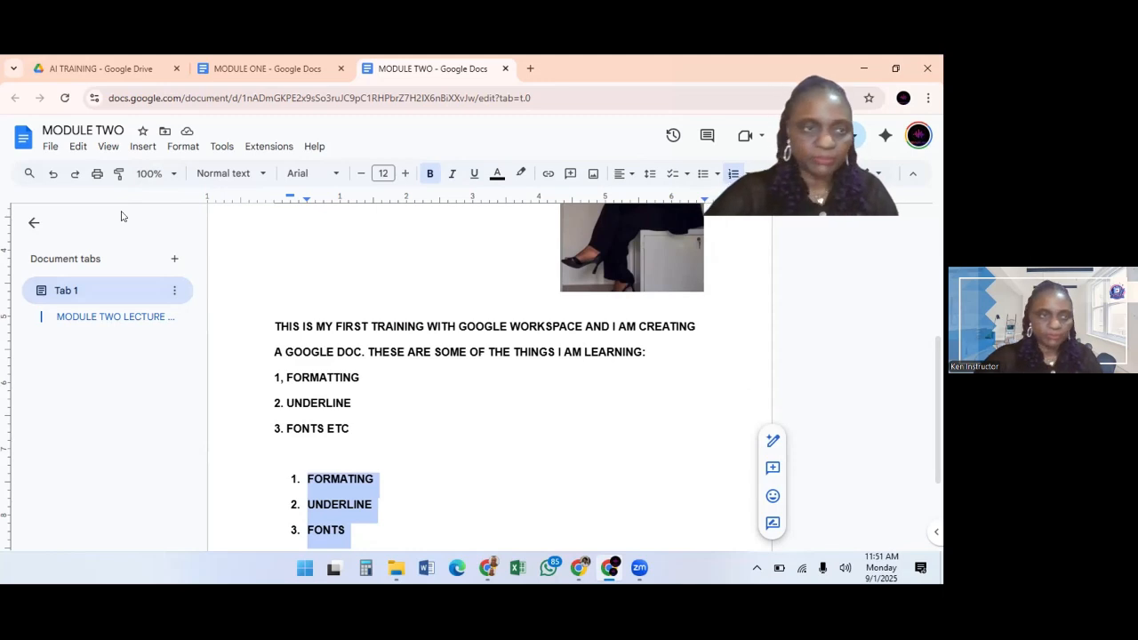
Undo the change from bullets to numbering on the lower list and redo it
left_click(53, 175)
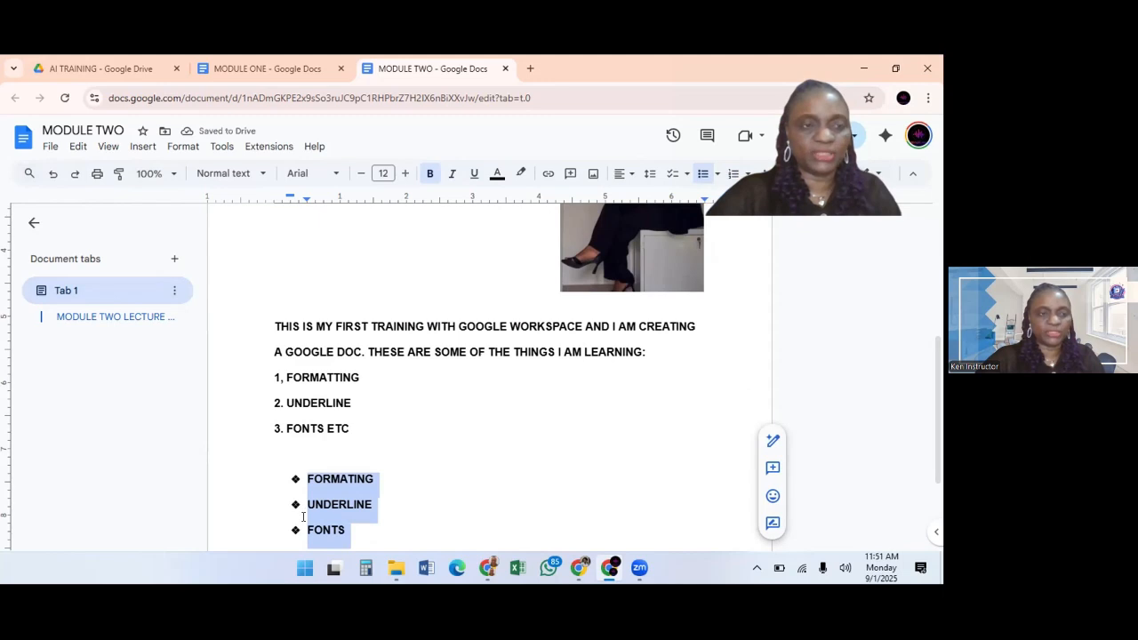
left_click(75, 174)
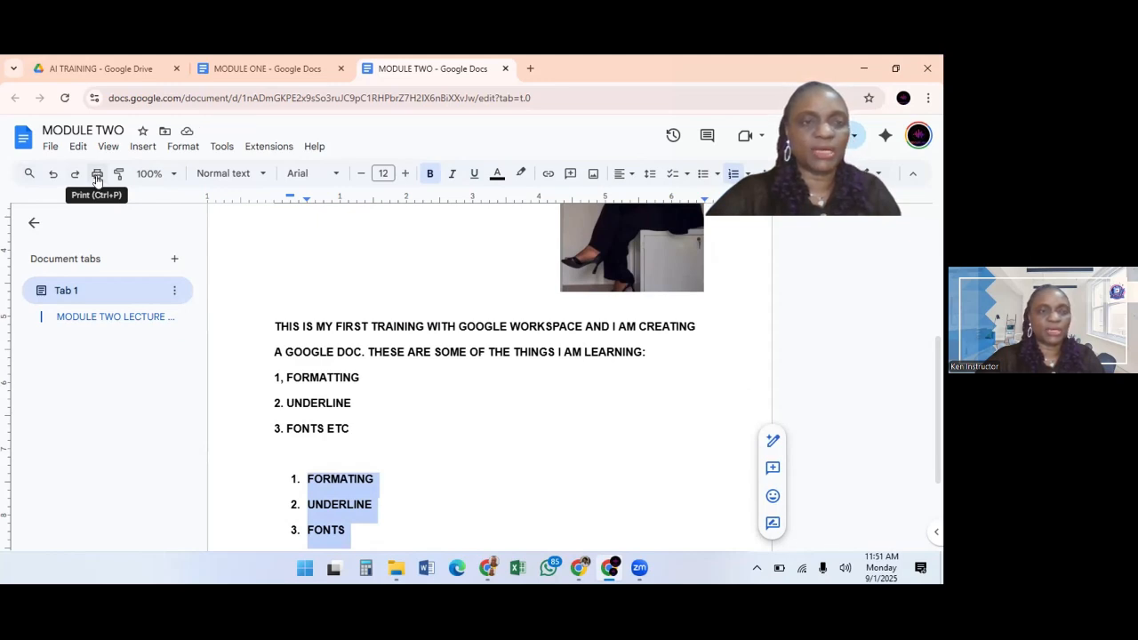
Open the print preview of the document, review the print settings and close it without printing
left_click(97, 177)
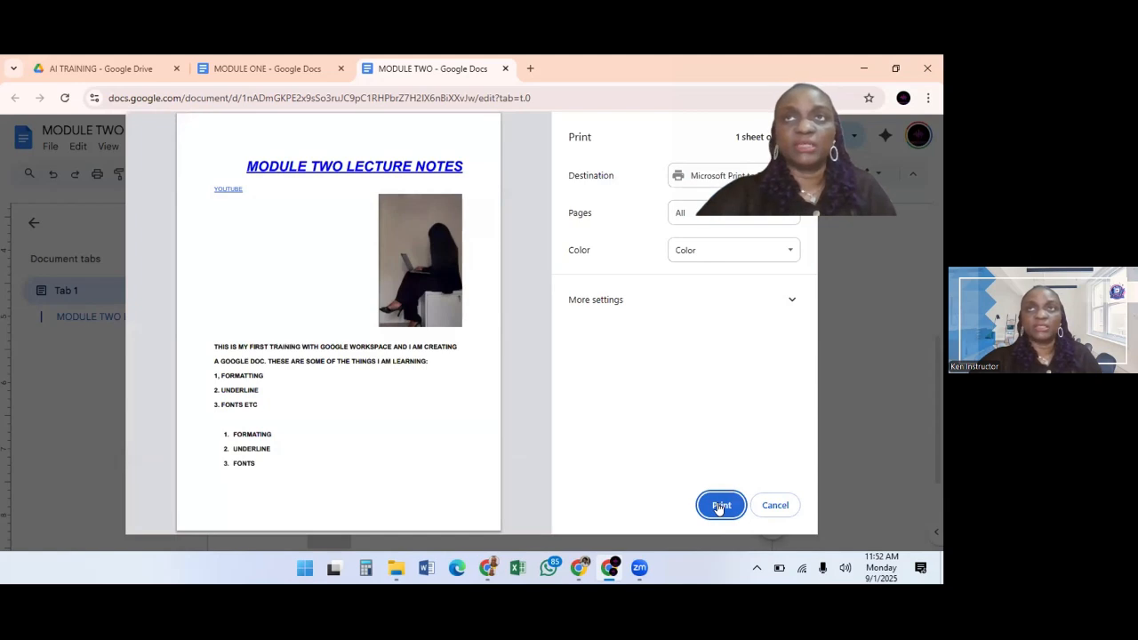
left_click(772, 507)
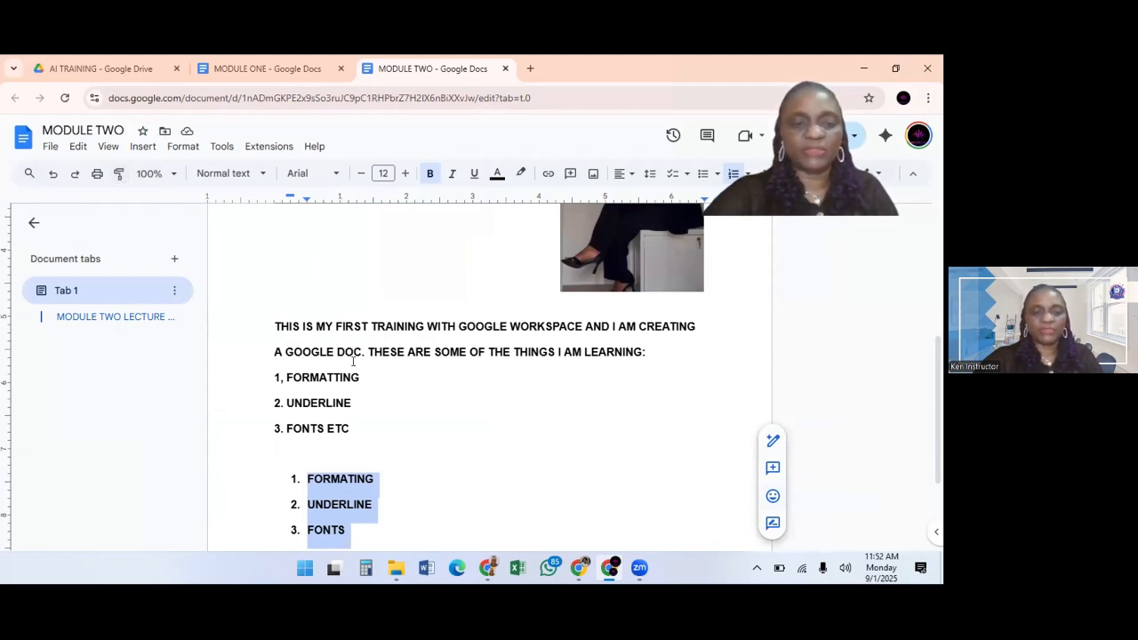
Format the "1, FORMATTING" line above the numbered list in the Lobster font at size 17
left_click_drag(367, 375, 272, 378)
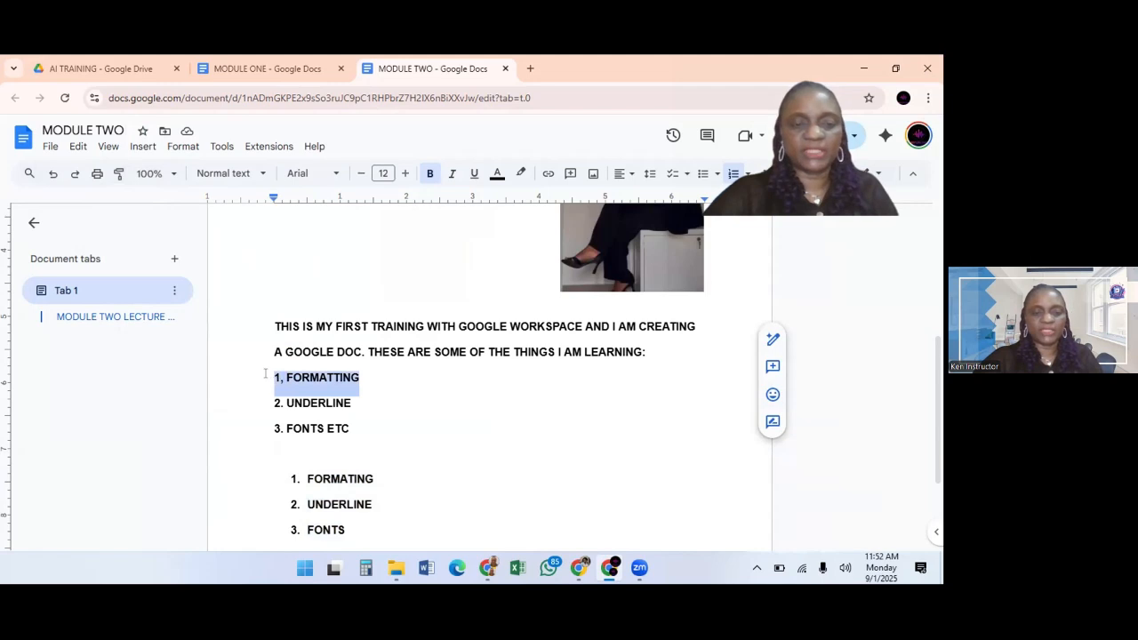
left_click(329, 174)
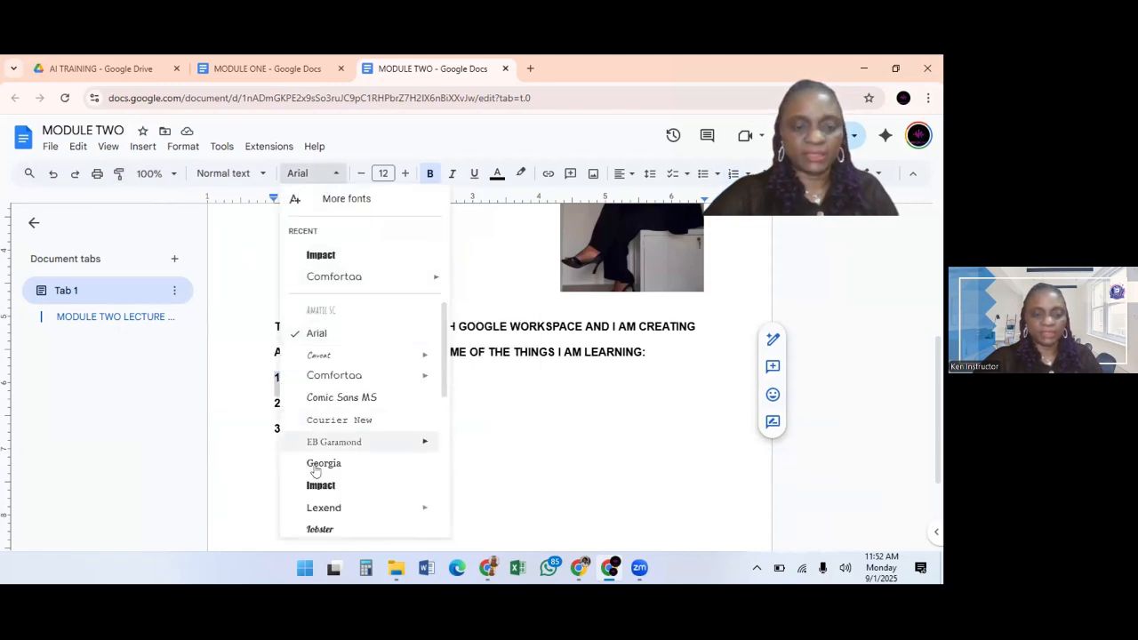
left_click(320, 529)
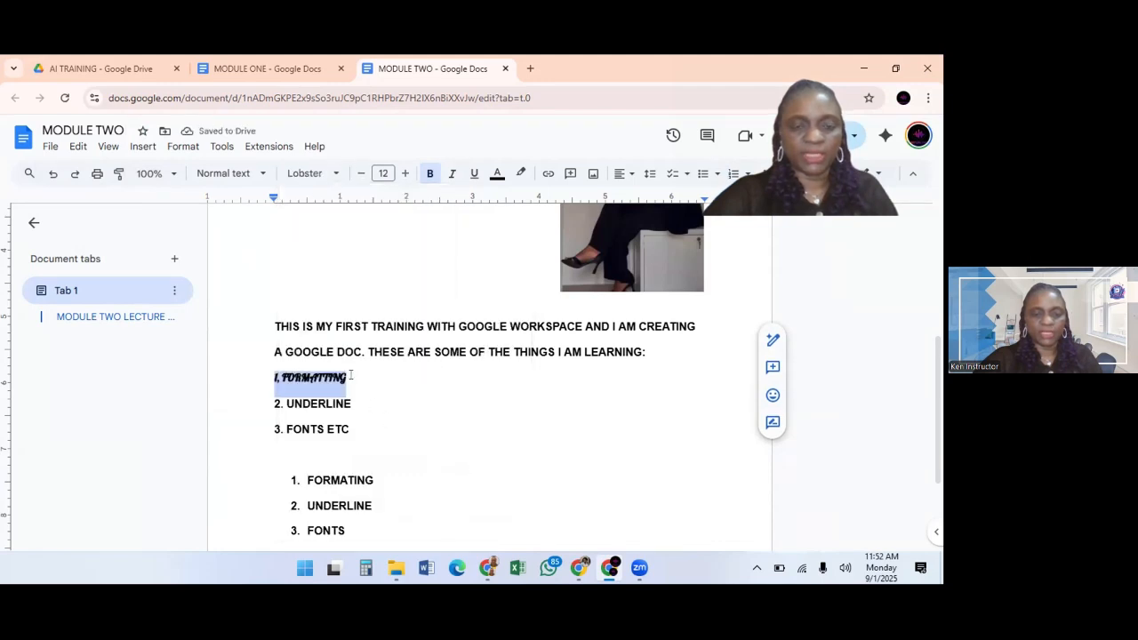
left_click(407, 174)
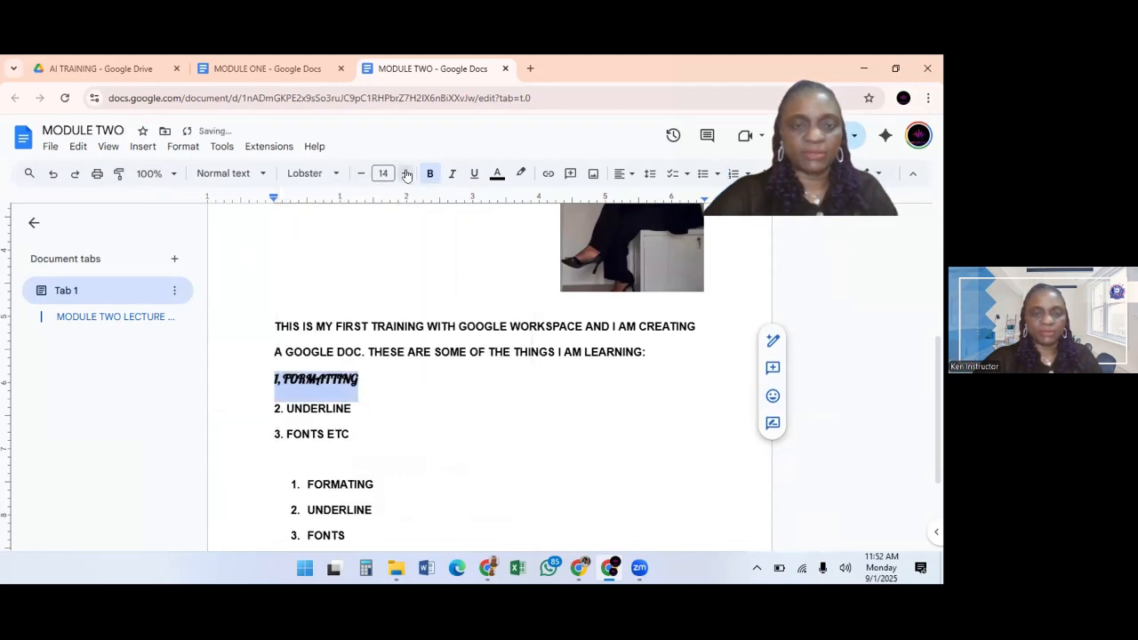
left_click(406, 175)
left_click(406, 175)
left_click(406, 174)
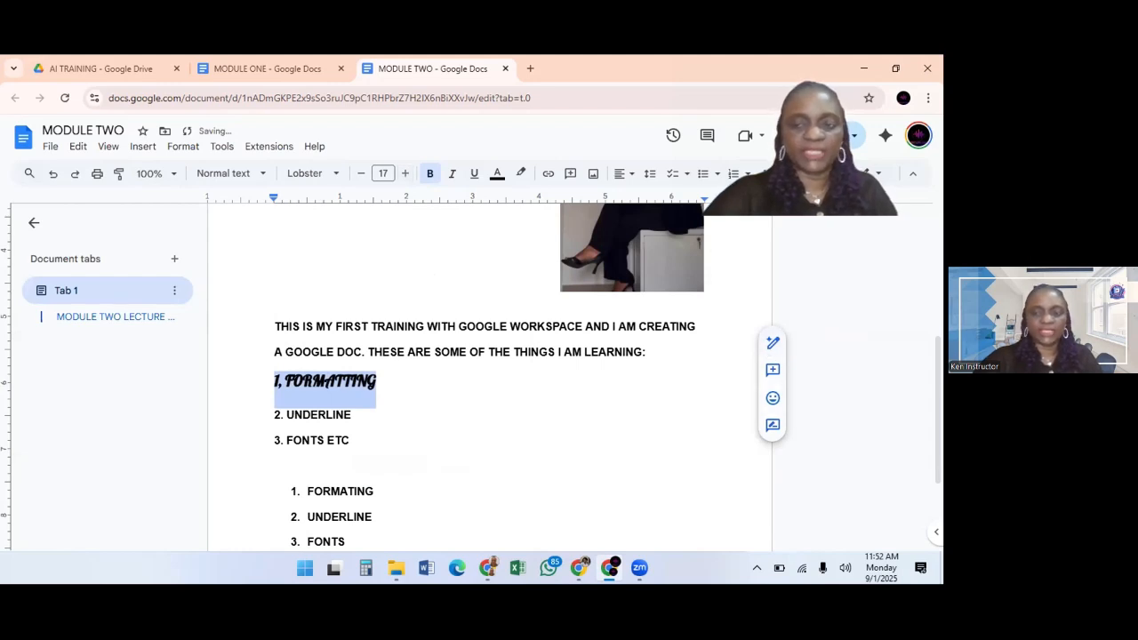
Copy the "1, FORMATTING" line's format with Paint format onto the numbered FORMATING and UNDERLINE items and the "3. FONTS ETC" line
scroll(542, 352, "down", 1)
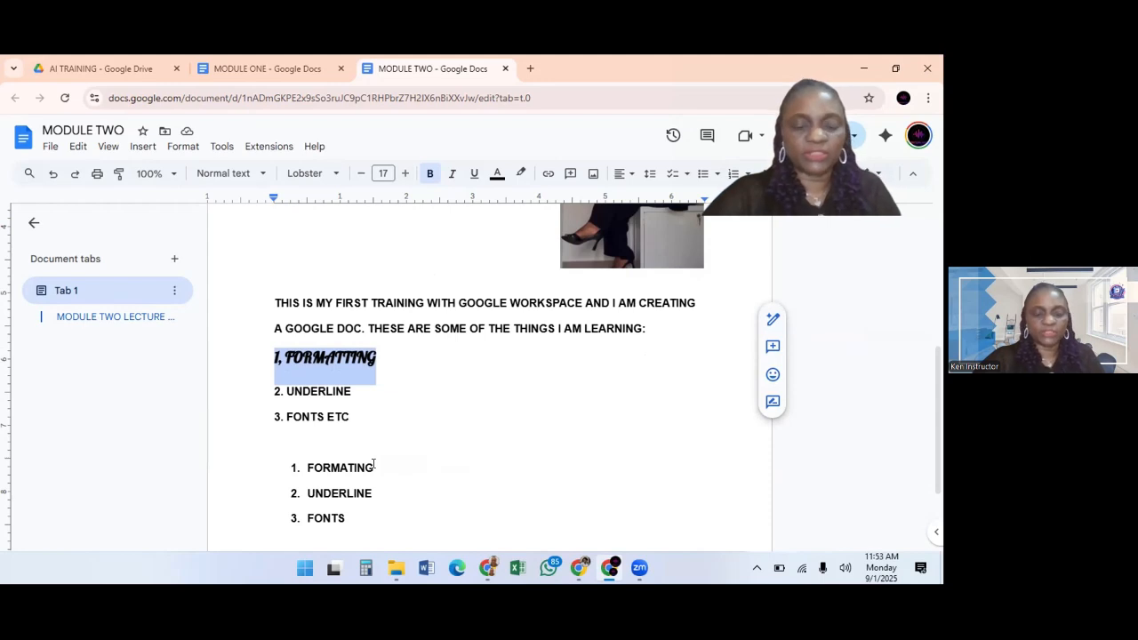
left_click_drag(377, 357, 266, 349)
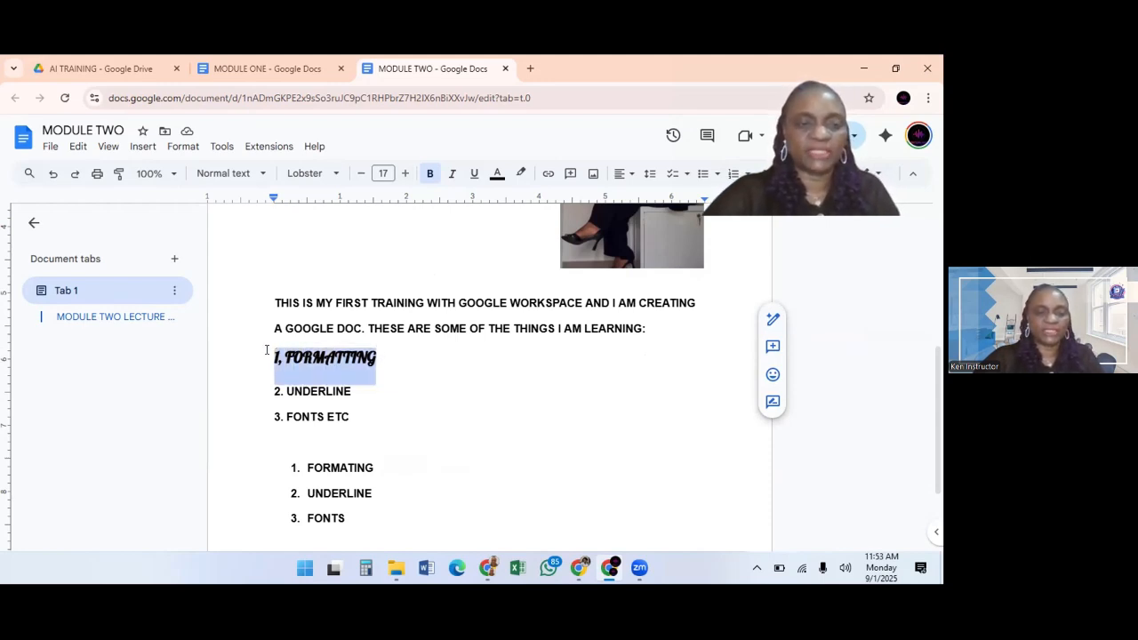
left_click(119, 174)
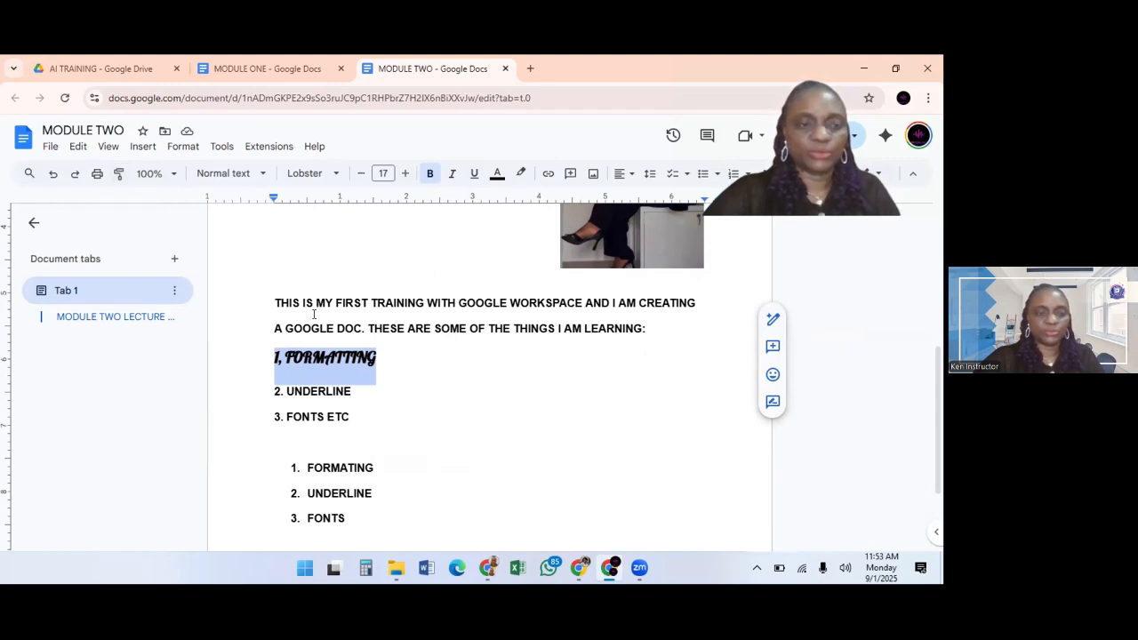
left_click(119, 173)
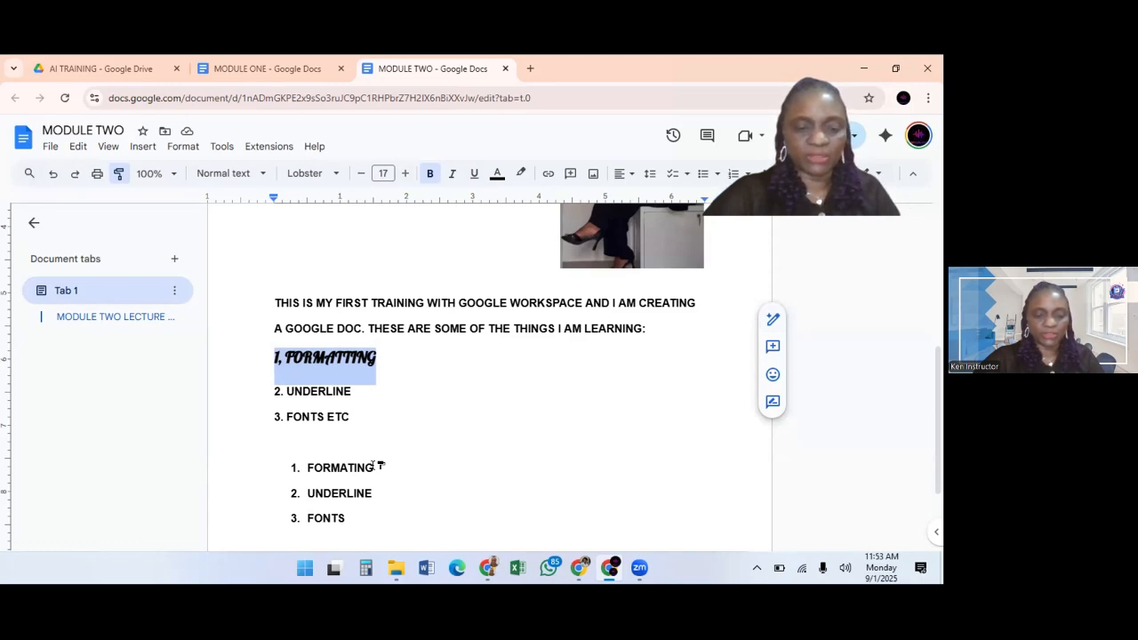
left_click_drag(378, 465, 277, 456)
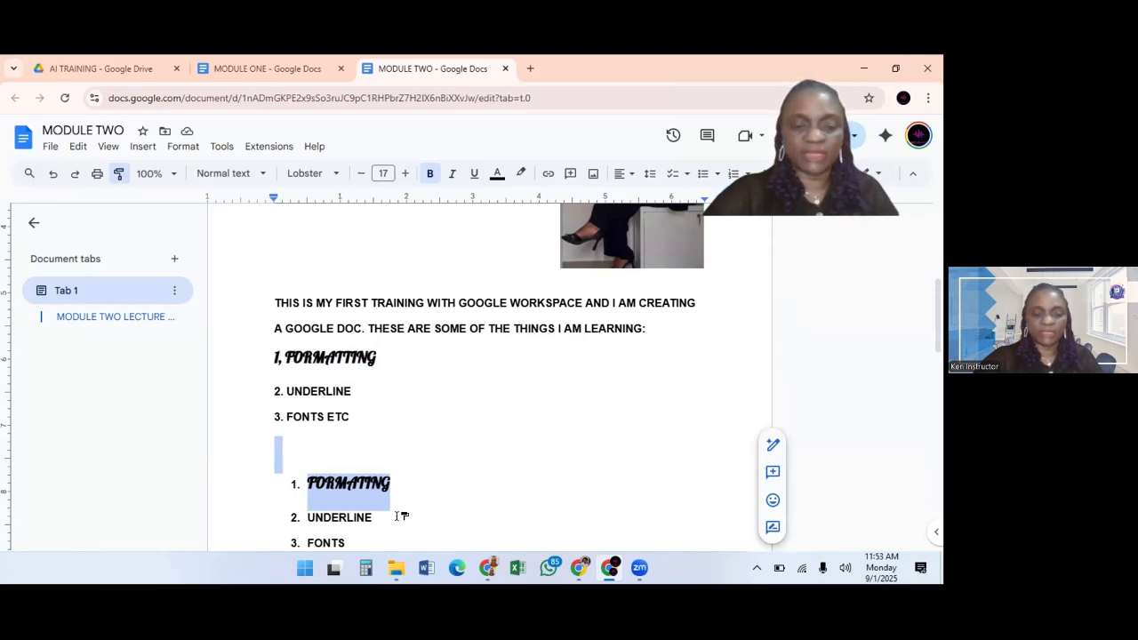
left_click_drag(385, 518, 287, 518)
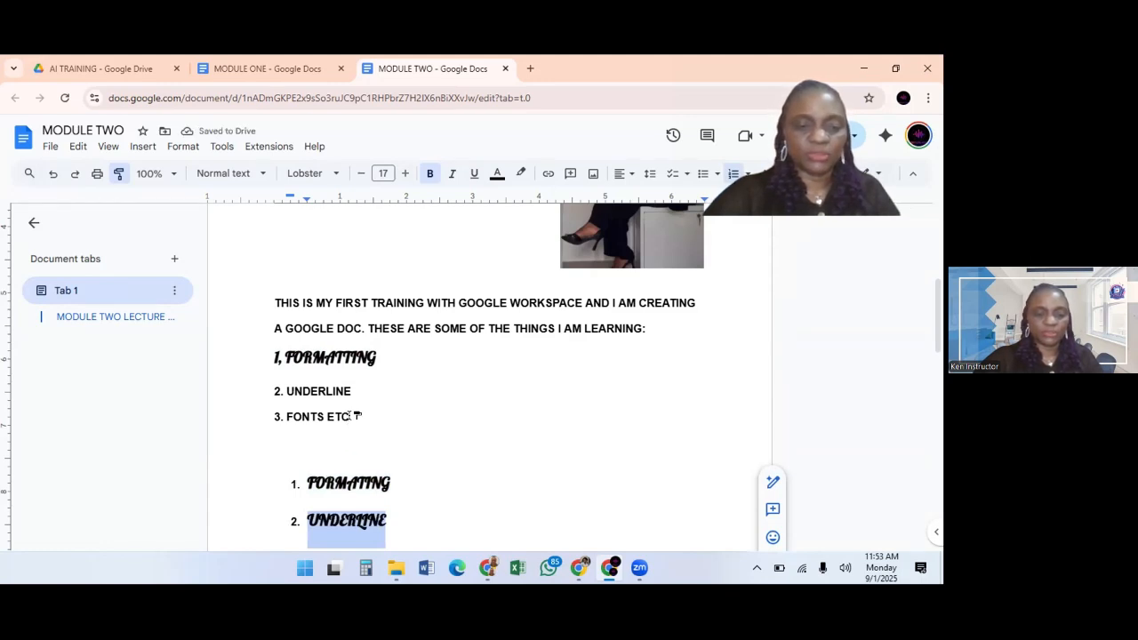
left_click_drag(352, 416, 260, 407)
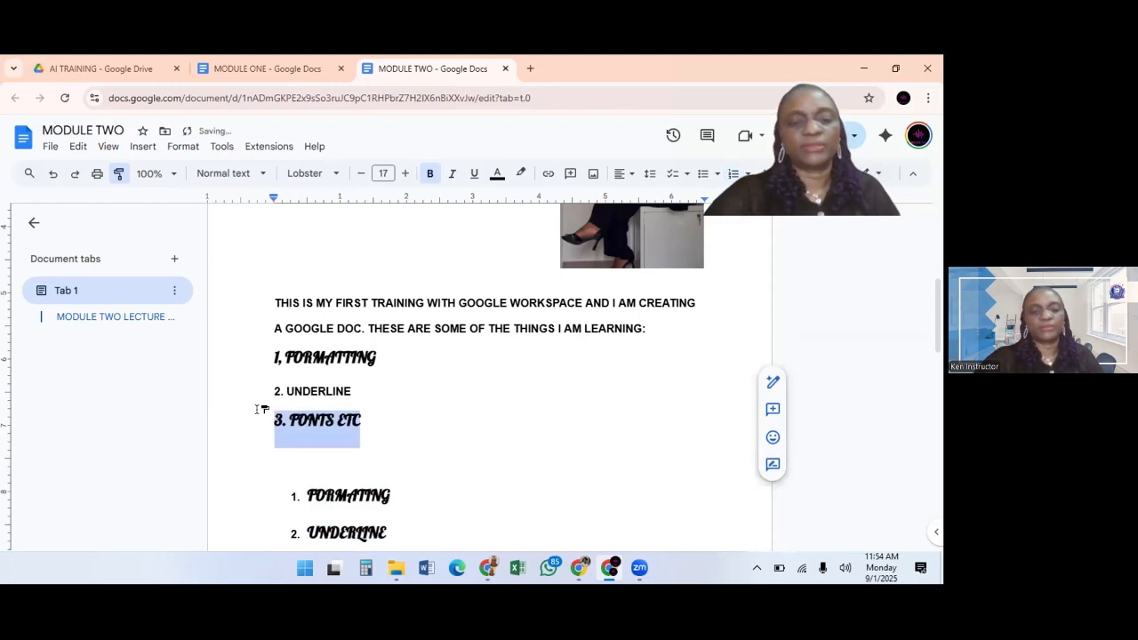
left_click(118, 175)
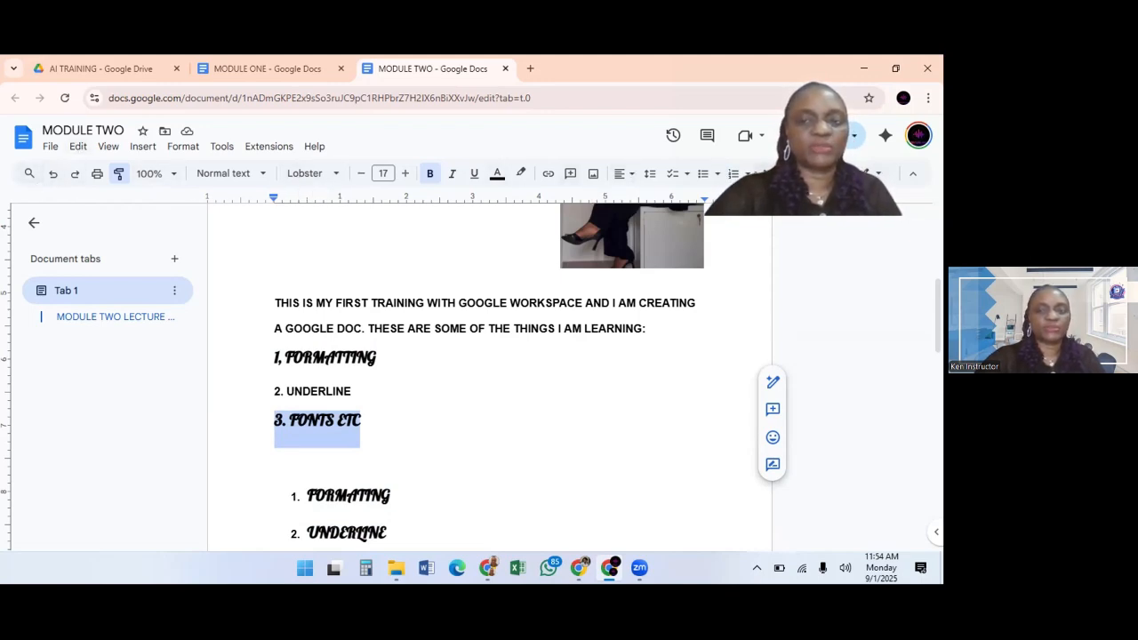
Apply a page setup with portrait orientation to the selected "3. FONTS ETC" line
left_click(51, 147)
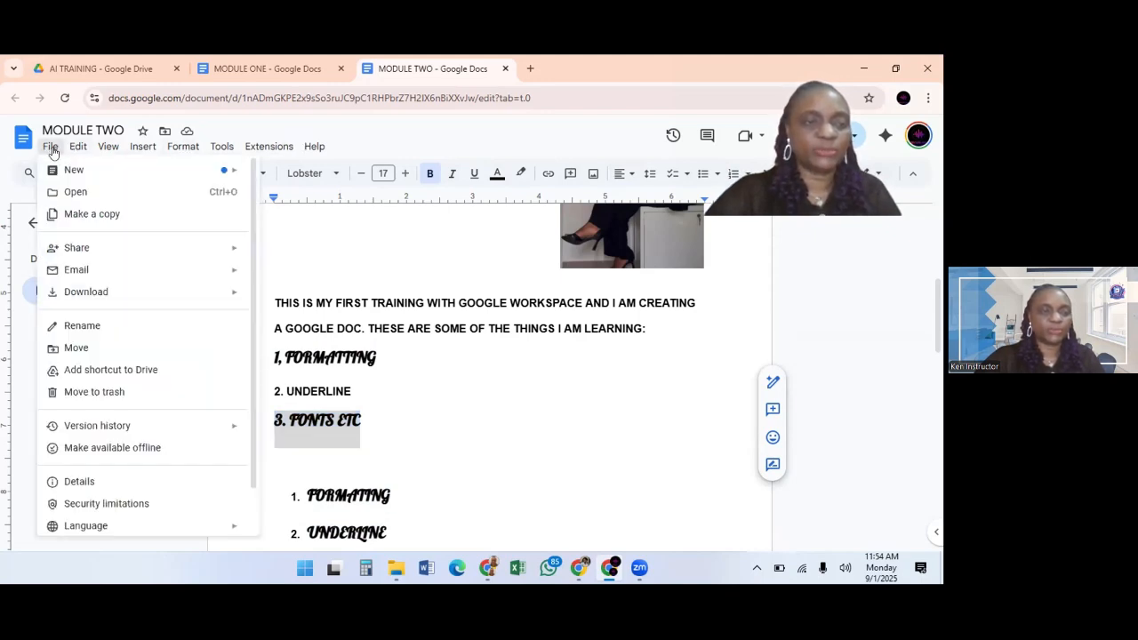
mouse_move(62, 171)
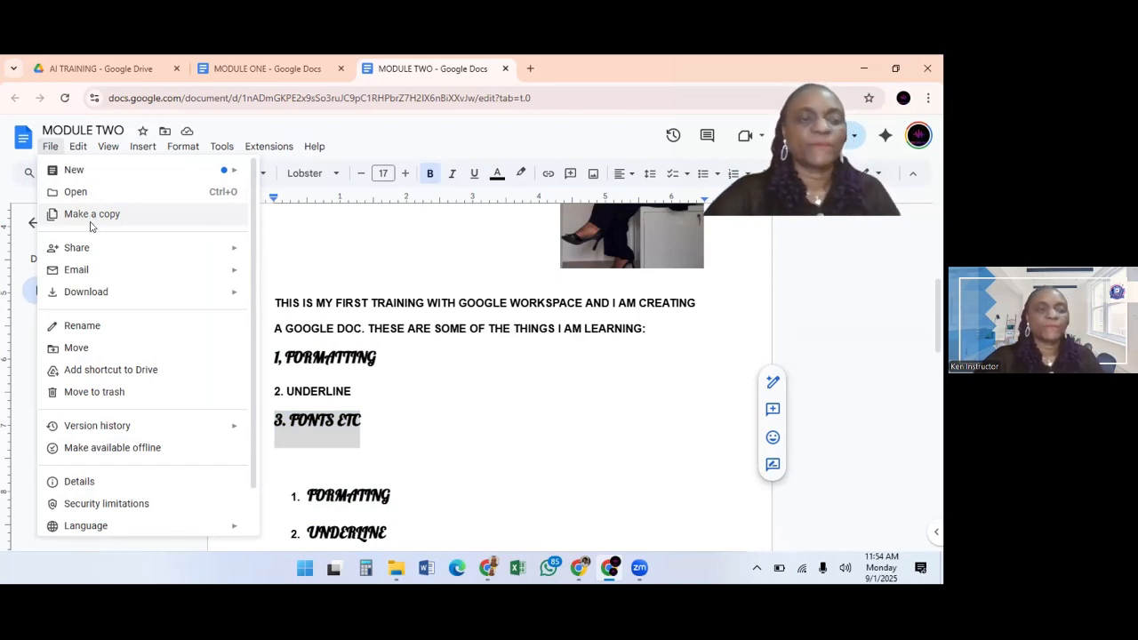
mouse_move(84, 252)
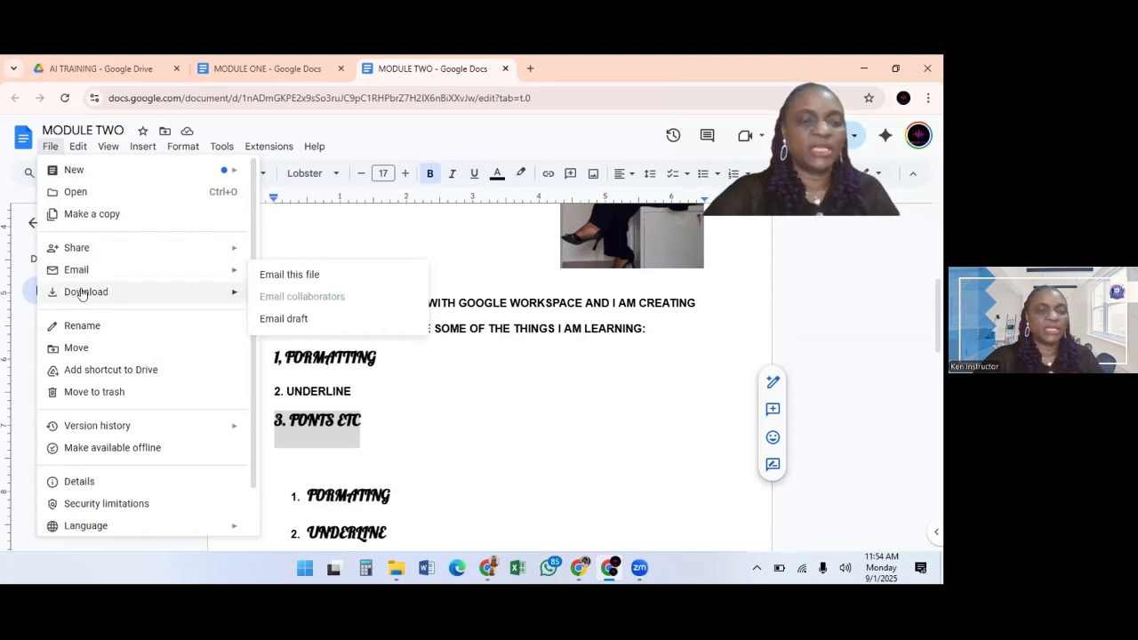
mouse_move(82, 297)
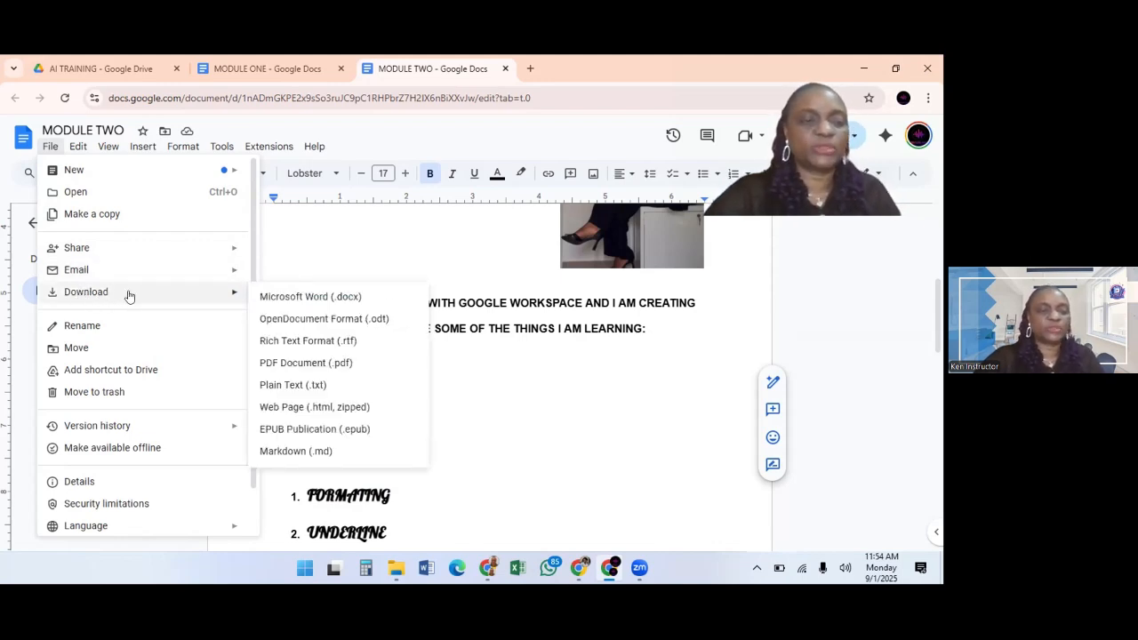
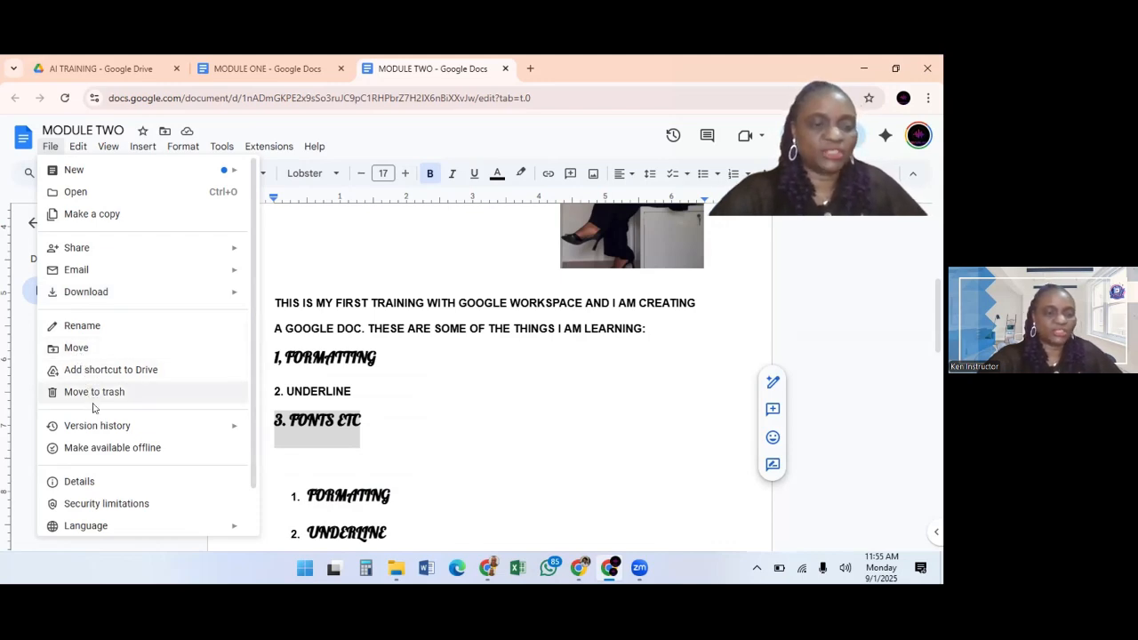
mouse_move(93, 434)
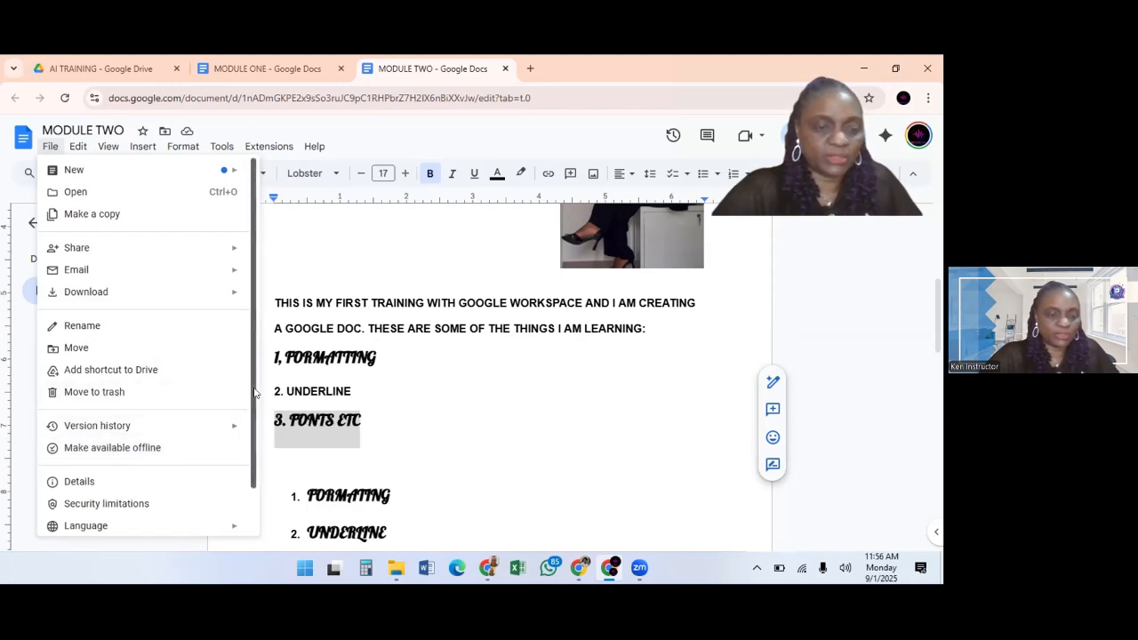
scroll(237, 518, "down", 2)
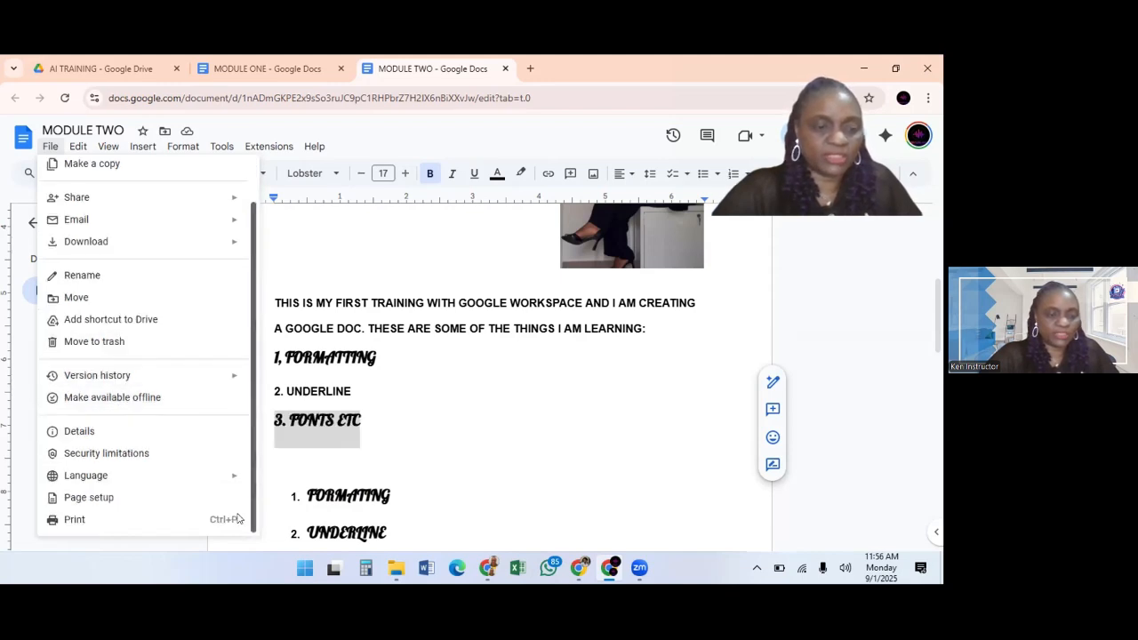
left_click(86, 500)
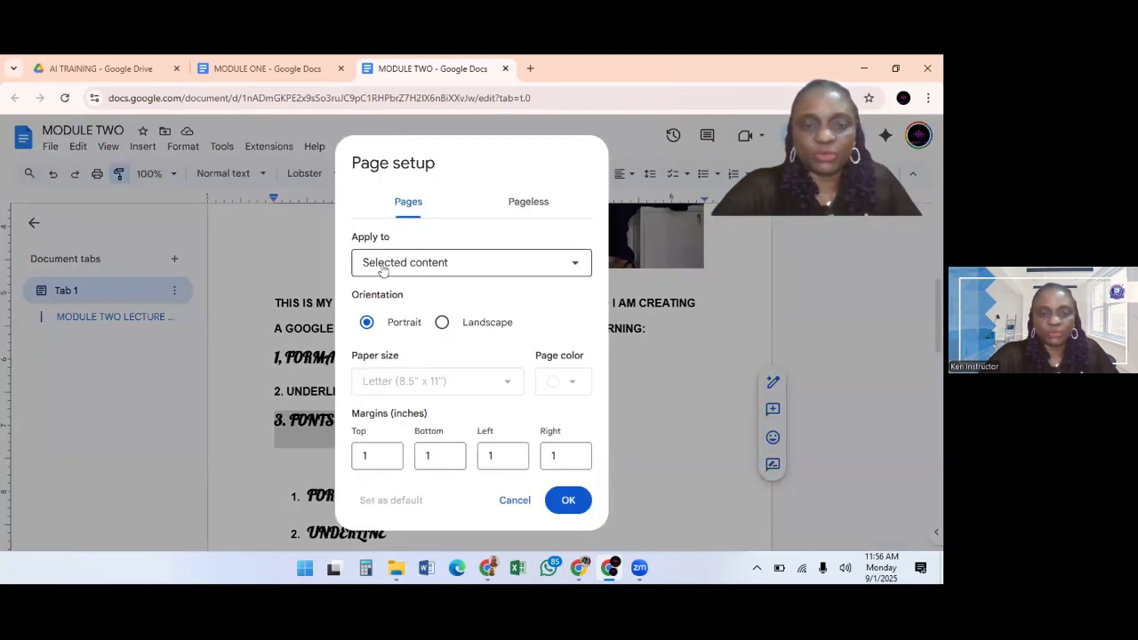
left_click(442, 324)
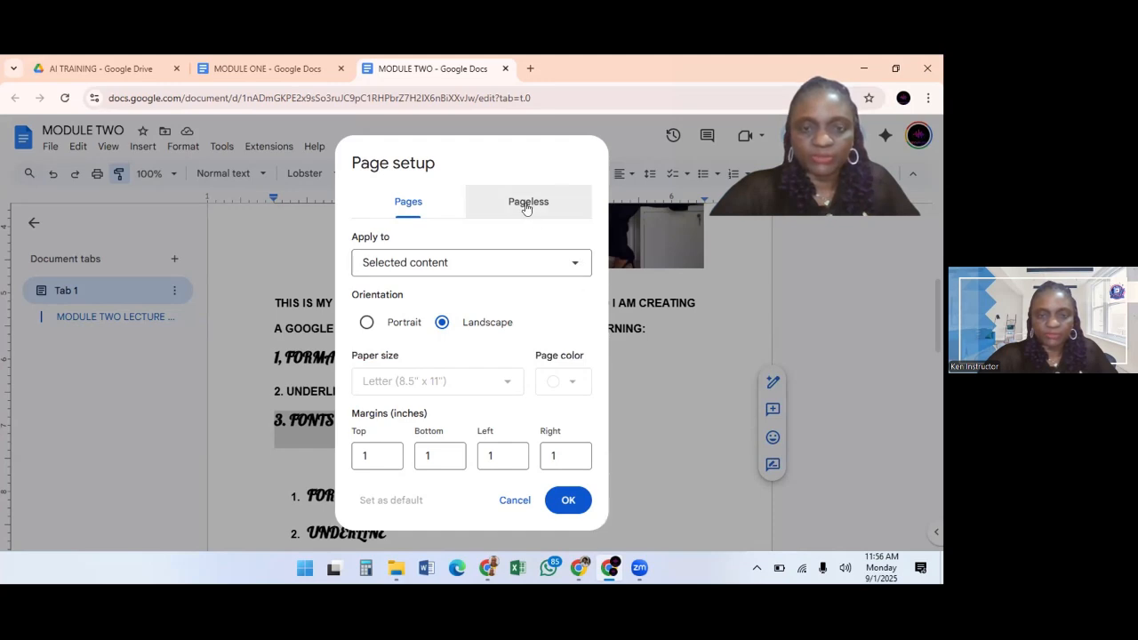
left_click(366, 322)
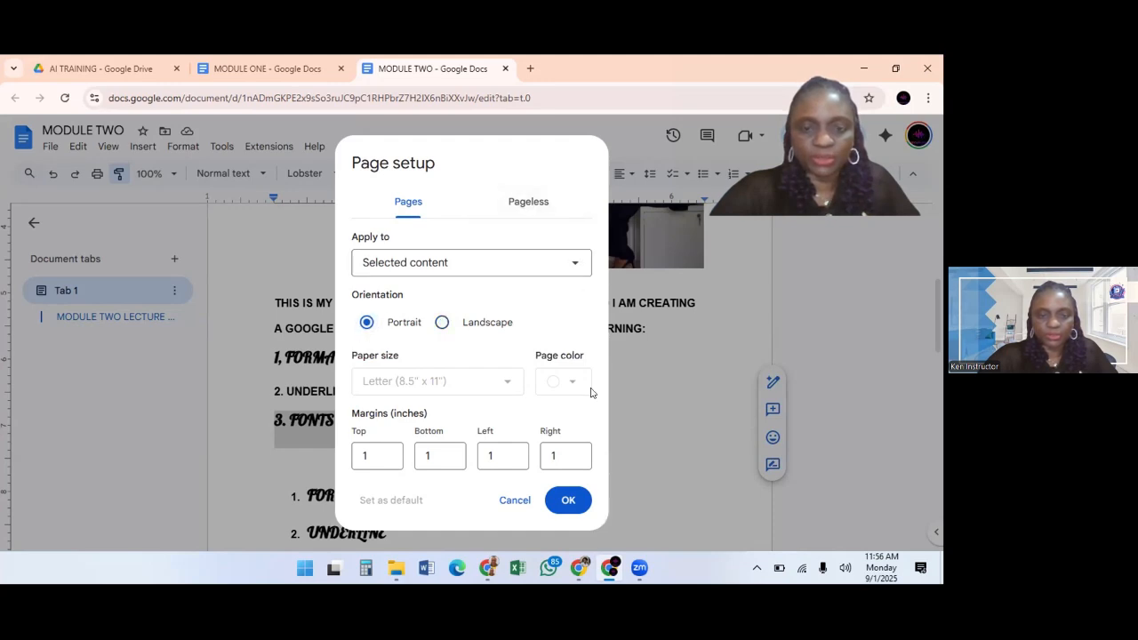
left_click_drag(573, 353, 573, 386)
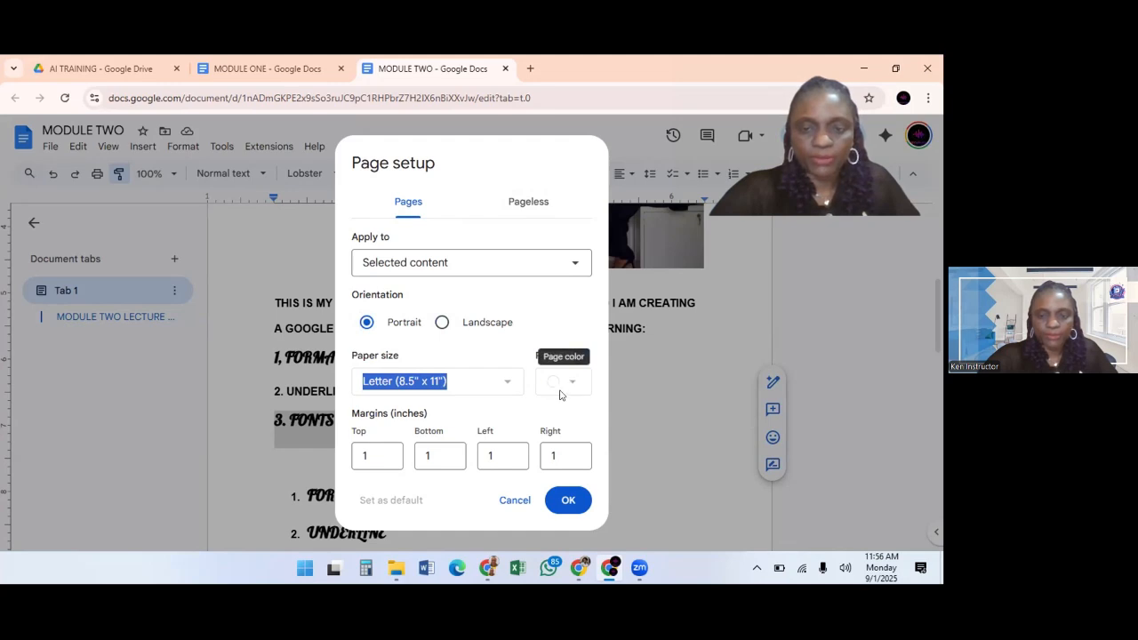
left_click(564, 498)
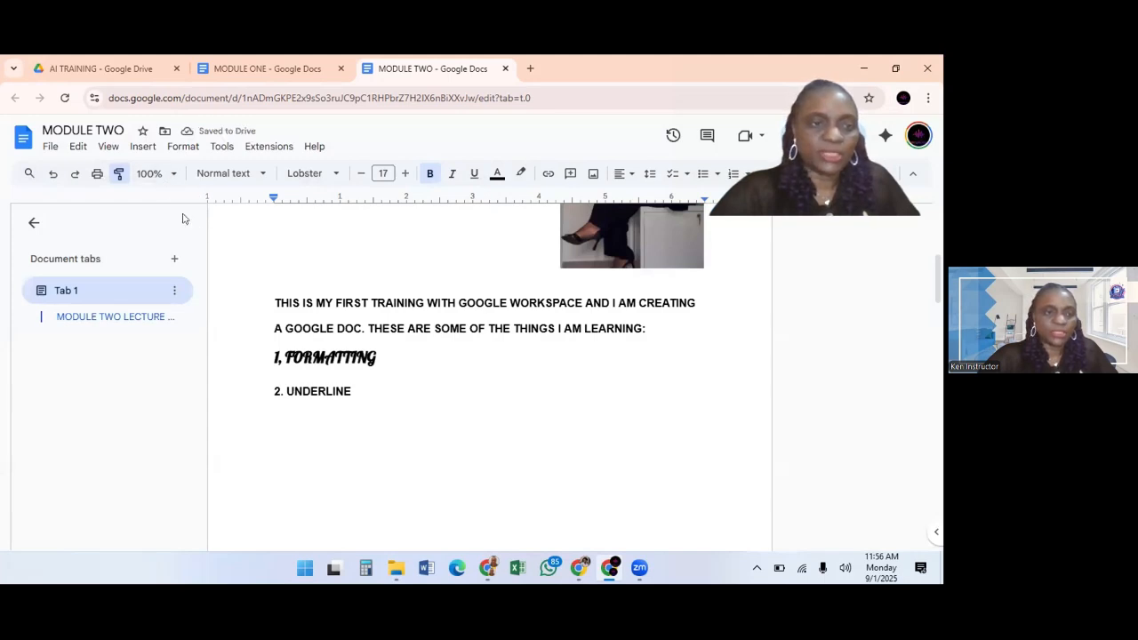
Change the document's page setup to the pageless format with a yellow background color
left_click(50, 147)
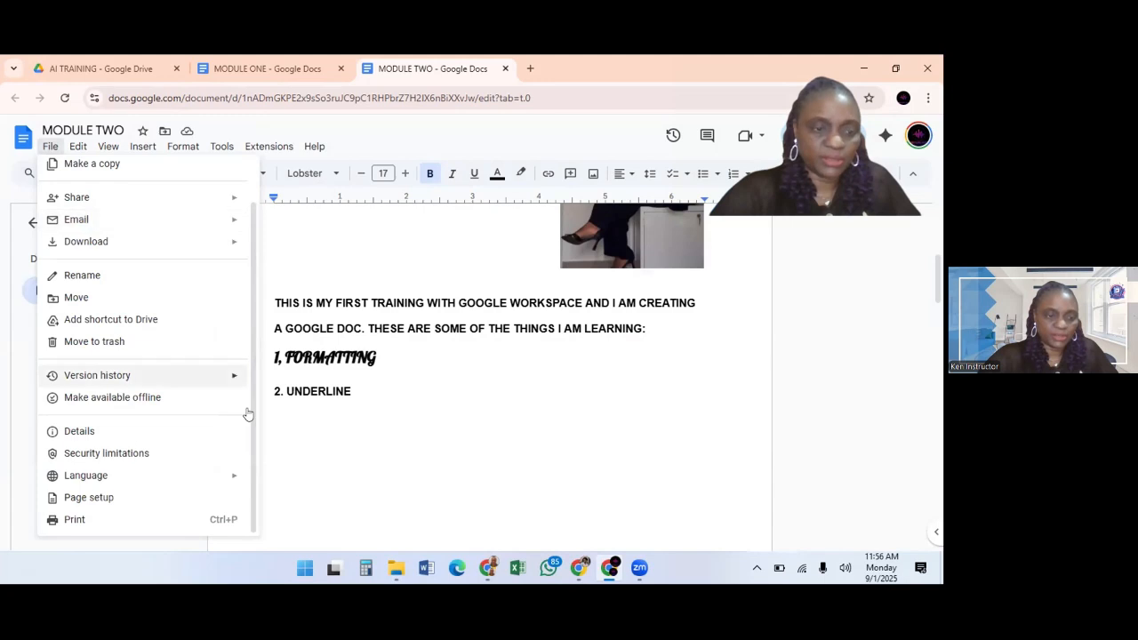
left_click(151, 498)
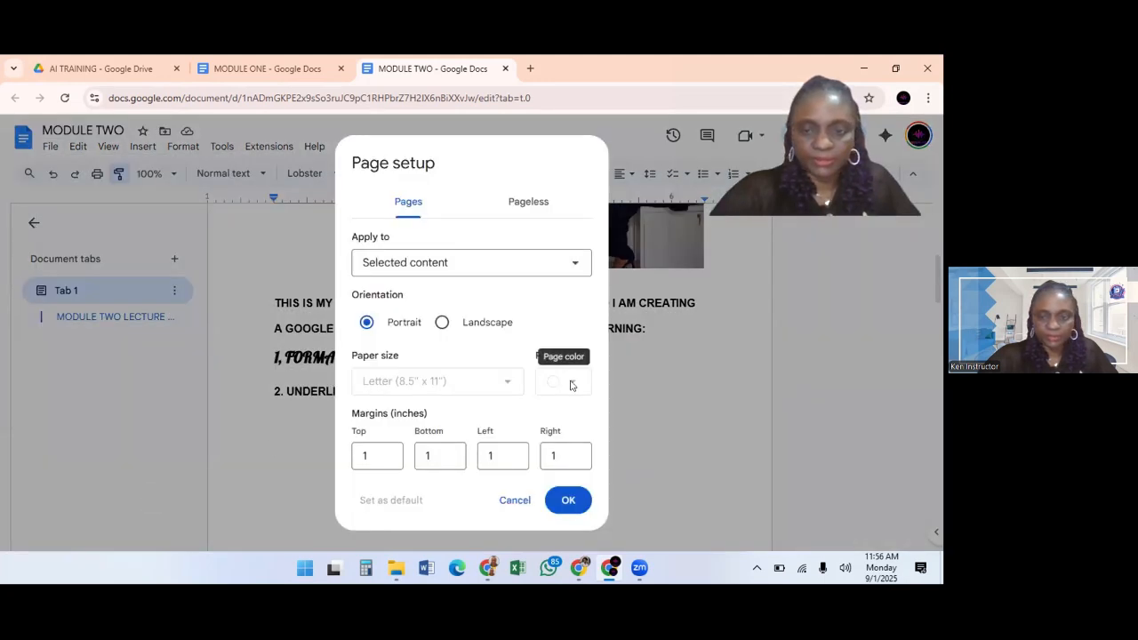
right_click(571, 383)
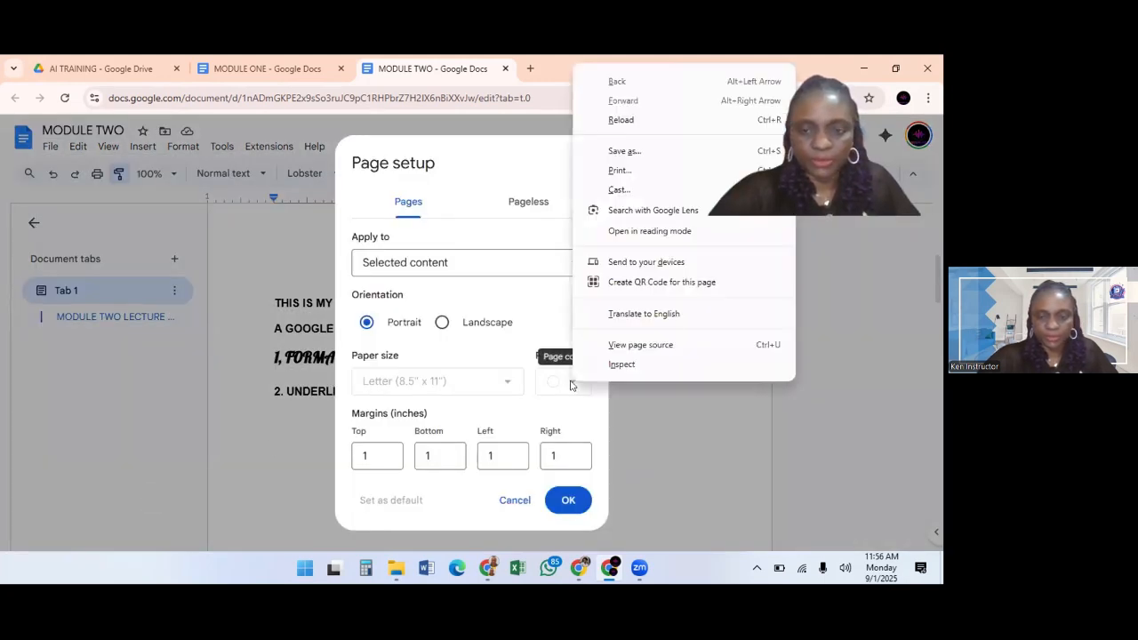
left_click(688, 429)
left_click(520, 196)
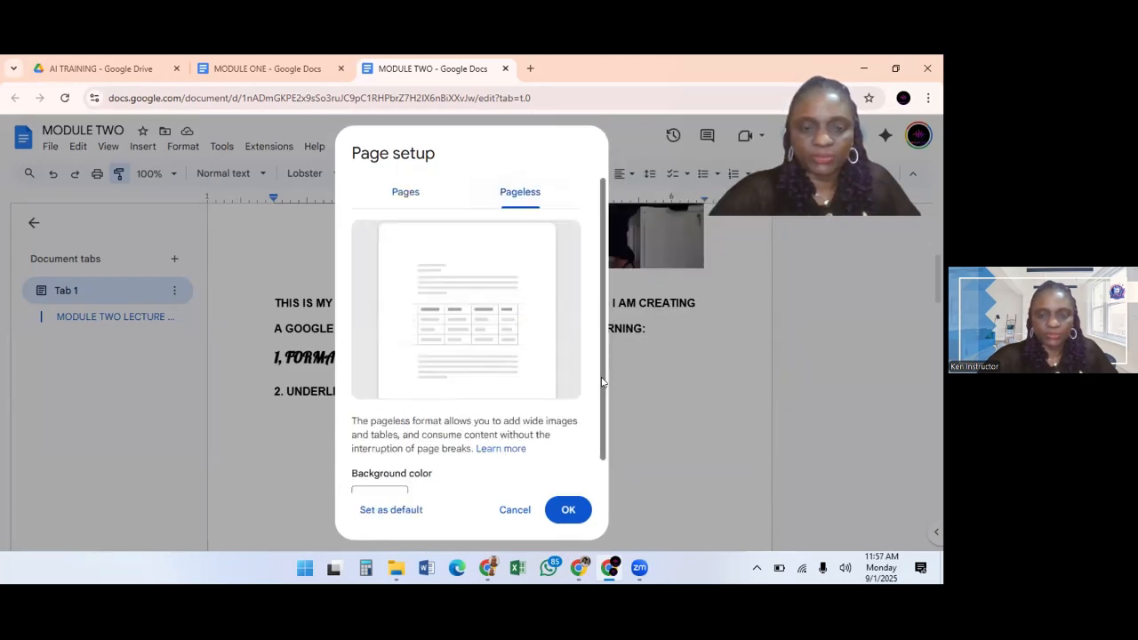
left_click_drag(601, 382, 601, 241)
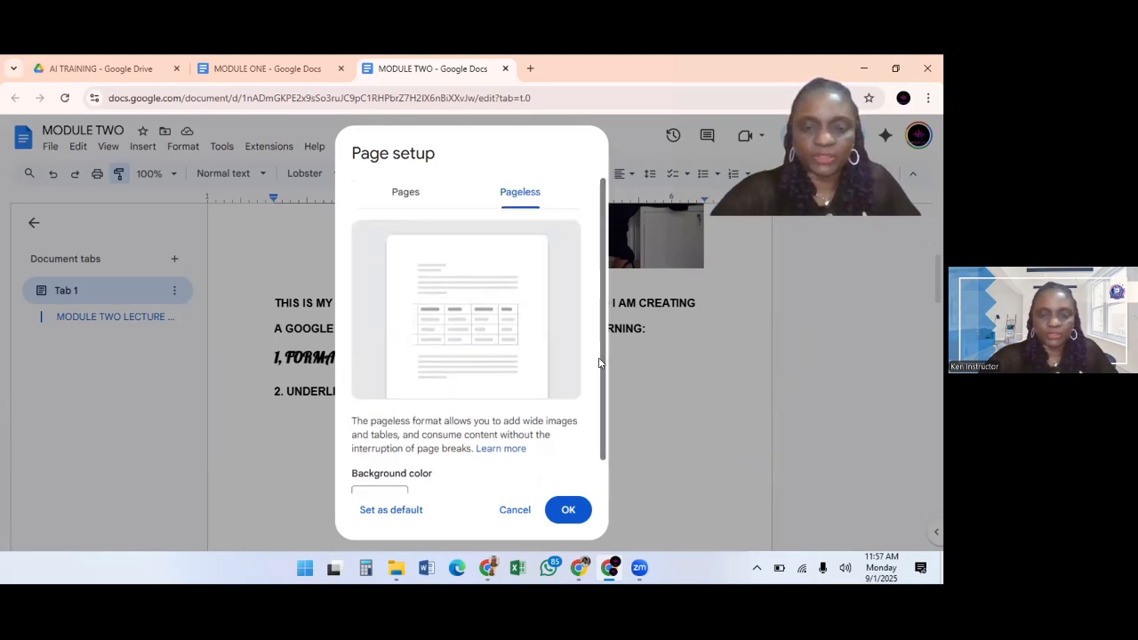
scroll(497, 418, "down", 1)
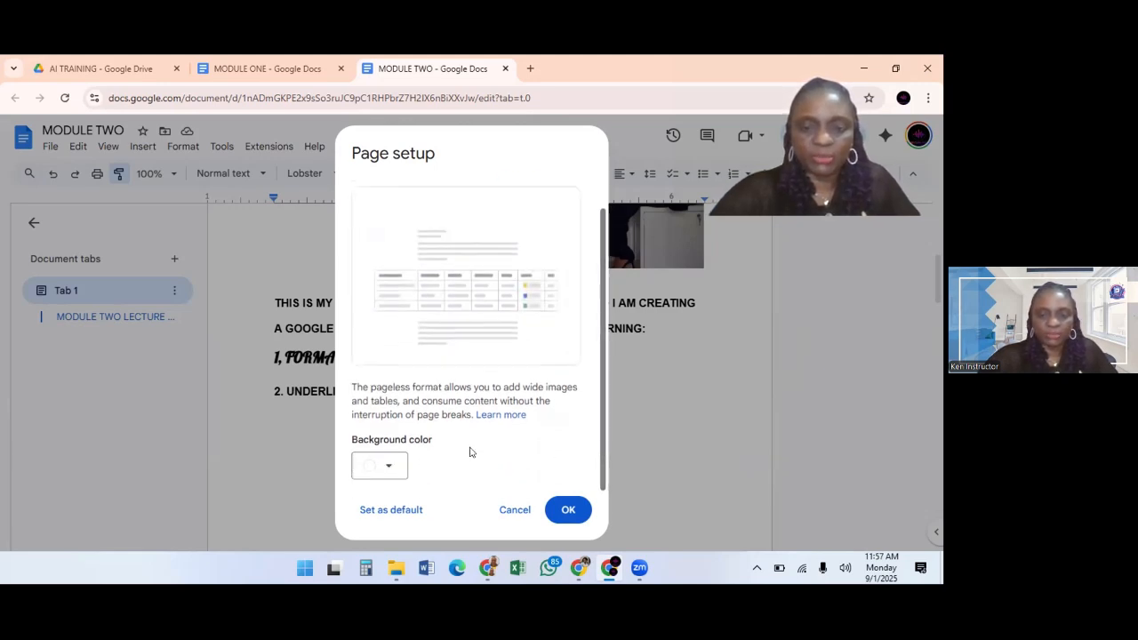
left_click(381, 466)
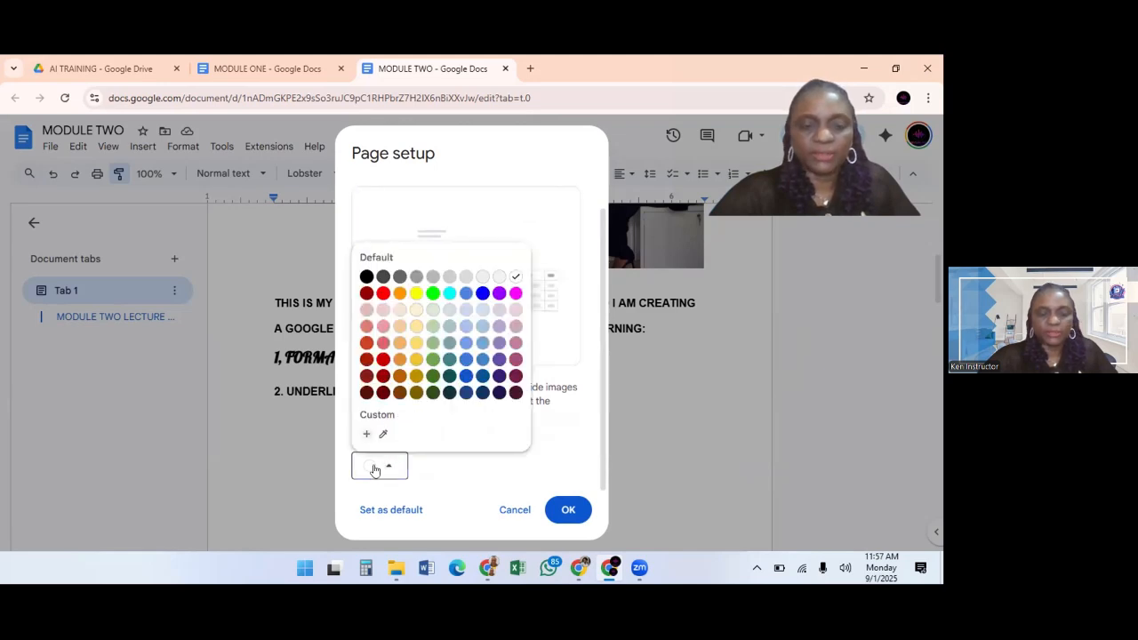
left_click(416, 293)
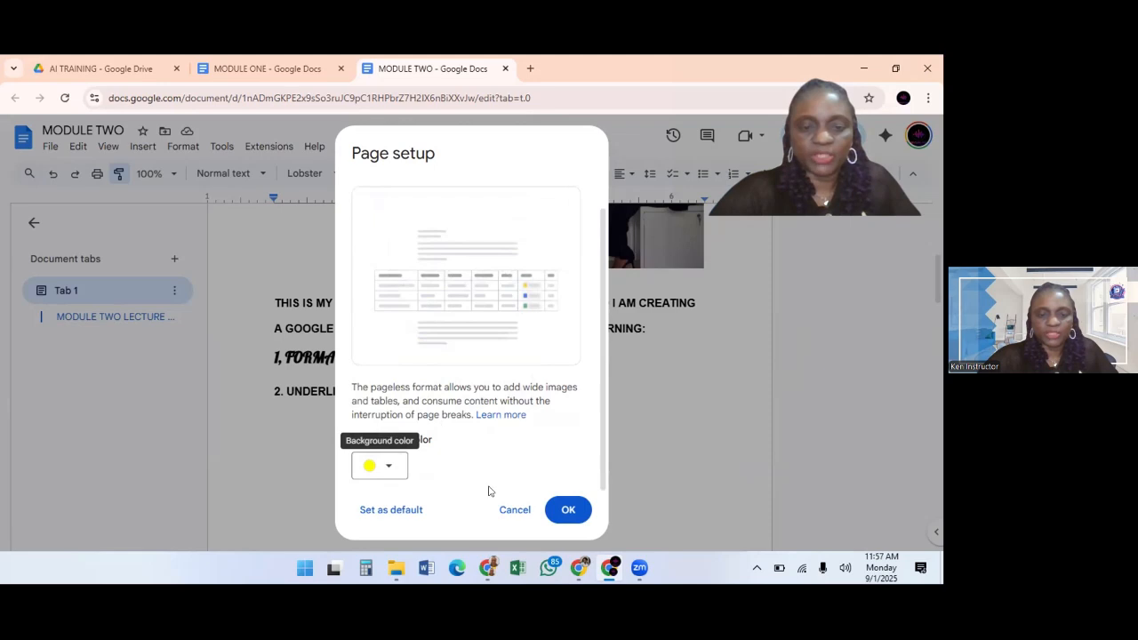
left_click(568, 511)
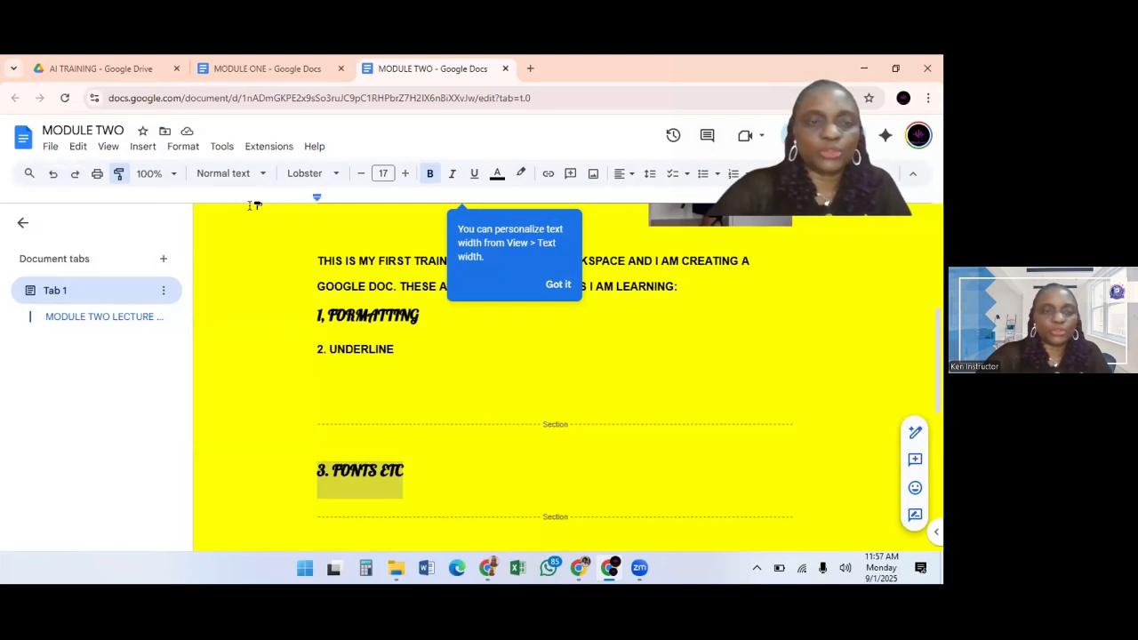
Dismiss the text width tip and examine the available document modes
left_click(99, 148)
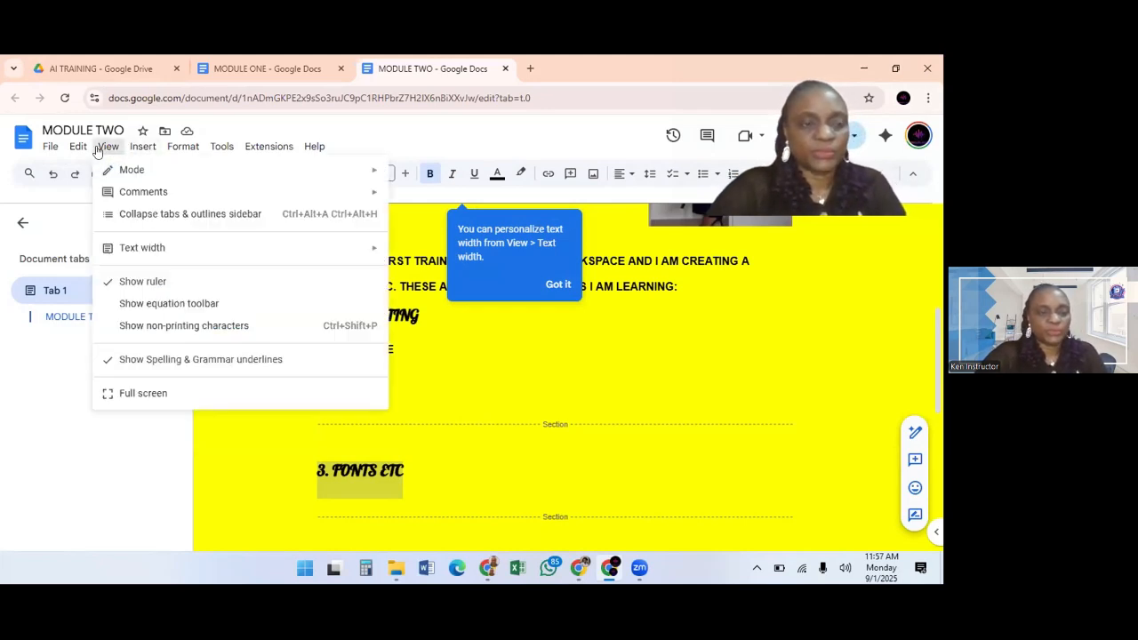
mouse_move(162, 176)
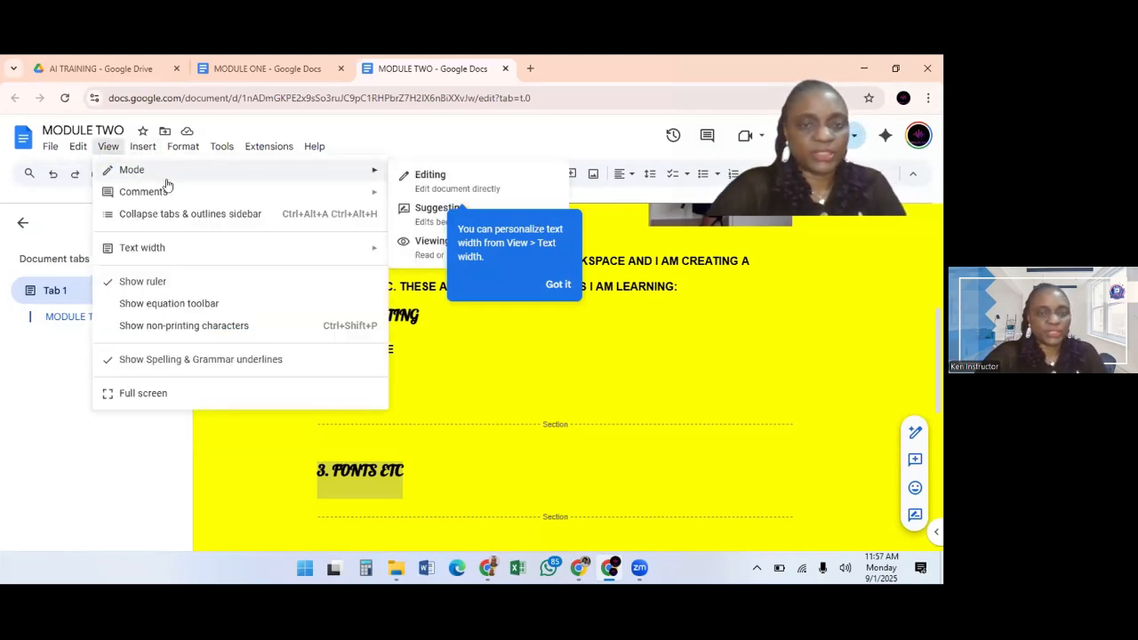
left_click(558, 285)
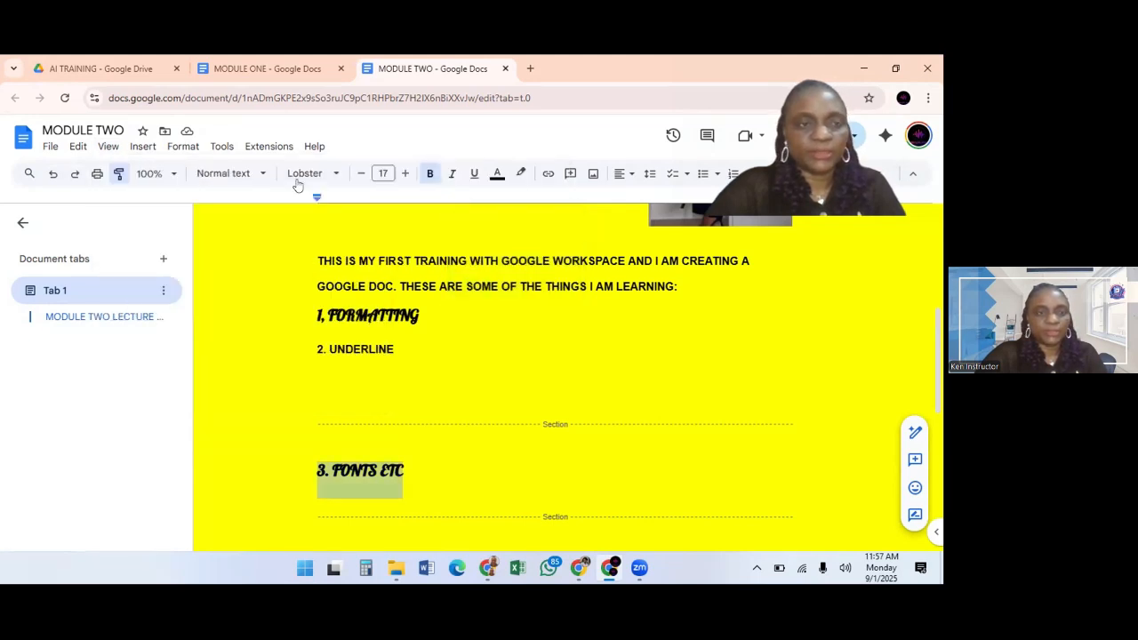
left_click(108, 146)
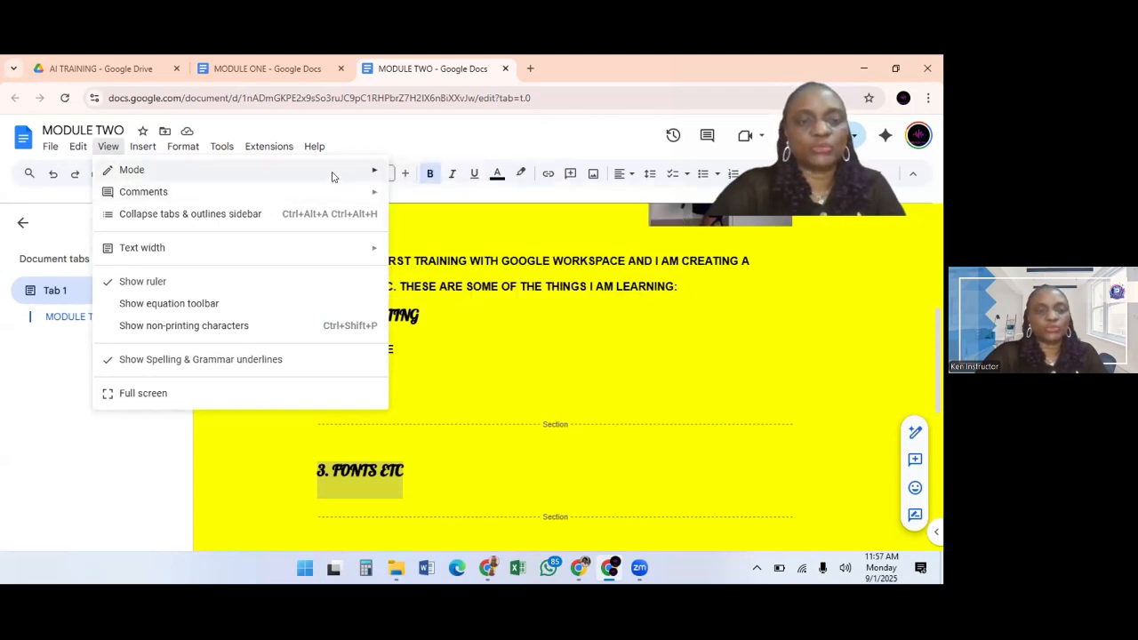
mouse_move(328, 175)
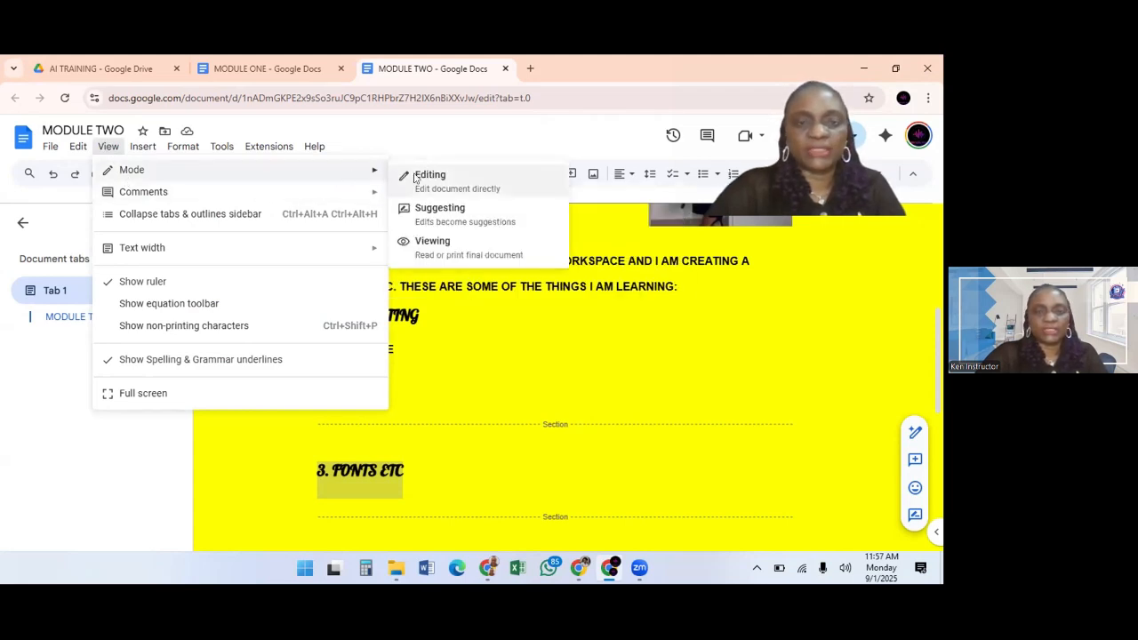
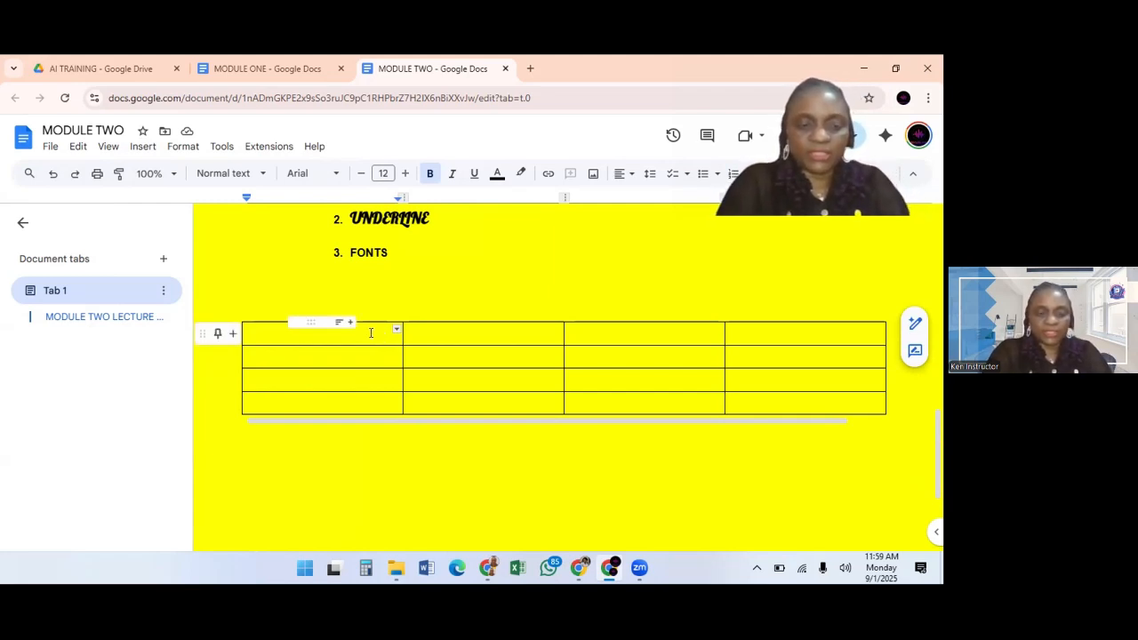
Enter DAYS and TIME as headings in the first two cells of the table's top row
type("DAYS")
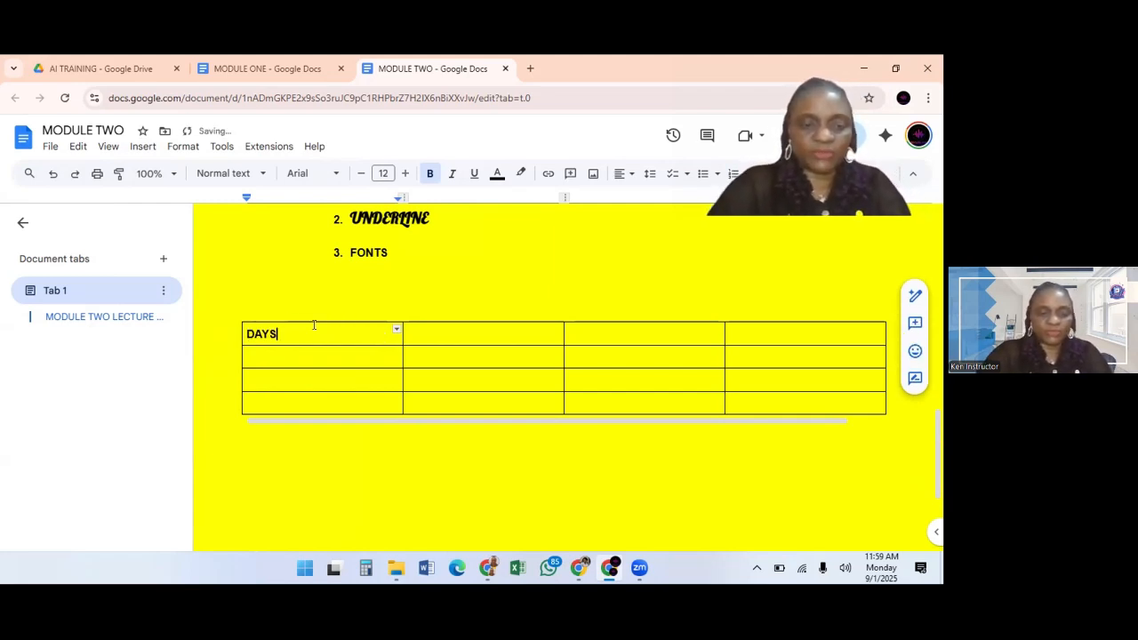
double_click(441, 336)
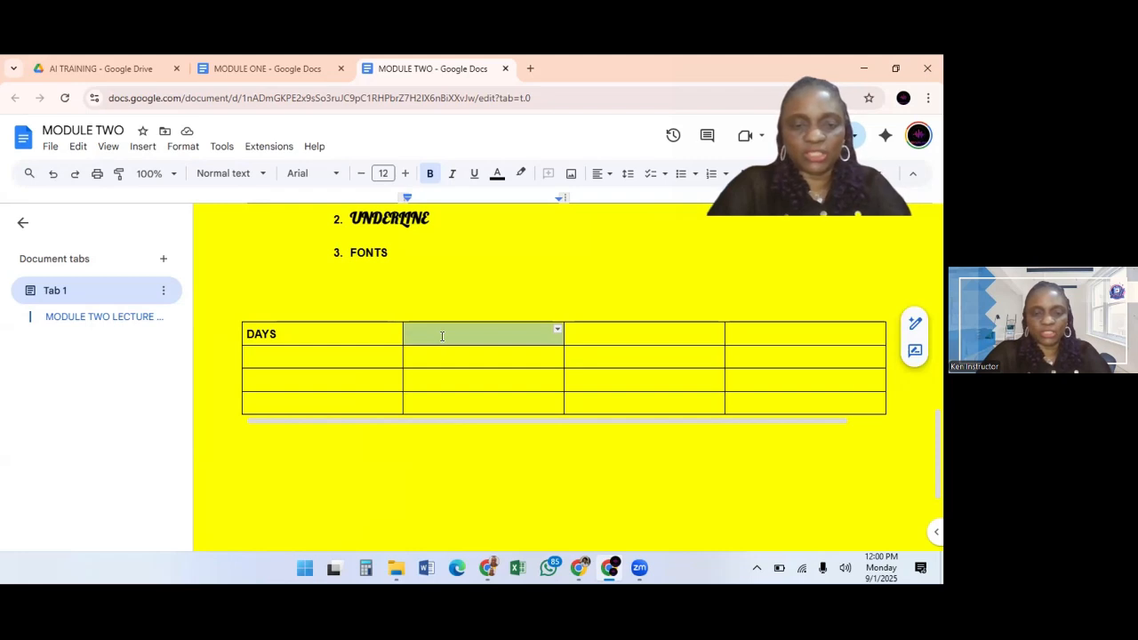
key("Tab")
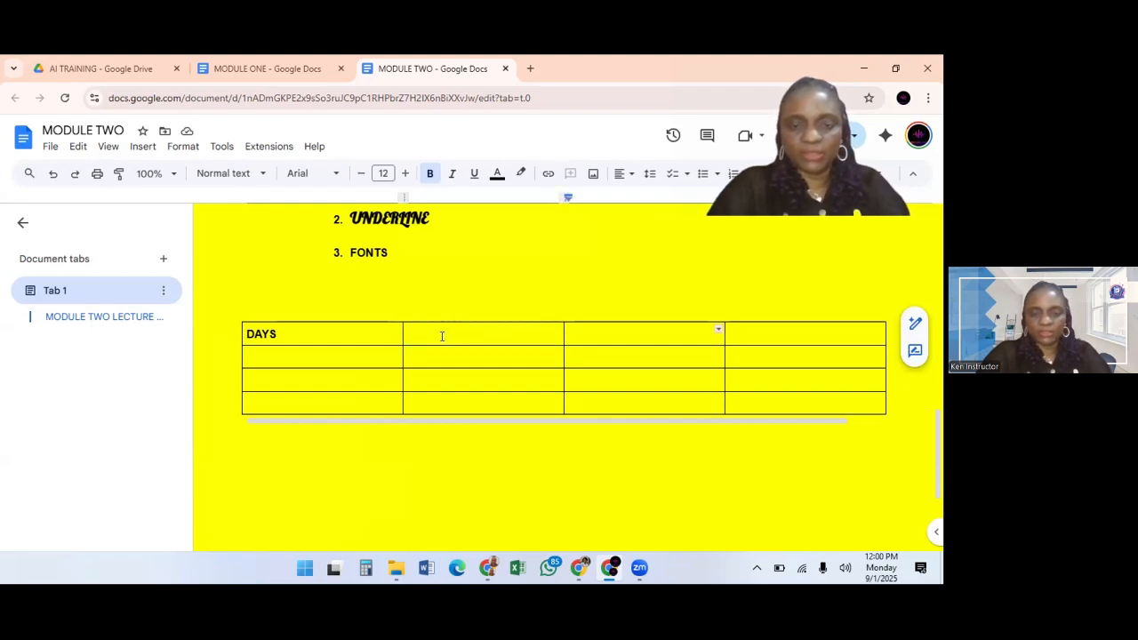
left_click(474, 336)
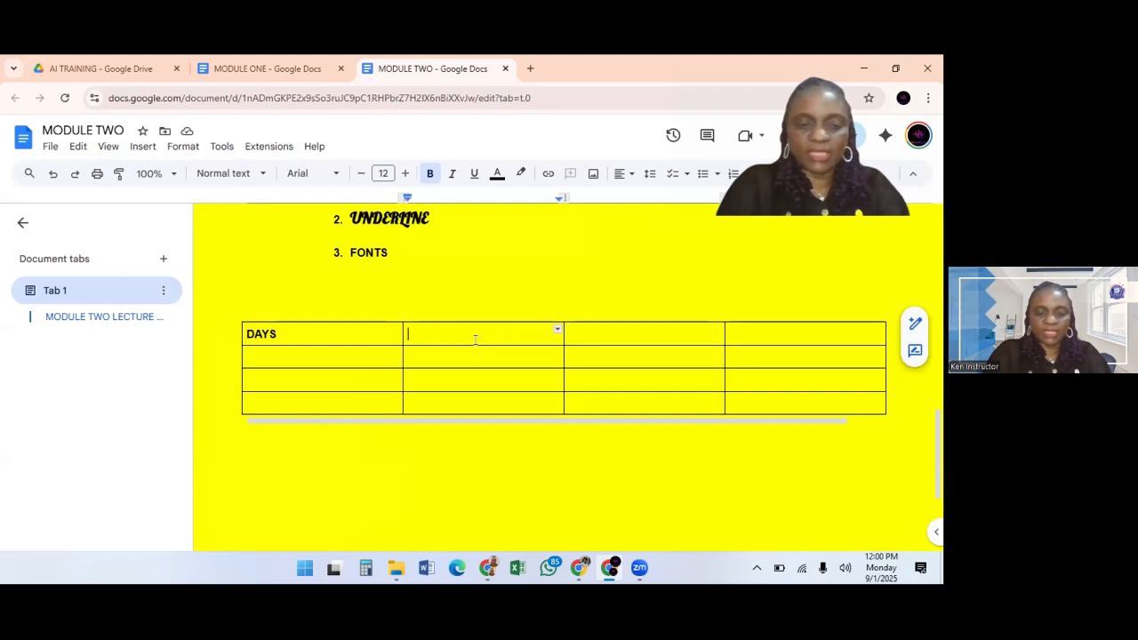
type("TIME")
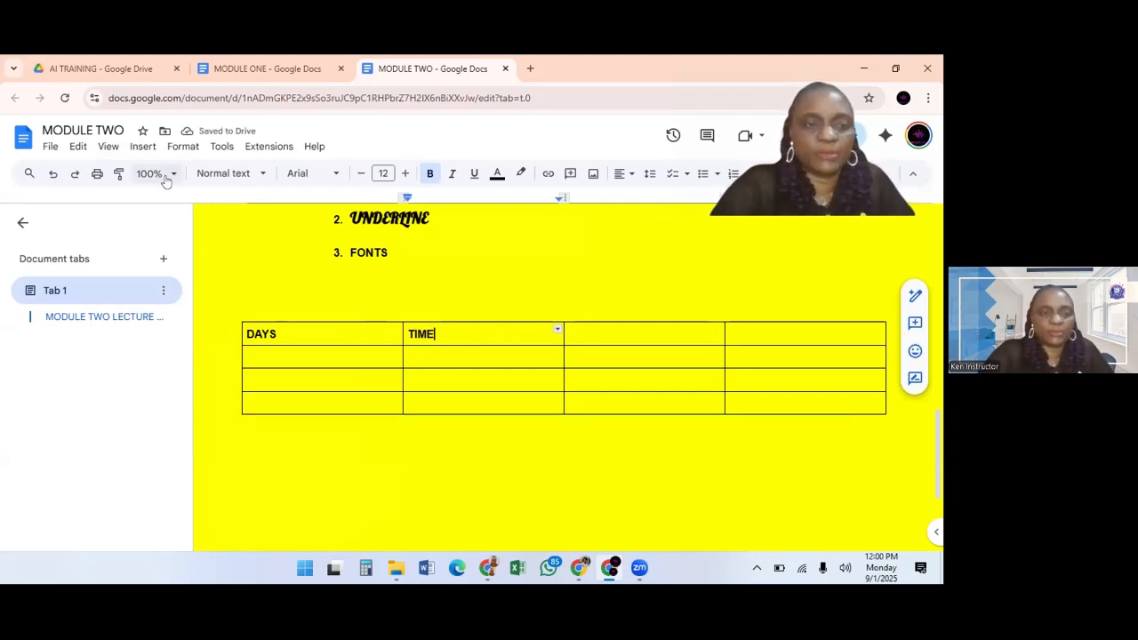
left_click(140, 149)
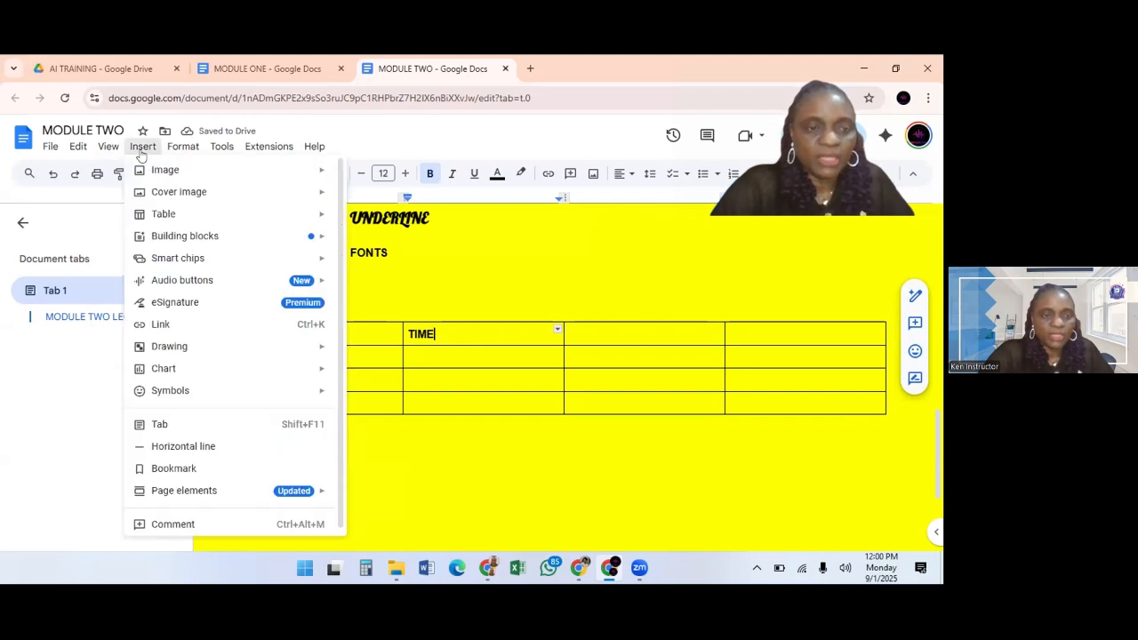
mouse_move(159, 220)
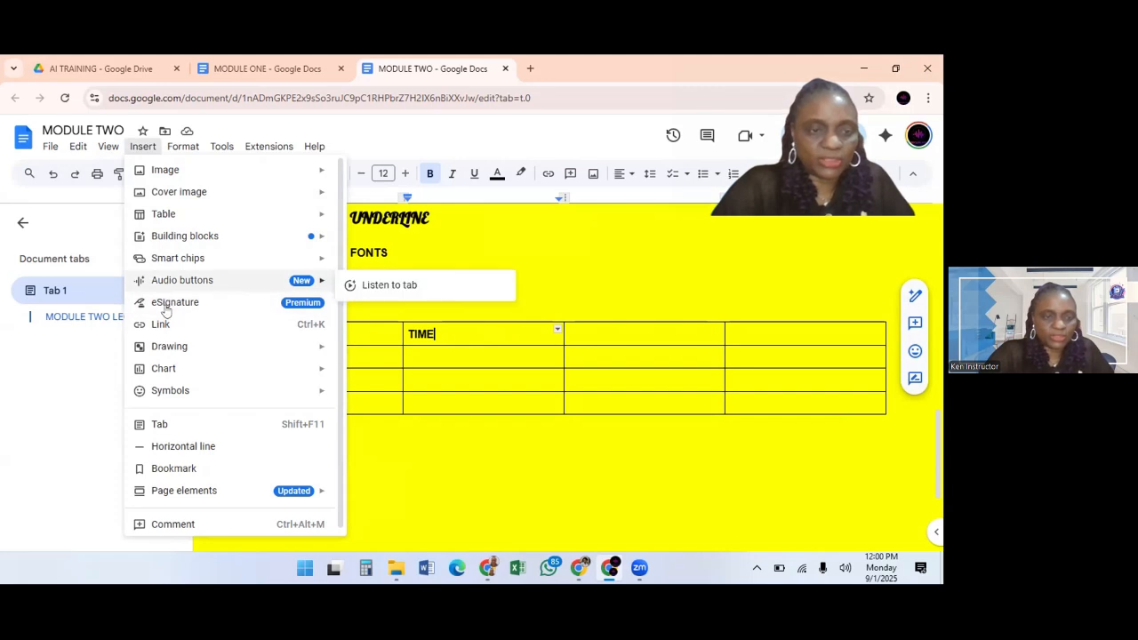
mouse_move(162, 377)
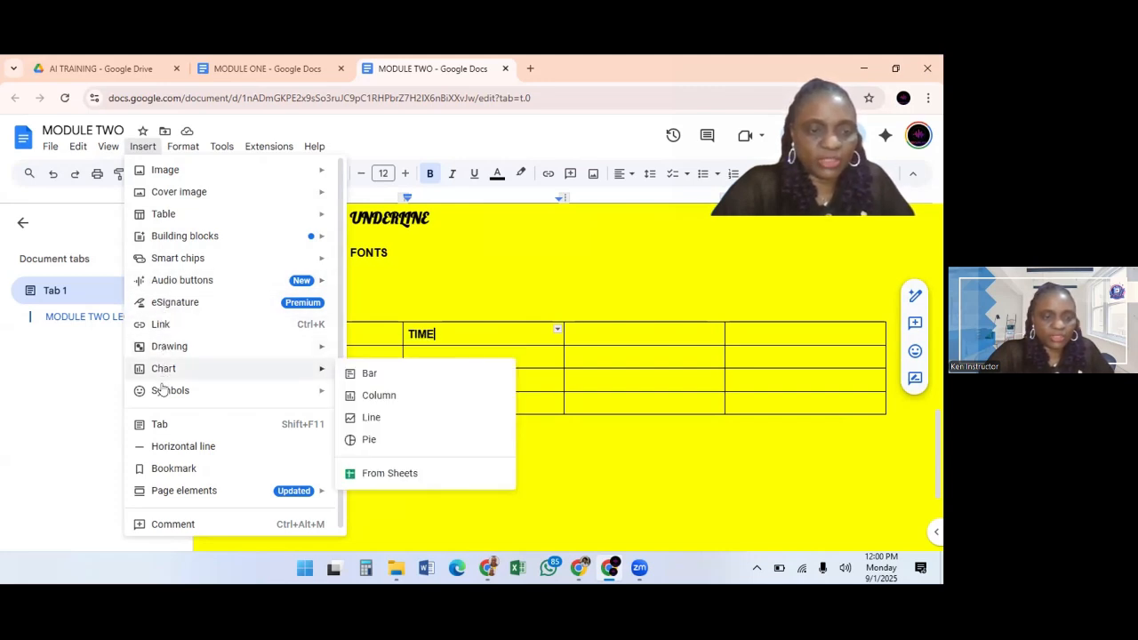
mouse_move(160, 397)
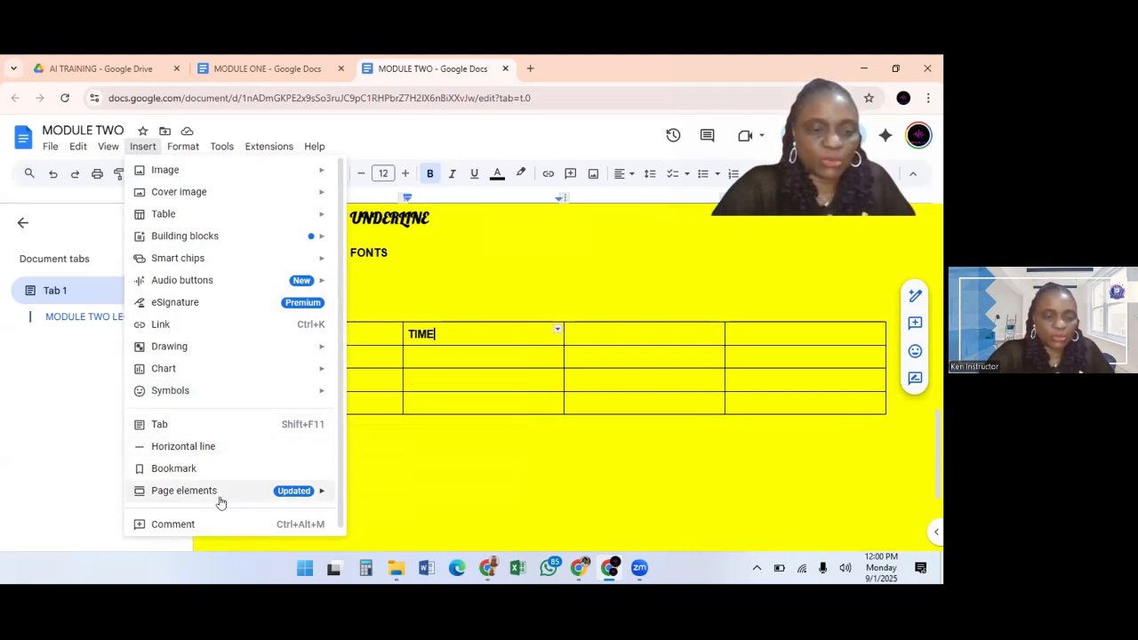
Switch the document from the pageless layout to Pages format and return to its beginning
mouse_move(174, 144)
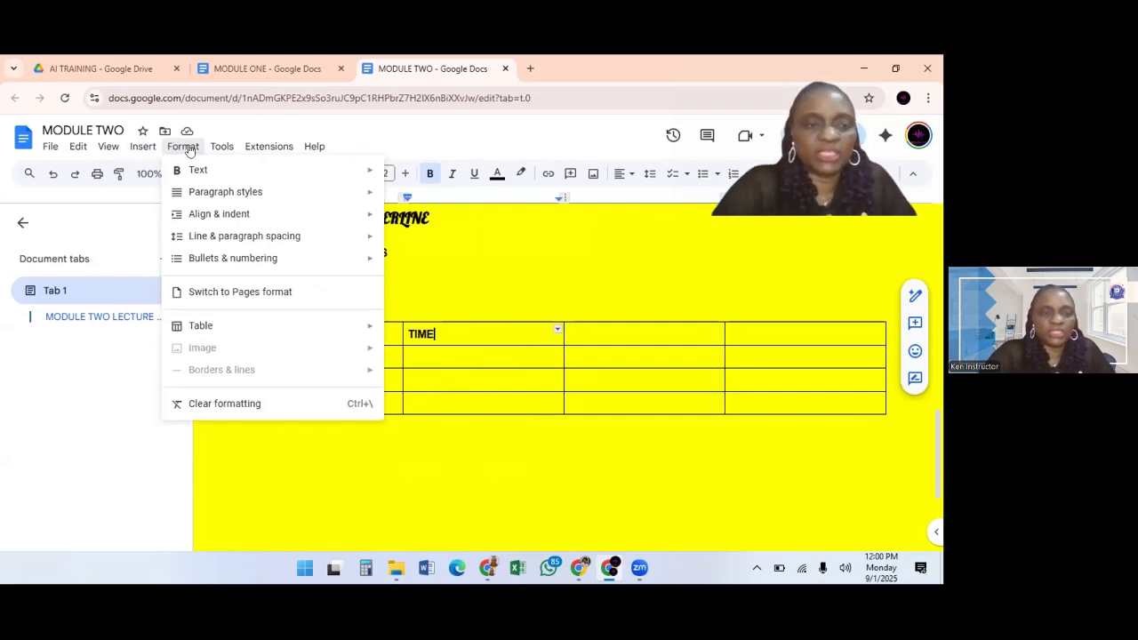
mouse_move(214, 197)
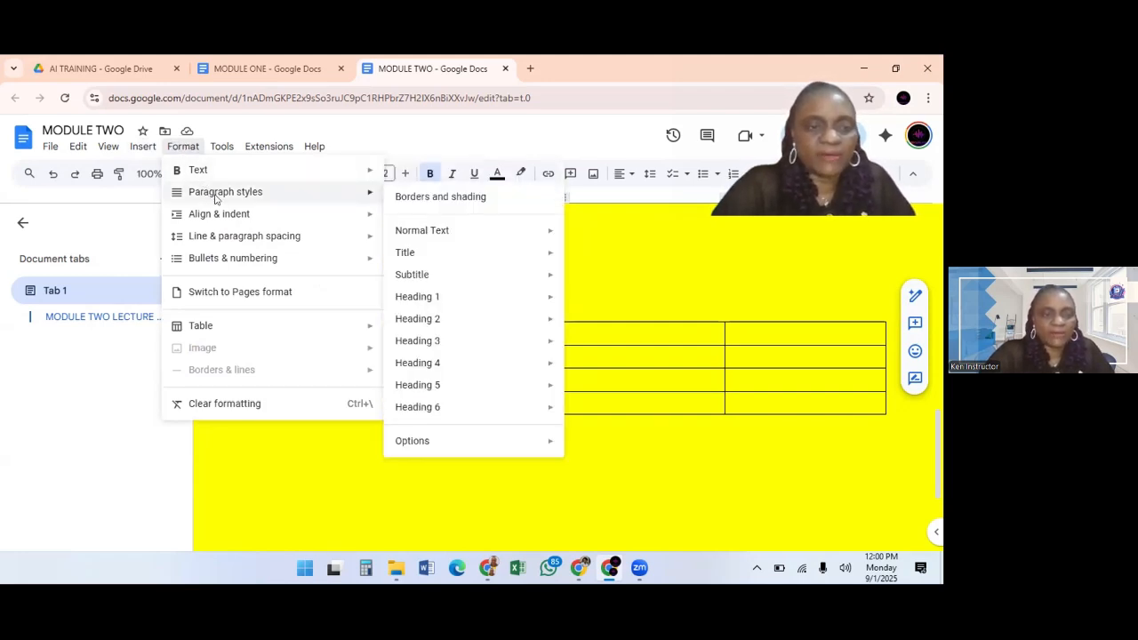
mouse_move(202, 241)
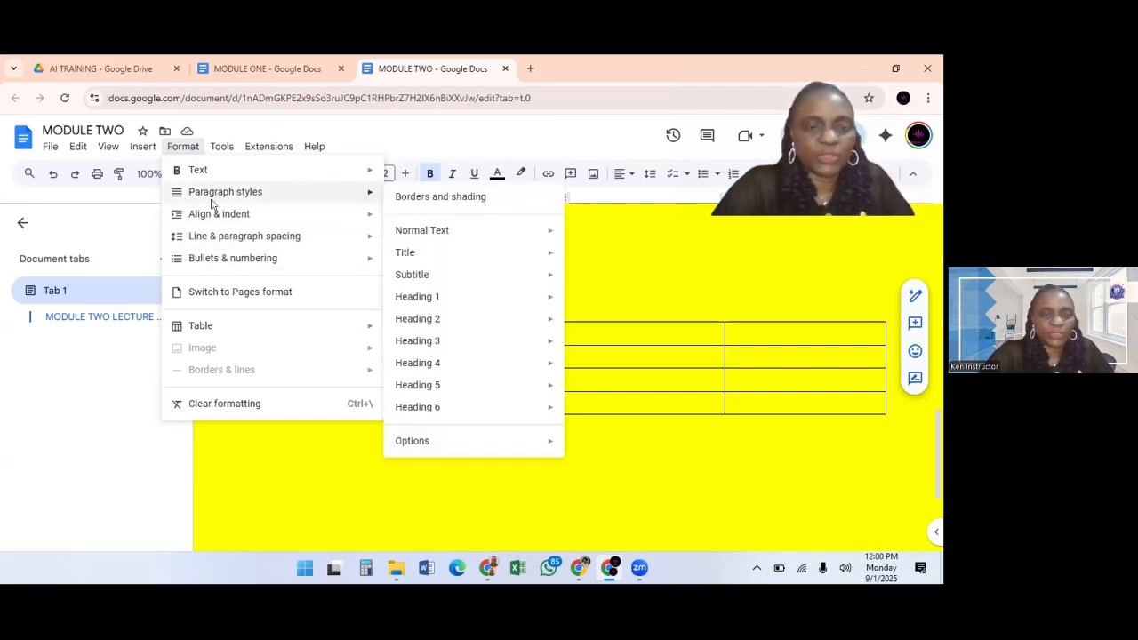
left_click(225, 293)
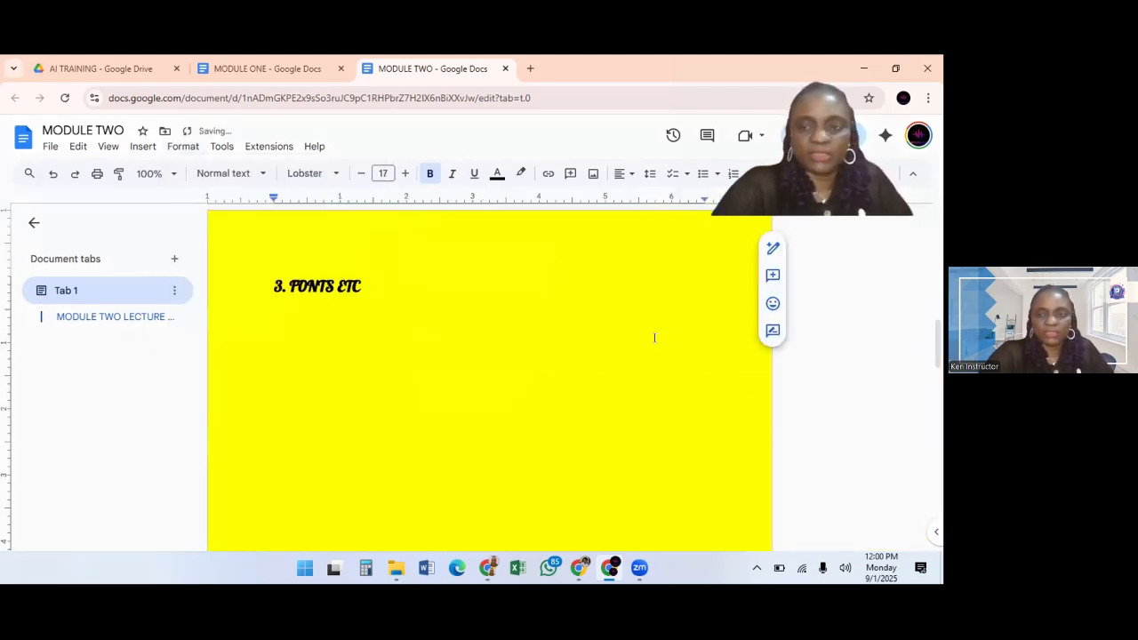
left_click_drag(939, 344, 939, 233)
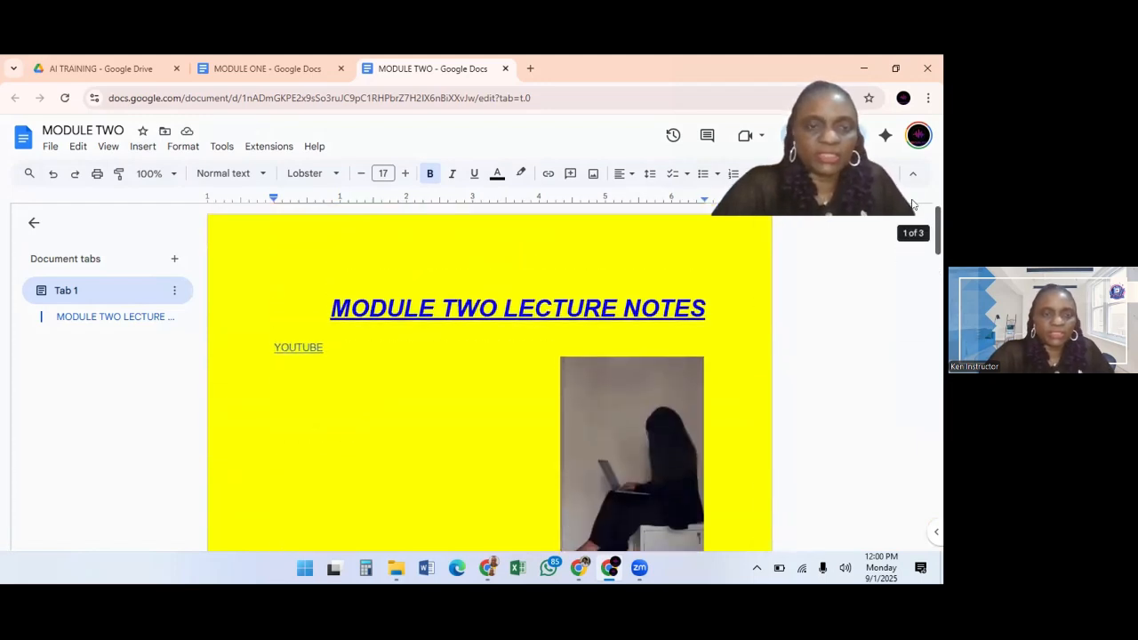
left_click(222, 148)
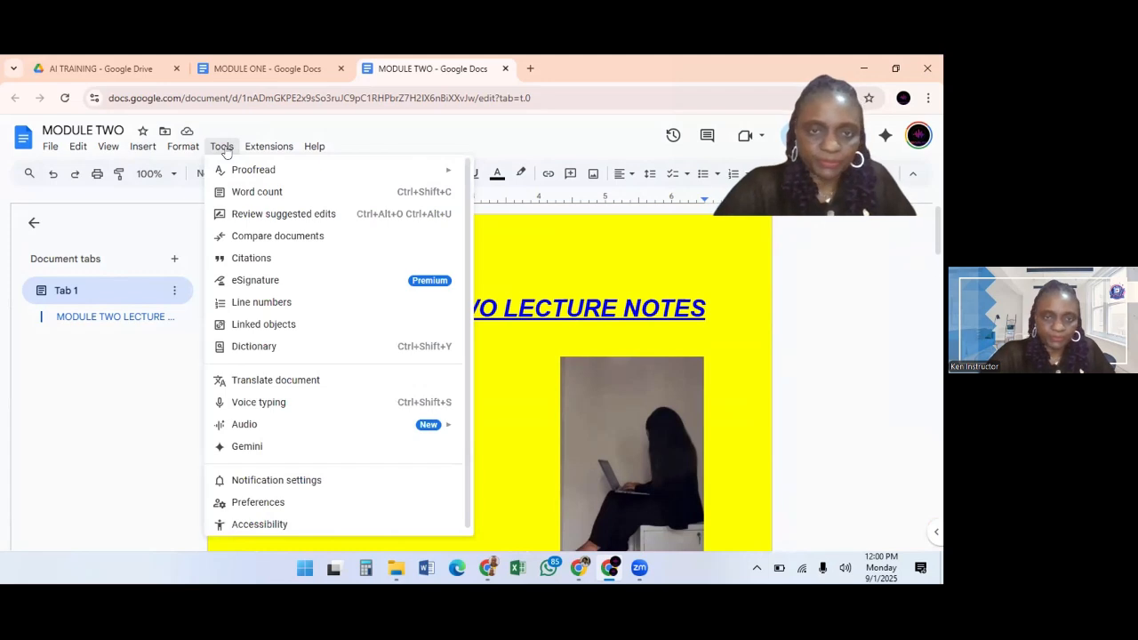
mouse_move(238, 173)
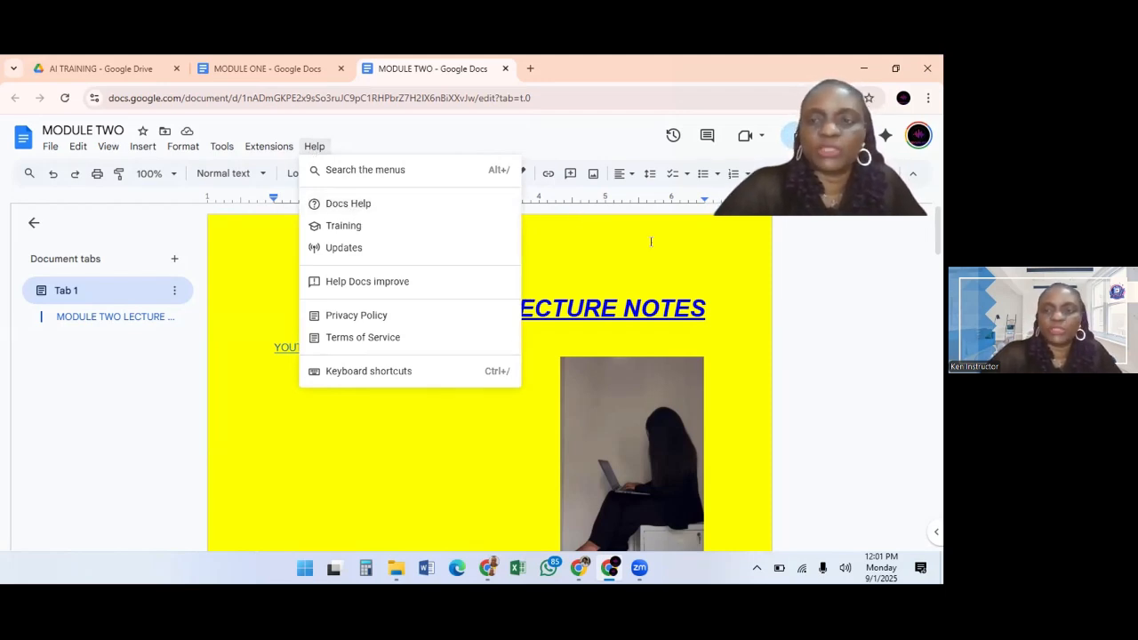
left_click(796, 263)
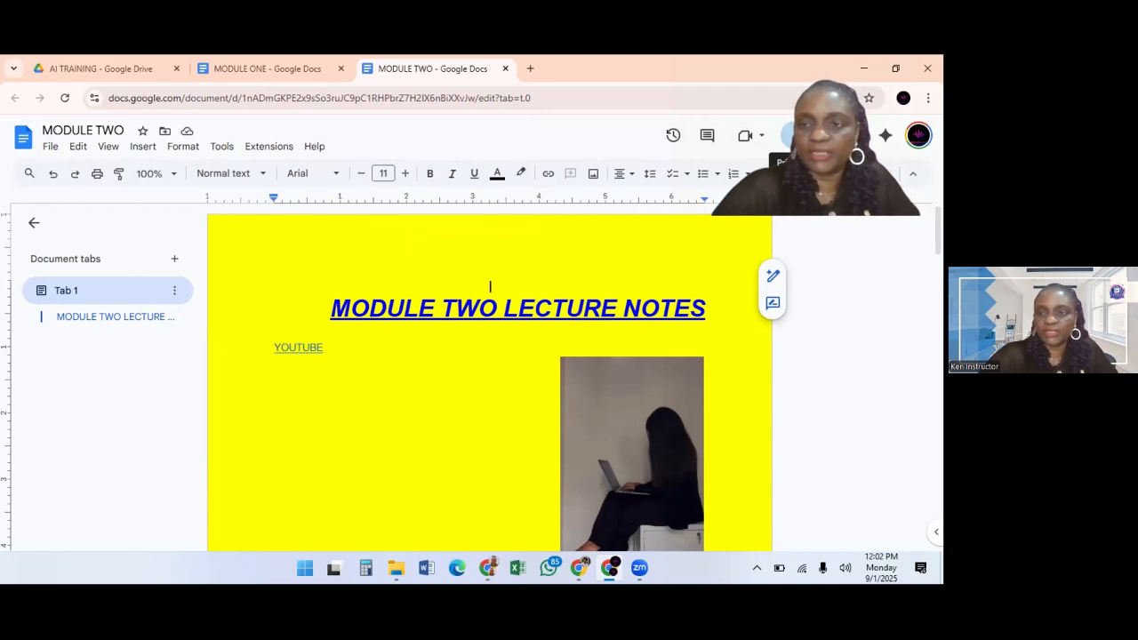
Open the MODULE TWO sharing settings and set general access to Anyone with the link
left_click(816, 135)
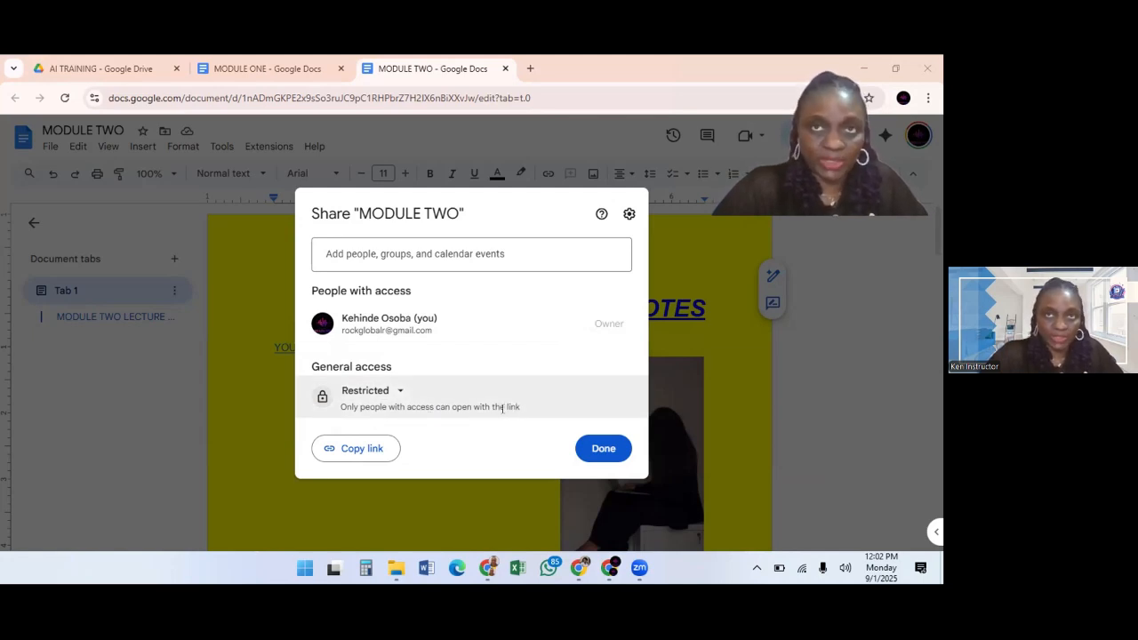
left_click(399, 394)
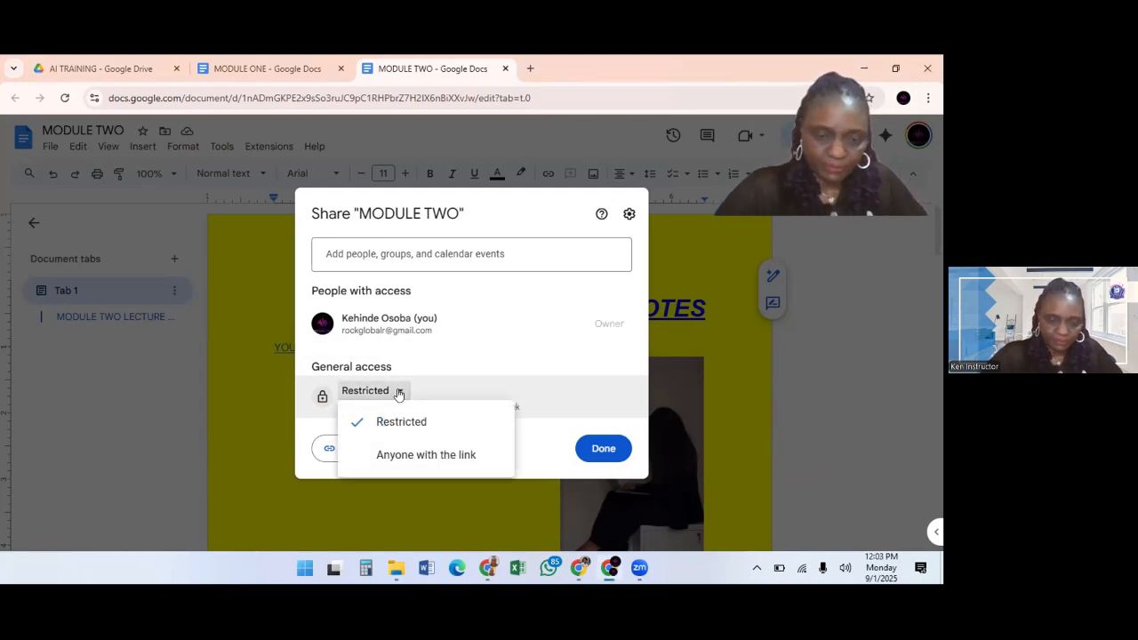
left_click(409, 456)
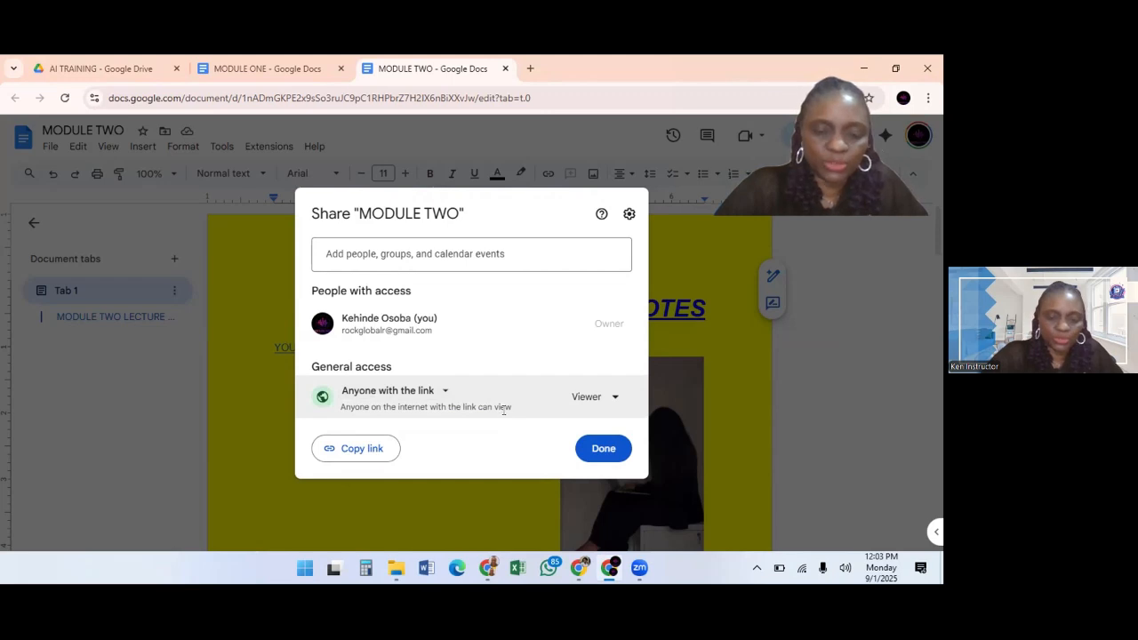
Try the Commenter and Editor roles for anyone with the link, and return the role to Viewer
left_click(613, 401)
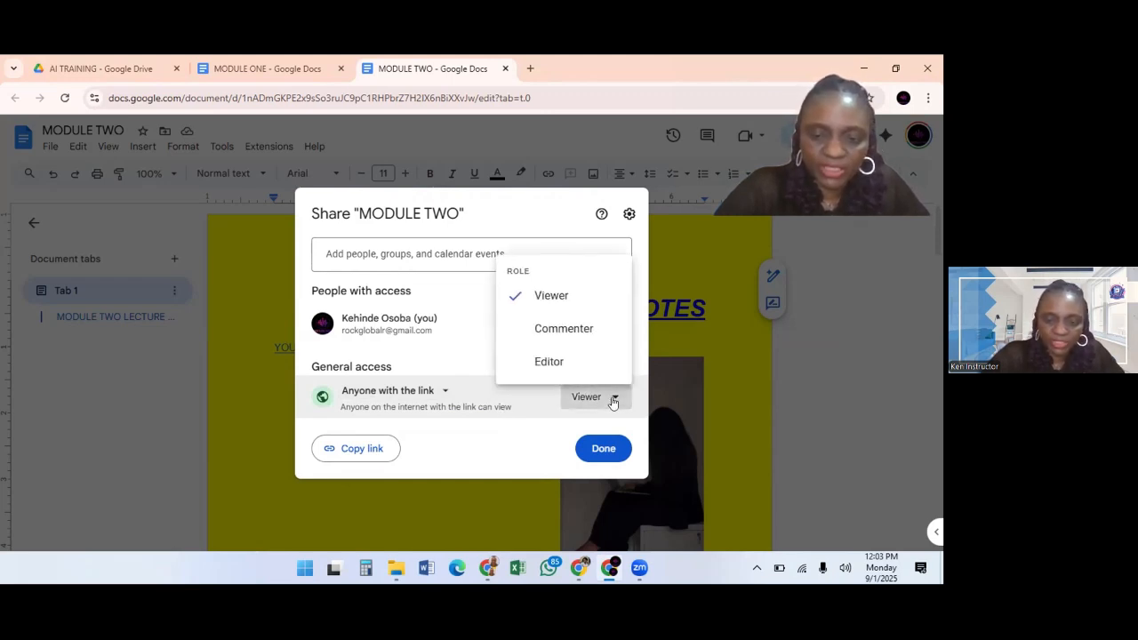
left_click(578, 331)
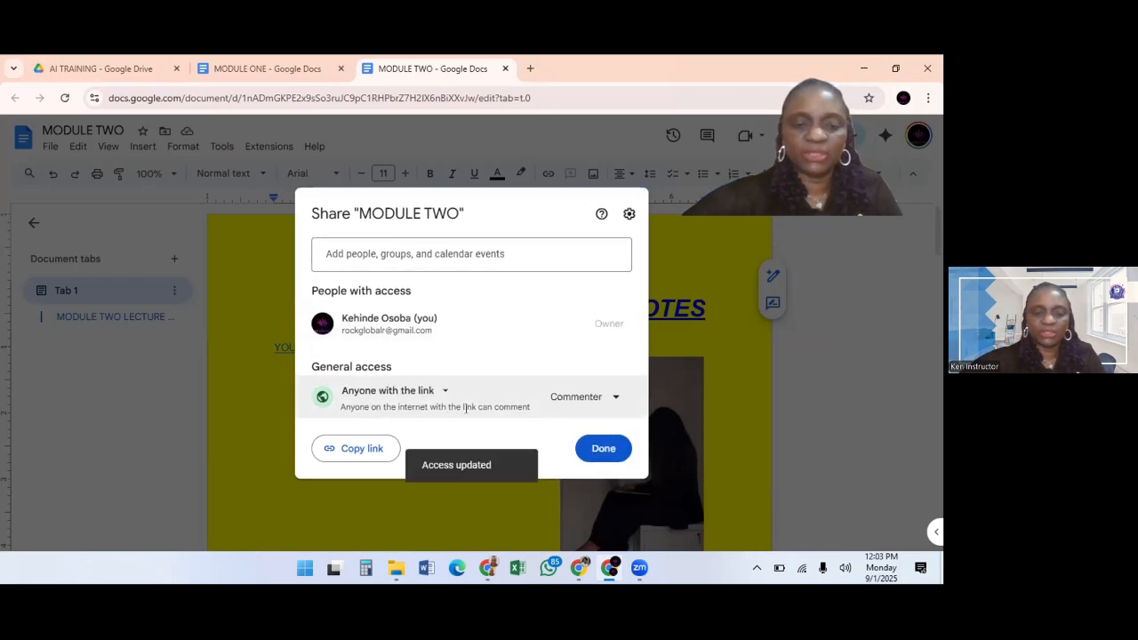
left_click(615, 399)
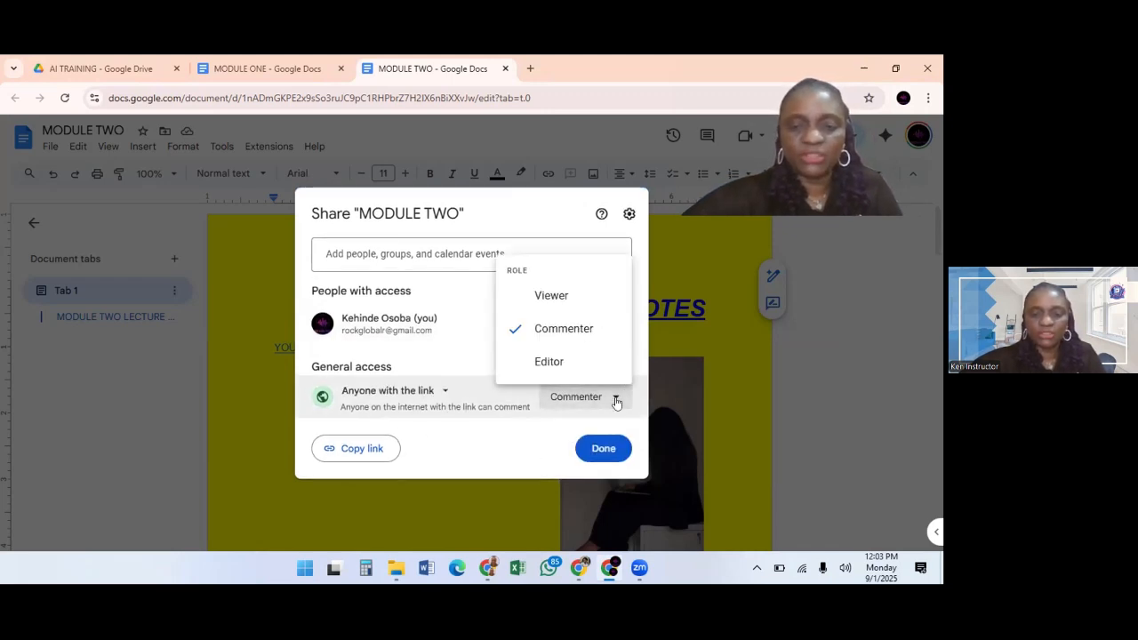
left_click(551, 365)
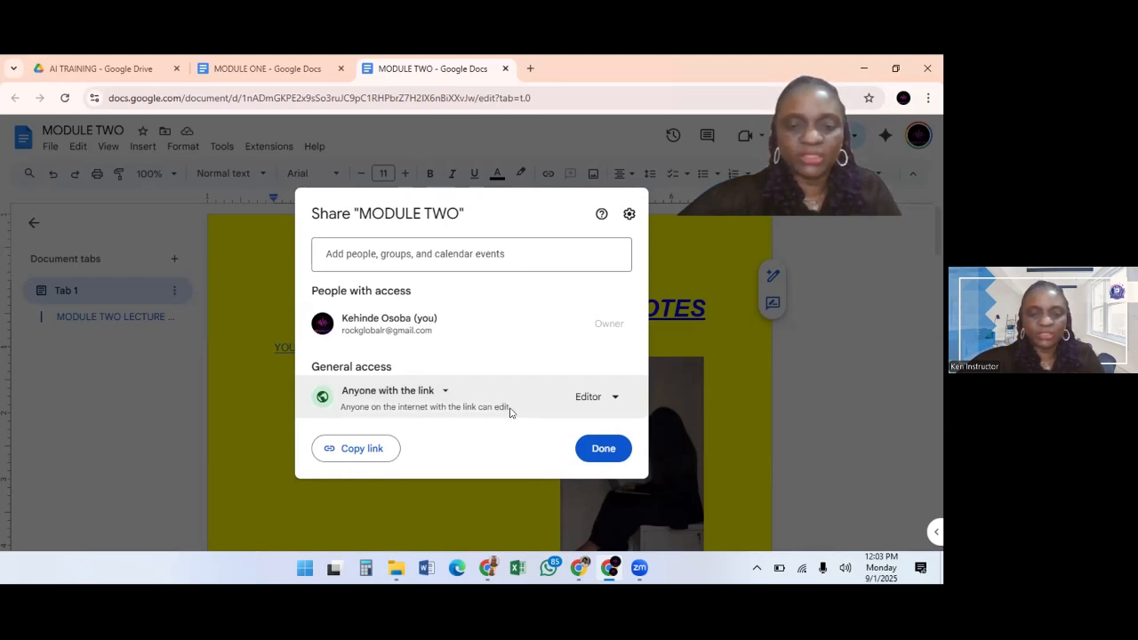
left_click(609, 401)
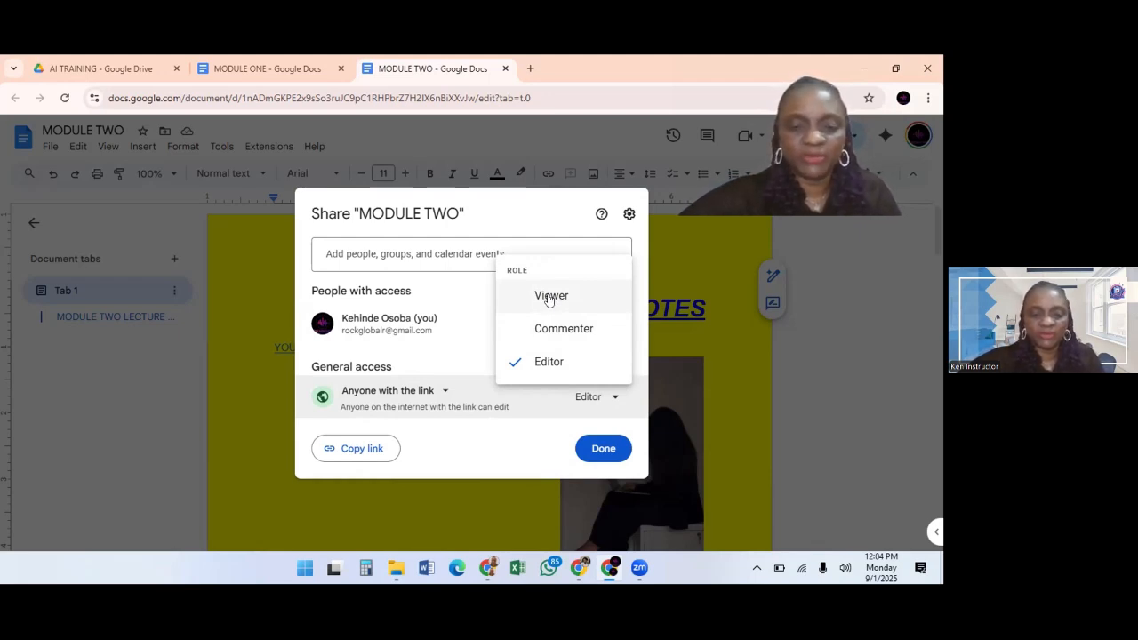
left_click(548, 298)
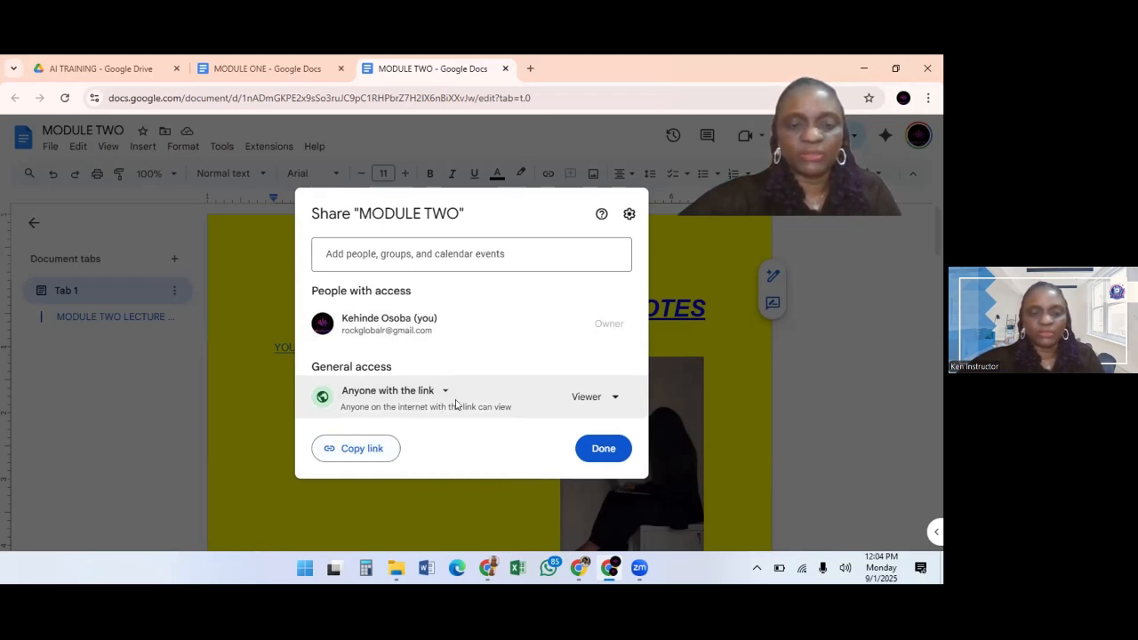
Share MODULE TWO with the second suggested contact as Editor, sending the notification message PLEASE CHECK THE DOC
left_click(391, 258)
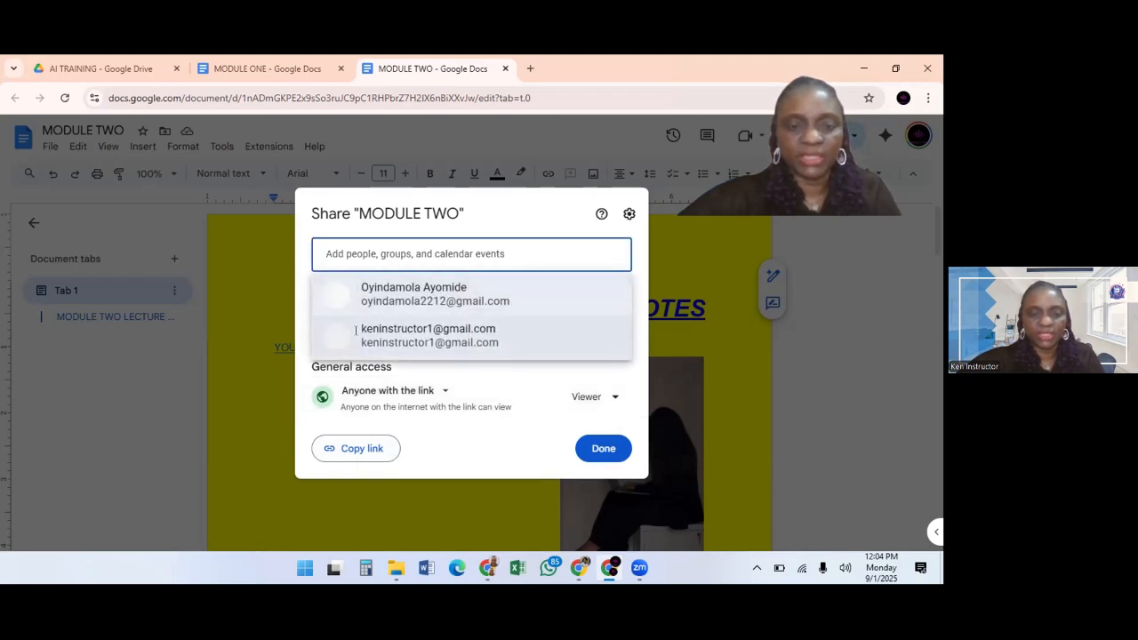
left_click(355, 330)
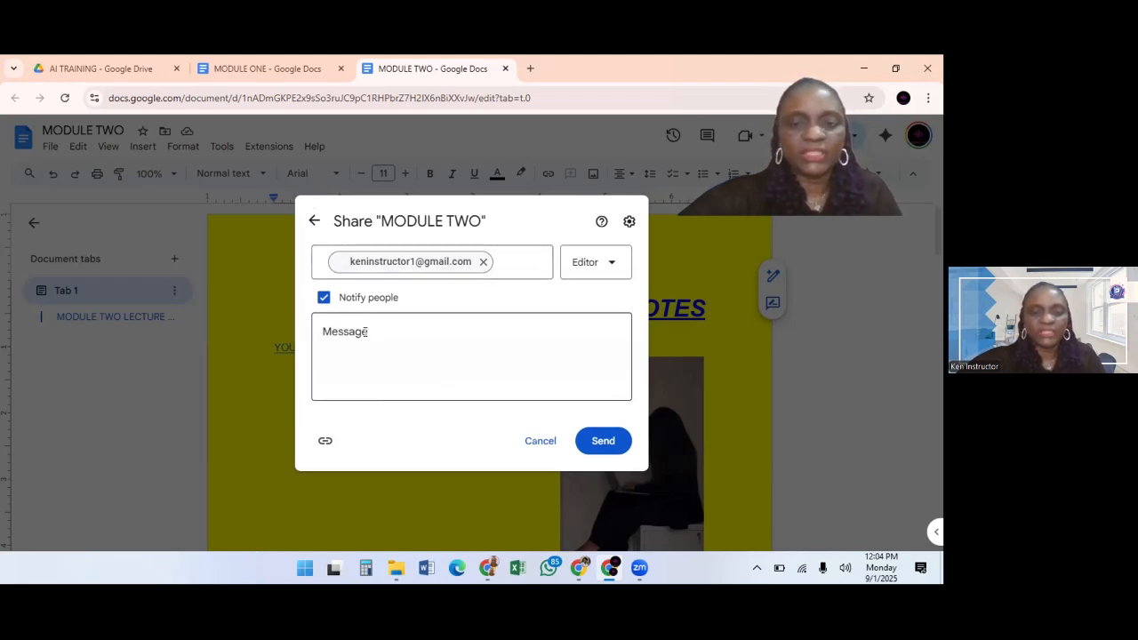
left_click(356, 330)
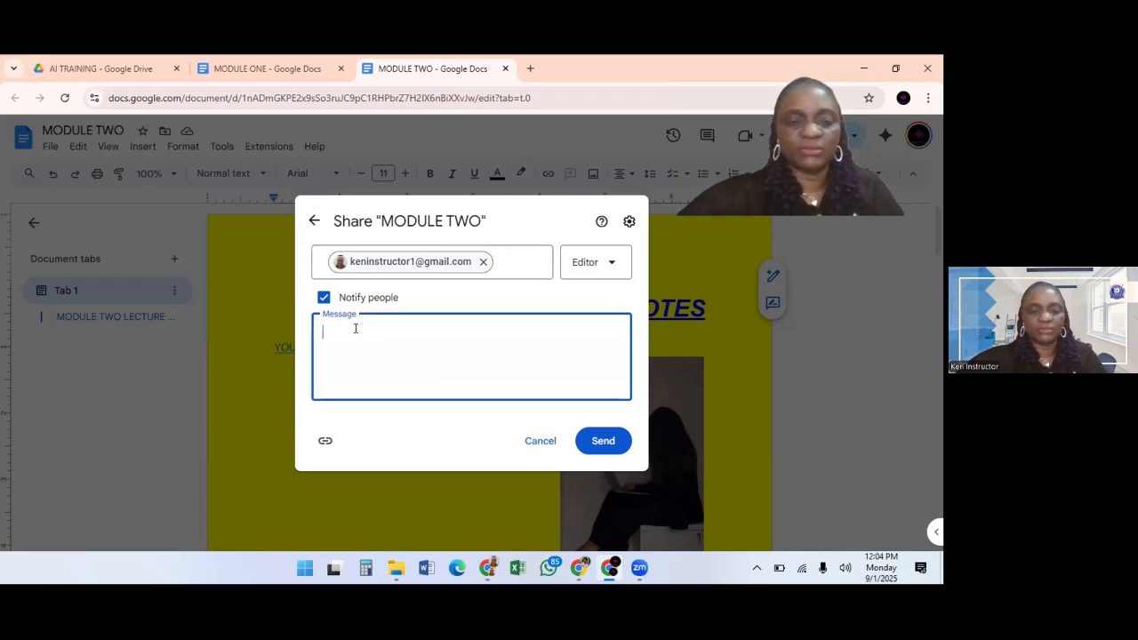
type("PLESE")
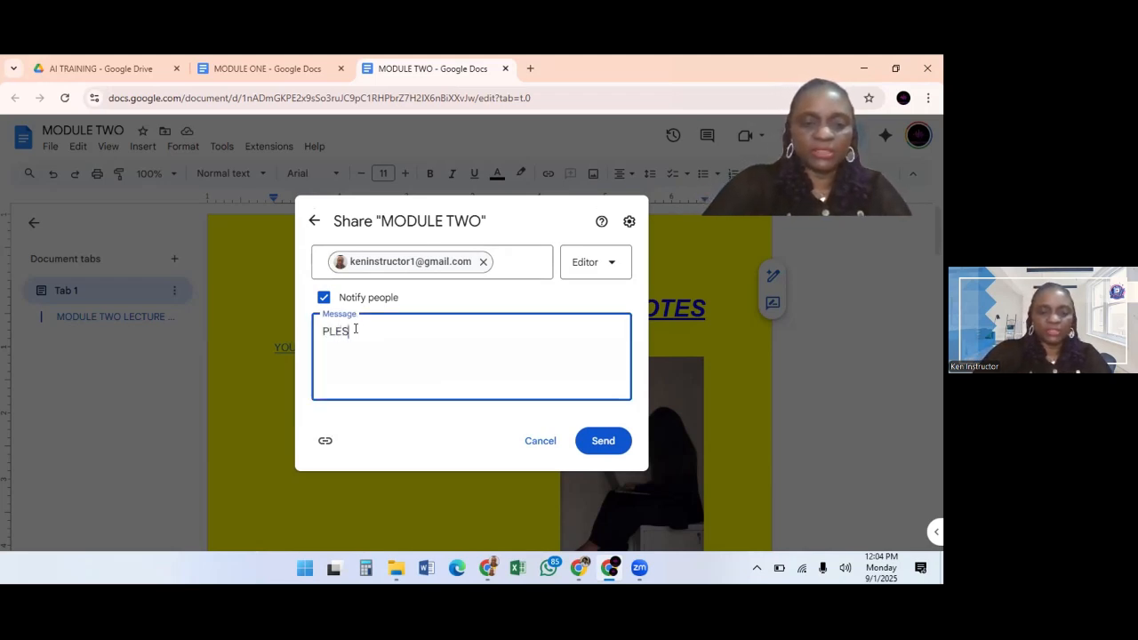
key("BackSpace")
key("BackSpace")
type("ASE CHECK ")
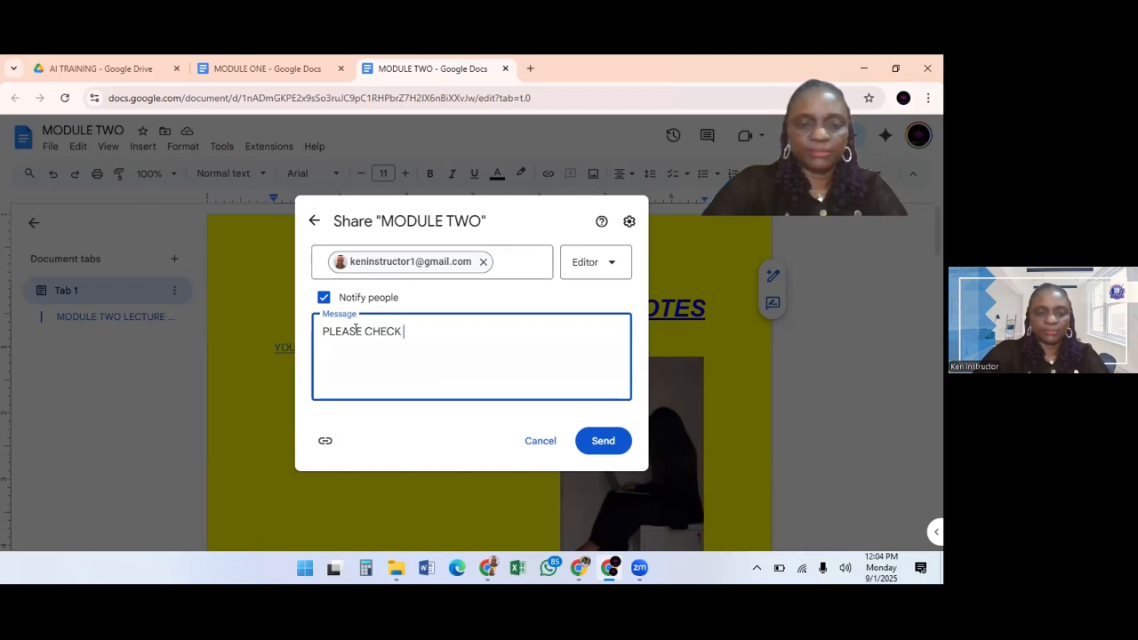
type("THE DOC")
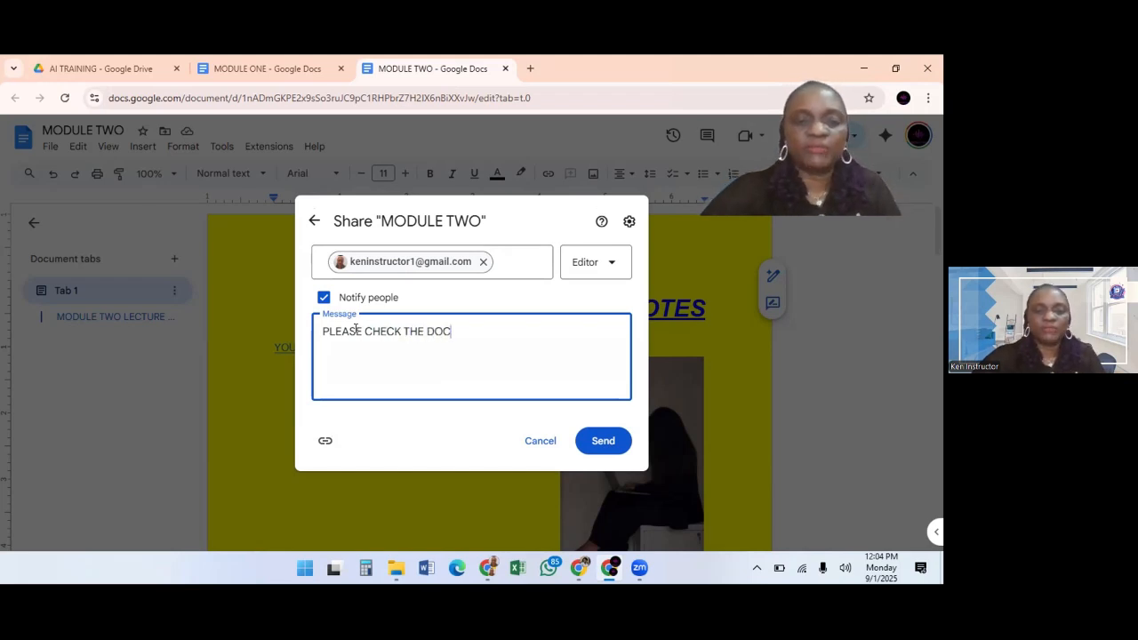
left_click(605, 447)
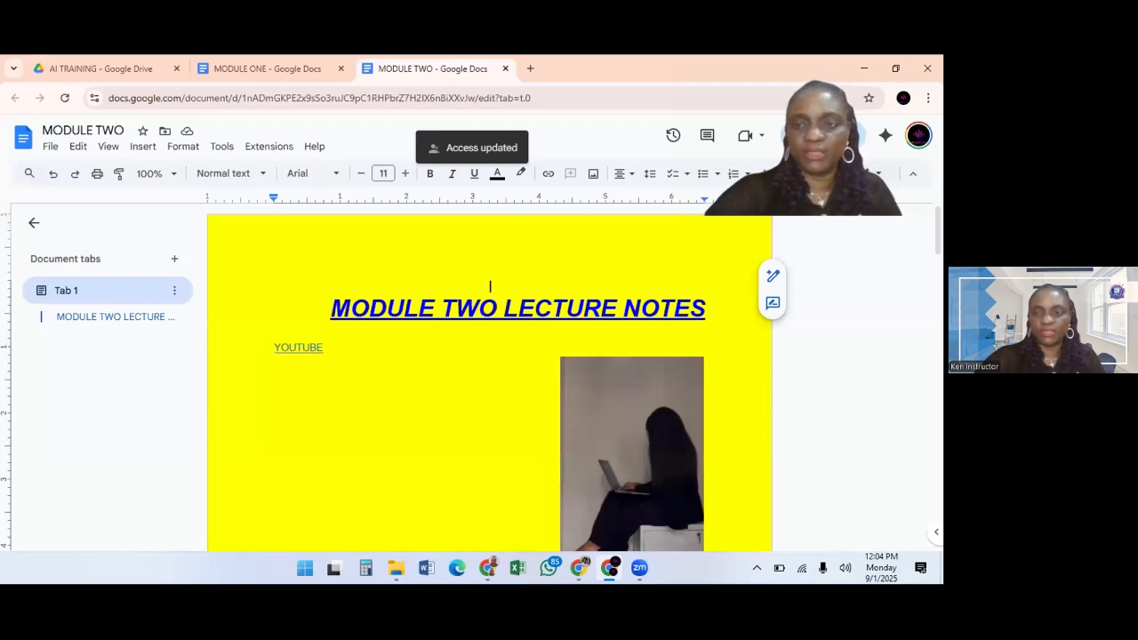
Reopen the MODULE TWO sharing settings, copy the document's link and close the settings
left_click(823, 136)
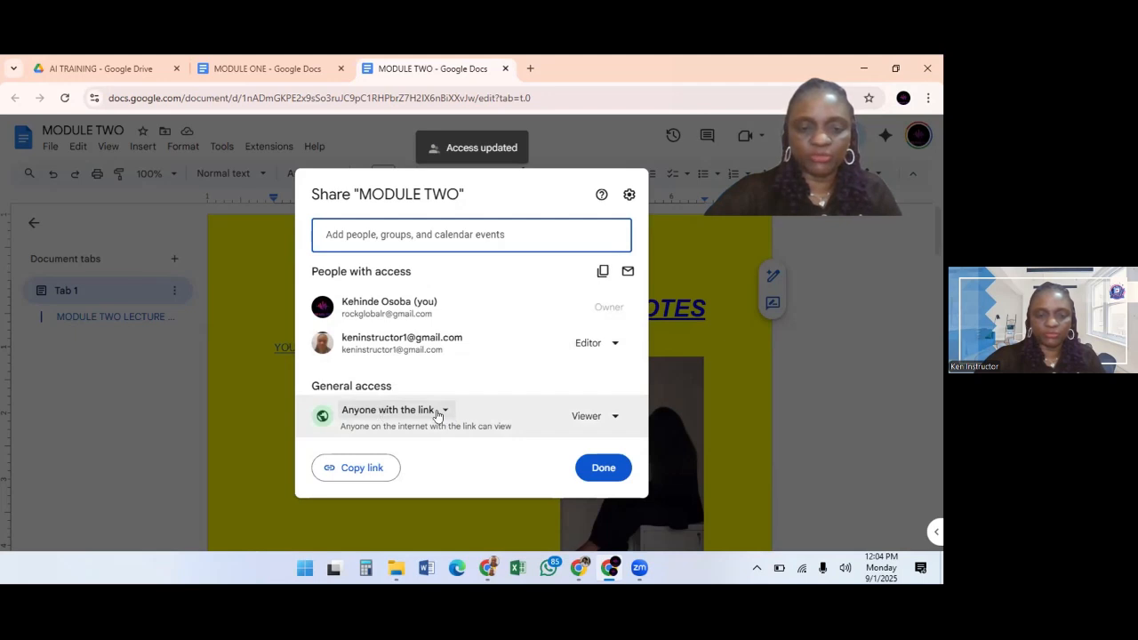
left_click(361, 472)
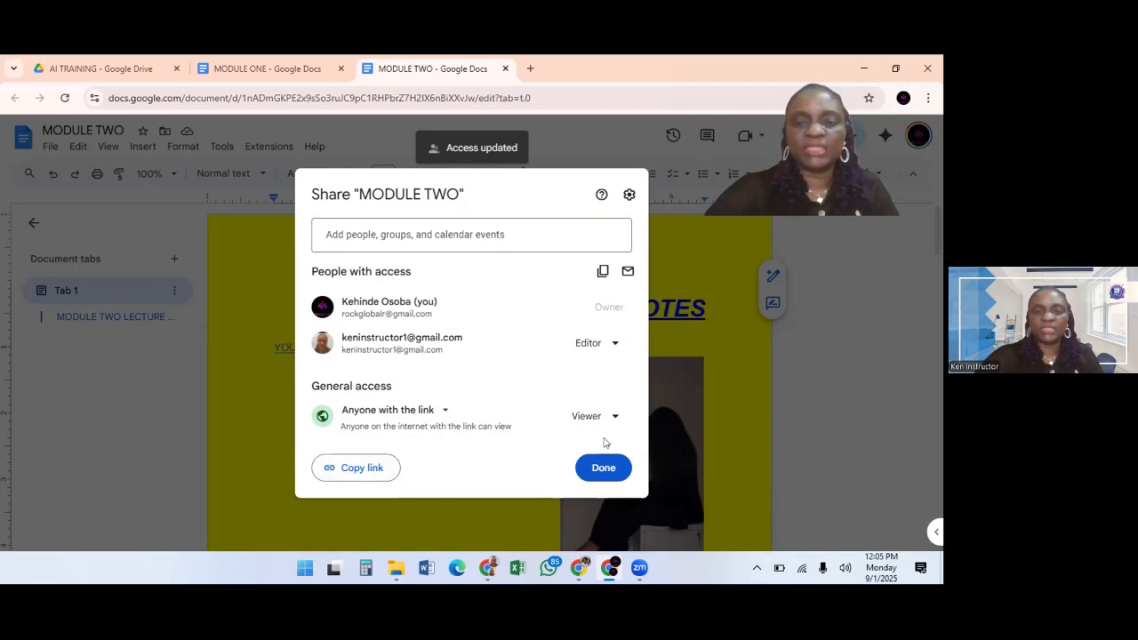
left_click(768, 448)
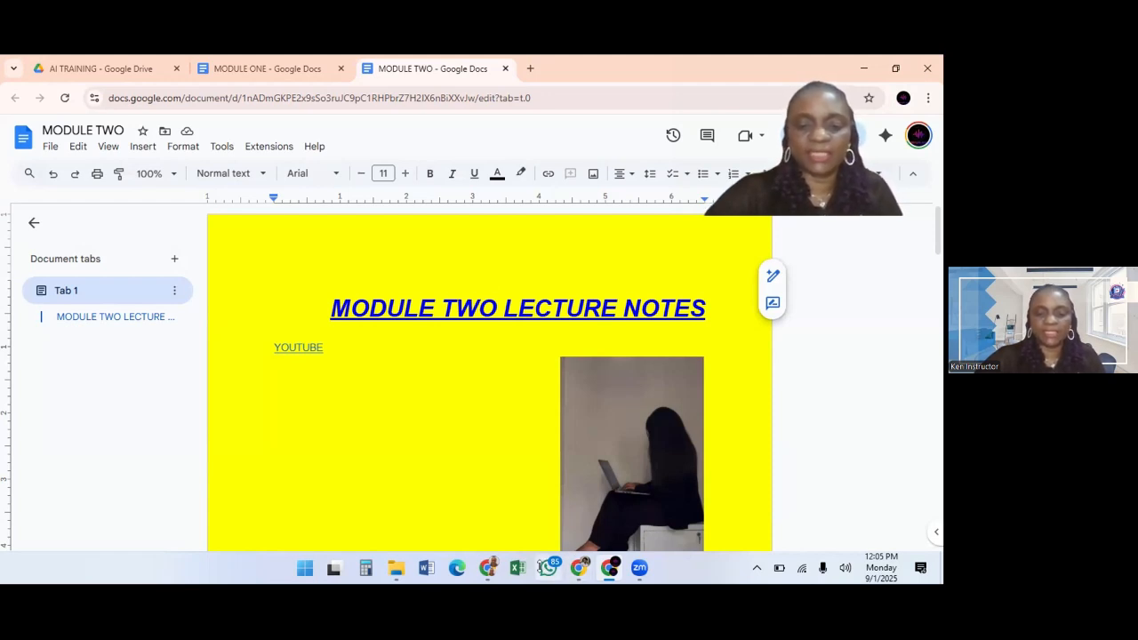
Switch to WhatsApp, paste the document link as an unsent message in the family group chat, and return to MODULE TWO
left_click(548, 567)
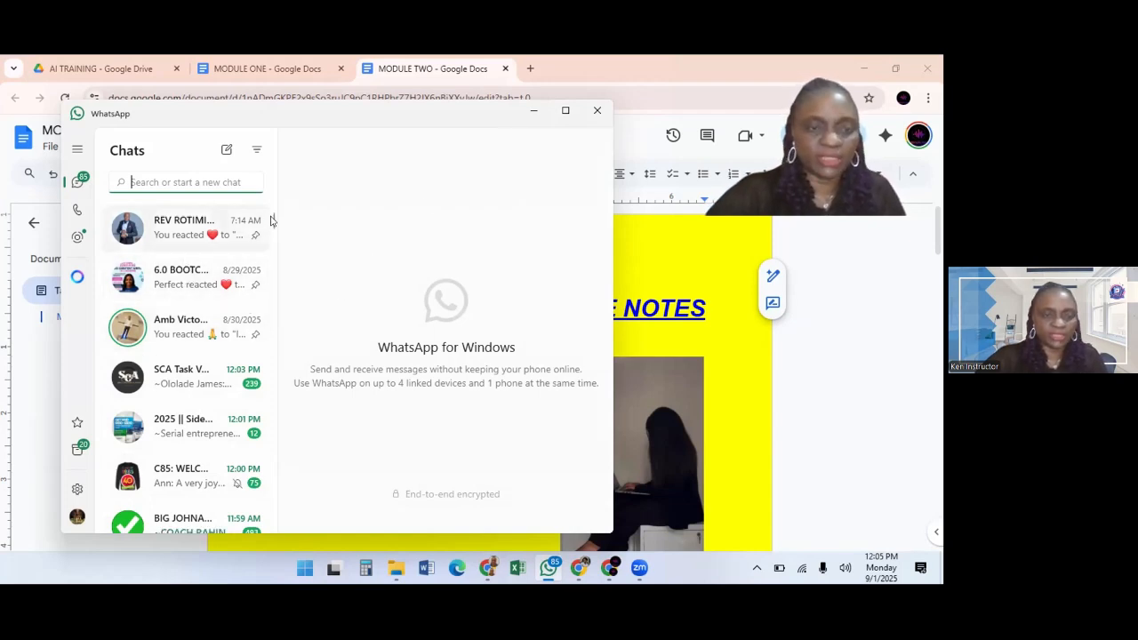
left_click_drag(272, 221, 272, 225)
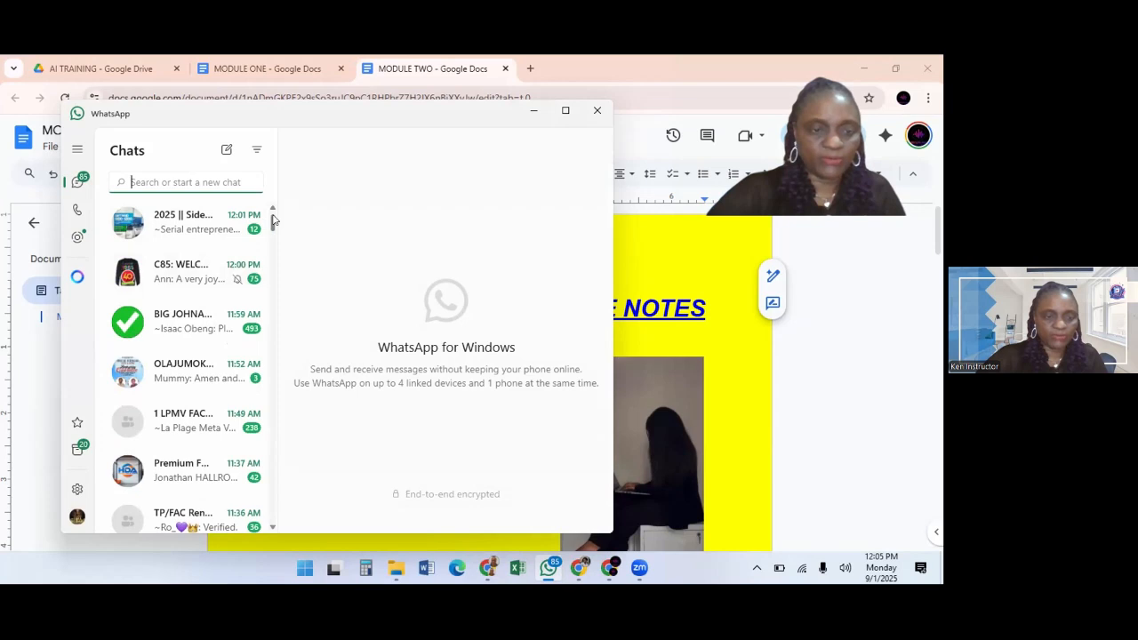
left_click(190, 372)
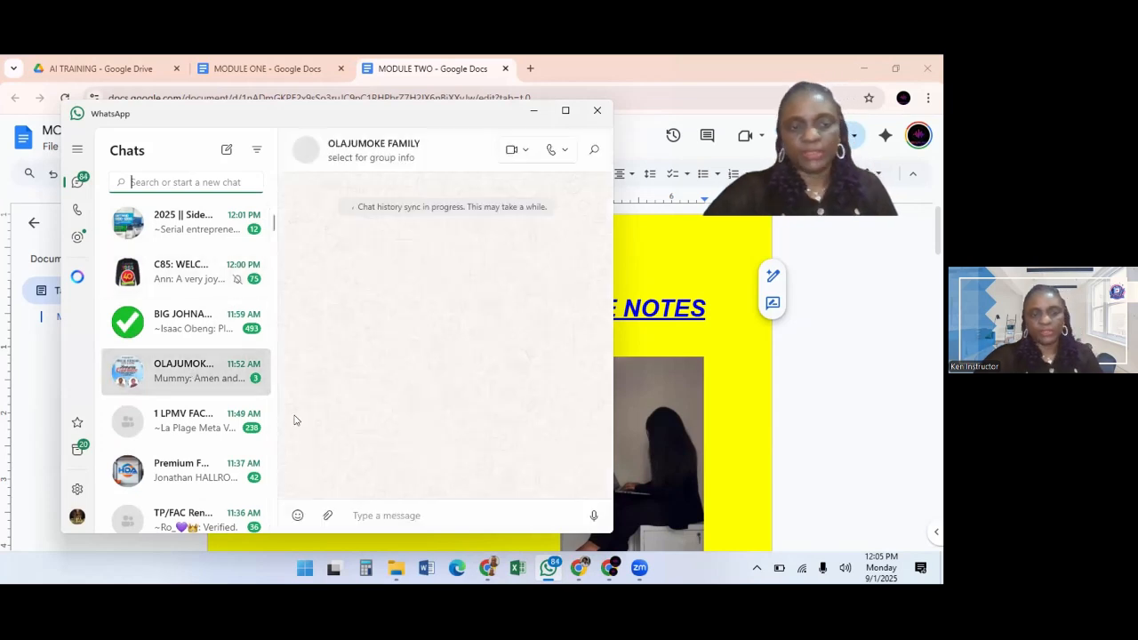
left_click(354, 515)
key("ctrl+v")
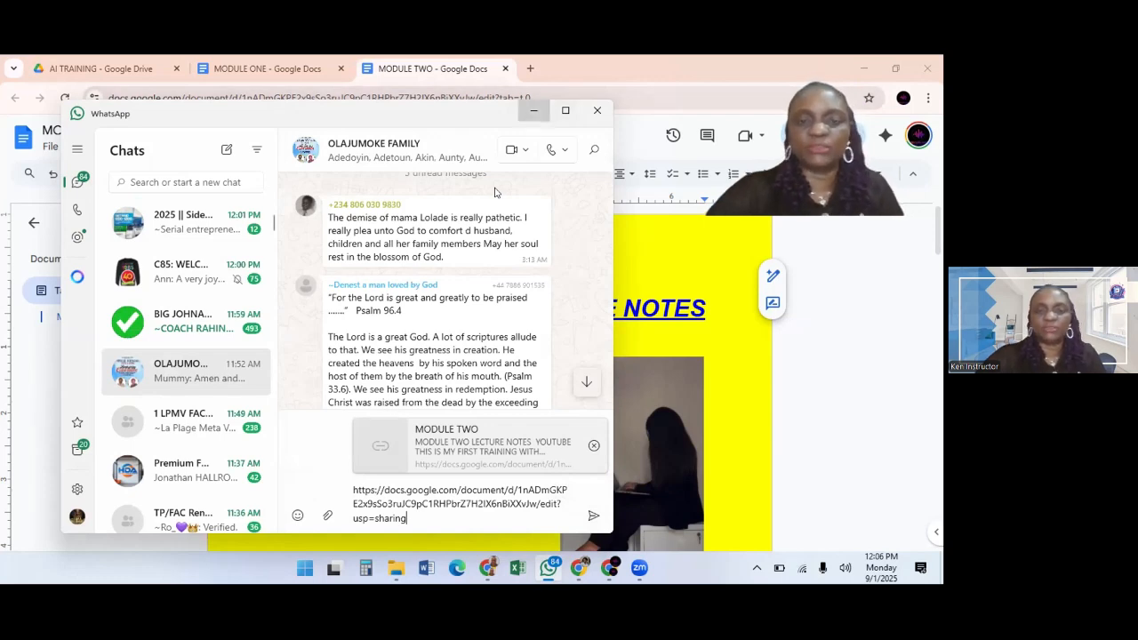
left_click(533, 110)
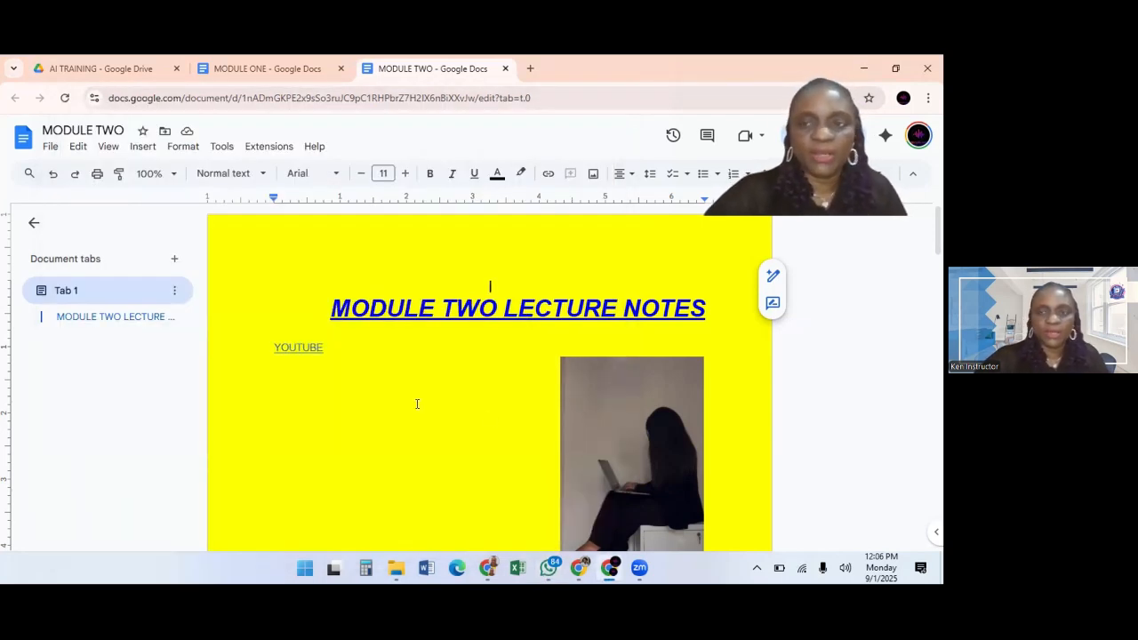